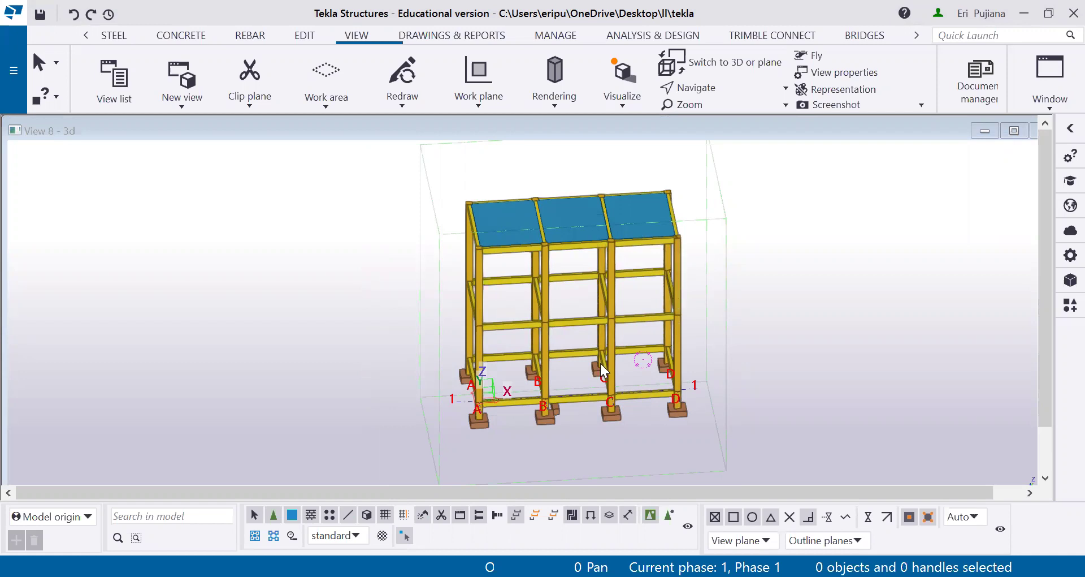
{"action": "scroll", "coordinate": [561, 372], "scroll_direction": "down", "scroll_amount": 2}
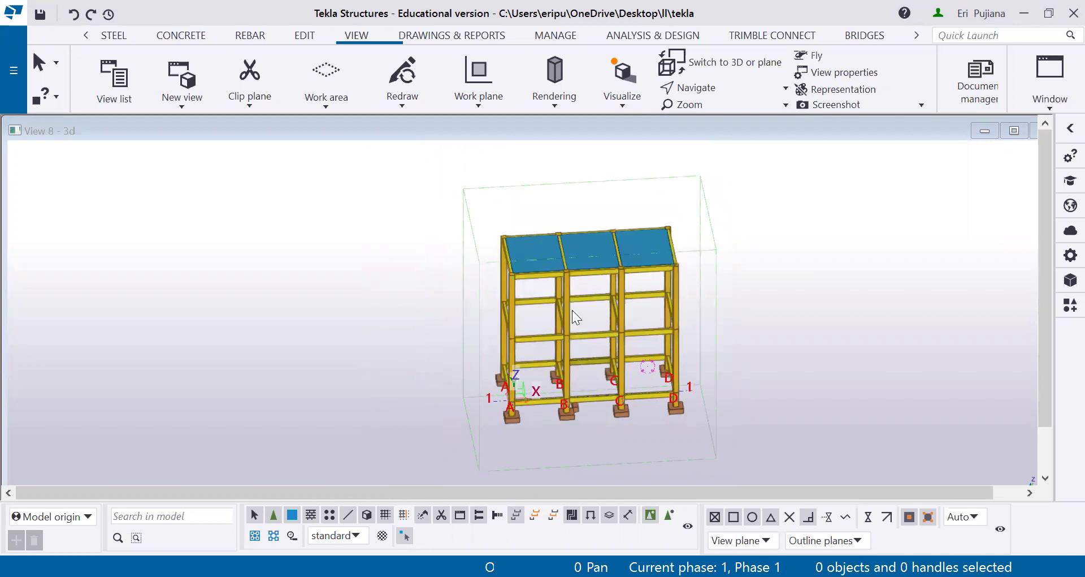
{"action": "scroll", "coordinate": [572, 311], "scroll_direction": "up", "scroll_amount": 2}
{"action": "scroll", "coordinate": [569, 312], "scroll_direction": "up", "scroll_amount": 1}
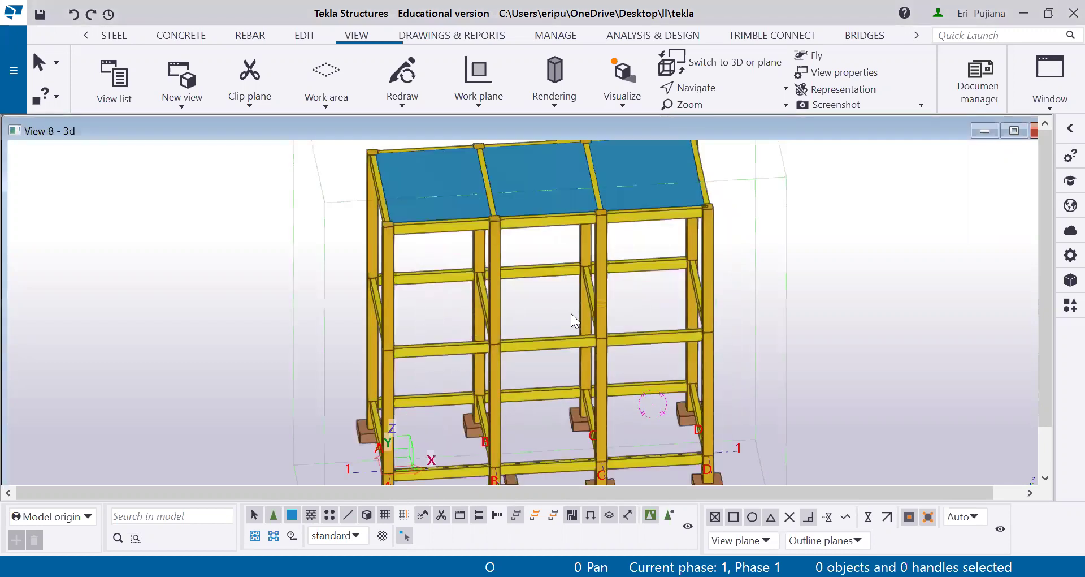
{"action": "scroll", "coordinate": [571, 317], "scroll_direction": "down", "scroll_amount": 2}
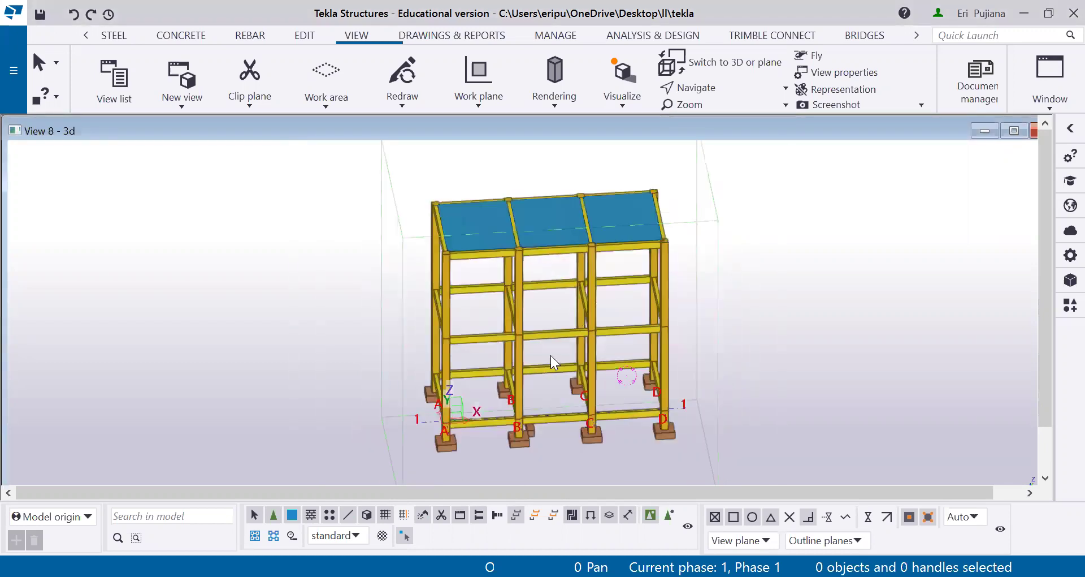
{"action": "scroll", "coordinate": [540, 354], "scroll_direction": "up", "scroll_amount": 1}
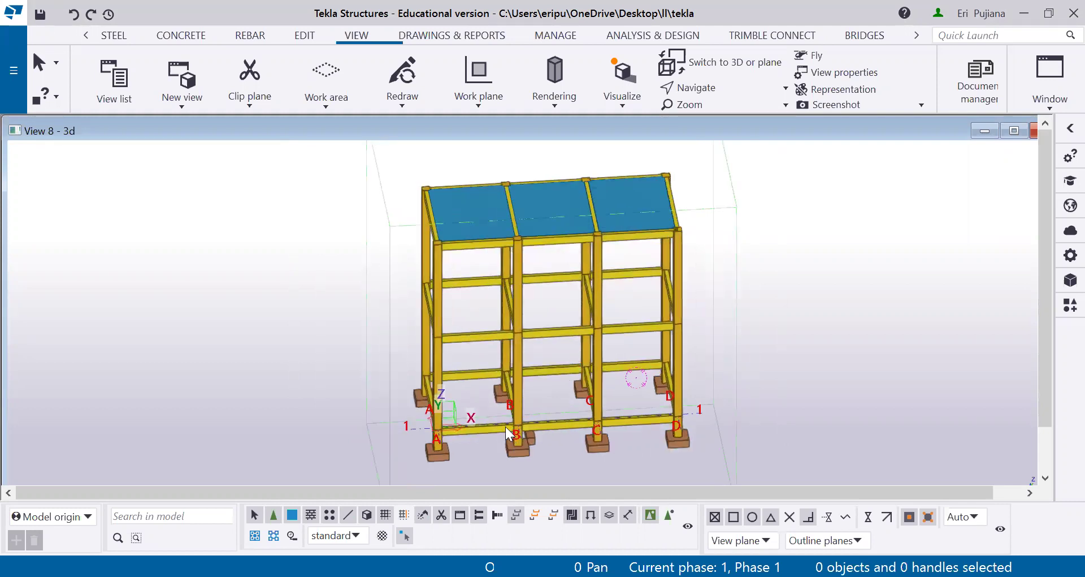
{"action": "scroll", "coordinate": [506, 427], "scroll_direction": "up", "scroll_amount": 1}
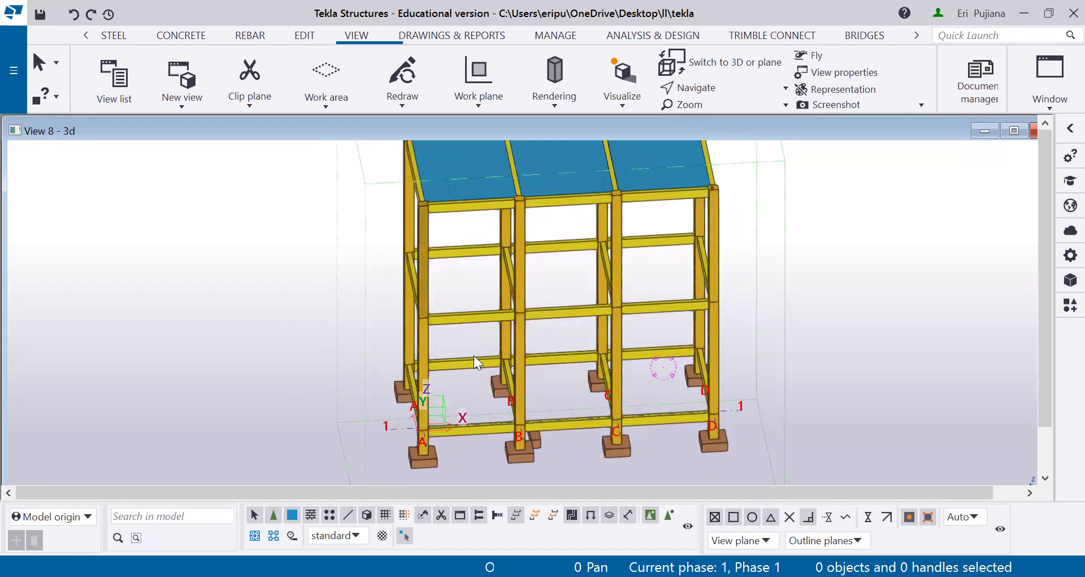
{"action": "scroll", "coordinate": [512, 371], "scroll_direction": "down", "scroll_amount": 1}
{"action": "middle_click_drag", "start_coordinate": [526, 389], "coordinate": [507, 380]}
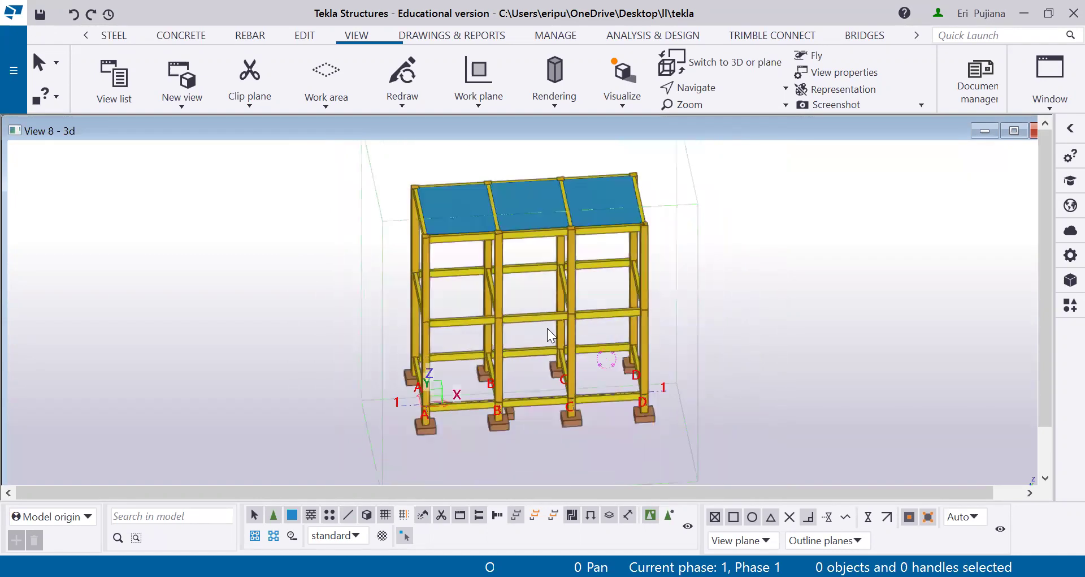
Look at the Grid 1 elevation and switch to the Grid A elevation view
{"action": "left_click", "coordinate": [1050, 77]}
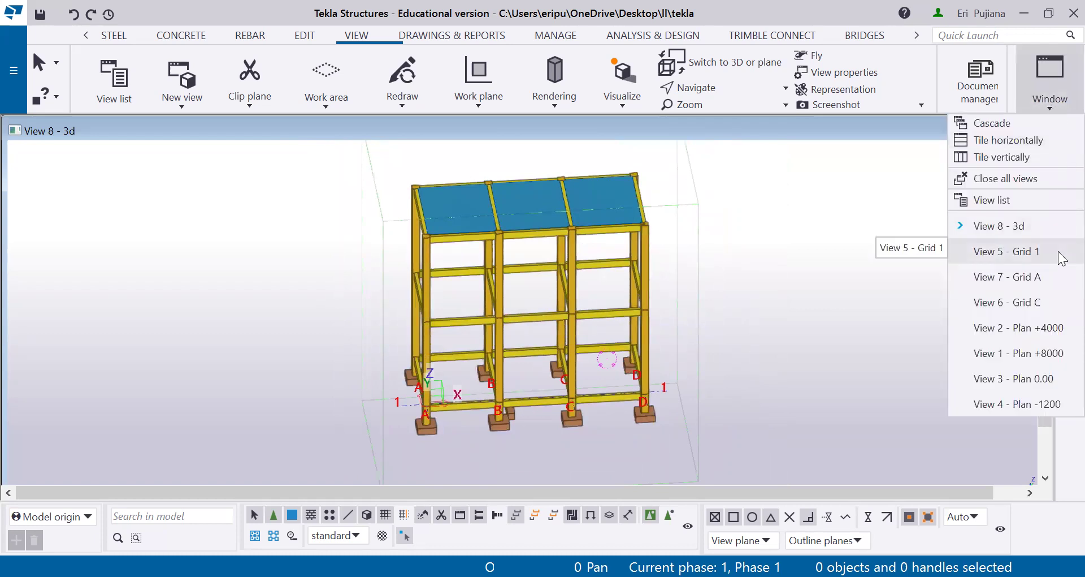
{"action": "left_click", "coordinate": [1006, 252]}
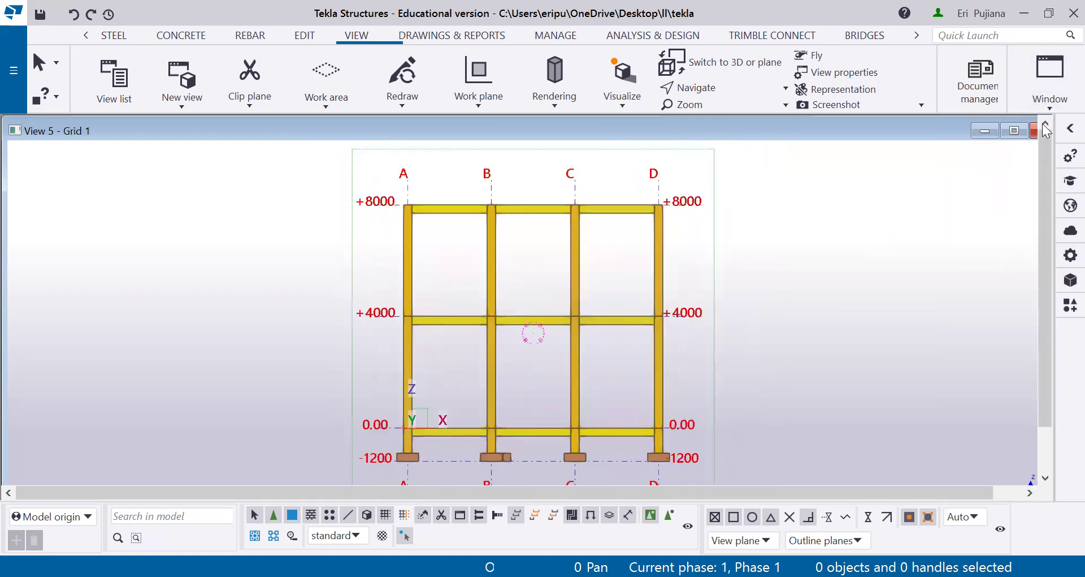
{"action": "left_click", "coordinate": [1053, 110]}
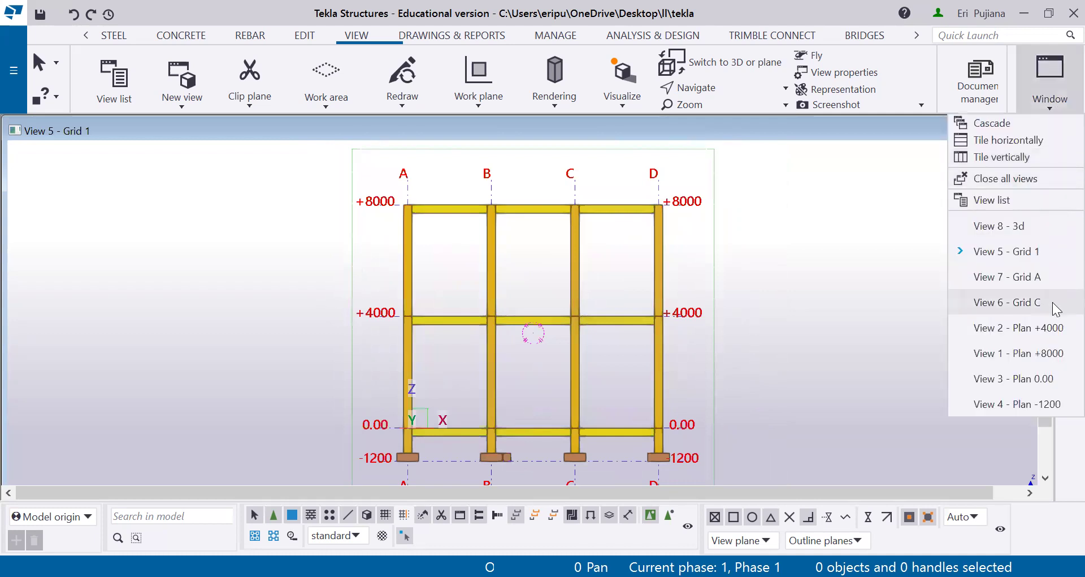
{"action": "left_click", "coordinate": [1017, 277]}
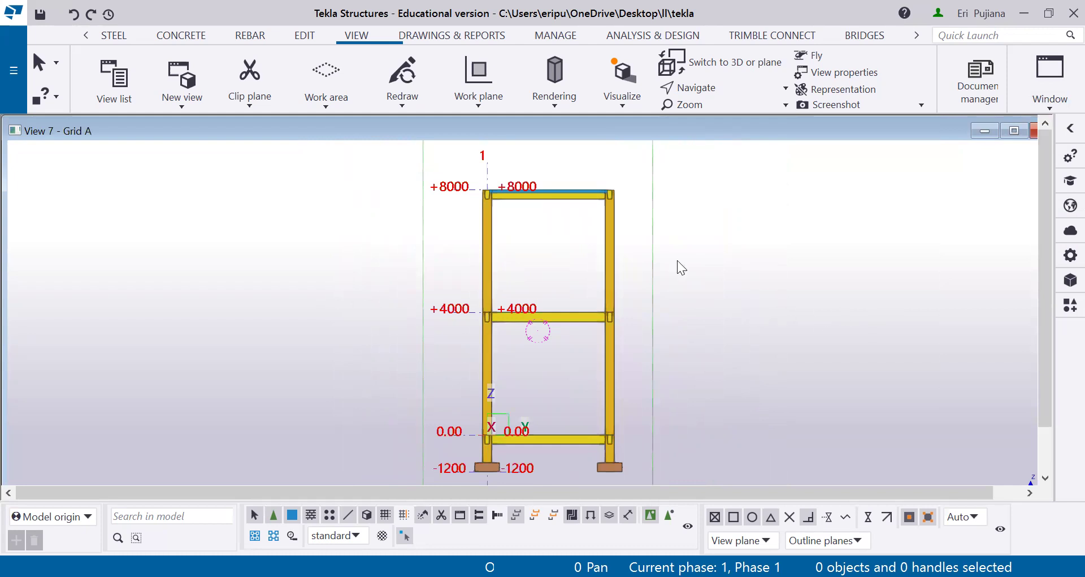
Start a concrete beam and name it "balok bordes 300x150" in its properties
{"action": "left_click", "coordinate": [188, 36]}
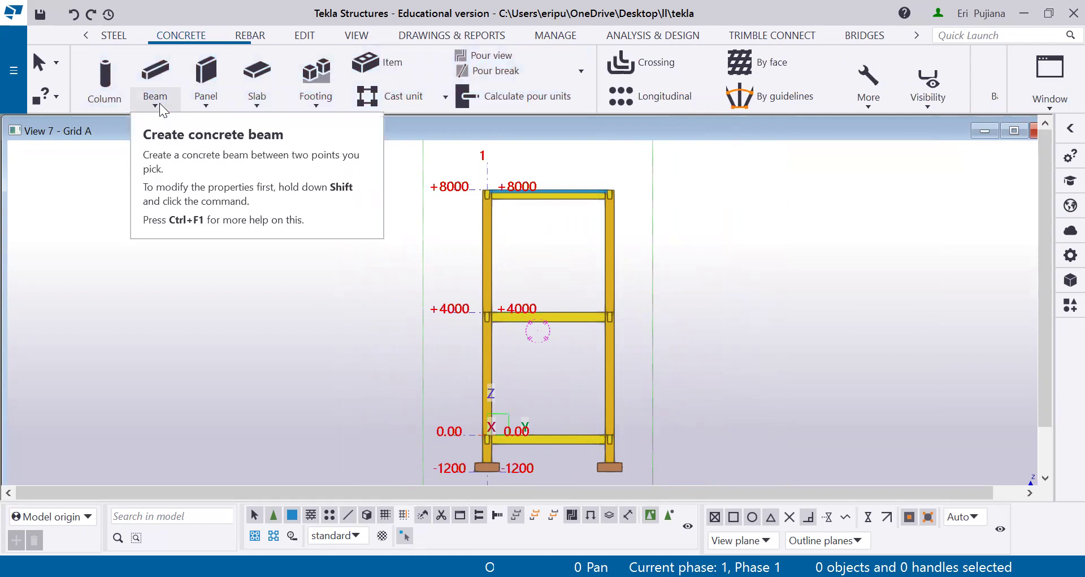
{"action": "left_click", "coordinate": [160, 101]}
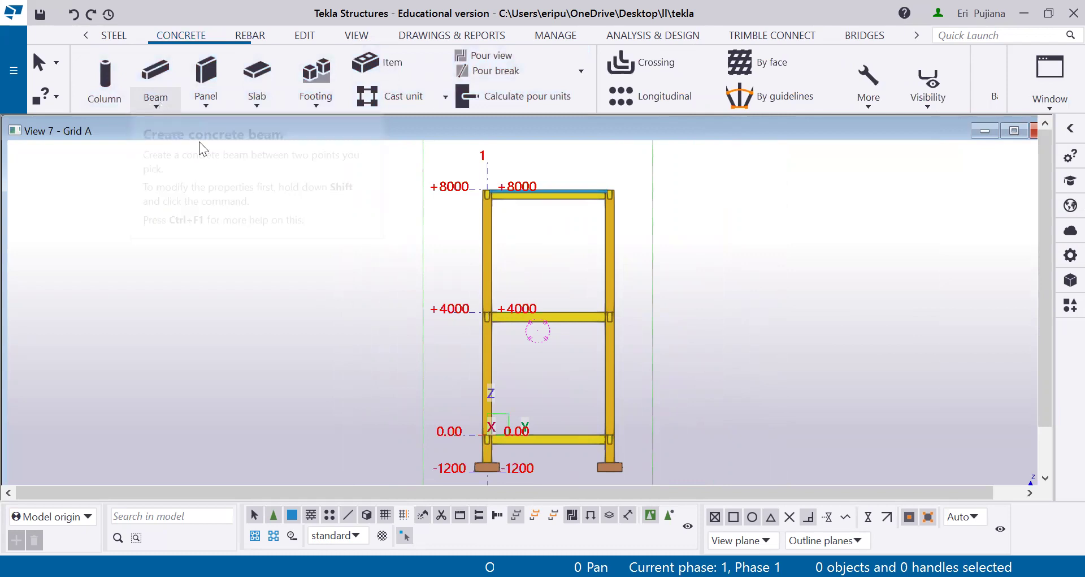
{"action": "left_click", "coordinate": [157, 106]}
{"action": "left_click", "coordinate": [163, 102]}
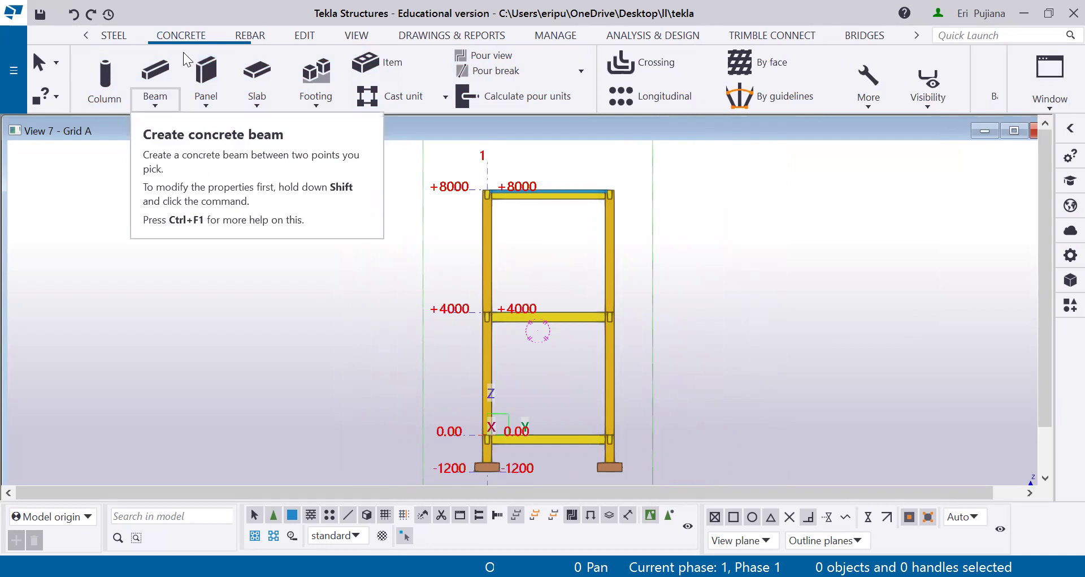
{"action": "left_click", "coordinate": [167, 107]}
{"action": "left_click", "coordinate": [195, 132]}
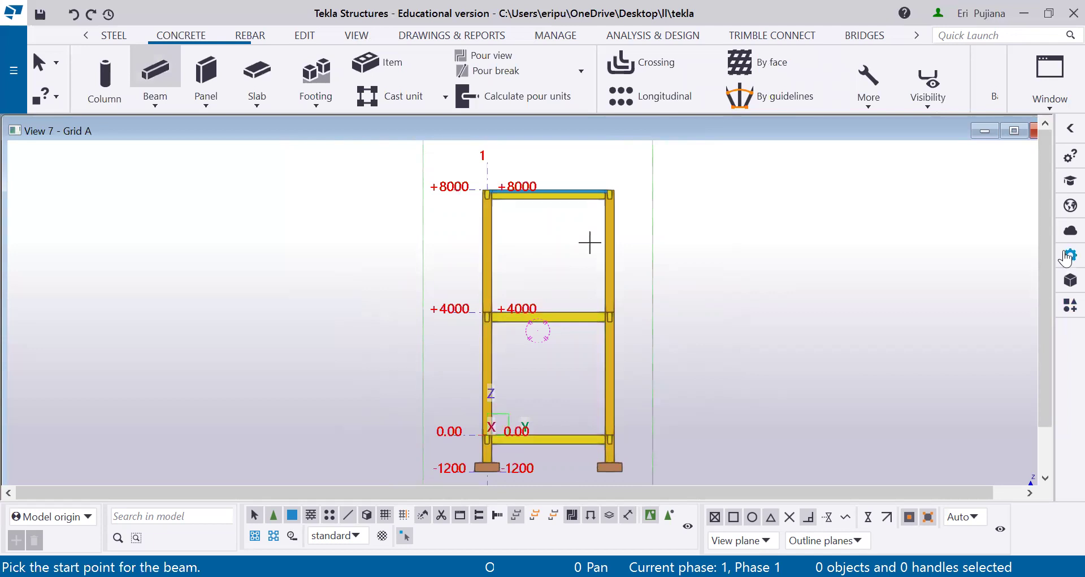
{"action": "left_click", "coordinate": [1071, 254]}
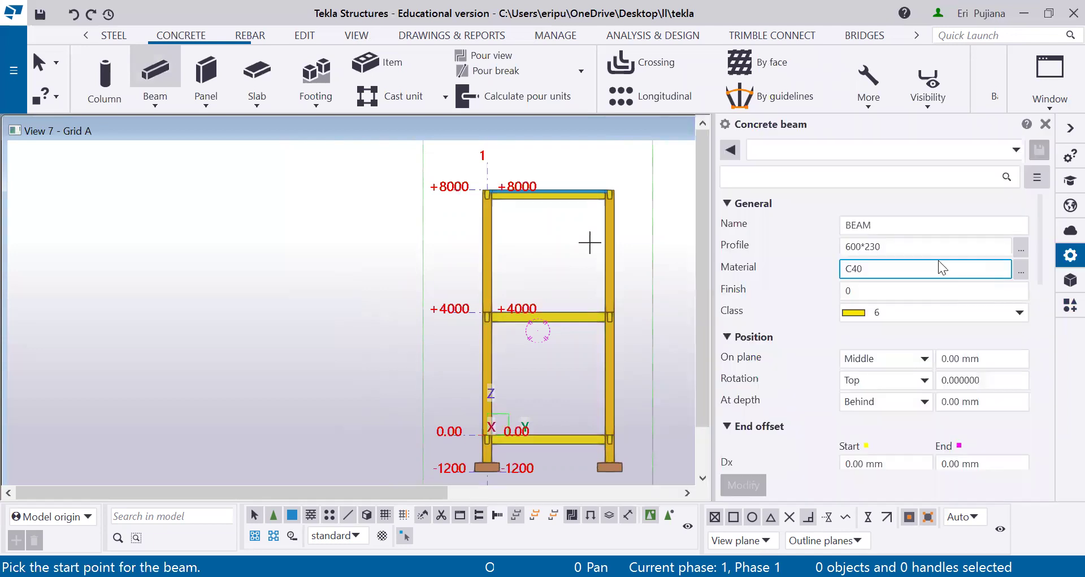
{"action": "left_click", "coordinate": [915, 230]}
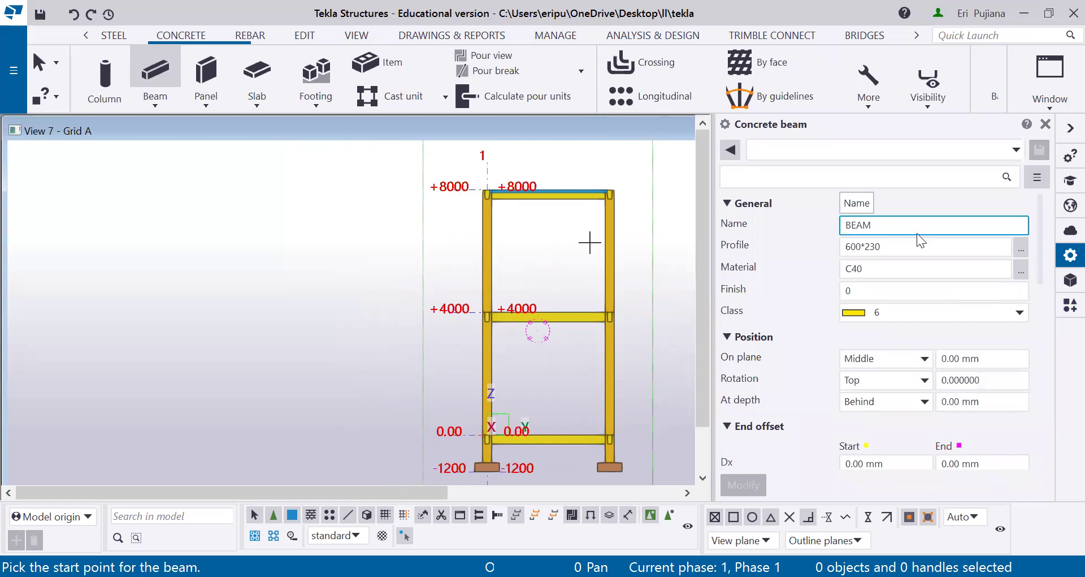
{"action": "key", "text": "BackSpace"}
{"action": "key", "text": "BackSpace"}
{"action": "key", "text": "BackSpace"}
{"action": "key", "text": "BackSpace"}
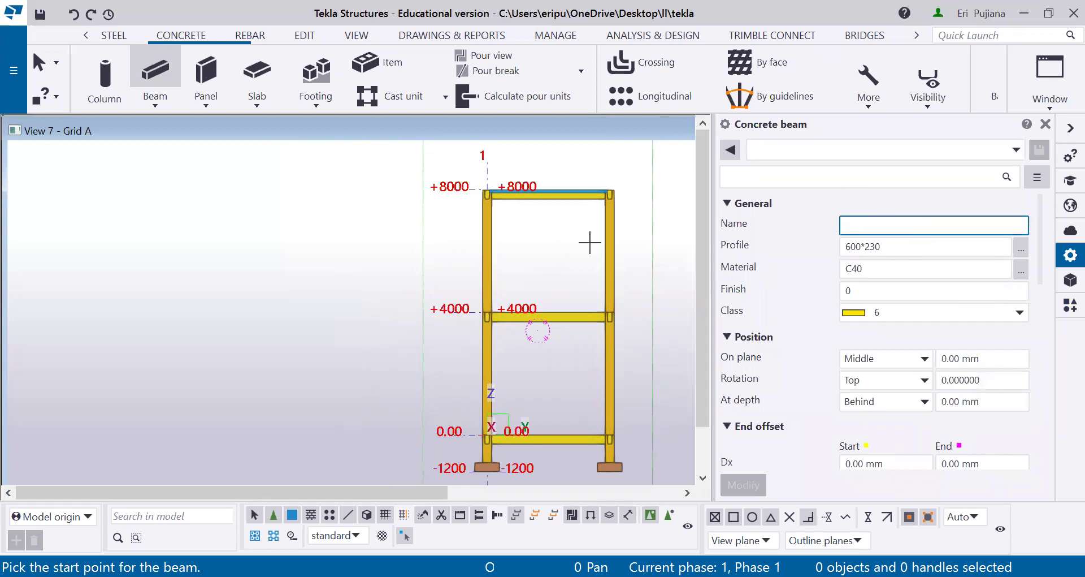
{"action": "type", "text": "balok bordes 300x150"}
Set the concrete beam's profile to 300*150
{"action": "left_click", "coordinate": [928, 247]}
{"action": "left_click", "coordinate": [928, 247]}
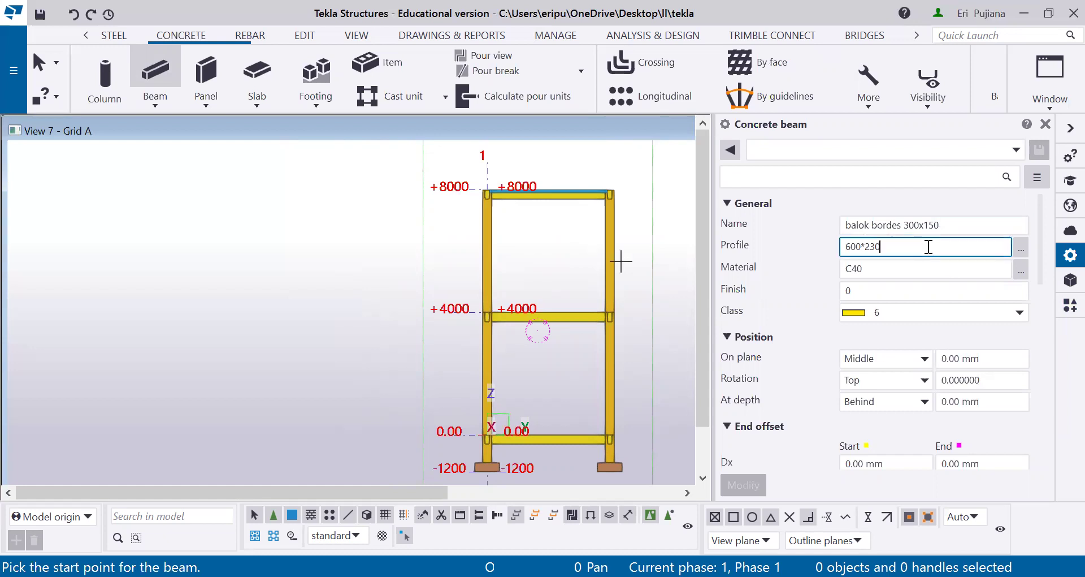
{"action": "key", "text": "ctrl+a"}
{"action": "type", "text": "3"}
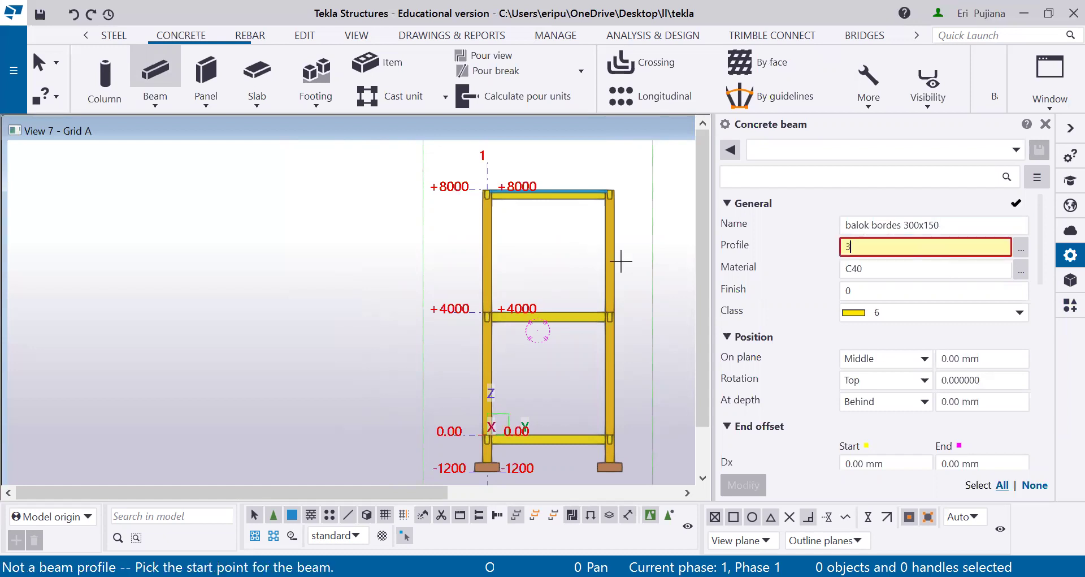
{"action": "type", "text": "00*1"}
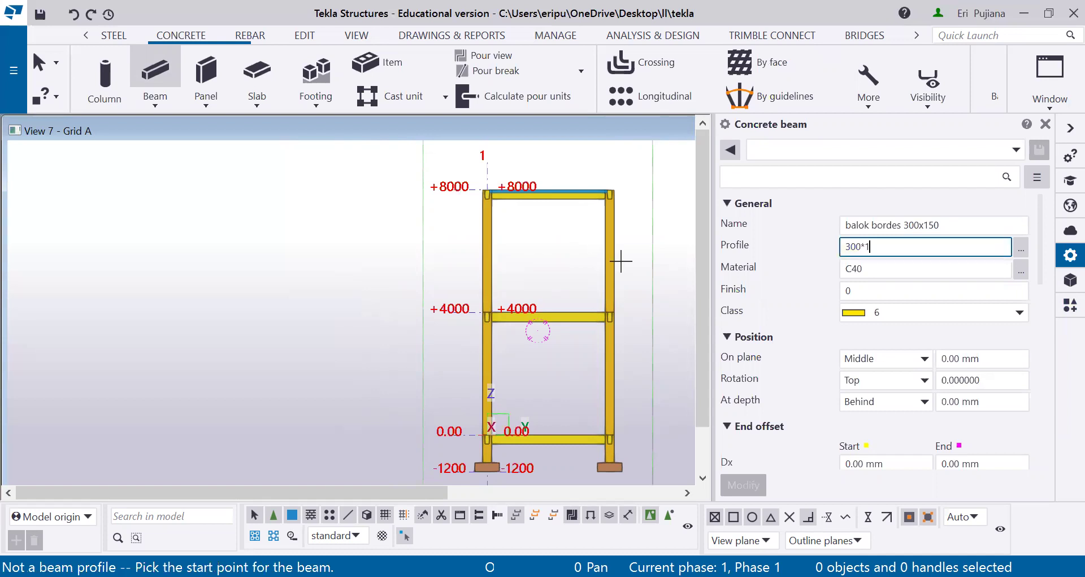
{"action": "type", "text": "50"}
{"action": "key", "text": "Tab"}
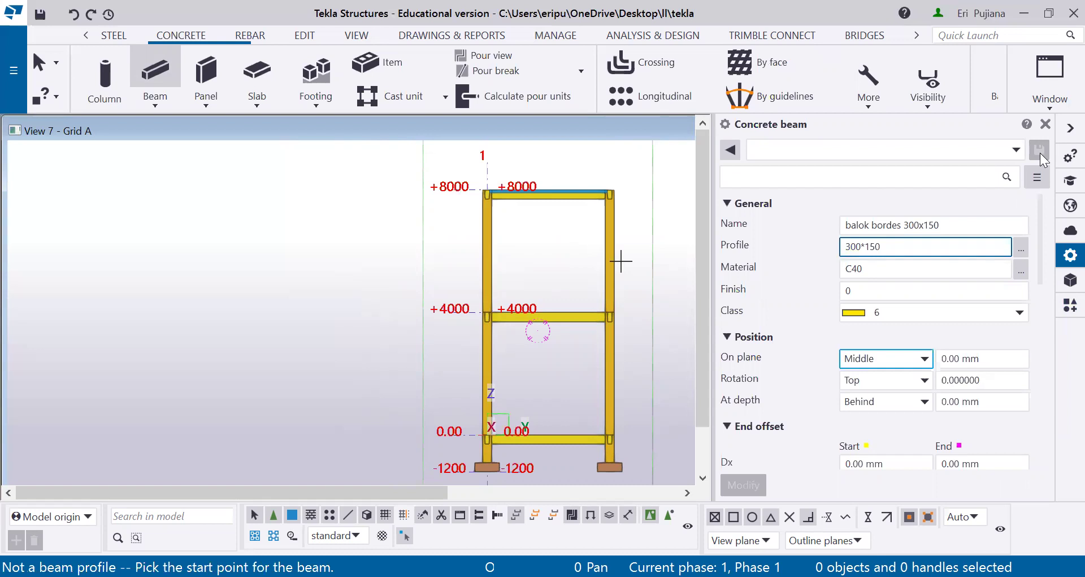
Place the beam between the midpoints of the two columns' inner faces, halfway between levels 0.00 and +4000, and end the command
{"action": "scroll", "coordinate": [522, 369], "scroll_direction": "up", "scroll_amount": 3}
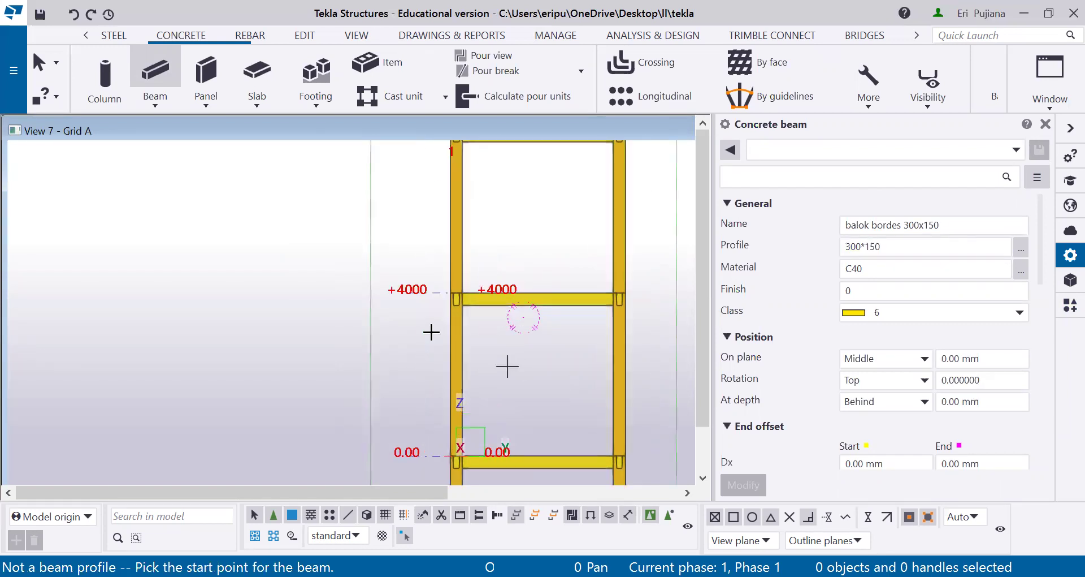
{"action": "scroll", "coordinate": [424, 357], "scroll_direction": "down", "scroll_amount": 1}
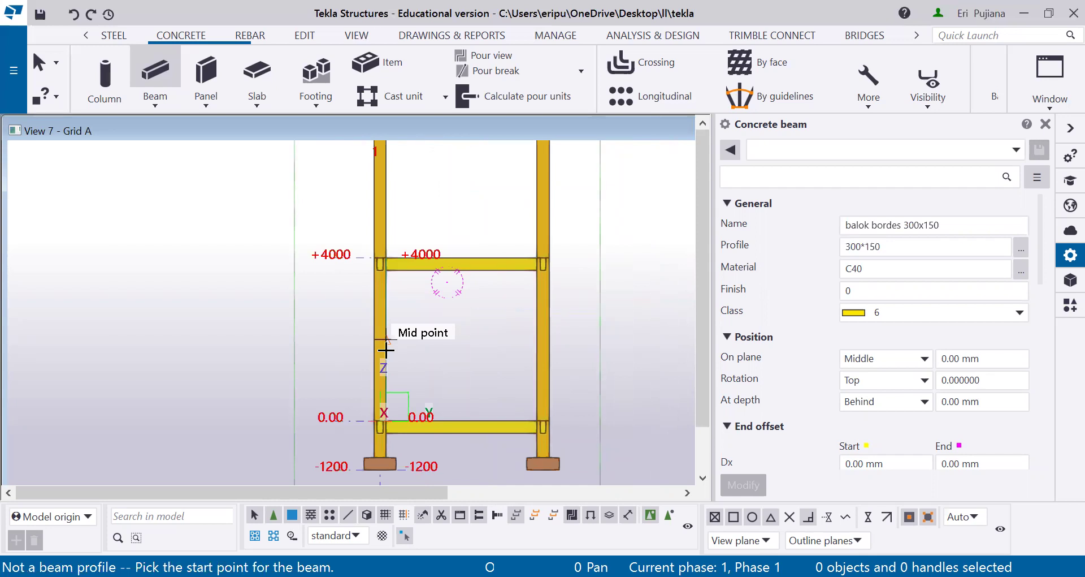
{"action": "left_click", "coordinate": [389, 355]}
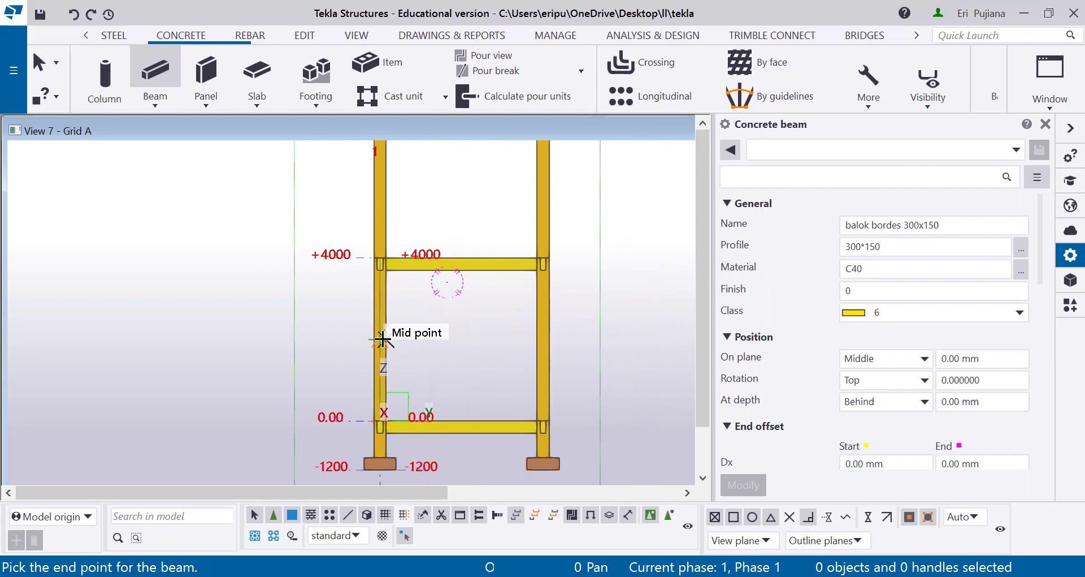
{"action": "left_click", "coordinate": [386, 340]}
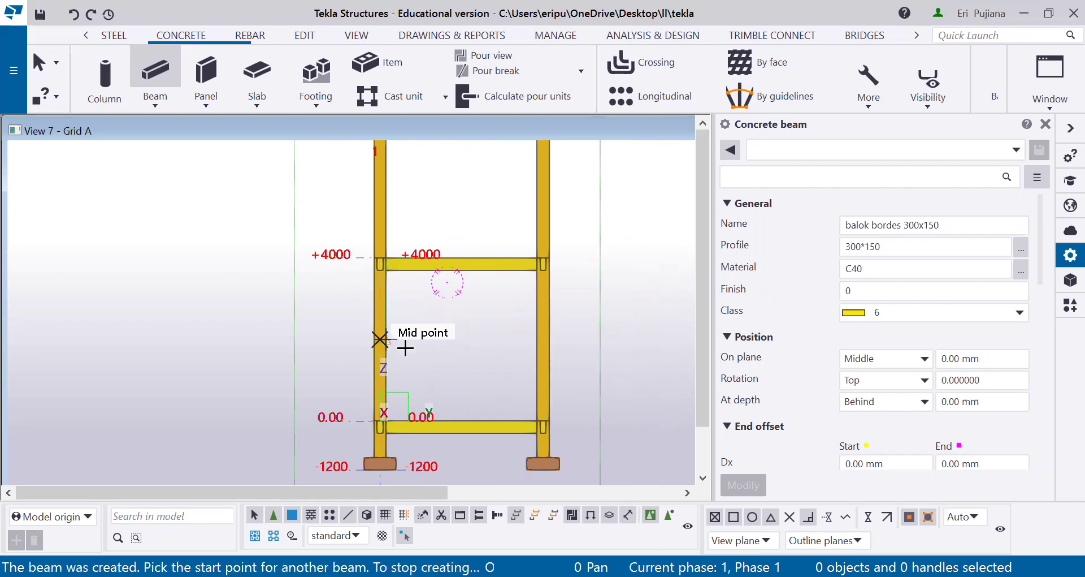
{"action": "left_click", "coordinate": [386, 339]}
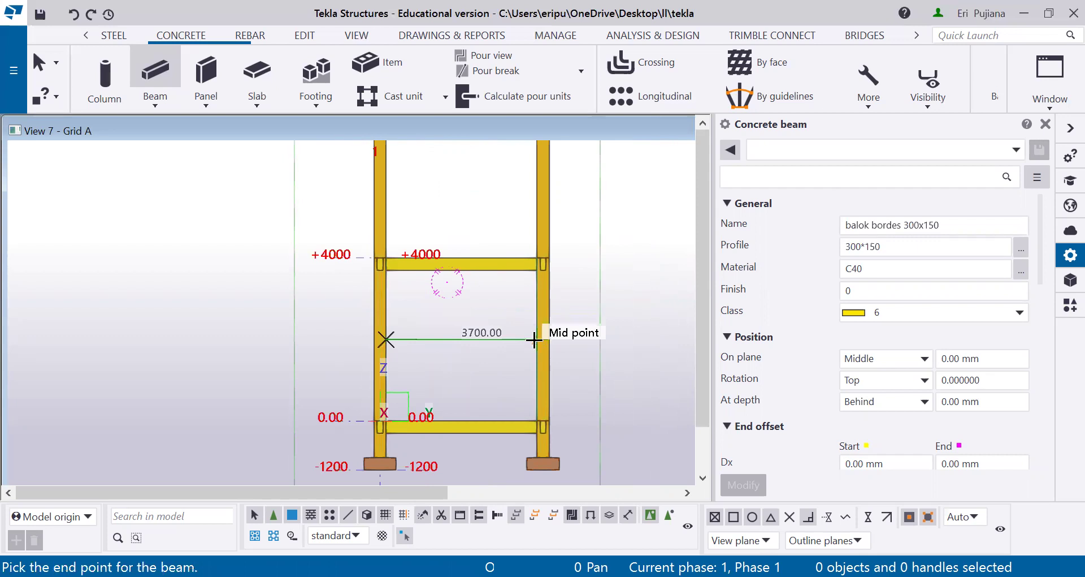
{"action": "left_click", "coordinate": [533, 353]}
{"action": "scroll", "coordinate": [466, 379], "scroll_direction": "down", "scroll_amount": 2}
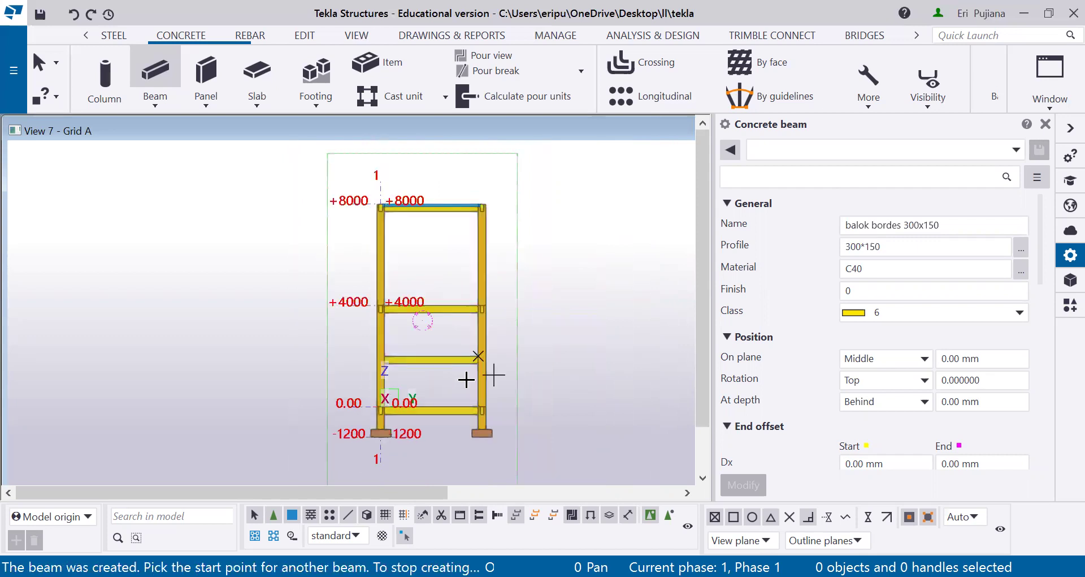
{"action": "key", "text": "End"}
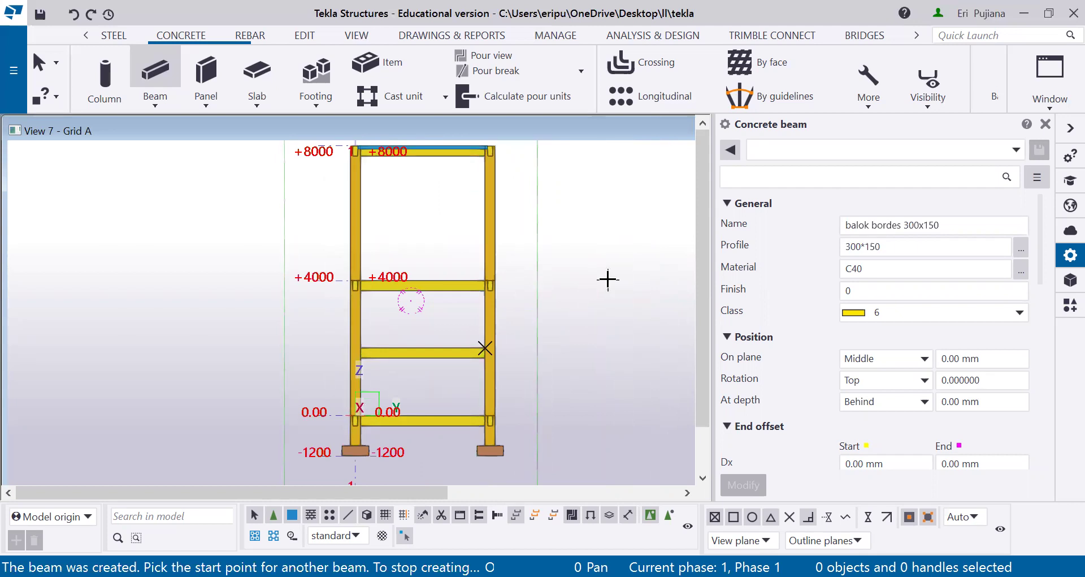
{"action": "right_click", "coordinate": [606, 279]}
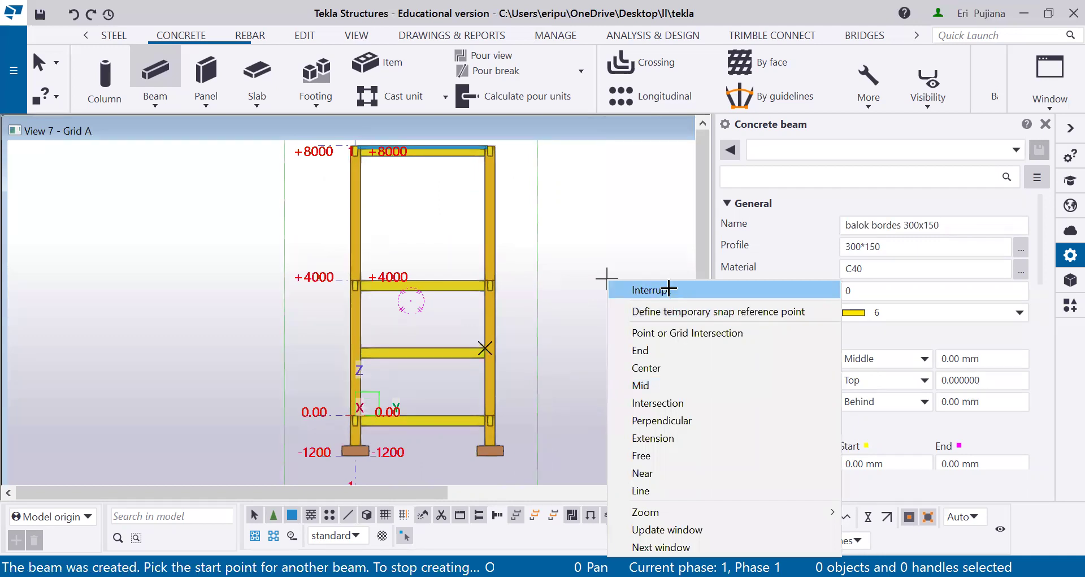
{"action": "key", "text": "Escape"}
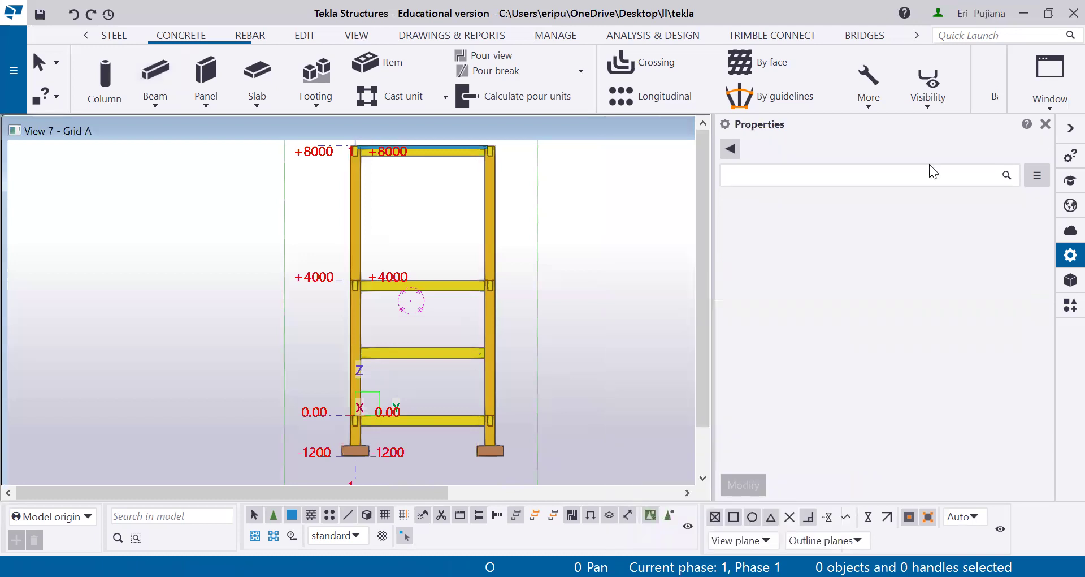
Switch to the 3D view and examine the new landing beam between the grid A columns from several angles
{"action": "left_click", "coordinate": [1062, 107]}
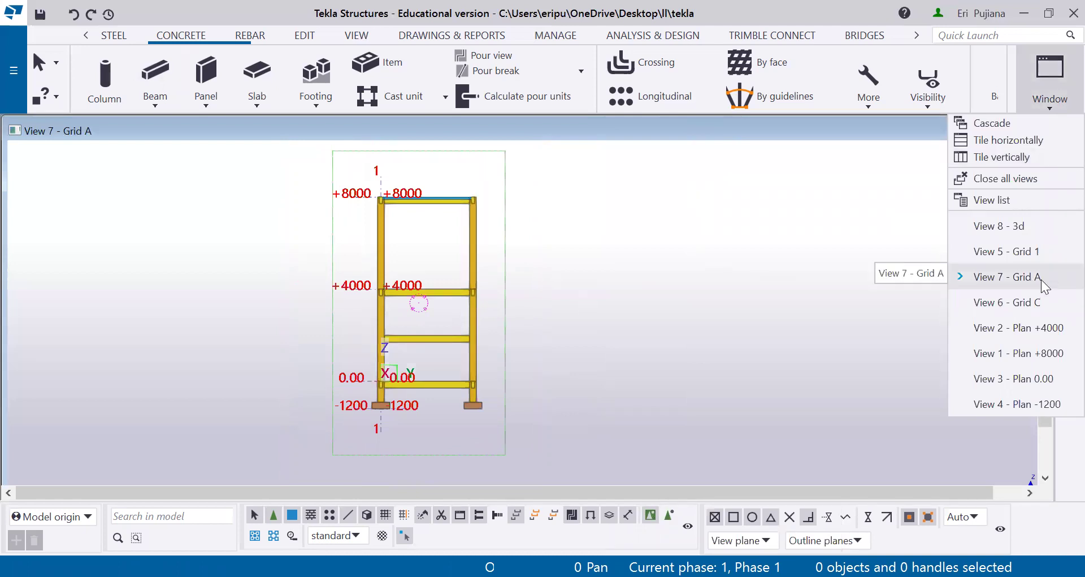
{"action": "left_click", "coordinate": [1038, 226]}
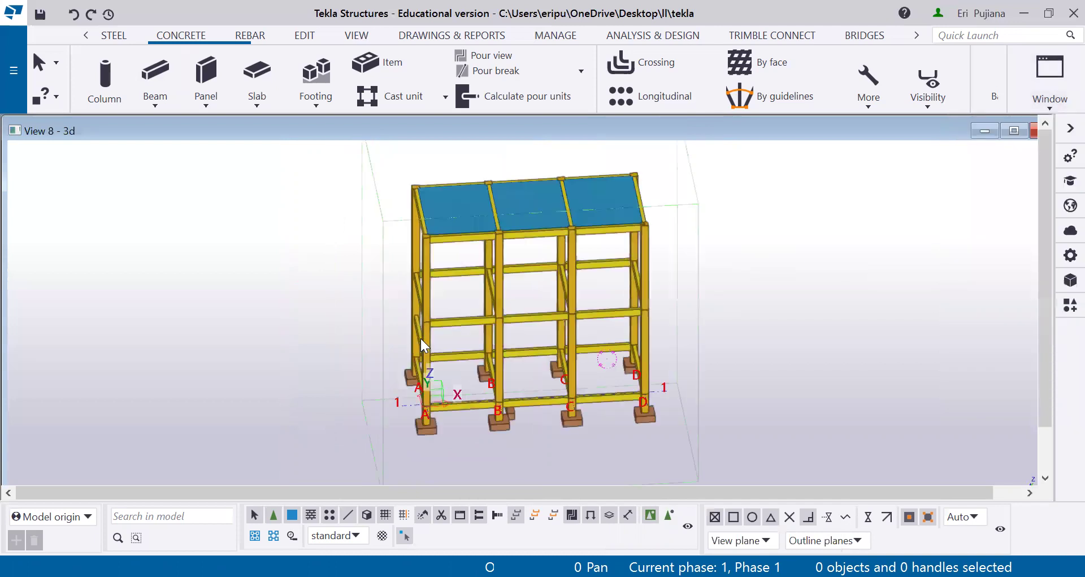
{"action": "scroll", "coordinate": [546, 394], "scroll_direction": "up", "scroll_amount": 5}
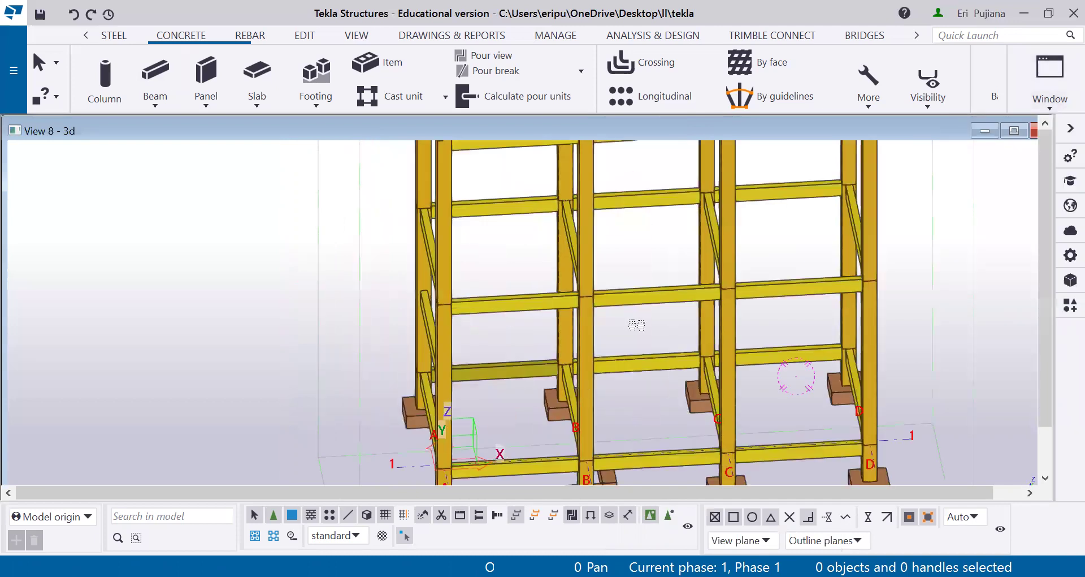
{"action": "middle_click_drag", "start_coordinate": [559, 321], "coordinate": [567, 304], "text": "ctrl"}
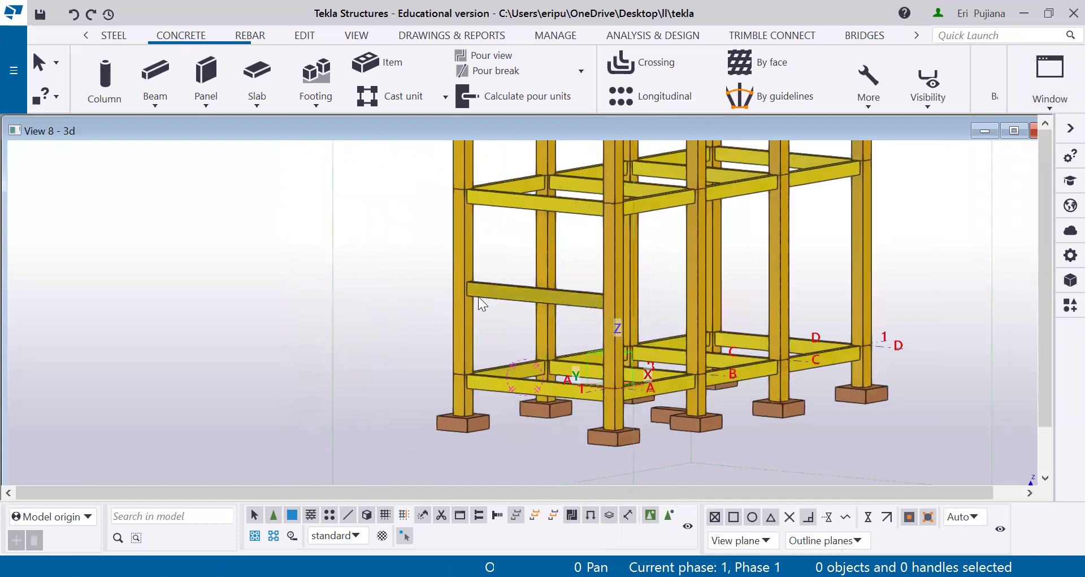
{"action": "middle_click_drag", "start_coordinate": [658, 327], "coordinate": [563, 320], "text": "ctrl"}
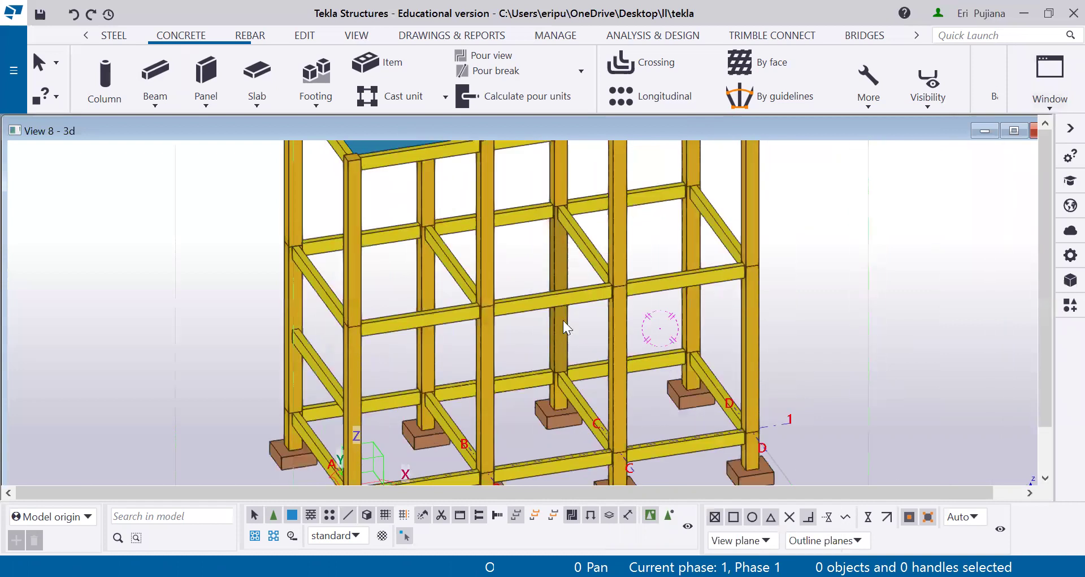
Switch from the 3D view to the Grid 1 elevation view and frame the lower storey
{"action": "scroll", "coordinate": [750, 277], "scroll_direction": "down", "scroll_amount": 2}
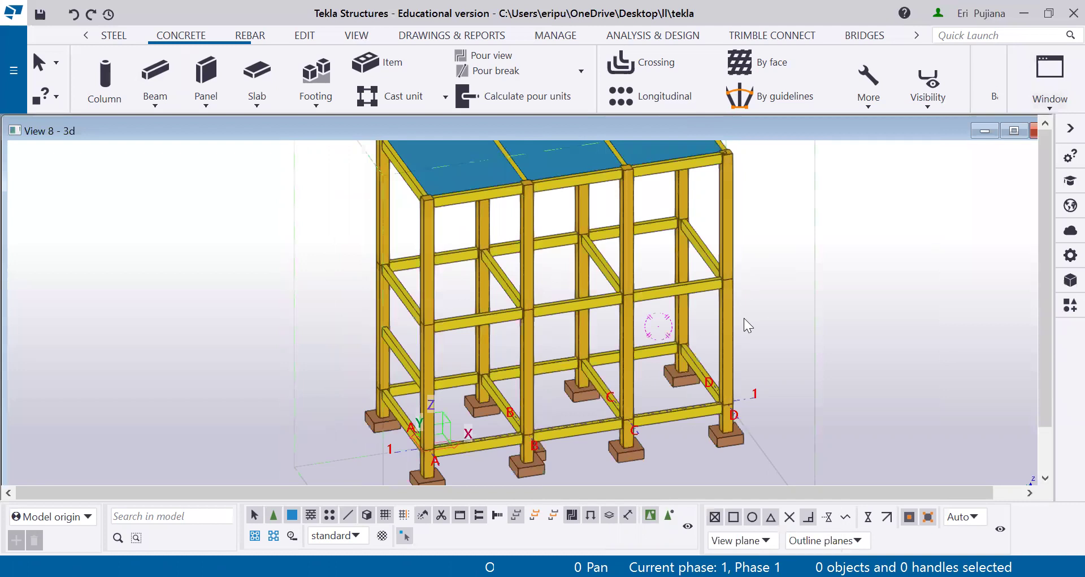
{"action": "key", "text": "ctrl+Up"}
{"action": "left_click", "coordinate": [1050, 93]}
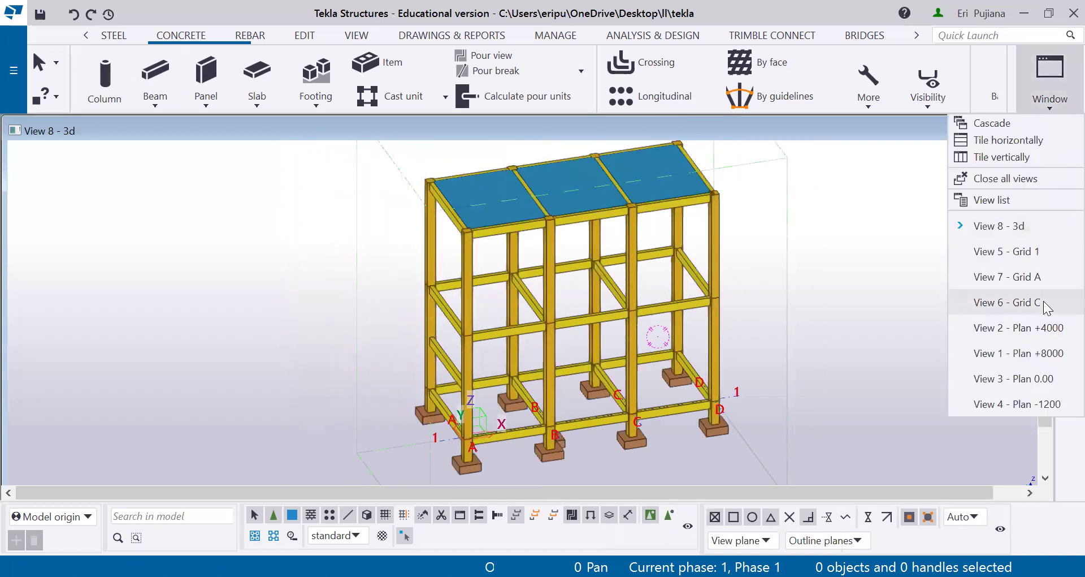
{"action": "left_click", "coordinate": [1031, 277]}
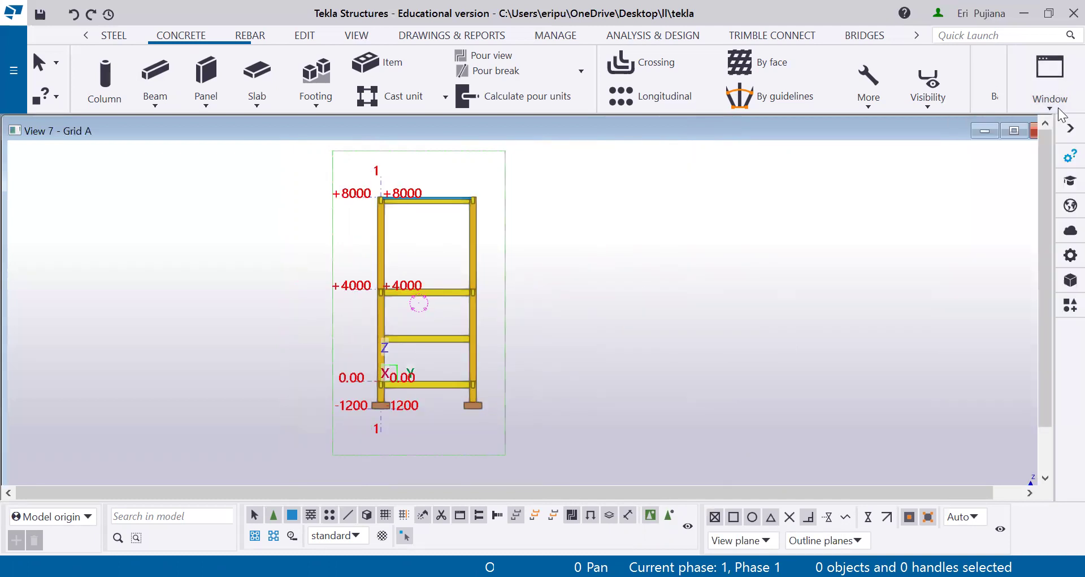
{"action": "left_click", "coordinate": [1034, 254]}
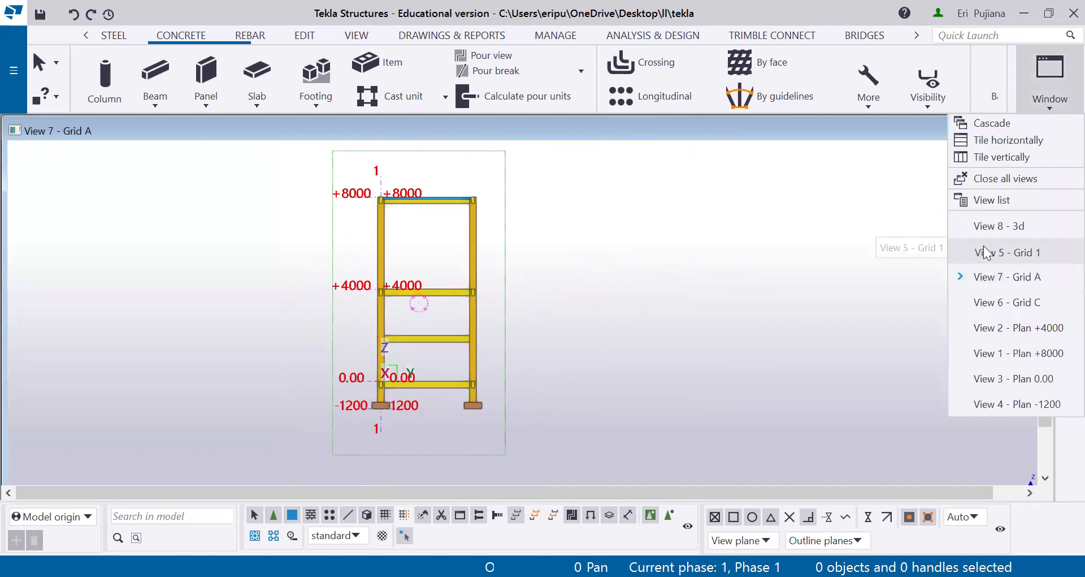
{"action": "scroll", "coordinate": [536, 365], "scroll_direction": "up", "scroll_amount": 1}
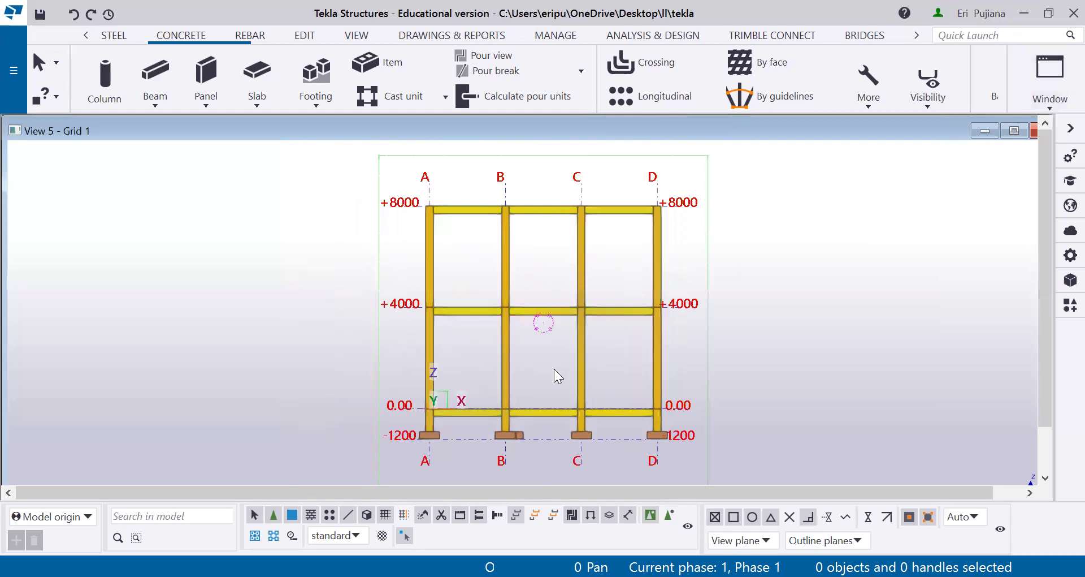
{"action": "scroll", "coordinate": [554, 370], "scroll_direction": "up", "scroll_amount": 1}
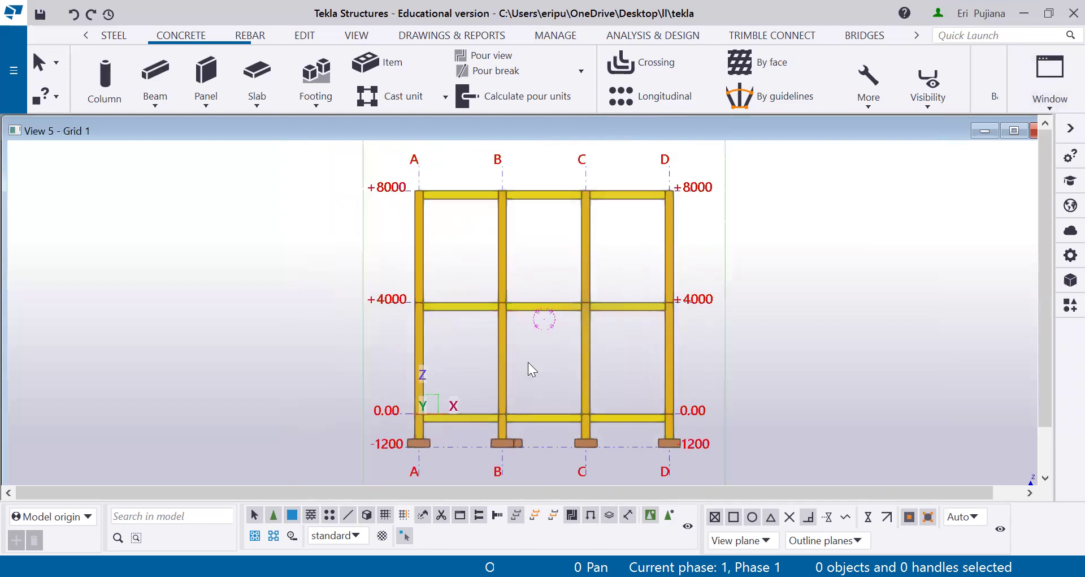
{"action": "scroll", "coordinate": [542, 363], "scroll_direction": "up", "scroll_amount": 1}
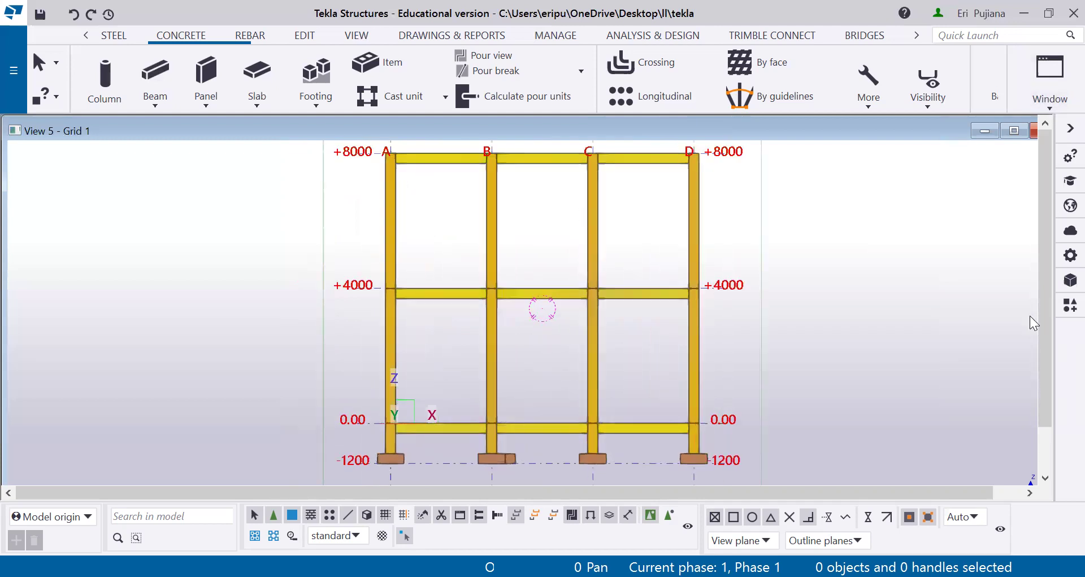
Search the applications and components catalog for "stair"
{"action": "left_click", "coordinate": [1063, 308]}
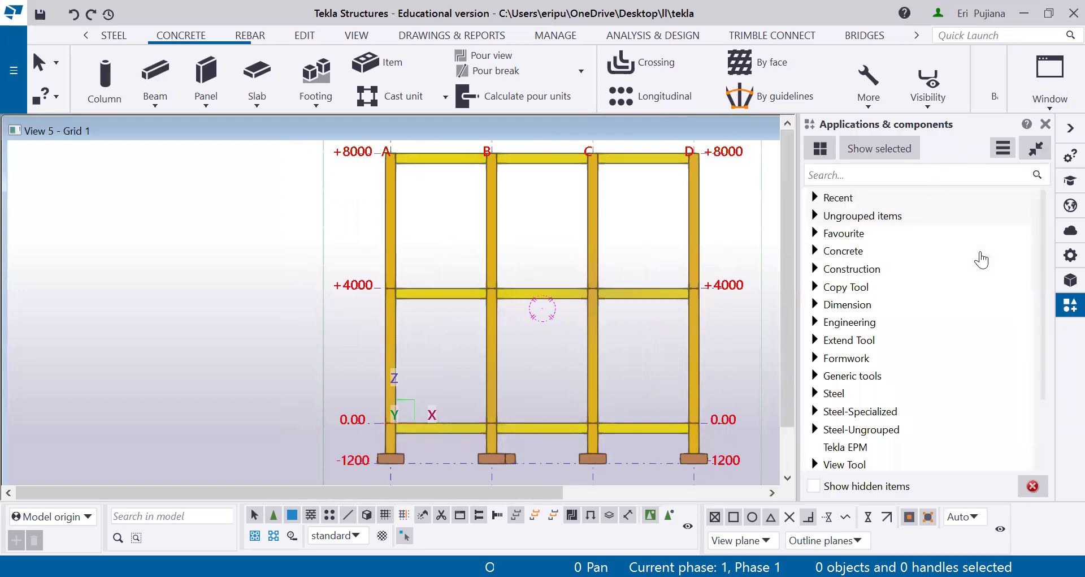
{"action": "left_click", "coordinate": [948, 176]}
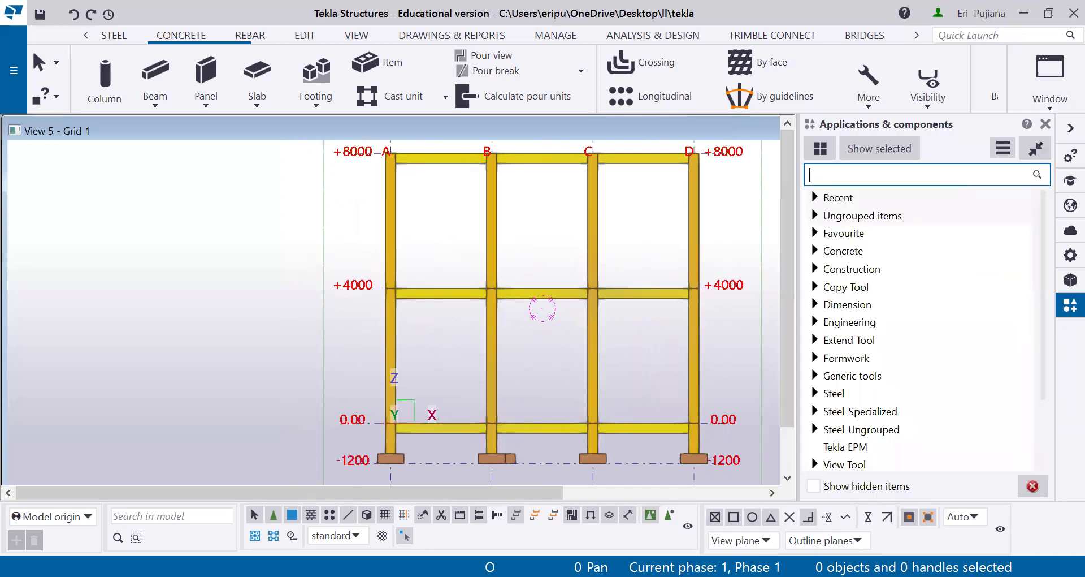
{"action": "type", "text": "s"}
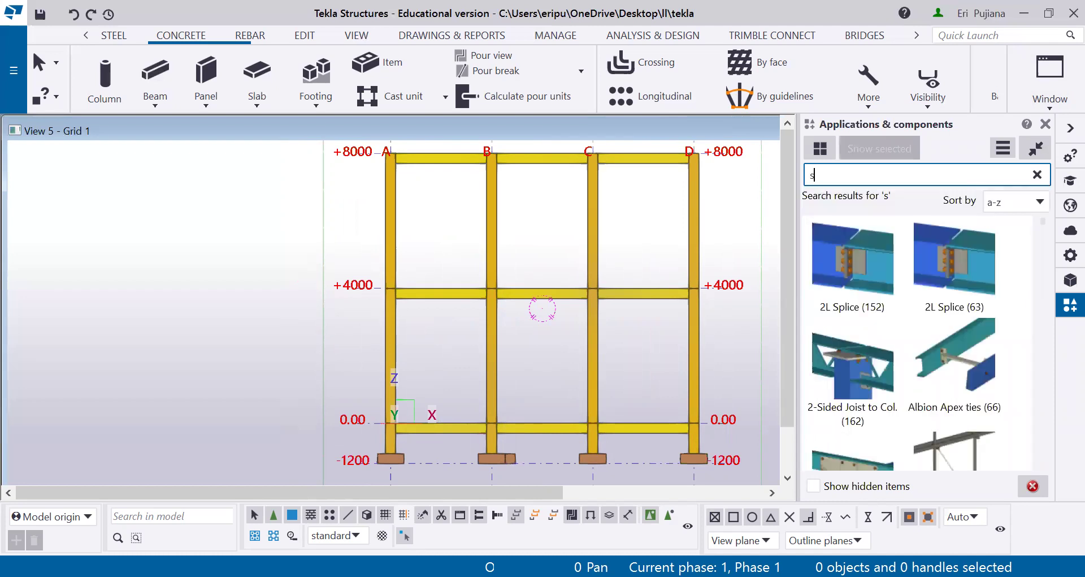
{"action": "type", "text": "ti"}
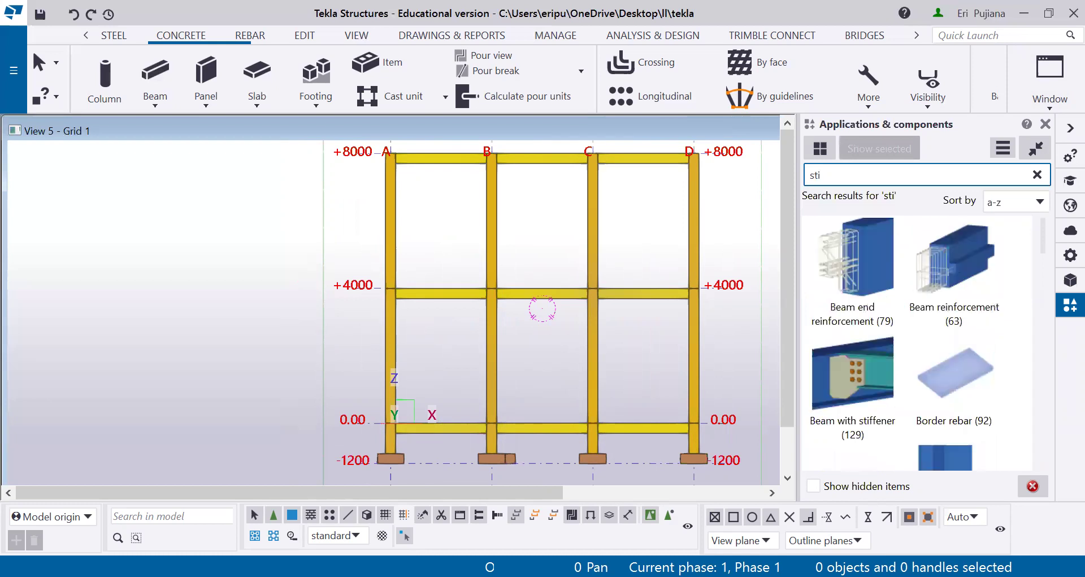
{"action": "key", "text": "BackSpace"}
{"action": "key", "text": "BackSpace"}
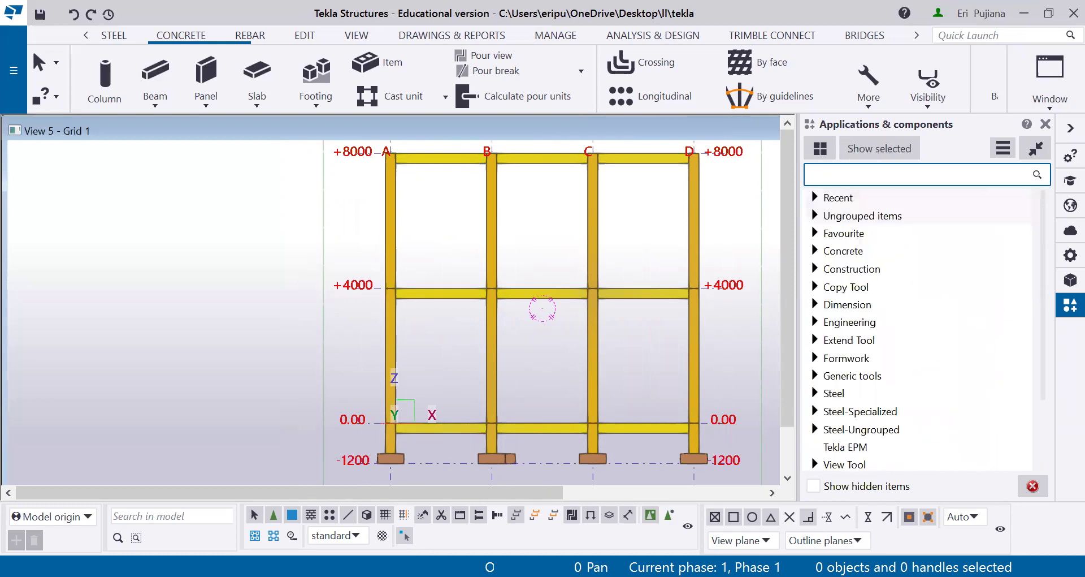
{"action": "type", "text": "stra"}
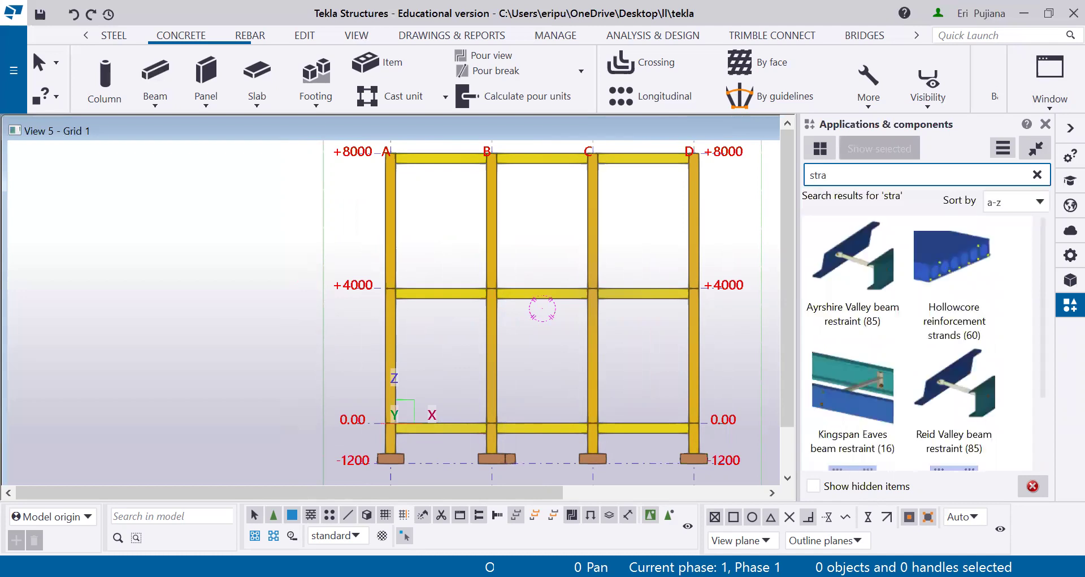
{"action": "key", "text": "BackSpace"}
{"action": "key", "text": "BackSpace"}
{"action": "key", "text": "BackSpace"}
{"action": "key", "text": "BackSpace"}
{"action": "type", "text": "stair"}
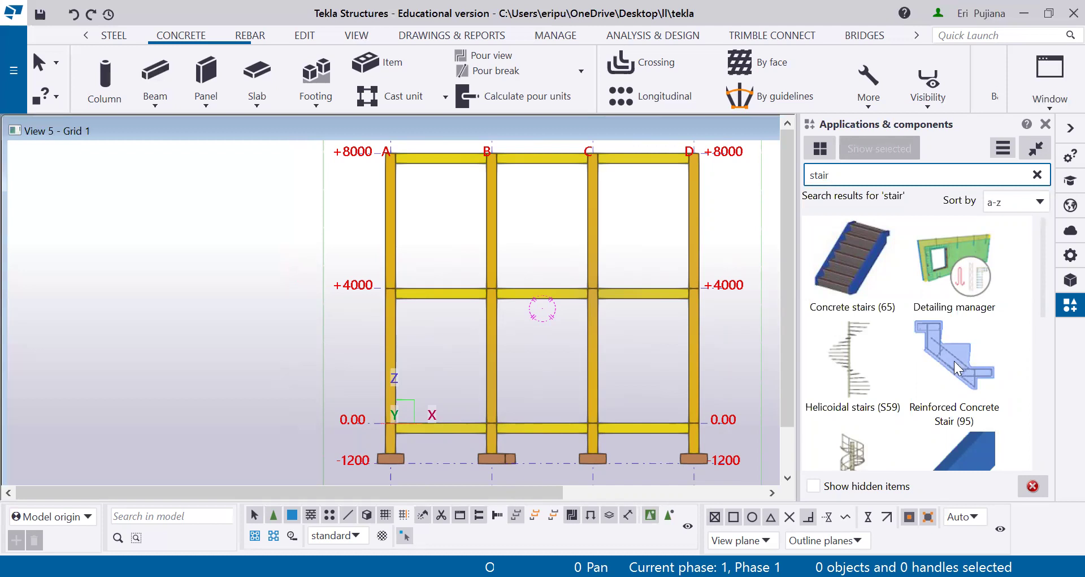
Place Reinforced Concrete Stair (95) between the grid A column face's midpoint and the top of the 0.00 beam, about 2413 mm apart
{"action": "left_click", "coordinate": [954, 360]}
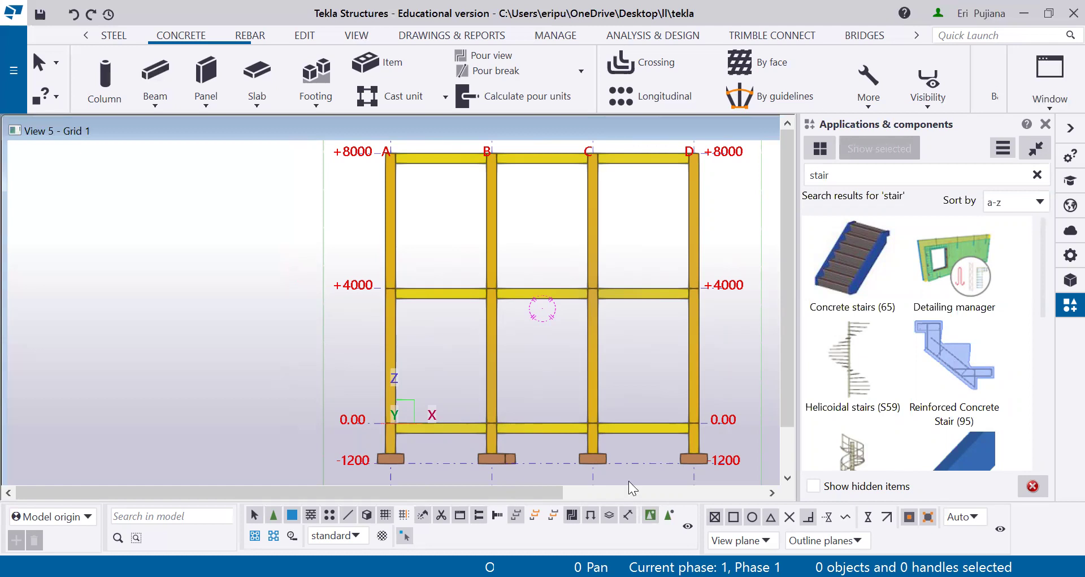
{"action": "left_click", "coordinate": [395, 355]}
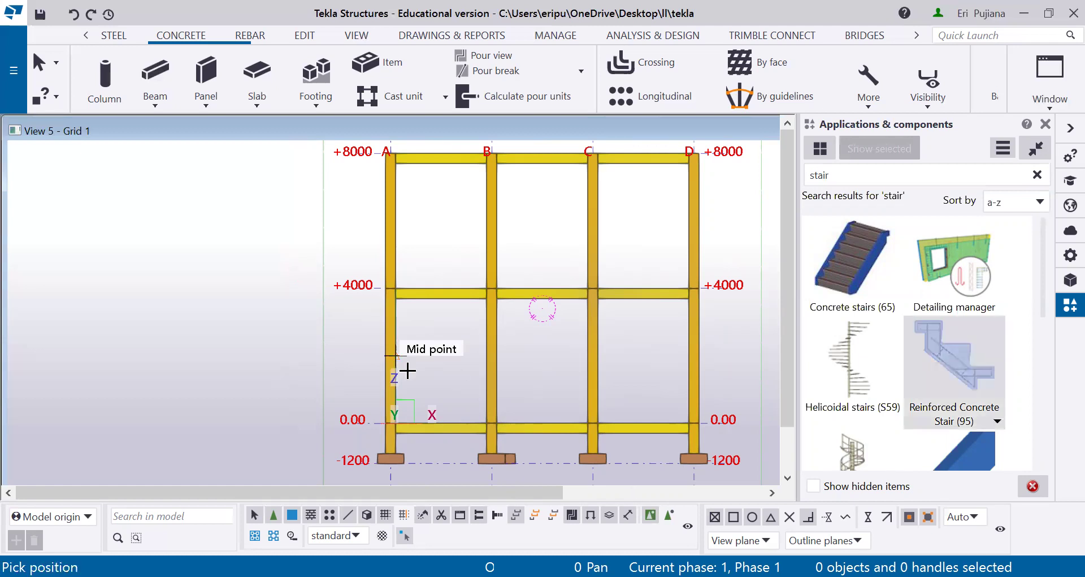
{"action": "left_click", "coordinate": [443, 423]}
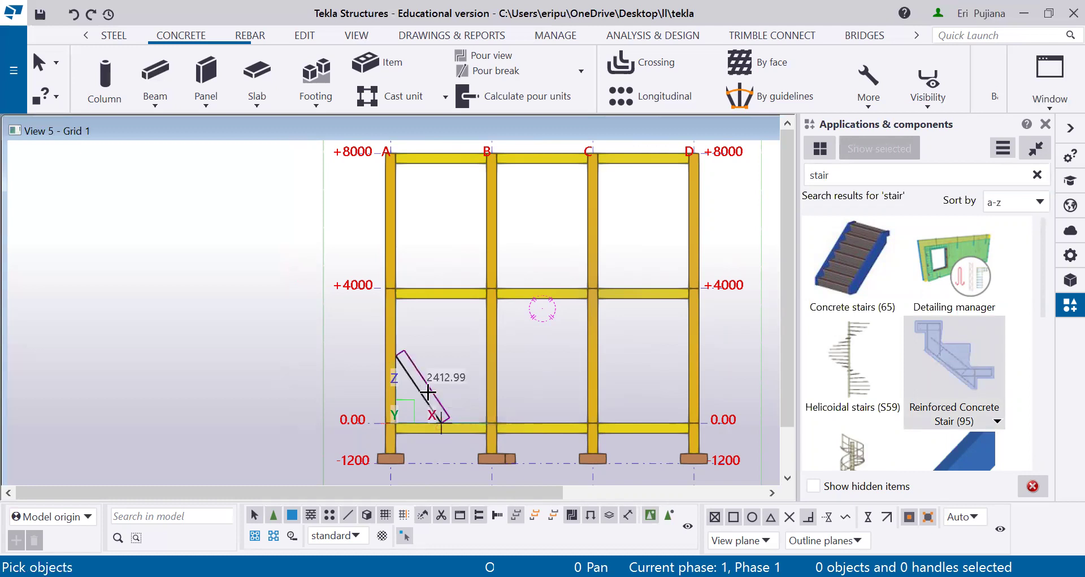
{"action": "scroll", "coordinate": [425, 392], "scroll_direction": "up", "scroll_amount": 2}
{"action": "scroll", "coordinate": [425, 395], "scroll_direction": "up", "scroll_amount": 1}
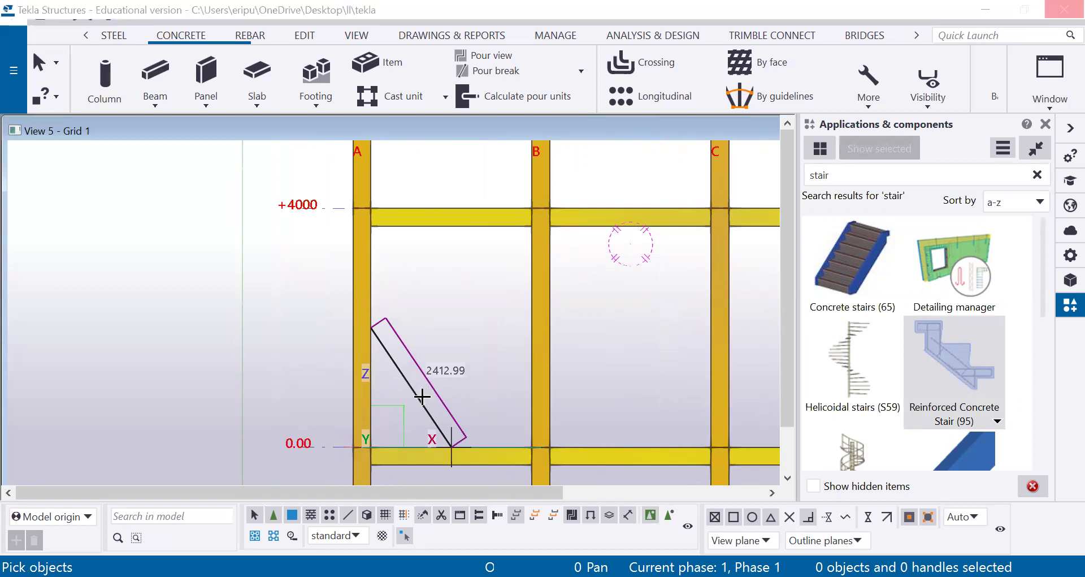
{"action": "scroll", "coordinate": [422, 396], "scroll_direction": "down", "scroll_amount": 2}
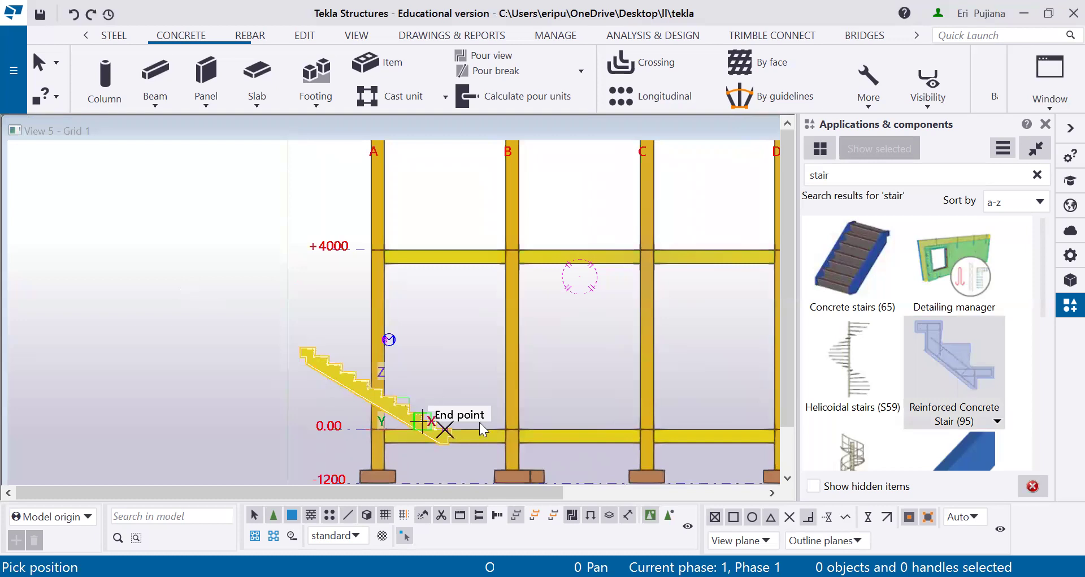
Examine how the placed stair sits against the grid A column and the 0.00 beam
{"action": "middle_click_drag", "start_coordinate": [439, 397], "coordinate": [356, 386]}
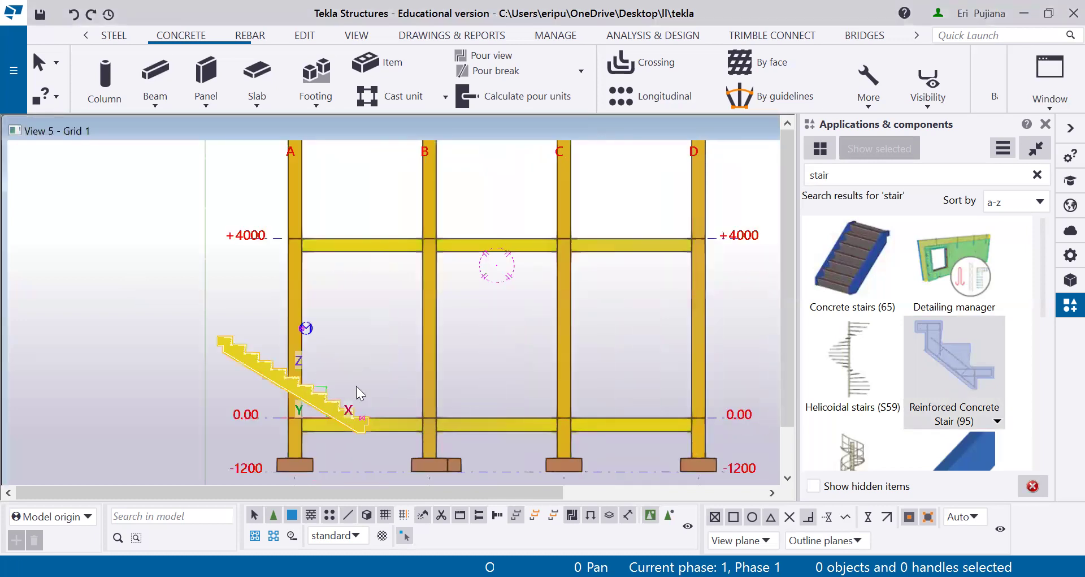
{"action": "scroll", "coordinate": [349, 413], "scroll_direction": "up", "scroll_amount": 3}
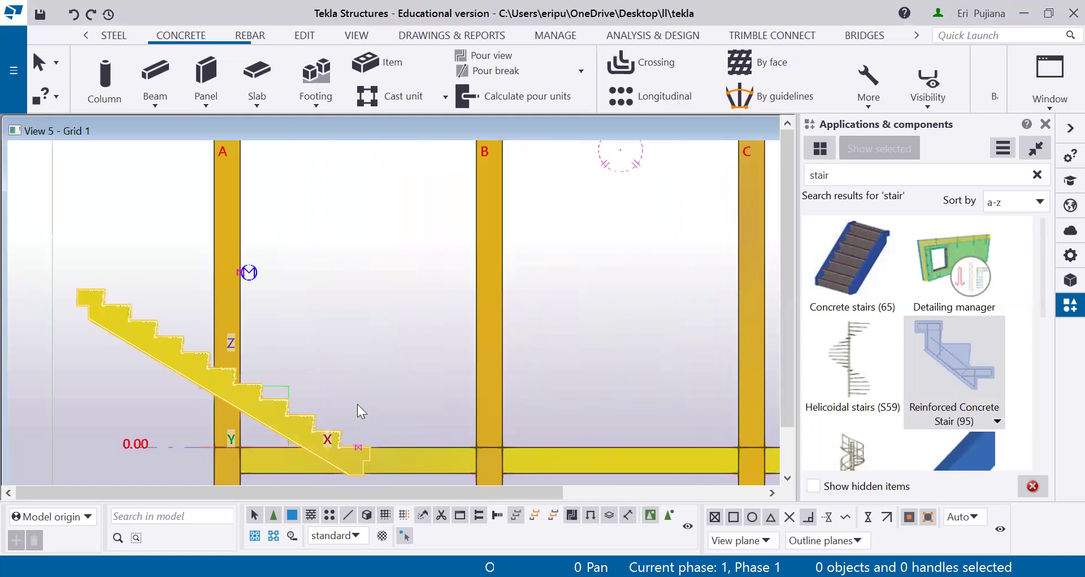
{"action": "scroll", "coordinate": [385, 373], "scroll_direction": "down", "scroll_amount": 1}
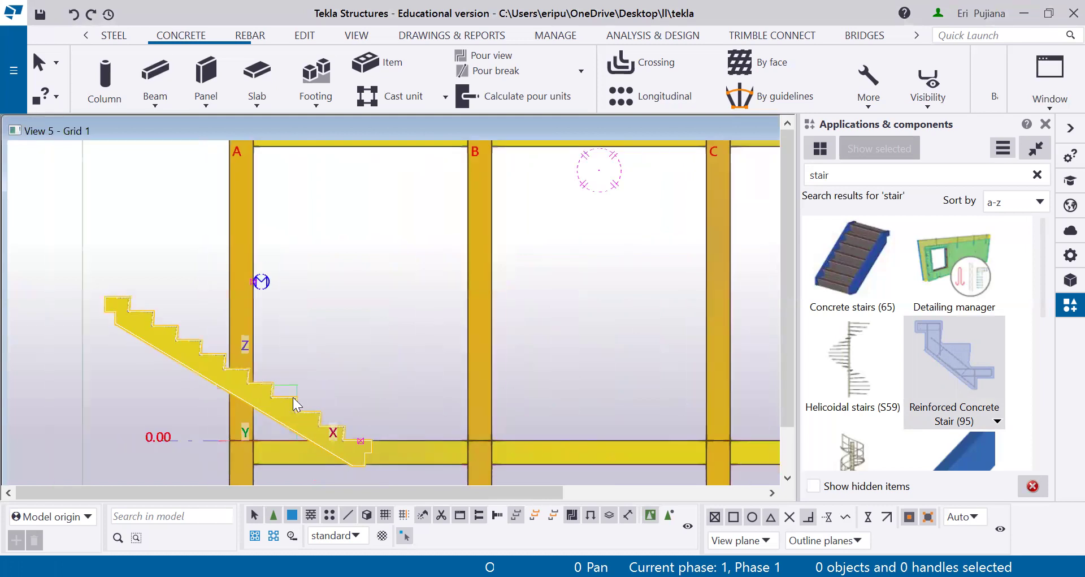
{"action": "scroll", "coordinate": [296, 403], "scroll_direction": "down", "scroll_amount": 1}
{"action": "scroll", "coordinate": [225, 384], "scroll_direction": "up", "scroll_amount": 3}
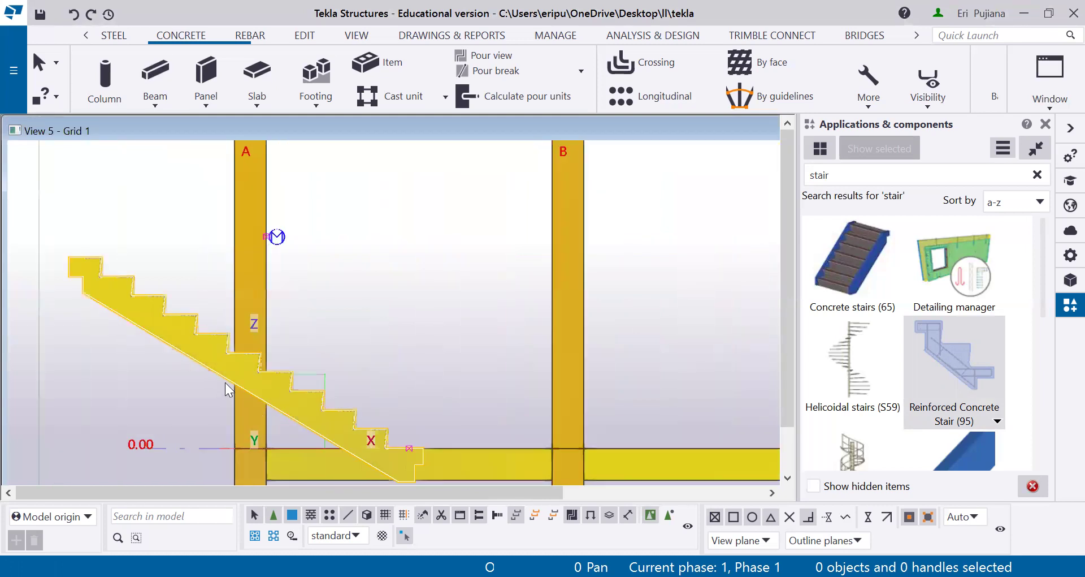
{"action": "scroll", "coordinate": [268, 390], "scroll_direction": "down", "scroll_amount": 1}
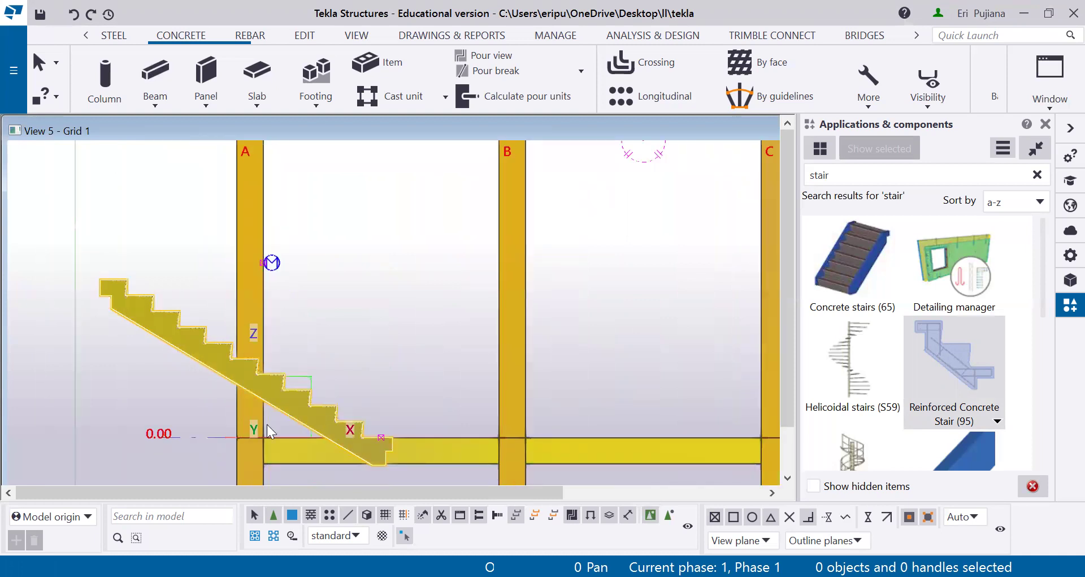
{"action": "scroll", "coordinate": [250, 376], "scroll_direction": "down", "scroll_amount": 2}
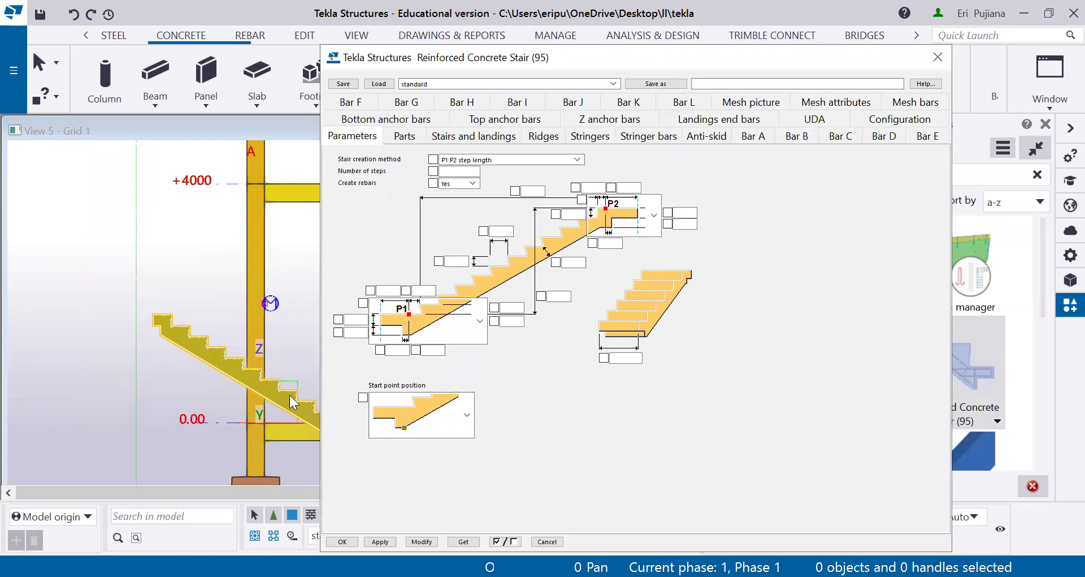
Set the stair creation method to P1 step length step height N steps, and the number of steps to 10
{"action": "key", "text": "Down"}
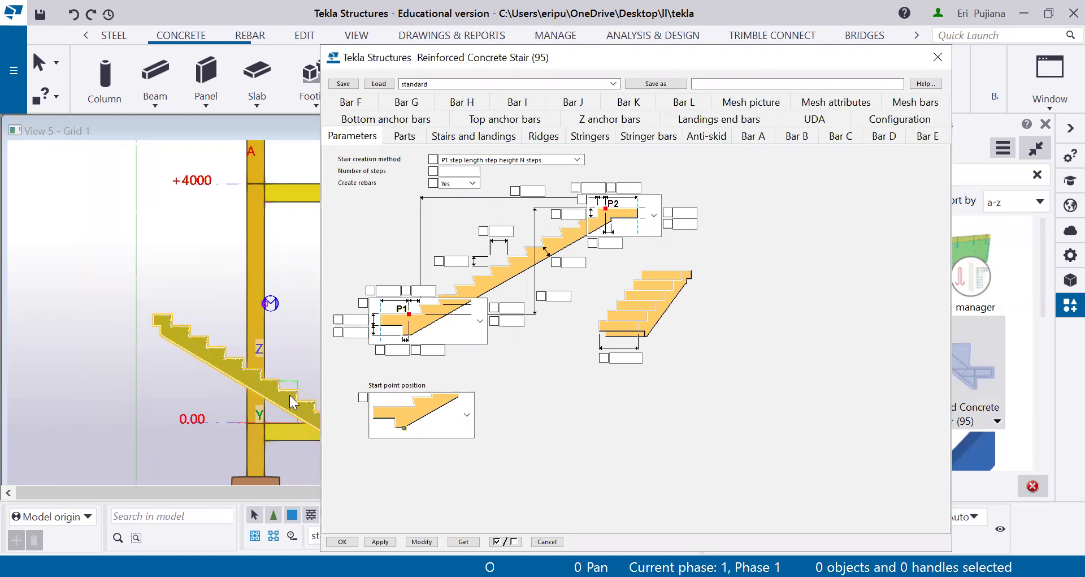
{"action": "double_click", "coordinate": [285, 403]}
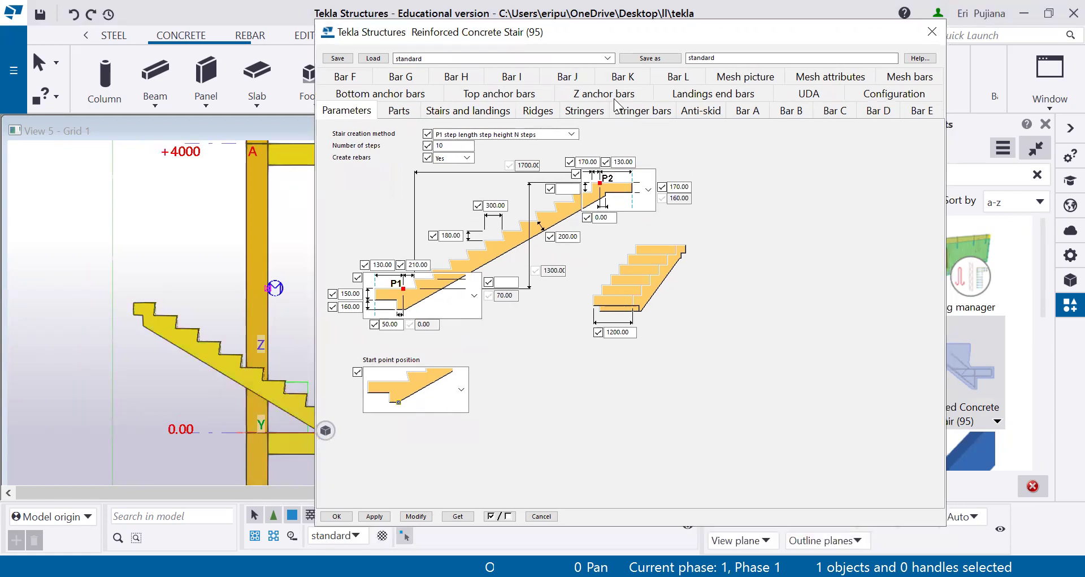
{"action": "left_click", "coordinate": [468, 145]}
{"action": "key", "text": "BackSpace"}
{"action": "key", "text": "BackSpace"}
{"action": "type", "text": "10"}
Set the stair's upper landing length beyond P2 to 800
{"action": "left_click", "coordinate": [633, 162]}
{"action": "key", "text": "BackSpace"}
{"action": "key", "text": "BackSpace"}
{"action": "key", "text": "BackSpace"}
{"action": "key", "text": "BackSpace"}
{"action": "key", "text": "BackSpace"}
{"action": "key", "text": "BackSpace"}
{"action": "type", "text": "800"}
Set the stair's upper length just before P2 to 150
{"action": "left_click", "coordinate": [598, 162]}
{"action": "key", "text": "BackSpace"}
{"action": "key", "text": "BackSpace"}
{"action": "key", "text": "BackSpace"}
{"action": "key", "text": "BackSpace"}
{"action": "key", "text": "BackSpace"}
{"action": "key", "text": "BackSpace"}
{"action": "type", "text": "1"}
Set the stair's step height to 190
{"action": "left_click", "coordinate": [453, 235]}
{"action": "type", "text": "9000"}
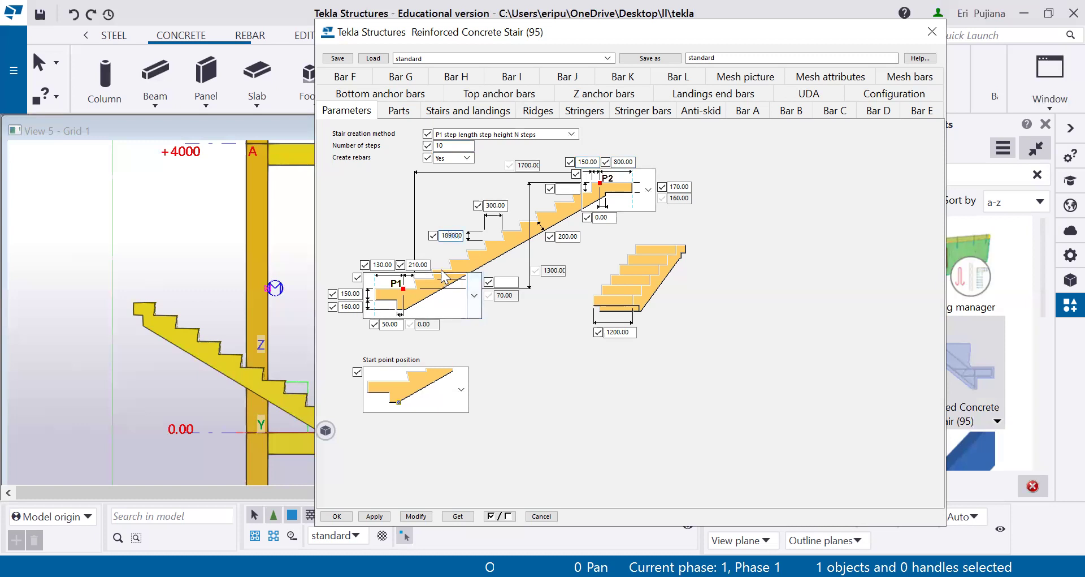
{"action": "key", "text": "BackSpace"}
{"action": "key", "text": "BackSpace"}
{"action": "key", "text": "BackSpace"}
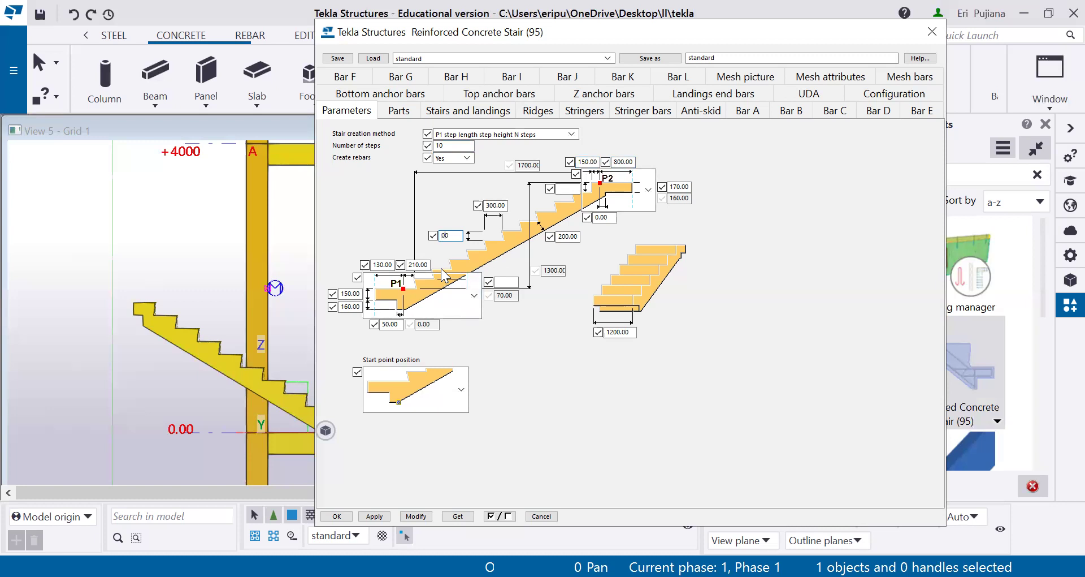
{"action": "key", "text": "Delete"}
{"action": "type", "text": "190."}
Set the horizontal distance from P1 to the first step to 150 and the upper vertical dimension at P1 to 1000
{"action": "left_click", "coordinate": [429, 263]}
{"action": "double_click", "coordinate": [428, 263]}
{"action": "key", "text": "Delete"}
{"action": "type", "text": "150"}
{"action": "left_click", "coordinate": [352, 293]}
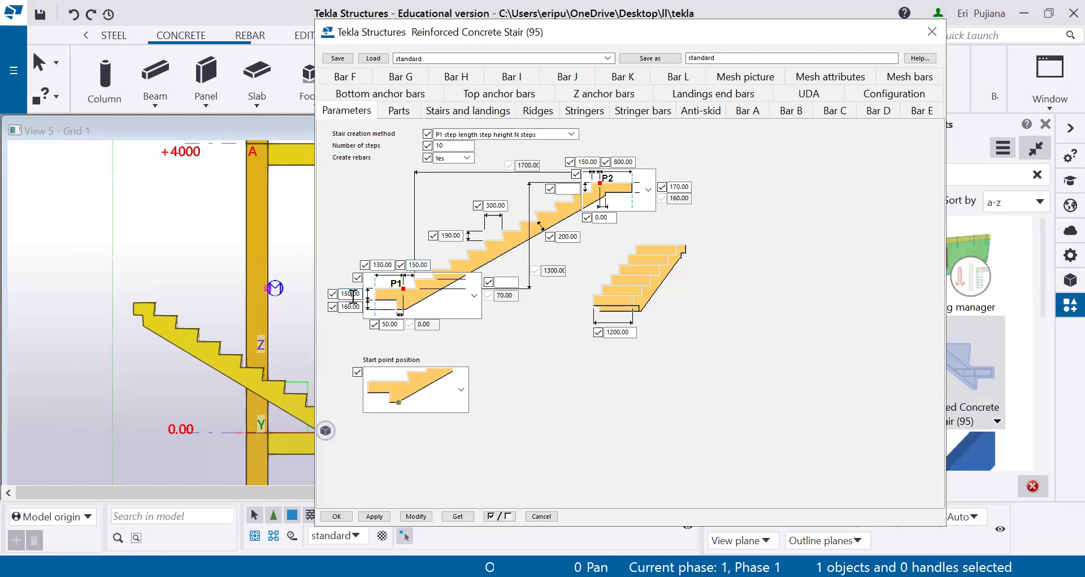
{"action": "type", "text": "100"}
Change the stair's lower end at P1 to the shape with a vertical foot and no landing, with a foot width of 300
{"action": "left_click", "coordinate": [473, 295]}
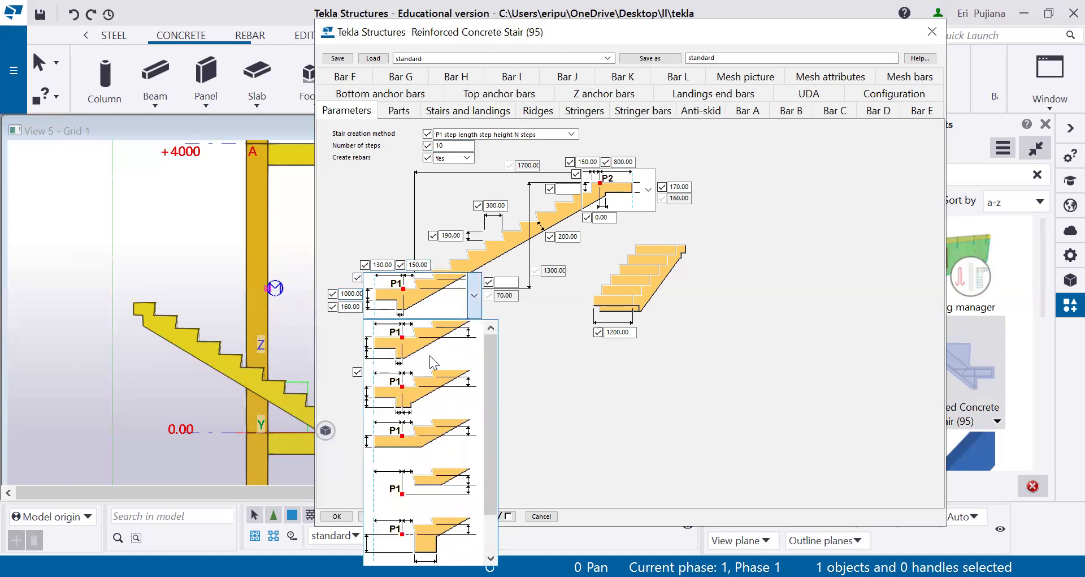
{"action": "scroll", "coordinate": [430, 355], "scroll_direction": "down", "scroll_amount": 1}
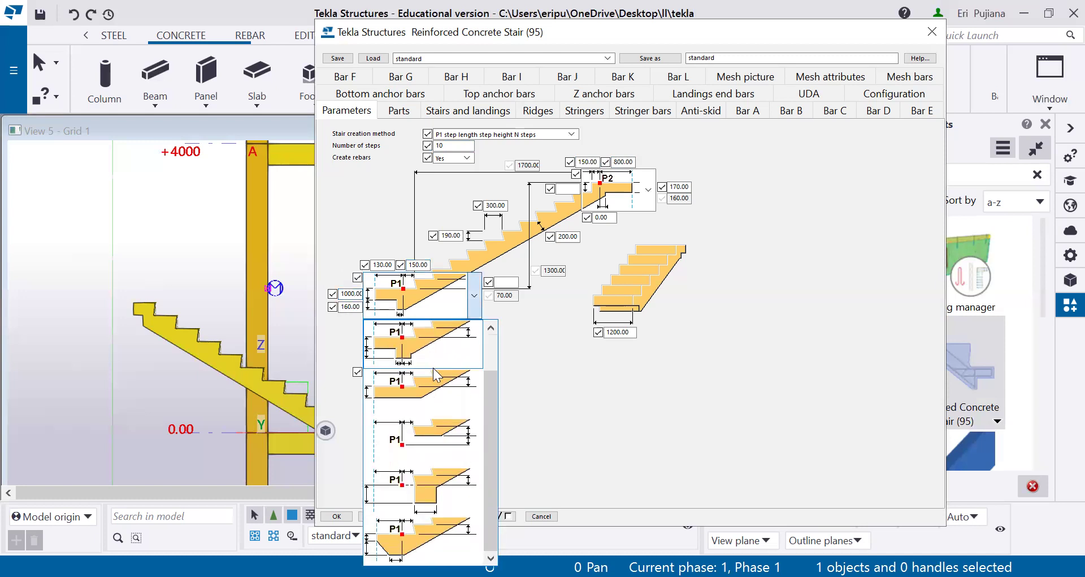
{"action": "left_click", "coordinate": [440, 497]}
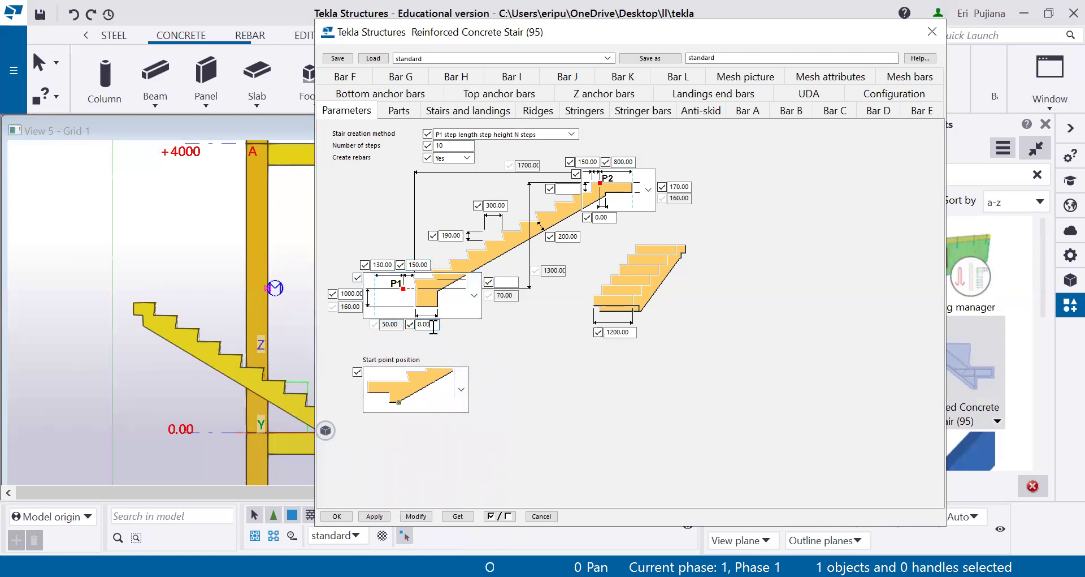
{"action": "key", "text": "BackSpace"}
{"action": "key", "text": "BackSpace"}
{"action": "key", "text": "BackSpace"}
{"action": "type", "text": "300"}
Set the stair width to 1100, update the placed stair with the new parameters and apply the settings
{"action": "left_click", "coordinate": [617, 332]}
{"action": "type", "text": "1100"}
{"action": "left_click", "coordinate": [416, 515]}
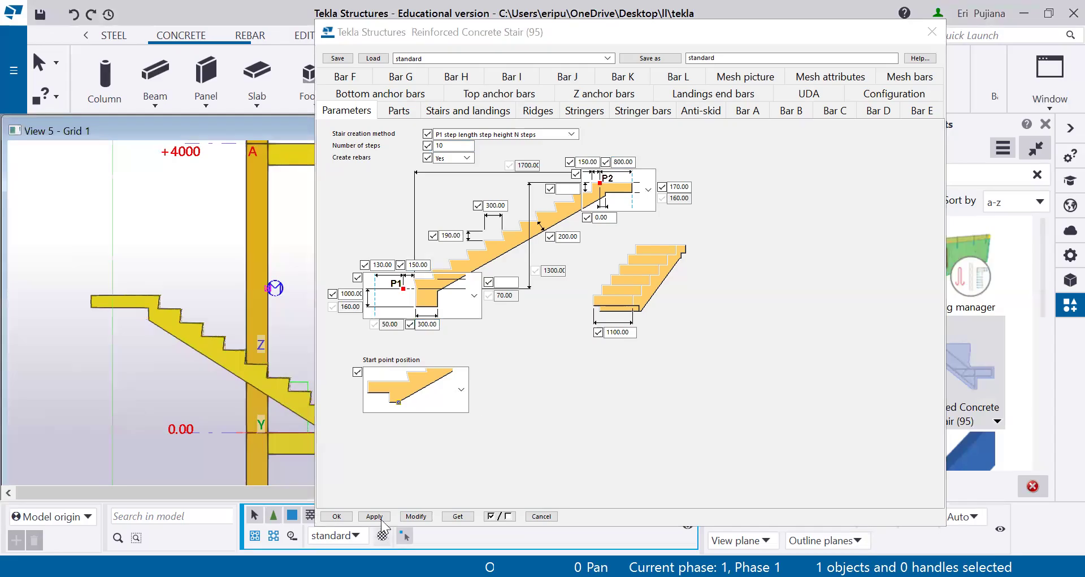
{"action": "left_click", "coordinate": [381, 516]}
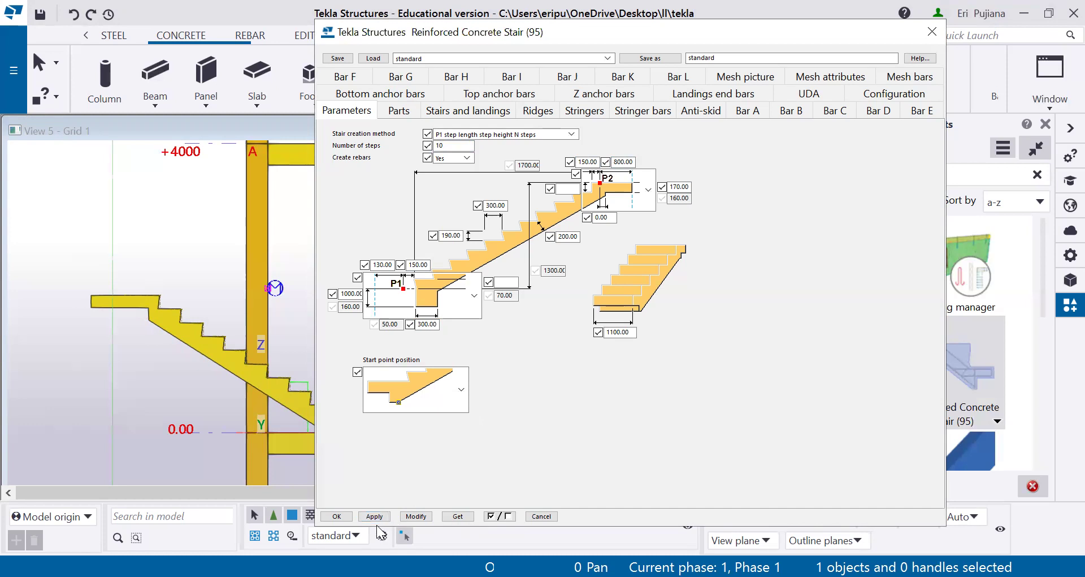
Close the reinforced concrete stair settings and check the updated stair's shape in the Grid 1 elevation
{"action": "left_click", "coordinate": [337, 516]}
{"action": "scroll", "coordinate": [291, 339], "scroll_direction": "down", "scroll_amount": 3}
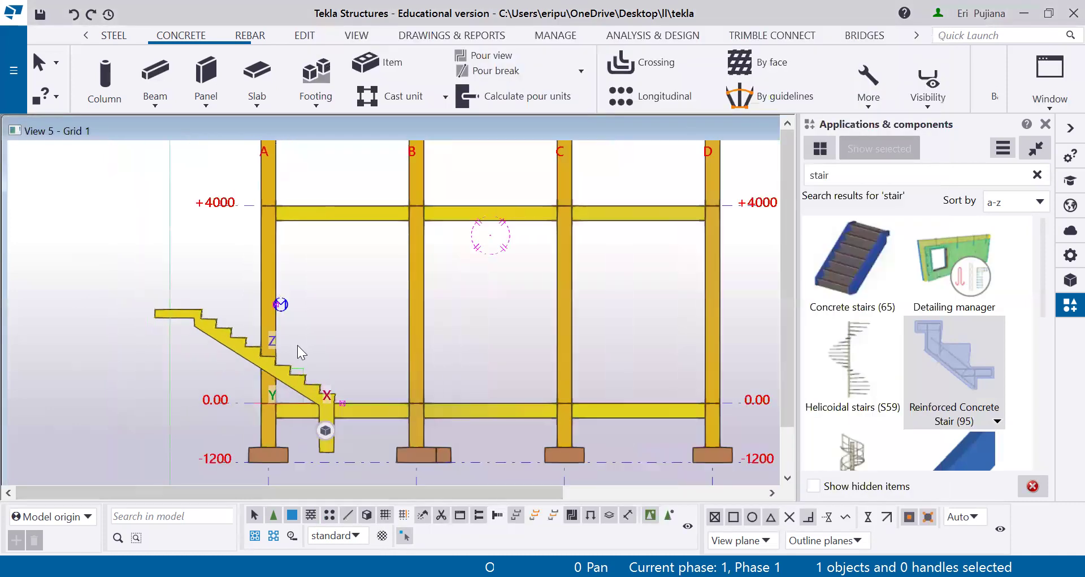
{"action": "scroll", "coordinate": [332, 406], "scroll_direction": "up", "scroll_amount": 3}
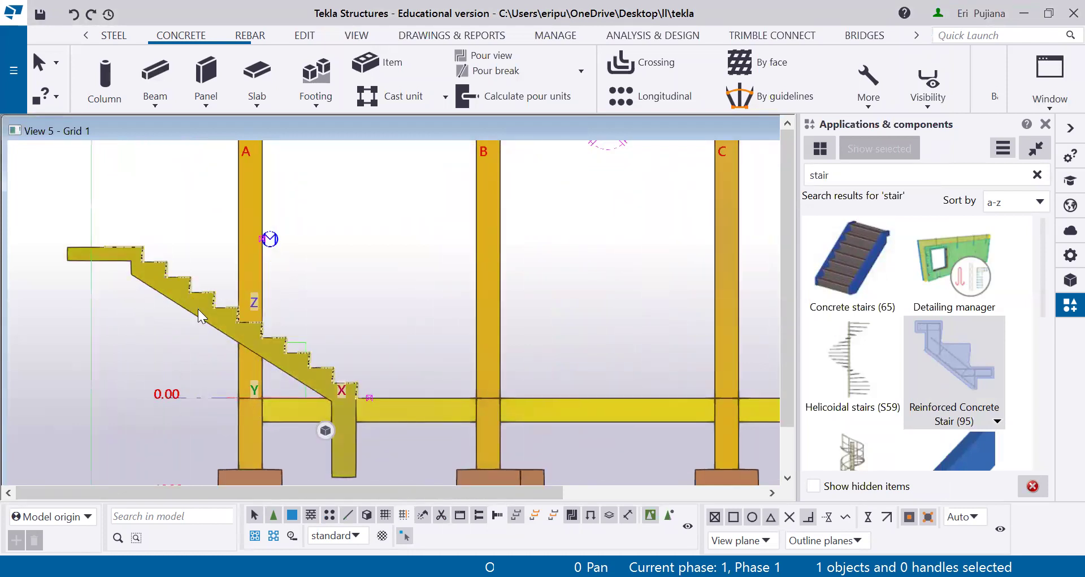
{"action": "scroll", "coordinate": [196, 312], "scroll_direction": "up", "scroll_amount": 1}
{"action": "scroll", "coordinate": [244, 349], "scroll_direction": "down", "scroll_amount": 2}
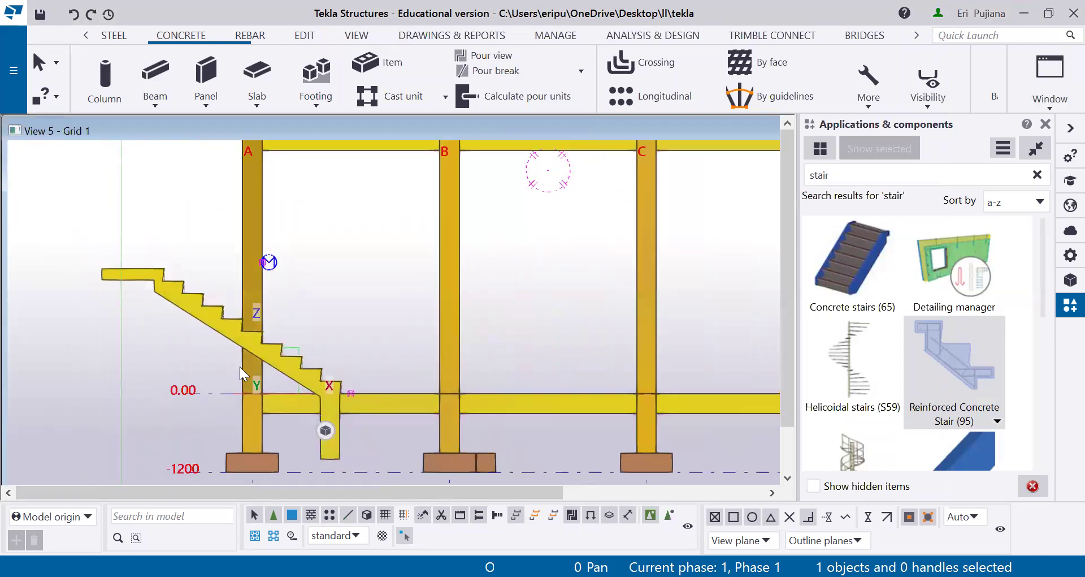
{"action": "middle_click_drag", "start_coordinate": [581, 399], "coordinate": [595, 399]}
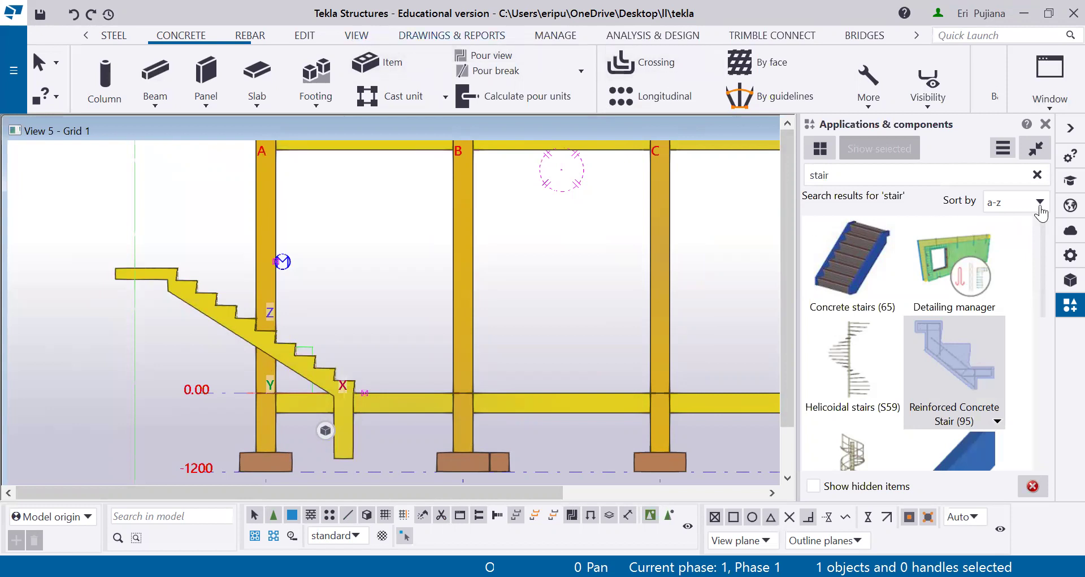
{"action": "left_click", "coordinate": [1049, 107]}
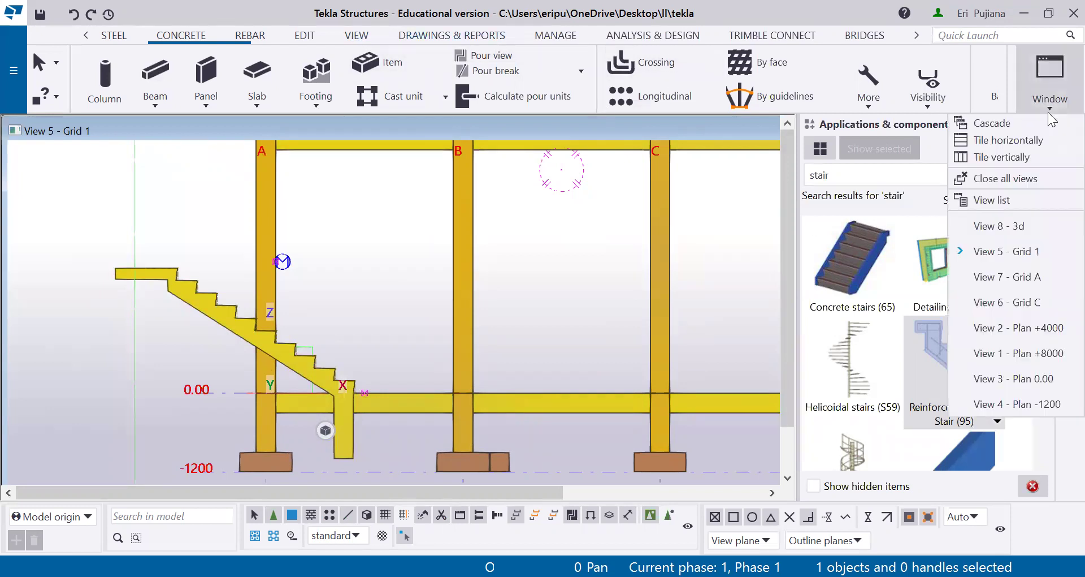
{"action": "left_click", "coordinate": [1046, 252]}
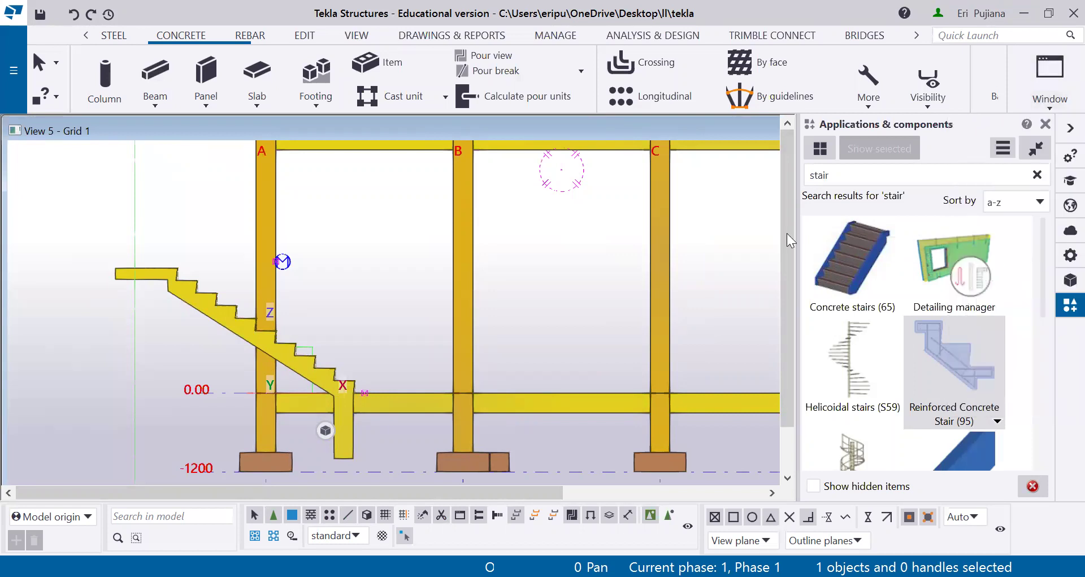
Inspect the stair in 3D from several angles, then return the Grid 1 view to its flat elevation
{"action": "left_click", "coordinate": [354, 37]}
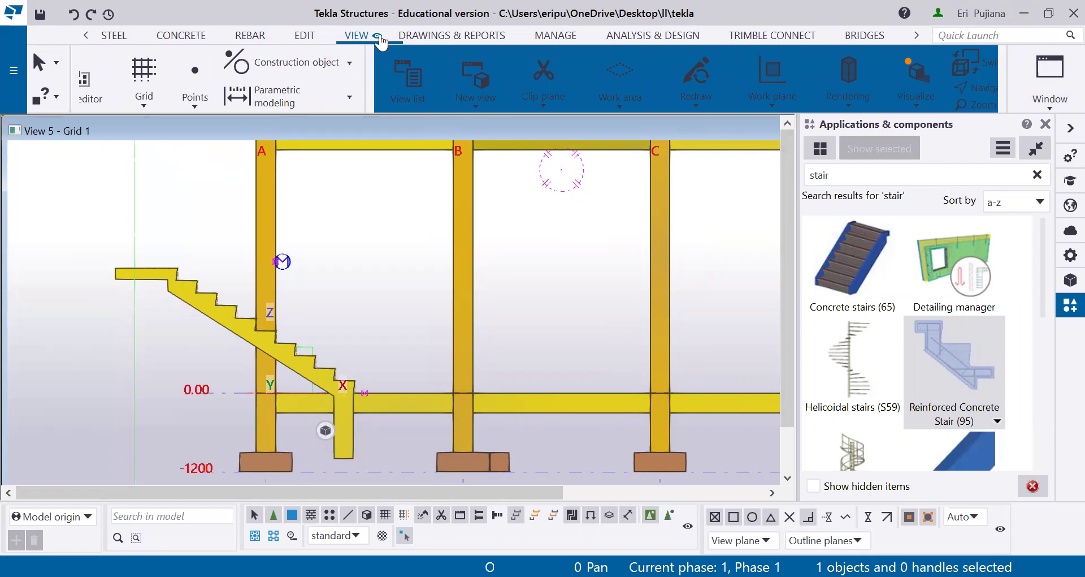
{"action": "scroll", "coordinate": [381, 40], "scroll_direction": "down", "scroll_amount": 1}
{"action": "scroll", "coordinate": [381, 41], "scroll_direction": "up", "scroll_amount": 1}
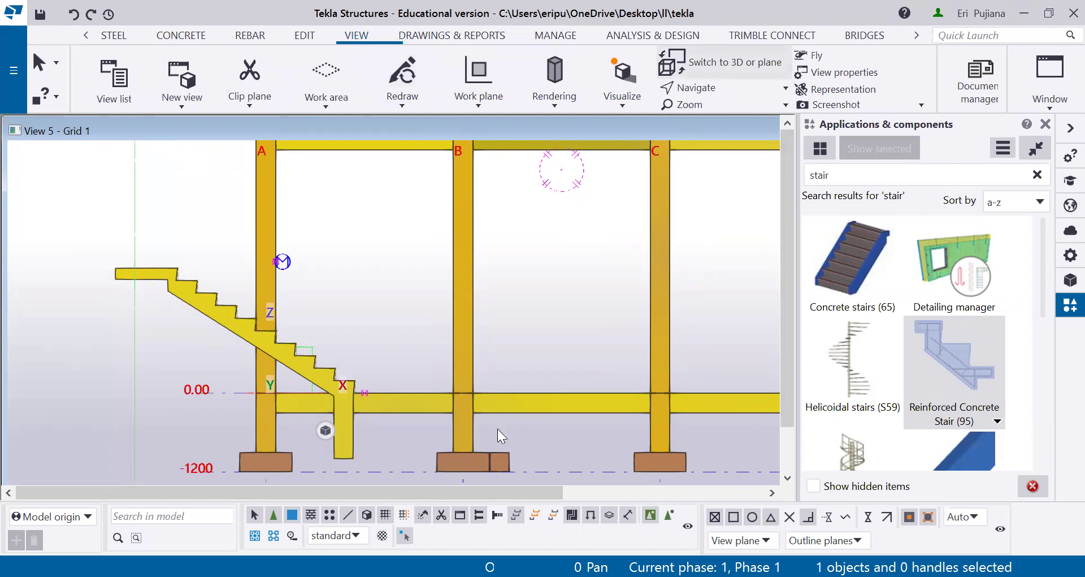
{"action": "key", "text": "ctrl+p"}
{"action": "scroll", "coordinate": [487, 424], "scroll_direction": "up", "scroll_amount": 3}
{"action": "middle_click_drag", "start_coordinate": [507, 405], "coordinate": [599, 395], "text": "ctrl"}
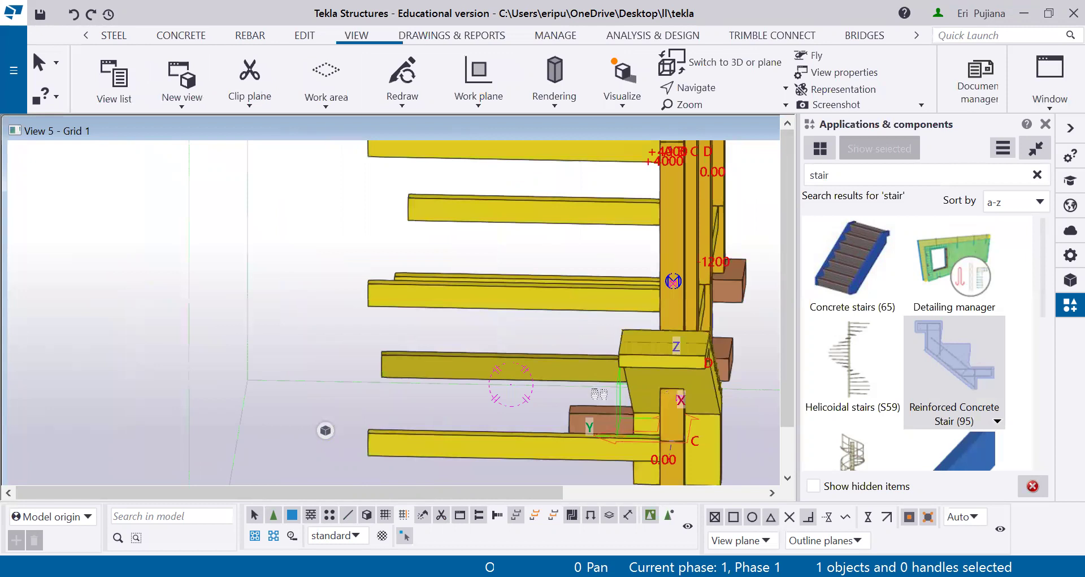
{"action": "key", "text": "Home"}
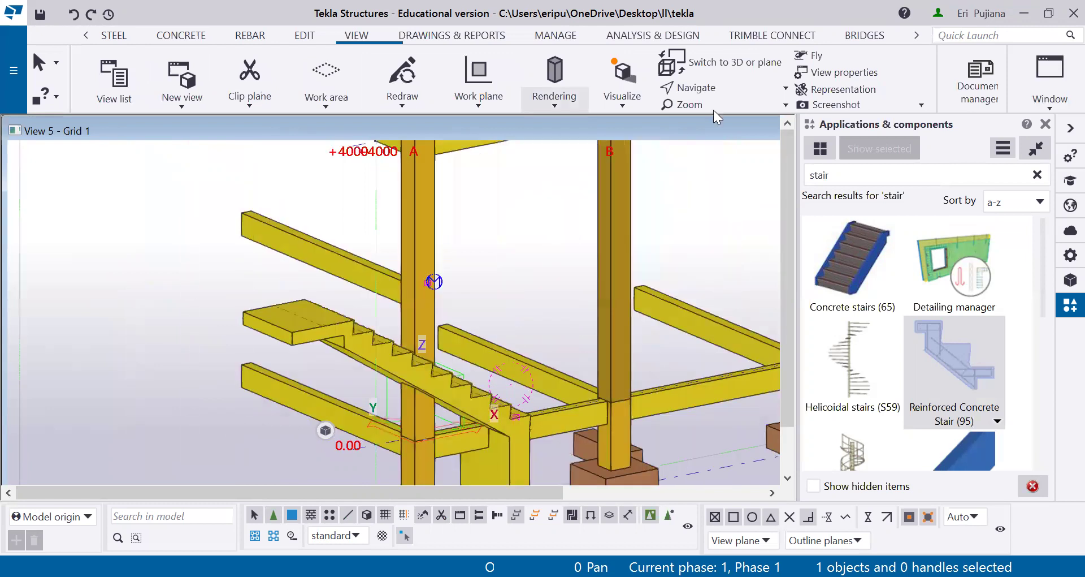
{"action": "key", "text": "ctrl+p"}
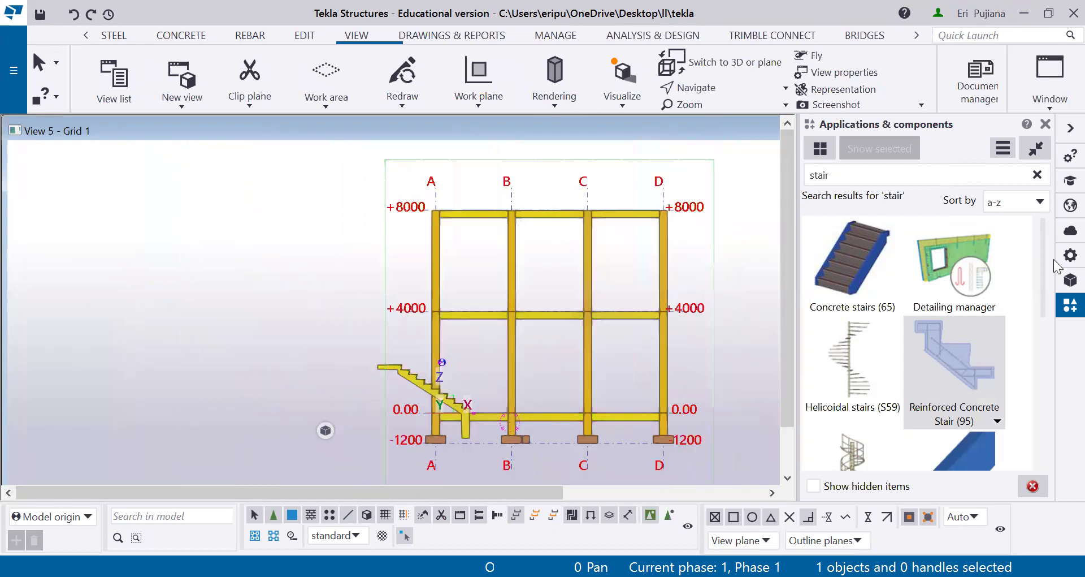
Close the components catalog, open the Plan 0.00 view and switch it from 3D to plane display
{"action": "left_click", "coordinate": [1046, 124]}
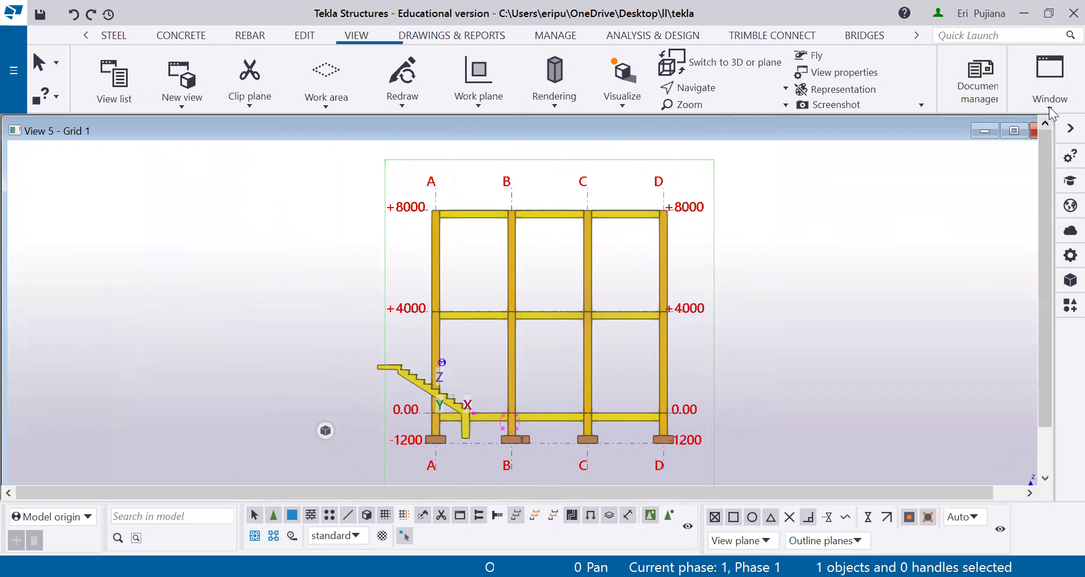
{"action": "left_click", "coordinate": [1050, 79]}
{"action": "left_click", "coordinate": [1035, 383]}
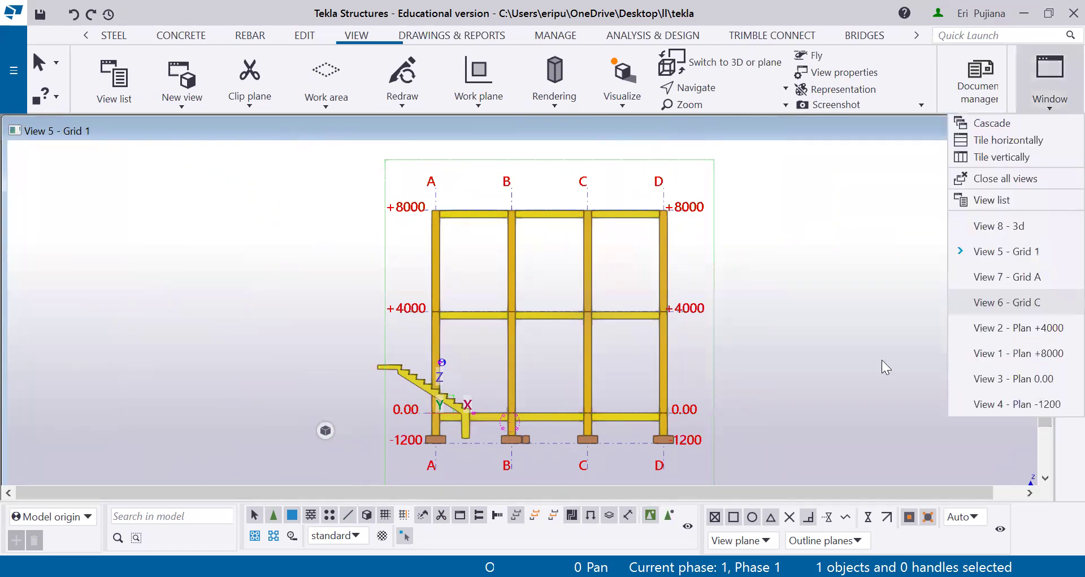
{"action": "scroll", "coordinate": [467, 437], "scroll_direction": "up", "scroll_amount": 1}
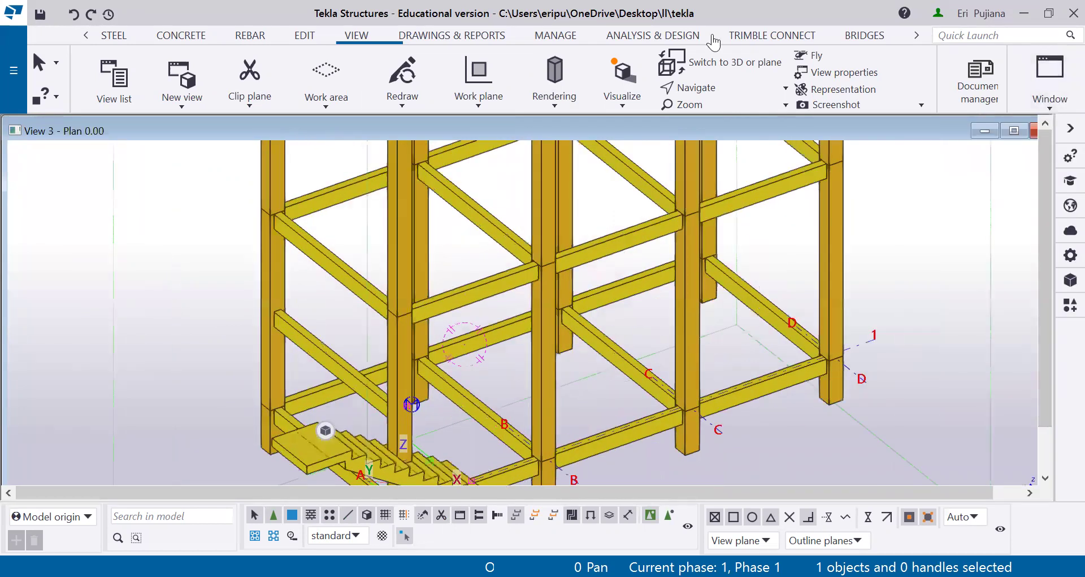
{"action": "left_click", "coordinate": [731, 64]}
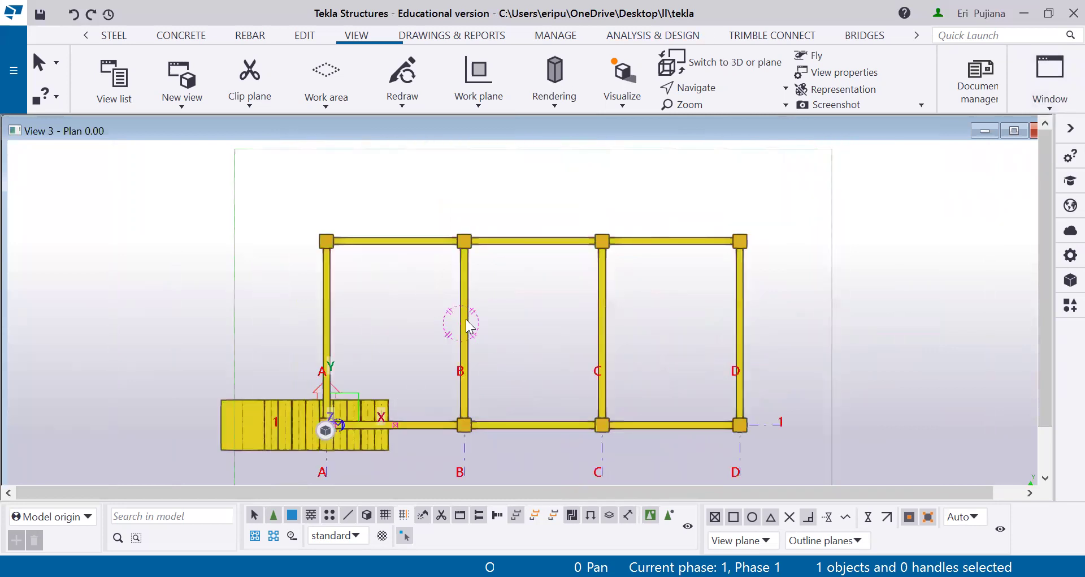
{"action": "scroll", "coordinate": [362, 419], "scroll_direction": "up", "scroll_amount": 1}
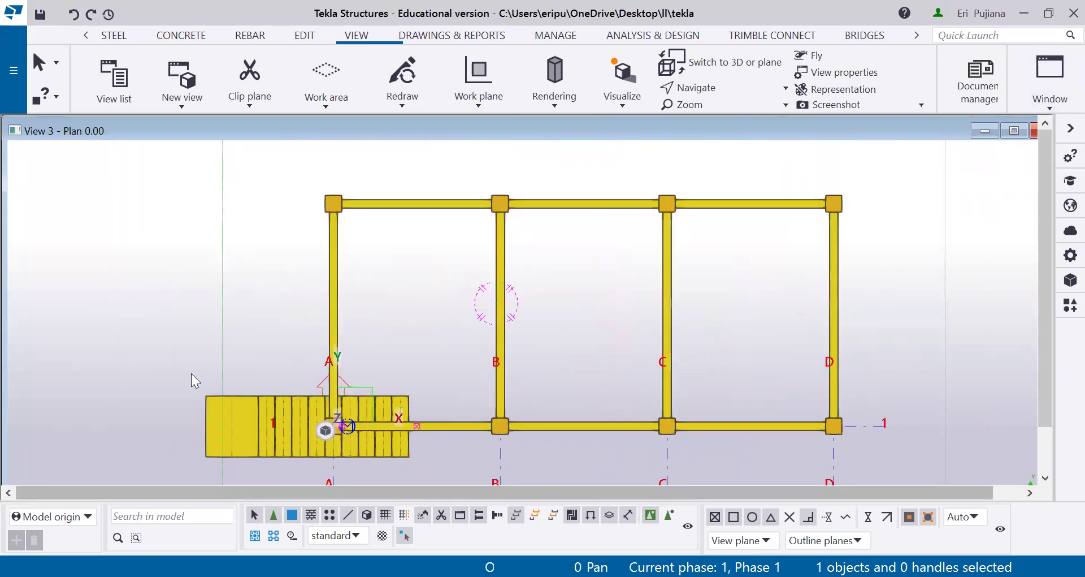
Move the stair by its outer landing corner to where the grid A beam's inner face meets the column at grid 1
{"action": "scroll", "coordinate": [189, 362], "scroll_direction": "up", "scroll_amount": 1}
{"action": "scroll", "coordinate": [181, 302], "scroll_direction": "up", "scroll_amount": 2}
{"action": "right_click", "coordinate": [265, 250]}
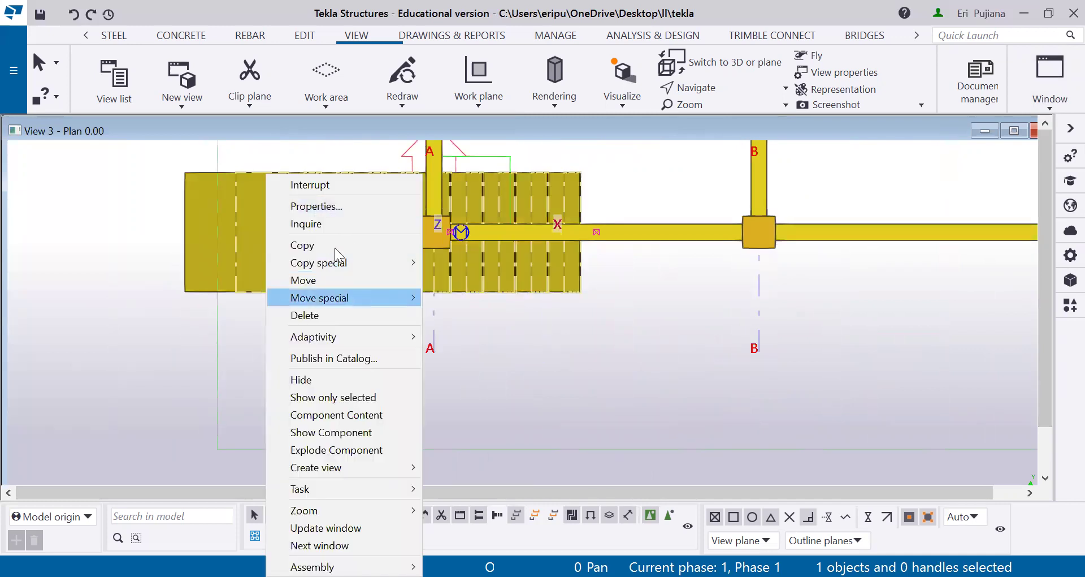
{"action": "left_click", "coordinate": [332, 281]}
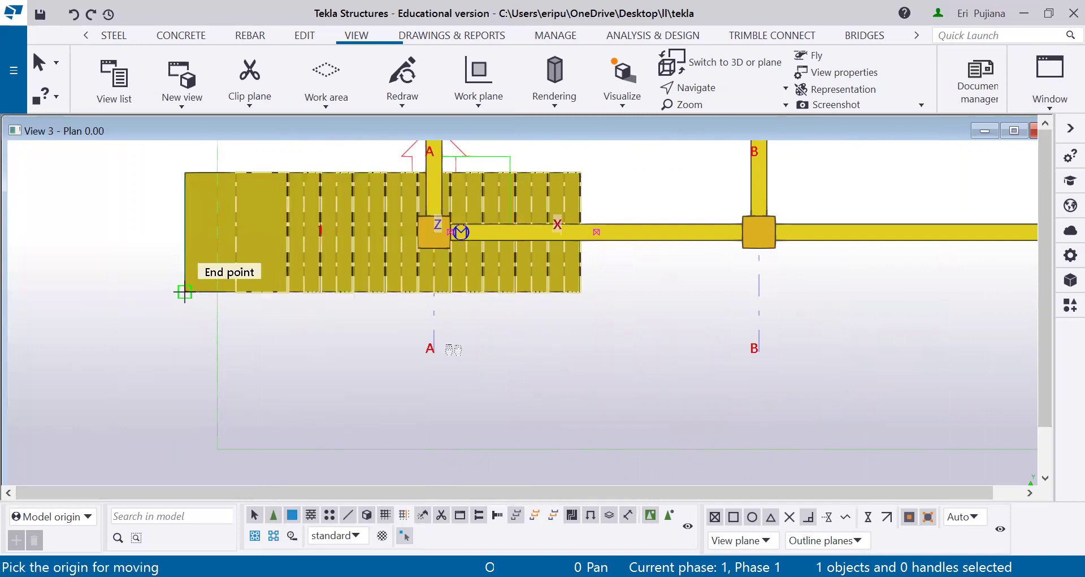
{"action": "left_click", "coordinate": [447, 353]}
{"action": "scroll", "coordinate": [402, 357], "scroll_direction": "up", "scroll_amount": 1}
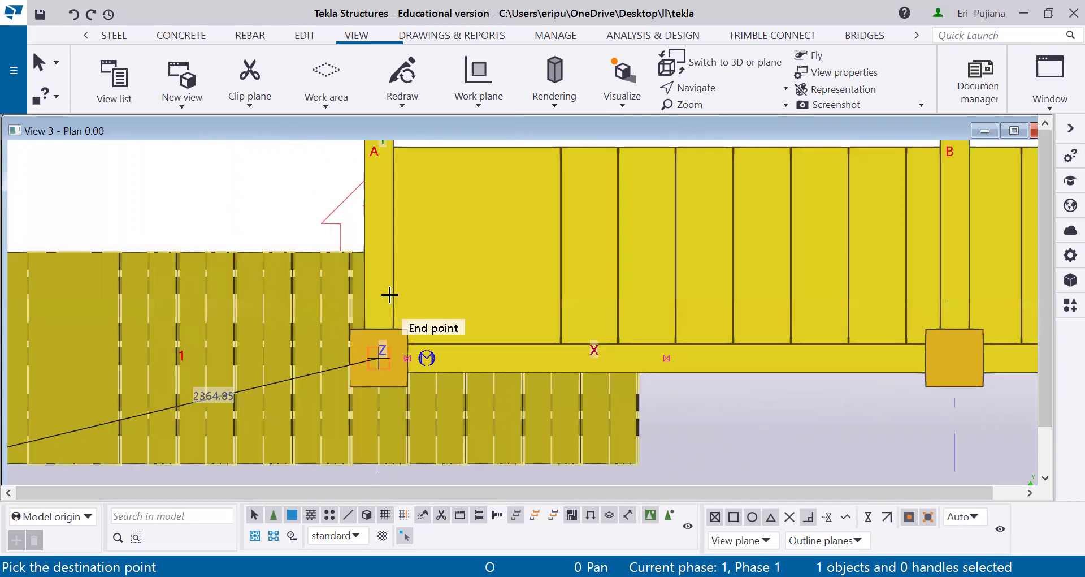
{"action": "scroll", "coordinate": [390, 291], "scroll_direction": "up", "scroll_amount": 1}
{"action": "scroll", "coordinate": [392, 274], "scroll_direction": "up", "scroll_amount": 1}
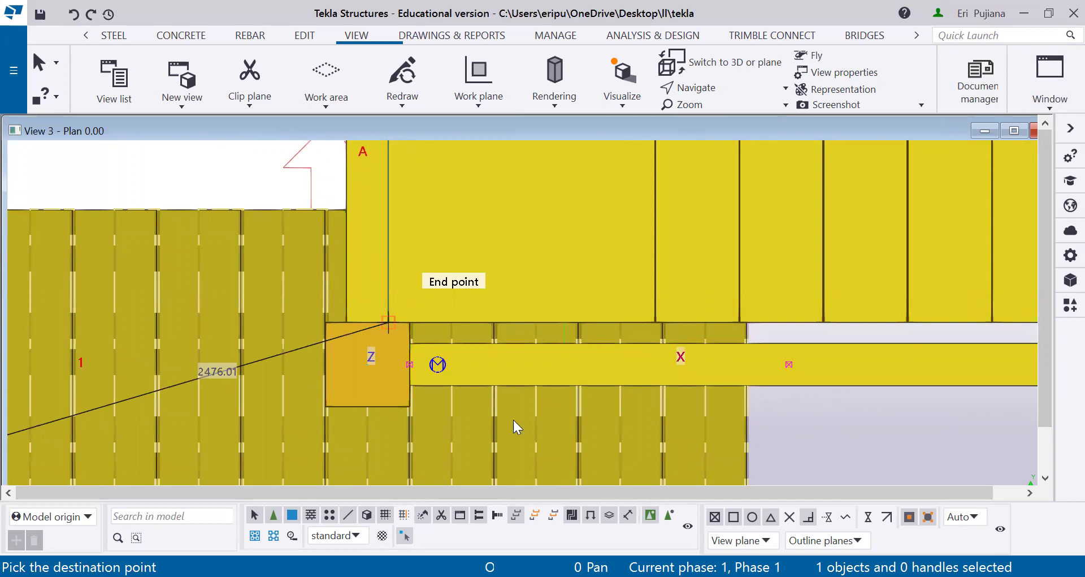
{"action": "key", "text": "Home"}
{"action": "key", "text": "Escape"}
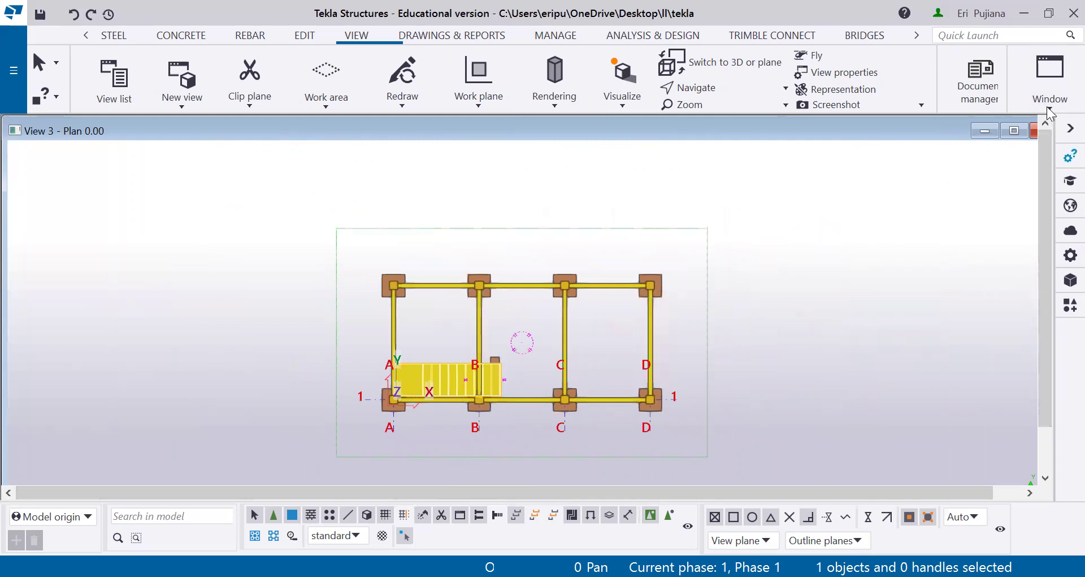
Inspect the moved stair's position within the frame in the 3D view and the Grid A elevation
{"action": "left_click", "coordinate": [1047, 107]}
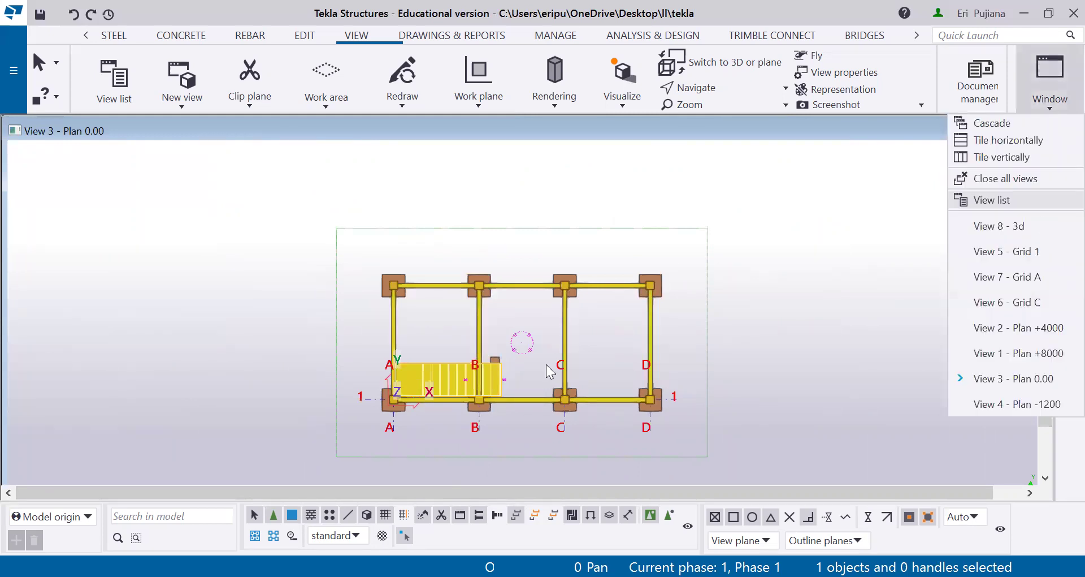
{"action": "left_click", "coordinate": [1043, 221]}
{"action": "scroll", "coordinate": [510, 432], "scroll_direction": "up", "scroll_amount": 3}
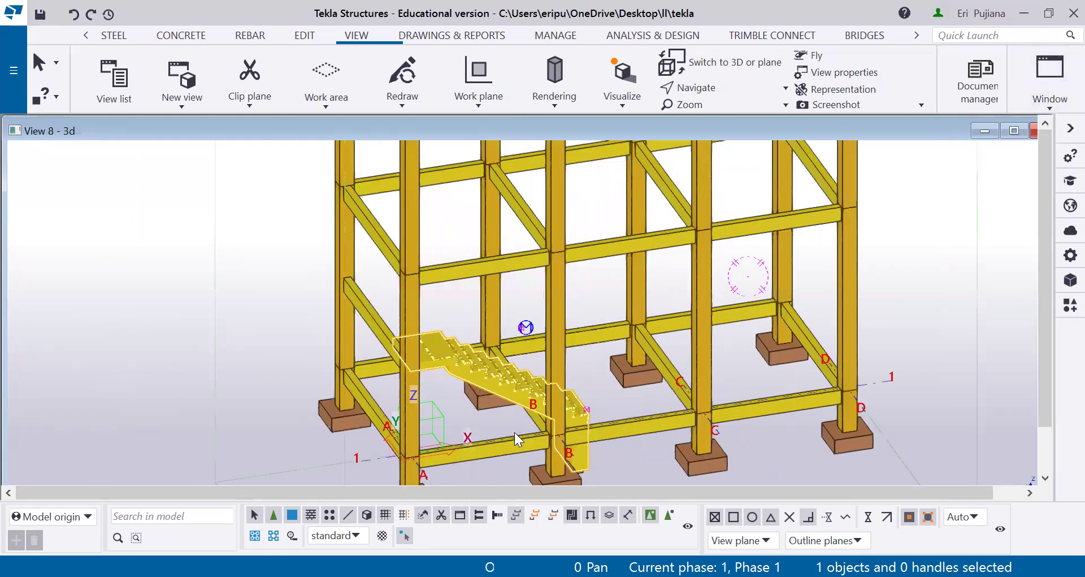
{"action": "scroll", "coordinate": [514, 432], "scroll_direction": "up", "scroll_amount": 2}
{"action": "scroll", "coordinate": [280, 339], "scroll_direction": "up", "scroll_amount": 3}
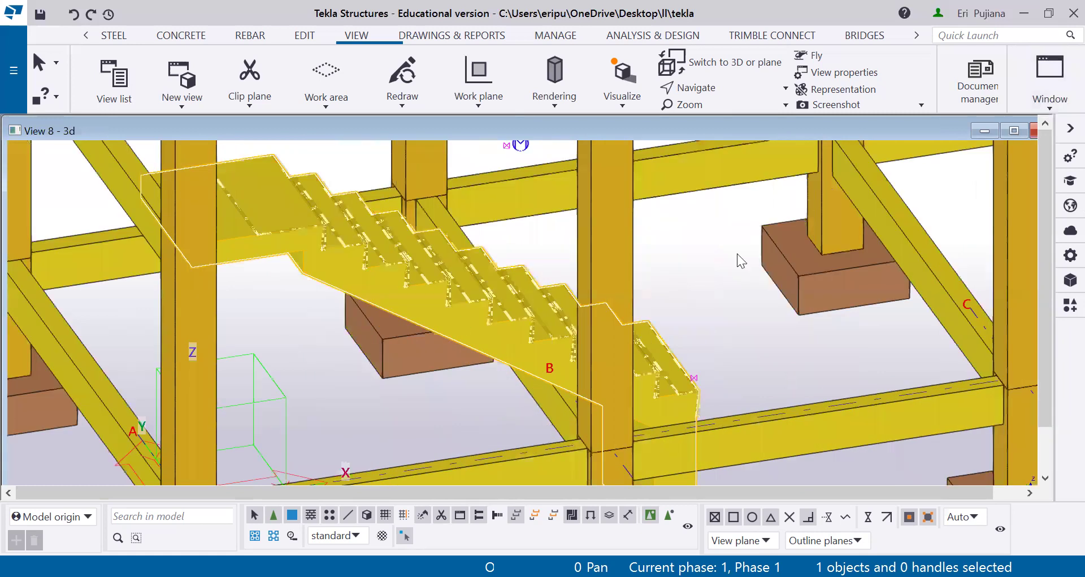
{"action": "scroll", "coordinate": [737, 253], "scroll_direction": "down", "scroll_amount": 3}
{"action": "scroll", "coordinate": [1047, 131], "scroll_direction": "down", "scroll_amount": 2}
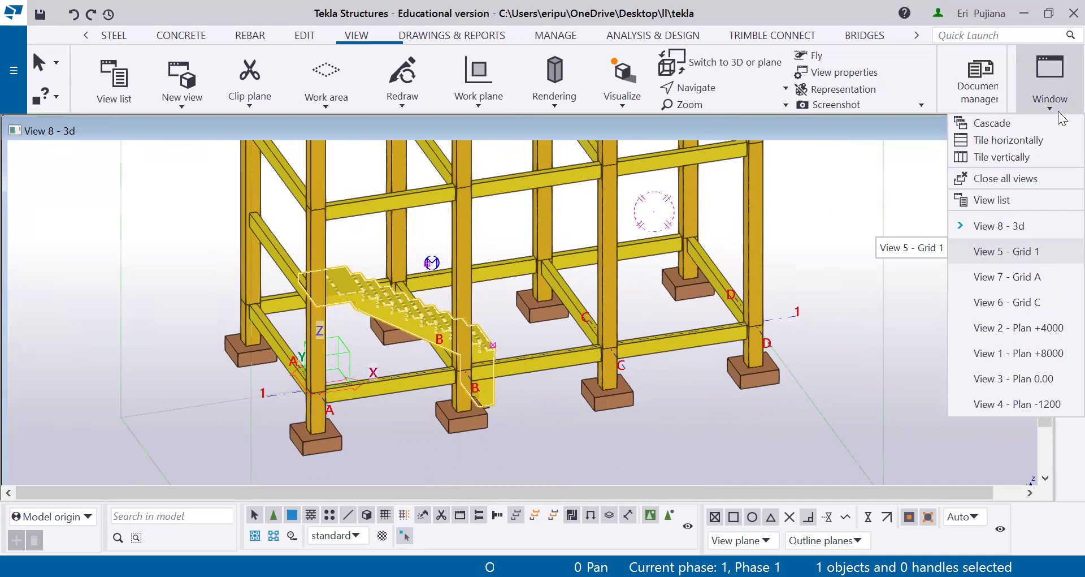
{"action": "key", "text": "ctrl+Tab"}
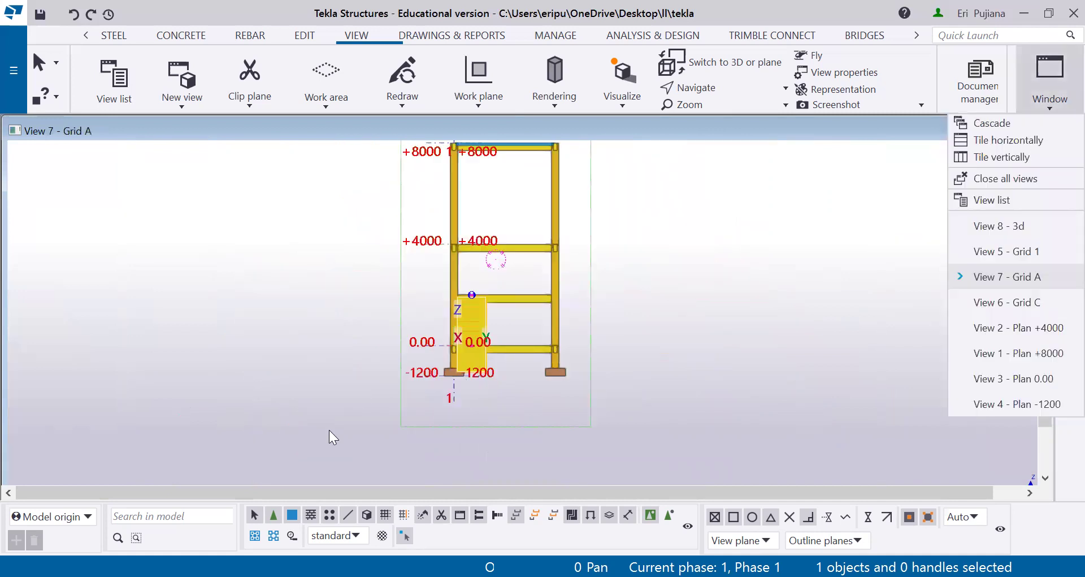
In Plan 0.00, move the stair 550 mm along the grid A beam, away from grid line 1
{"action": "key", "text": "ctrl+Tab"}
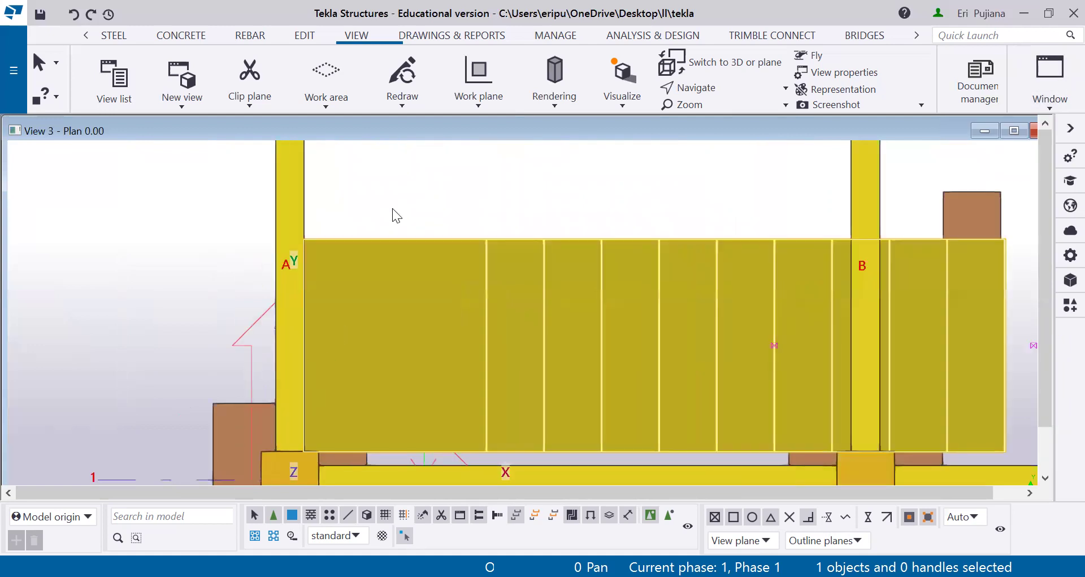
{"action": "scroll", "coordinate": [394, 215], "scroll_direction": "up", "scroll_amount": 2}
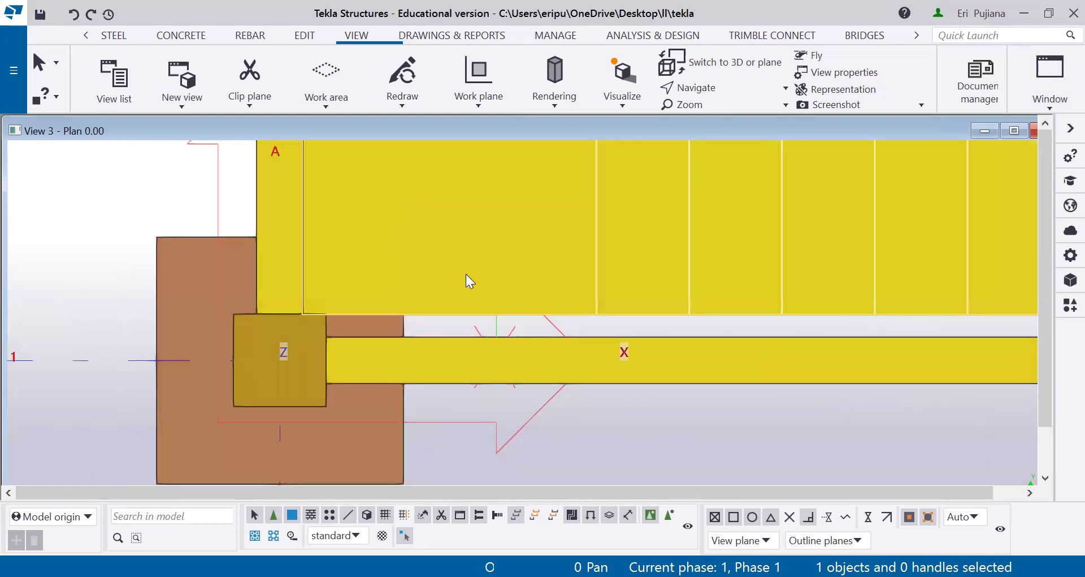
{"action": "scroll", "coordinate": [394, 205], "scroll_direction": "down", "scroll_amount": 1}
{"action": "right_click", "coordinate": [394, 205]}
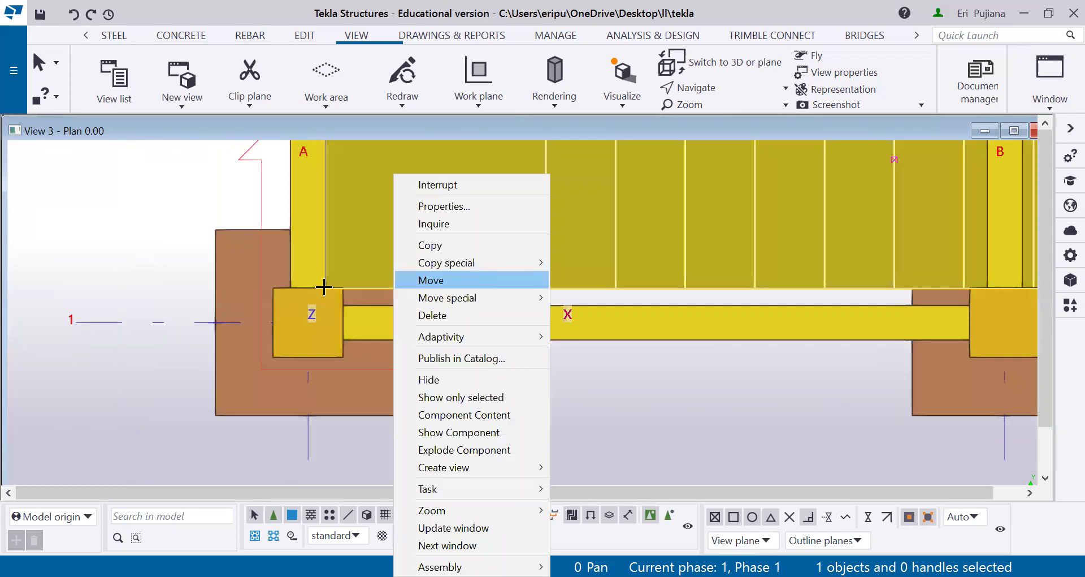
{"action": "key", "text": "Return"}
{"action": "left_click", "coordinate": [327, 201]}
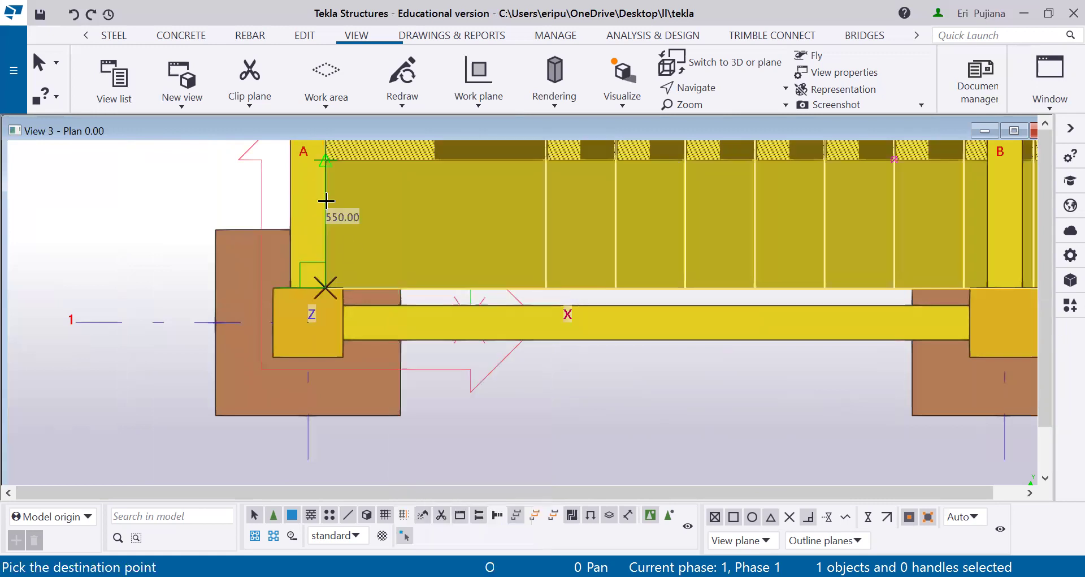
{"action": "left_click", "coordinate": [420, 232]}
{"action": "scroll", "coordinate": [406, 291], "scroll_direction": "down", "scroll_amount": 2}
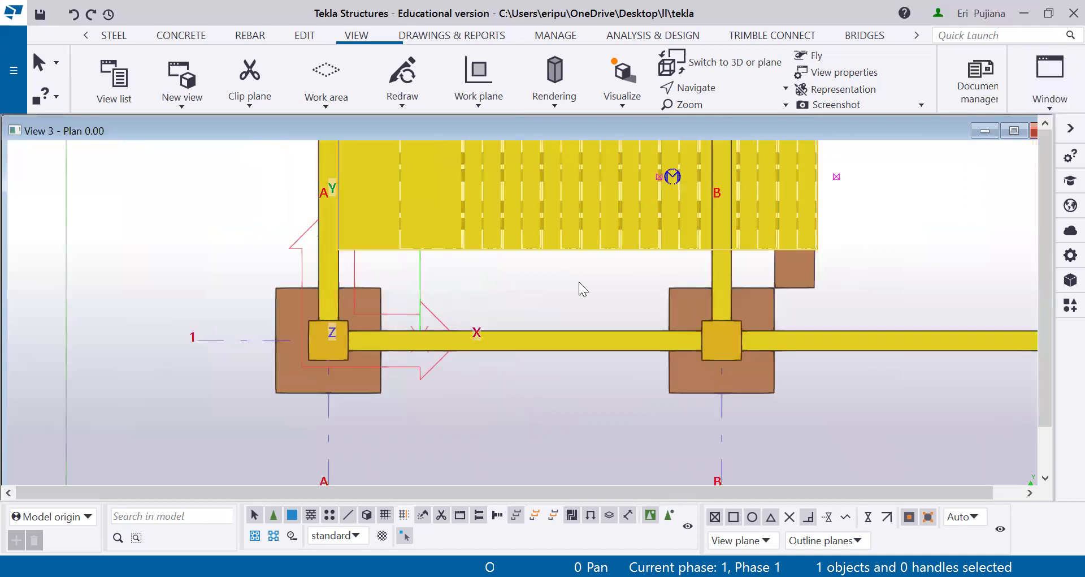
Examine the stair's lower end in plan relative to the separate small footing near grid B
{"action": "scroll", "coordinate": [579, 282], "scroll_direction": "down", "scroll_amount": 1}
{"action": "key", "text": "Right"}
{"action": "key", "text": "Right"}
{"action": "key", "text": "Up"}
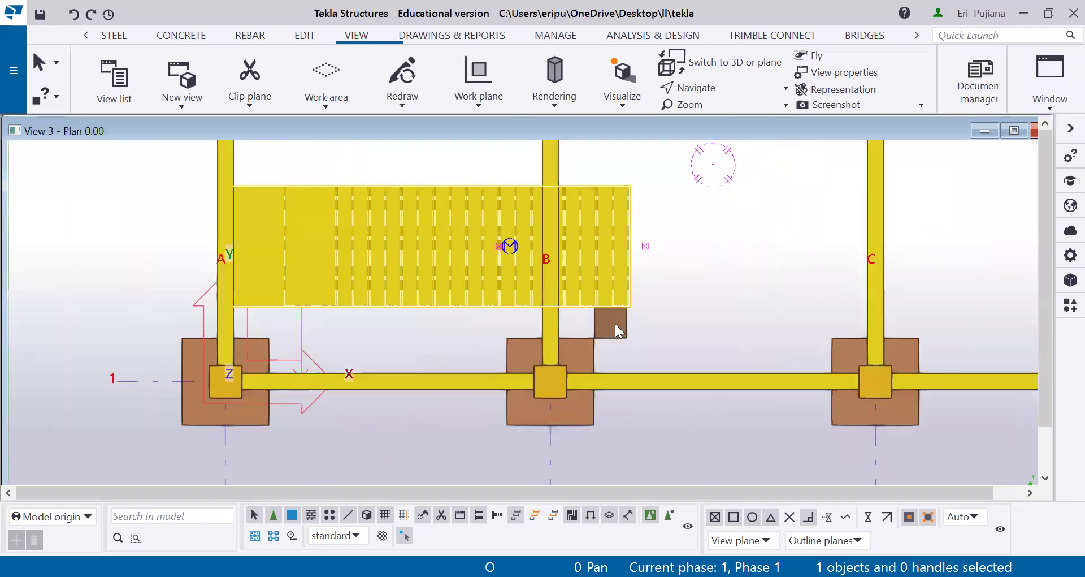
{"action": "scroll", "coordinate": [615, 323], "scroll_direction": "down", "scroll_amount": 1}
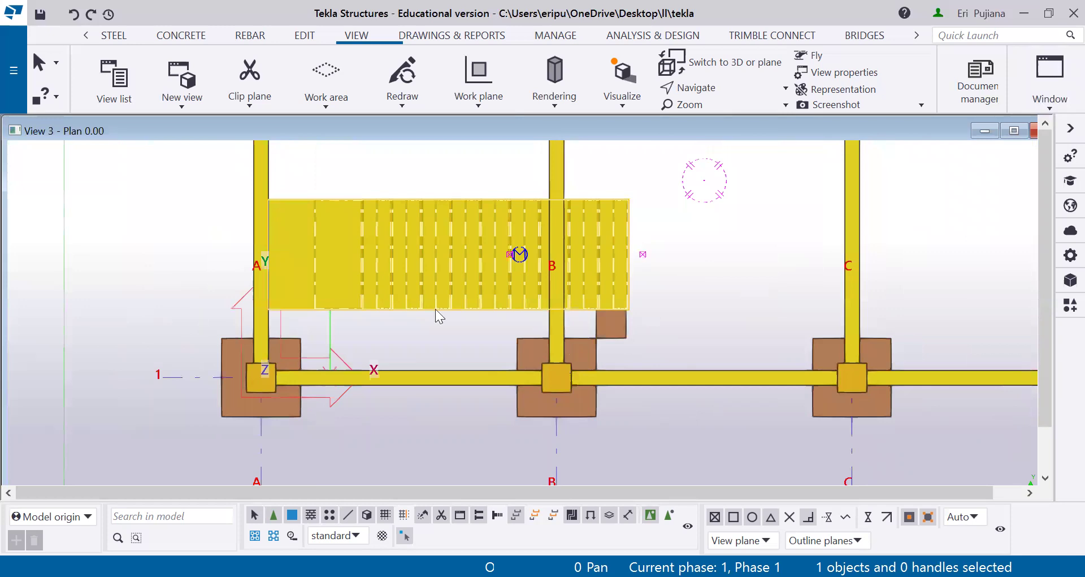
{"action": "scroll", "coordinate": [607, 354], "scroll_direction": "down", "scroll_amount": 1}
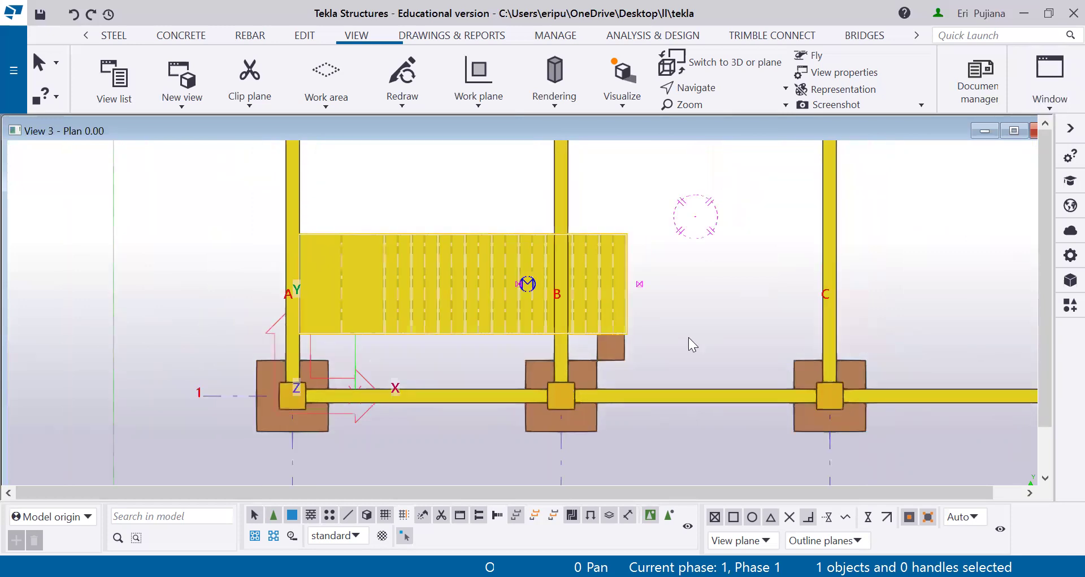
{"action": "scroll", "coordinate": [684, 354], "scroll_direction": "up", "scroll_amount": 2}
{"action": "scroll", "coordinate": [695, 368], "scroll_direction": "up", "scroll_amount": 2}
{"action": "scroll", "coordinate": [778, 328], "scroll_direction": "down", "scroll_amount": 1}
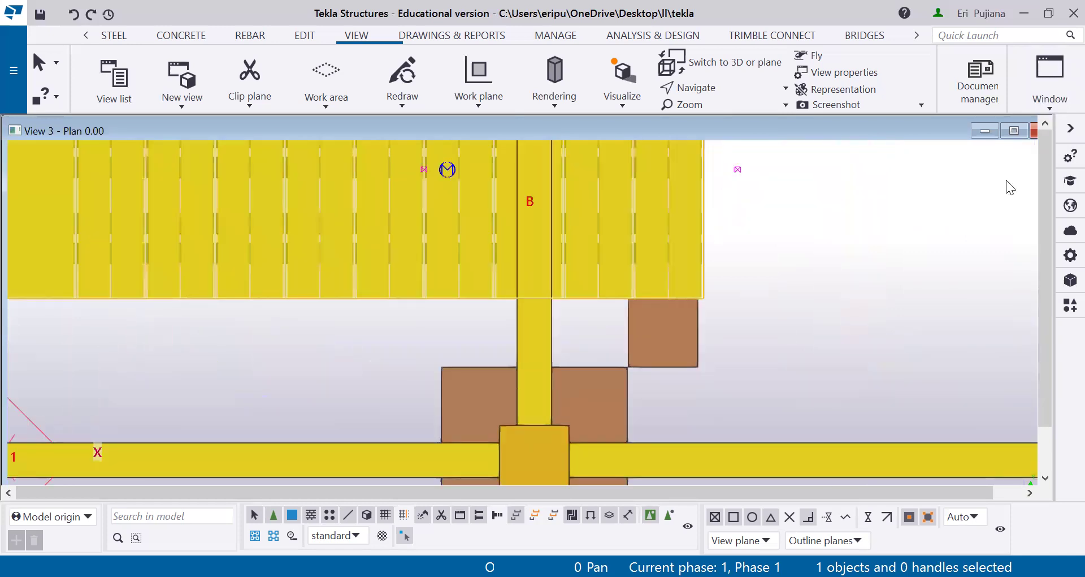
Display the Plan -1200 view in 3D and orbit it to see the stair's lower end and the footings
{"action": "left_click", "coordinate": [1047, 90]}
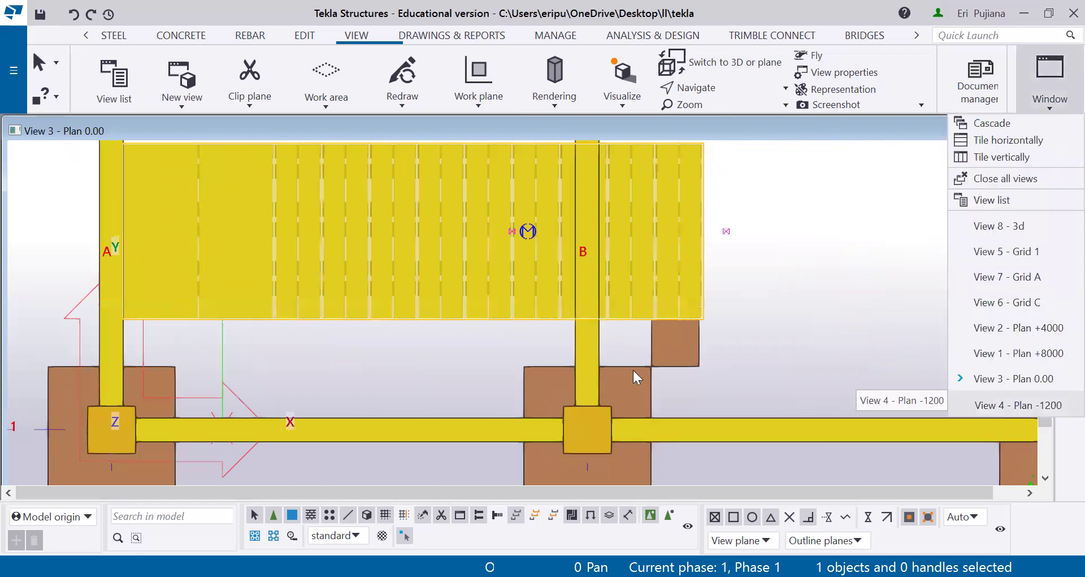
{"action": "left_click", "coordinate": [1017, 405]}
{"action": "key", "text": "ctrl+p"}
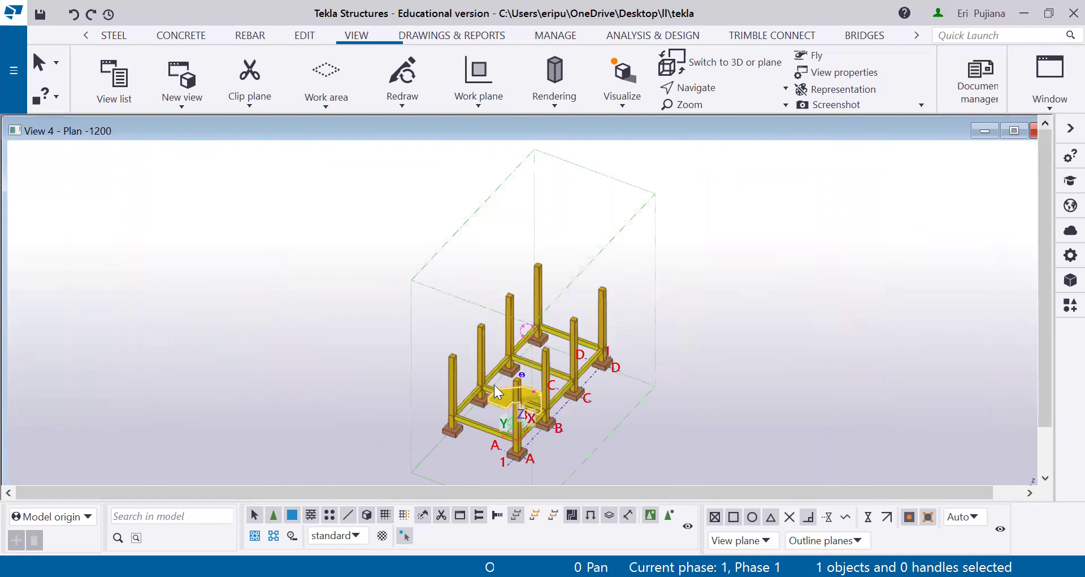
{"action": "scroll", "coordinate": [494, 385], "scroll_direction": "up", "scroll_amount": 5}
{"action": "scroll", "coordinate": [459, 397], "scroll_direction": "down", "scroll_amount": 2}
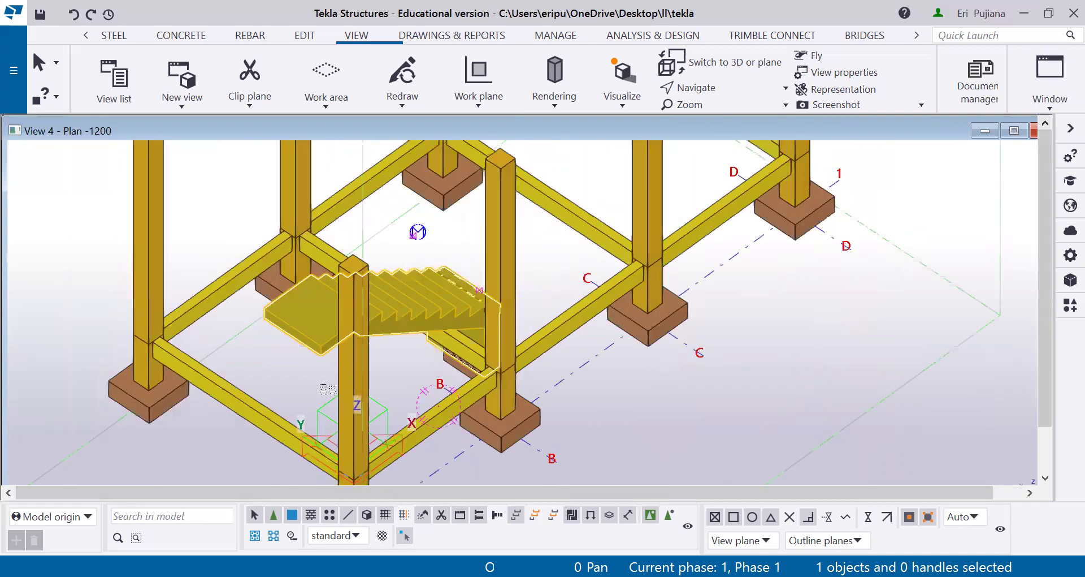
{"action": "middle_click_drag", "start_coordinate": [459, 397], "coordinate": [588, 517], "text": "ctrl"}
{"action": "scroll", "coordinate": [580, 463], "scroll_direction": "up", "scroll_amount": 3}
{"action": "middle_click_drag", "start_coordinate": [580, 464], "coordinate": [603, 445], "text": "ctrl"}
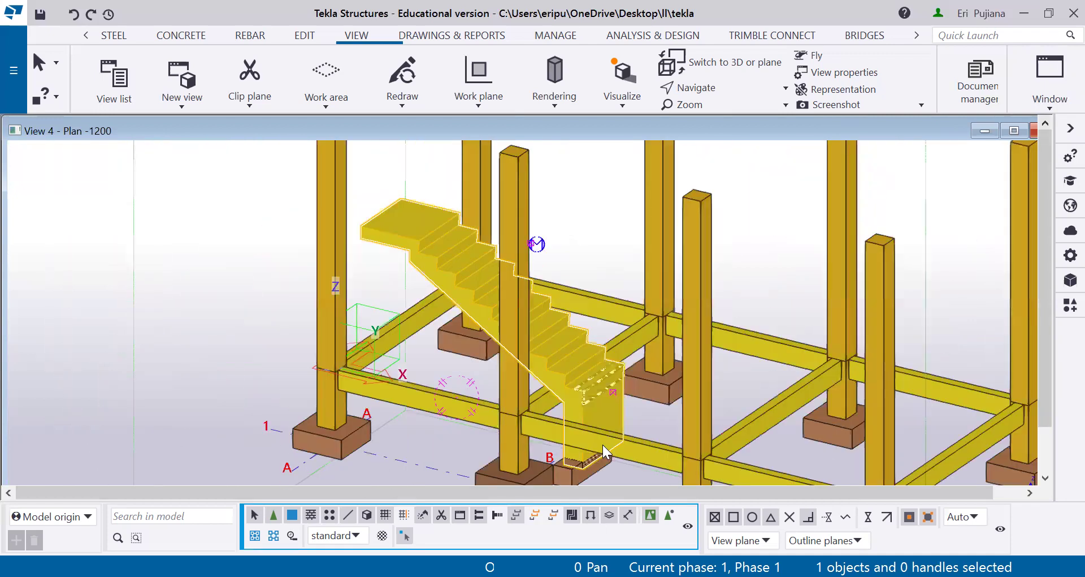
Examine how the base of the stair meets the small footing beside the grid B column footing
{"action": "scroll", "coordinate": [501, 327], "scroll_direction": "up", "scroll_amount": 5}
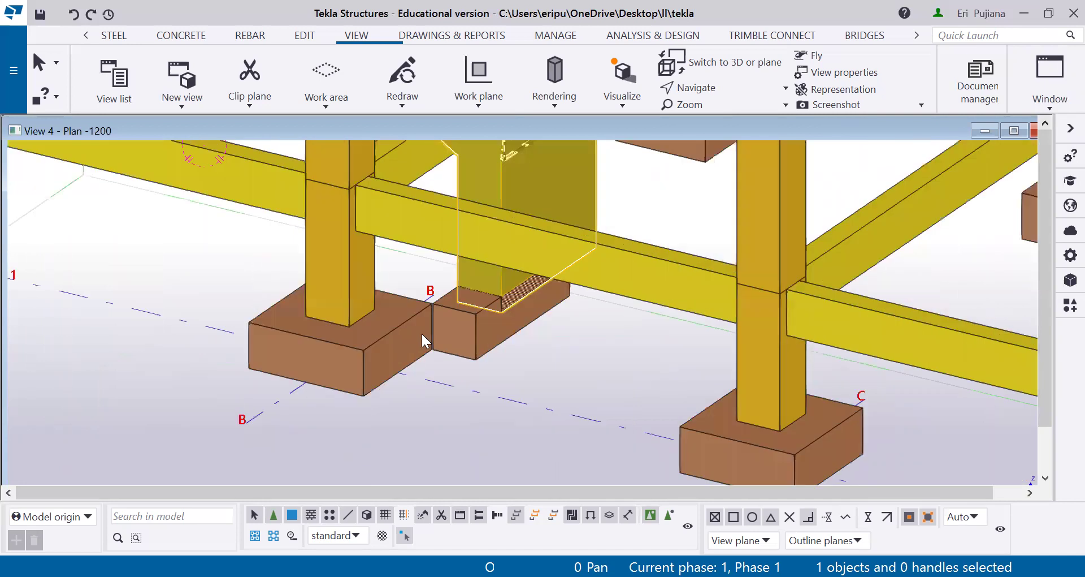
{"action": "scroll", "coordinate": [424, 341], "scroll_direction": "up", "scroll_amount": 2}
{"action": "scroll", "coordinate": [449, 368], "scroll_direction": "up", "scroll_amount": 2}
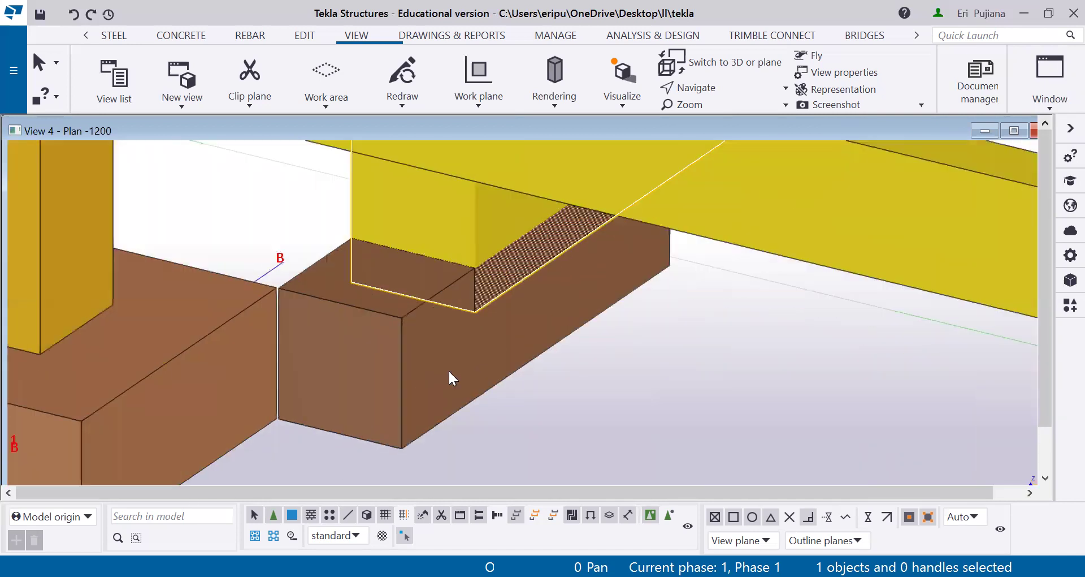
{"action": "scroll", "coordinate": [508, 398], "scroll_direction": "down", "scroll_amount": 2}
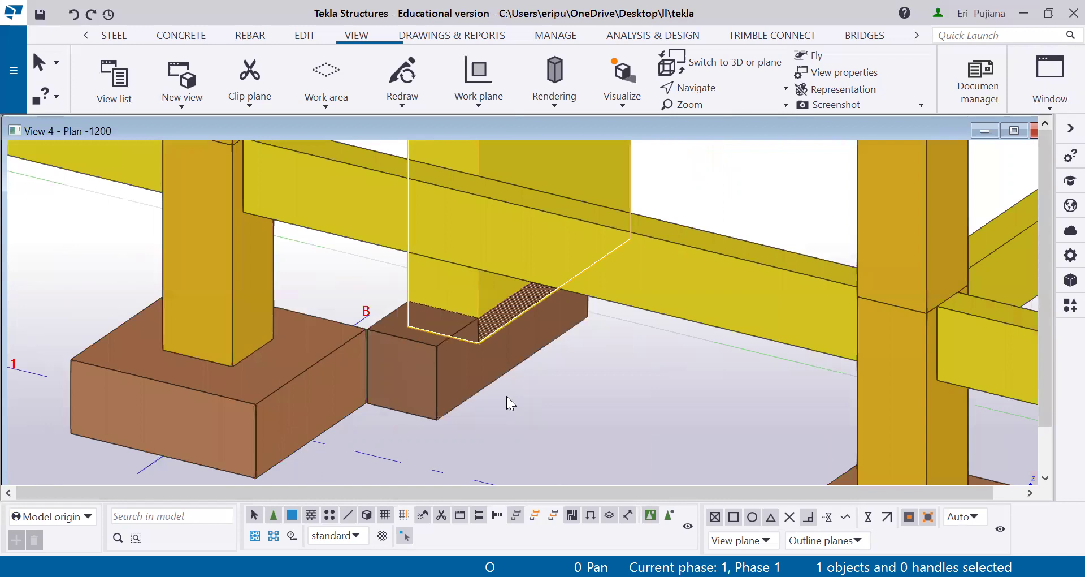
{"action": "scroll", "coordinate": [505, 397], "scroll_direction": "up", "scroll_amount": 1}
{"action": "scroll", "coordinate": [497, 398], "scroll_direction": "down", "scroll_amount": 1}
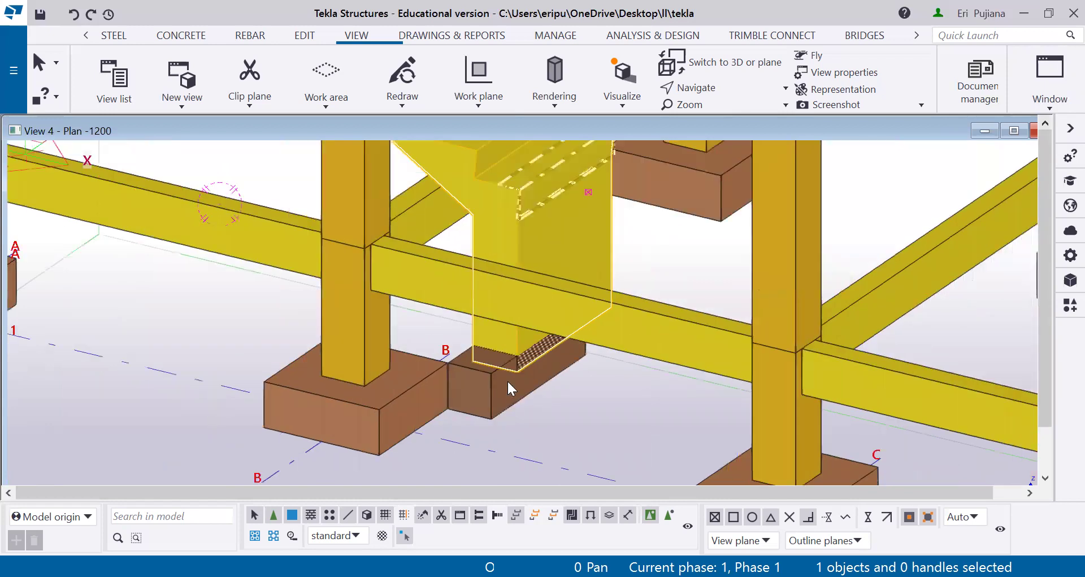
{"action": "scroll", "coordinate": [507, 379], "scroll_direction": "up", "scroll_amount": 2}
{"action": "scroll", "coordinate": [543, 393], "scroll_direction": "down", "scroll_amount": 1}
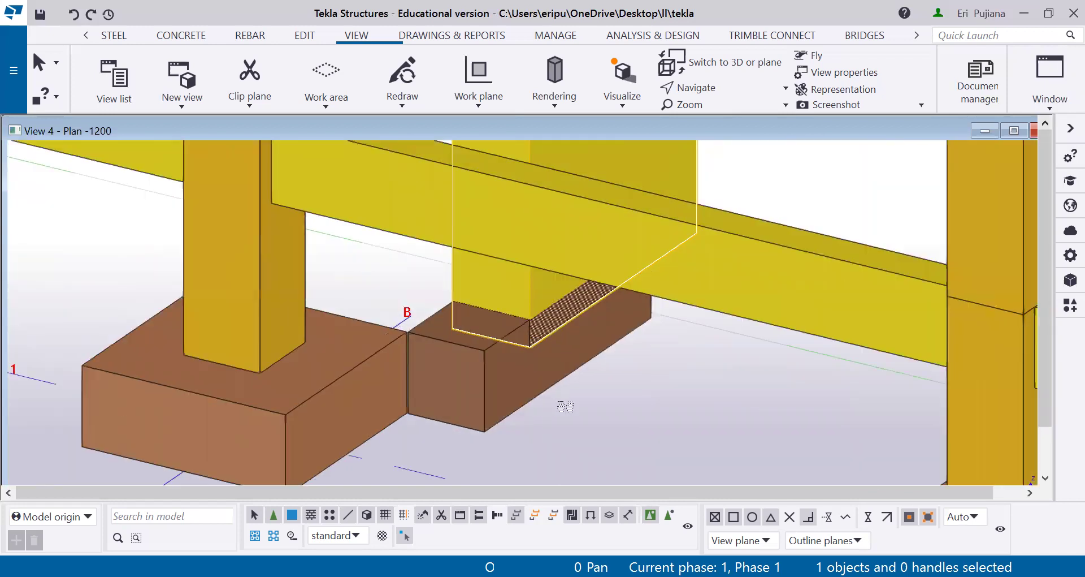
{"action": "scroll", "coordinate": [563, 416], "scroll_direction": "down", "scroll_amount": 2}
{"action": "scroll", "coordinate": [560, 396], "scroll_direction": "up", "scroll_amount": 1}
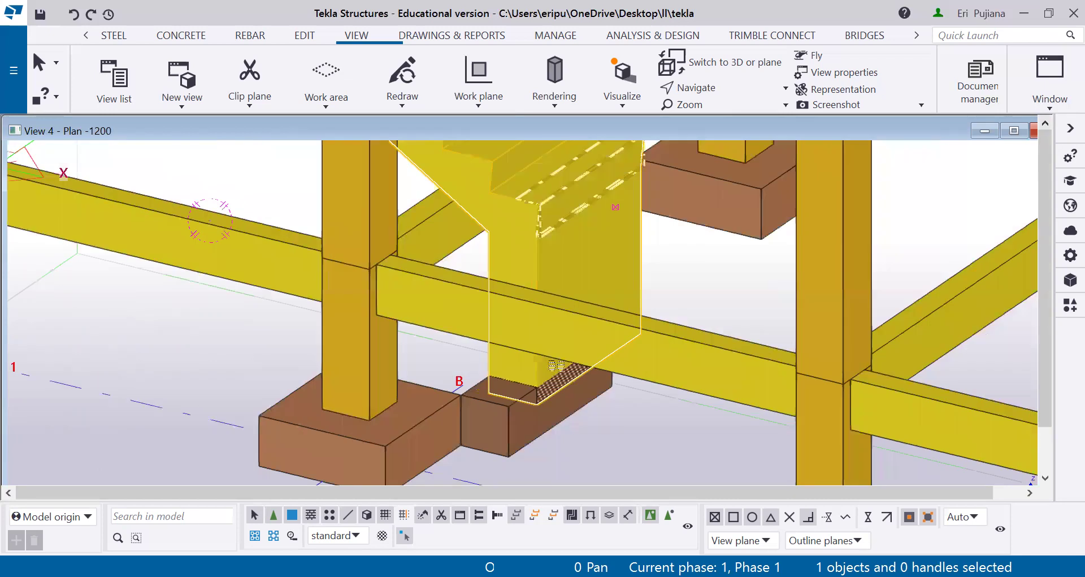
{"action": "scroll", "coordinate": [555, 365], "scroll_direction": "down", "scroll_amount": 2}
{"action": "scroll", "coordinate": [509, 410], "scroll_direction": "up", "scroll_amount": 1}
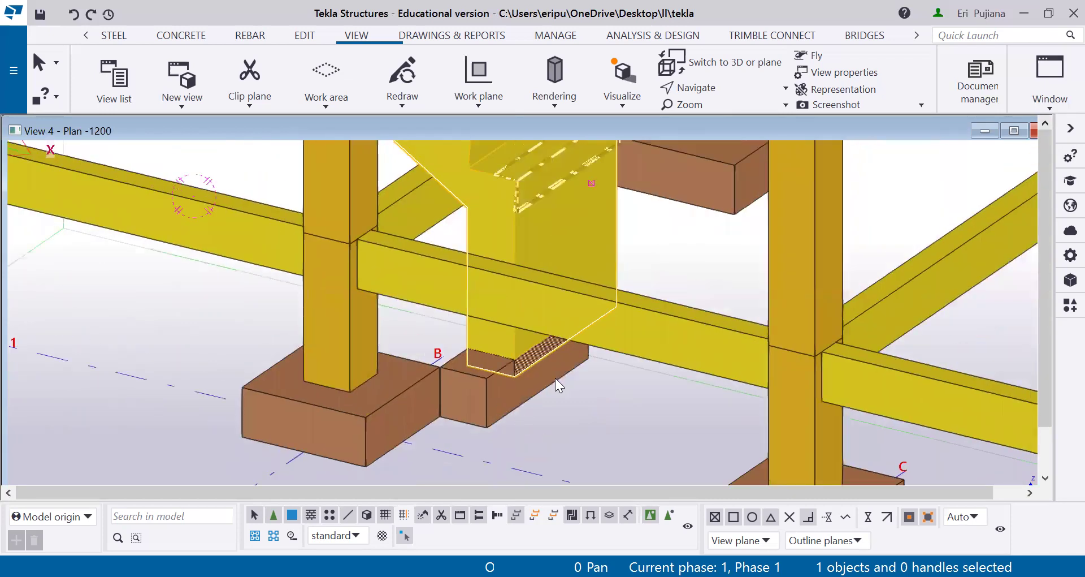
{"action": "scroll", "coordinate": [525, 440], "scroll_direction": "up", "scroll_amount": 2}
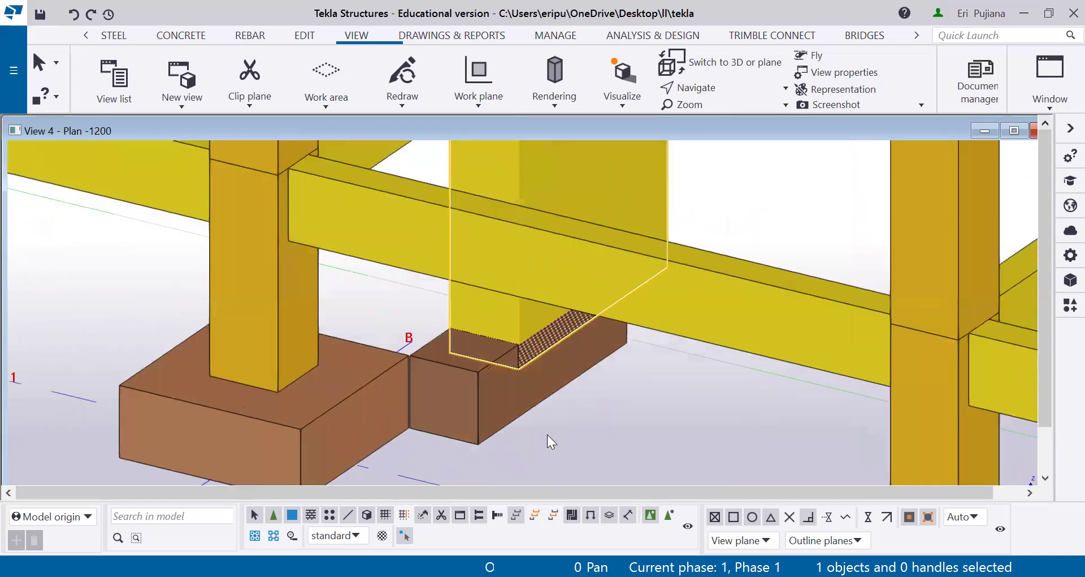
{"action": "scroll", "coordinate": [454, 391], "scroll_direction": "up", "scroll_amount": 2}
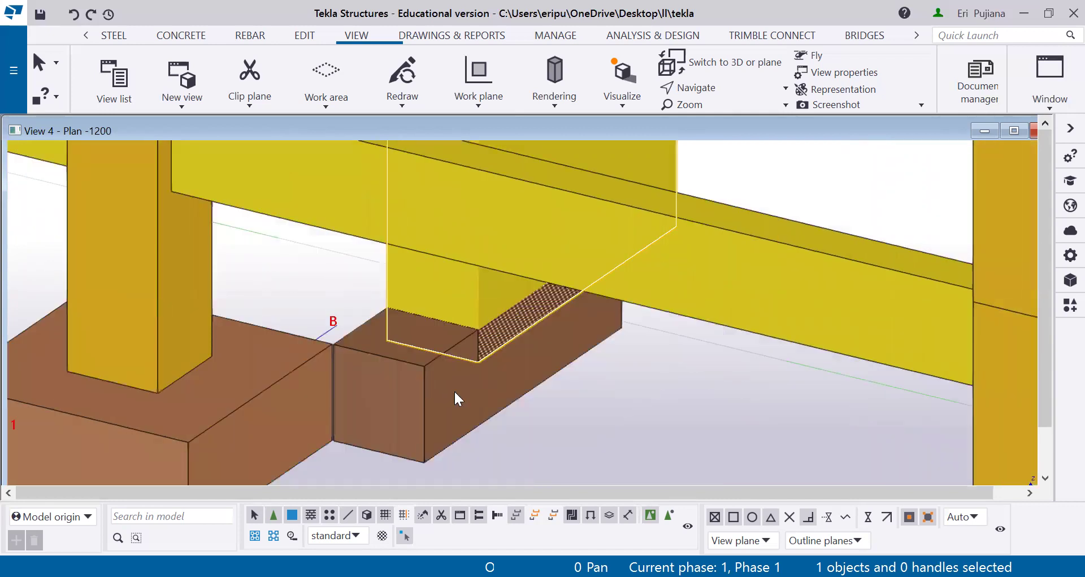
Inspect the profile, material and elevation properties of the small pad footing under the stair
{"action": "double_click", "coordinate": [453, 389]}
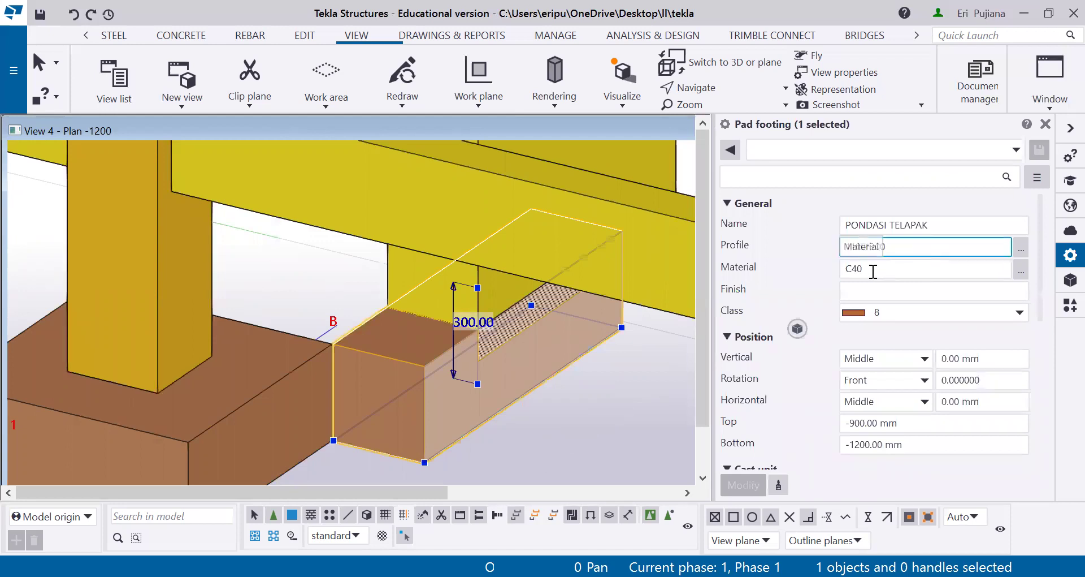
{"action": "key", "text": "Tab"}
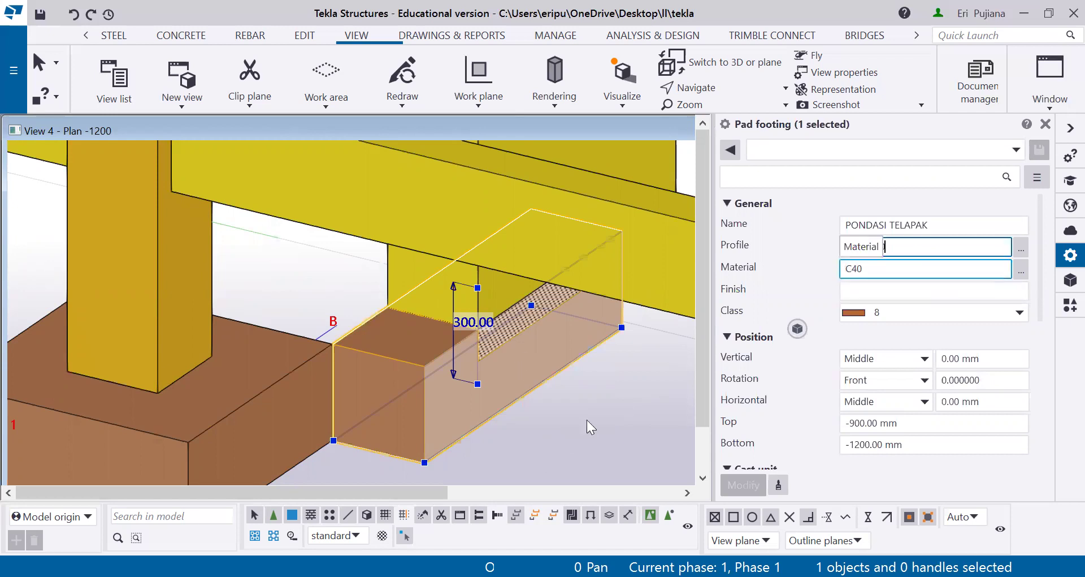
{"action": "scroll", "coordinate": [529, 407], "scroll_direction": "down", "scroll_amount": 2}
{"action": "scroll", "coordinate": [520, 397], "scroll_direction": "up", "scroll_amount": 2}
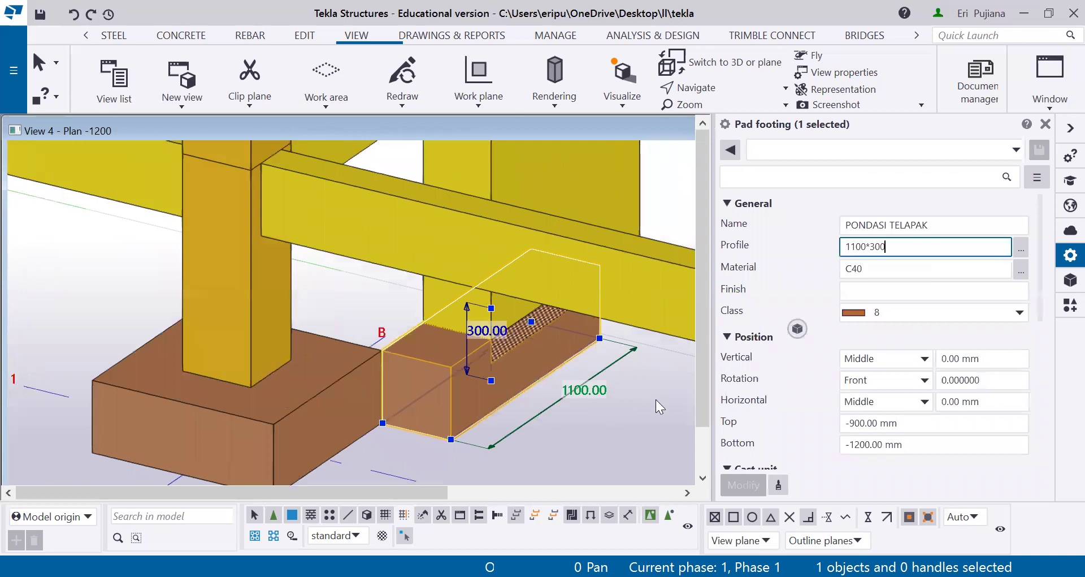
{"action": "scroll", "coordinate": [655, 399], "scroll_direction": "up", "scroll_amount": 1}
{"action": "left_click", "coordinate": [1044, 124]}
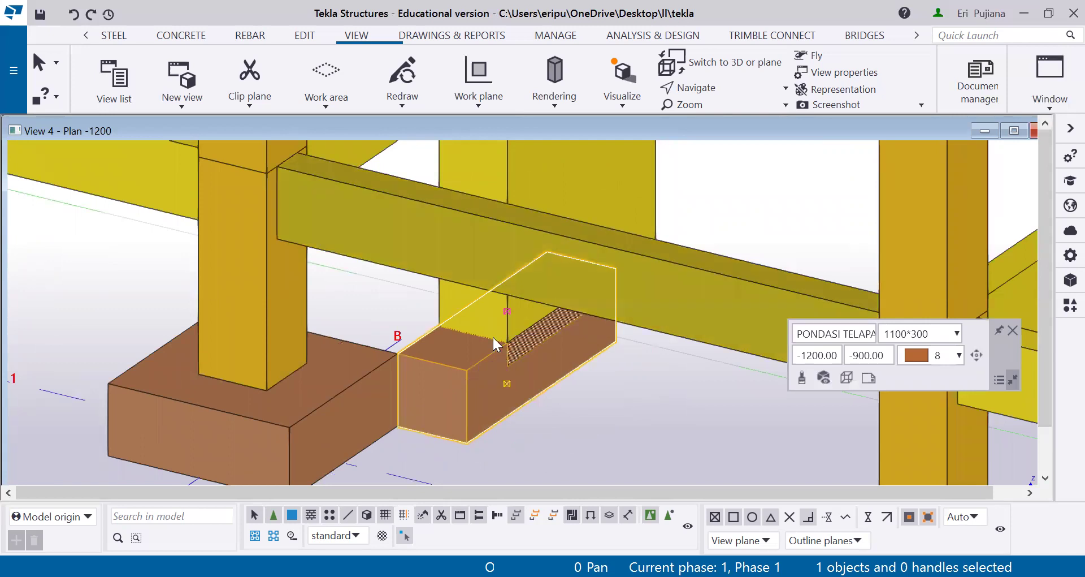
Move the stair by the outer corner of its base onto the matching top corner of the small footing
{"action": "scroll", "coordinate": [493, 337], "scroll_direction": "up", "scroll_amount": 2}
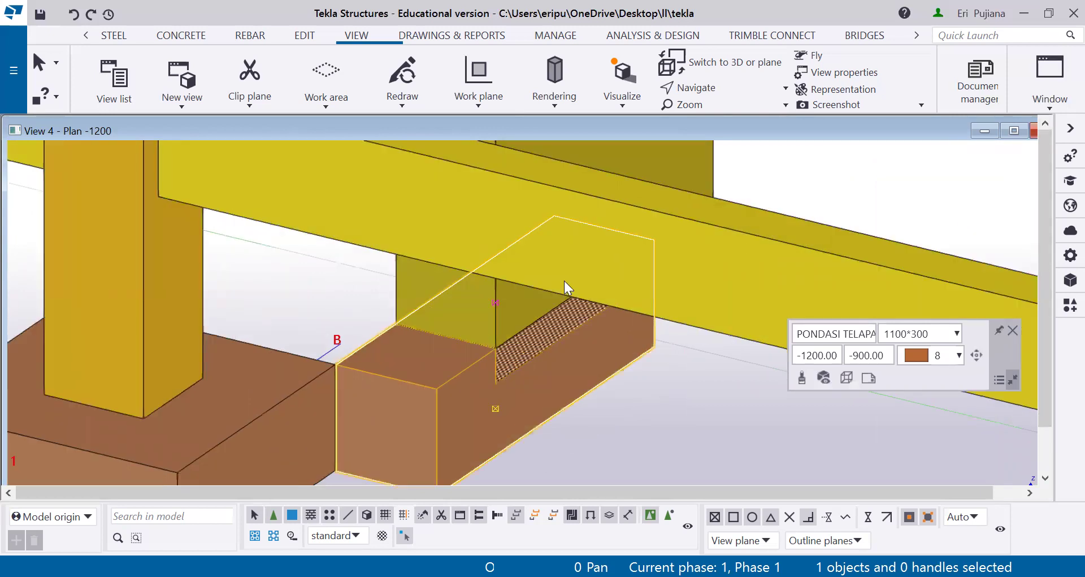
{"action": "key", "text": "ctrl+m"}
{"action": "left_click", "coordinate": [496, 351]}
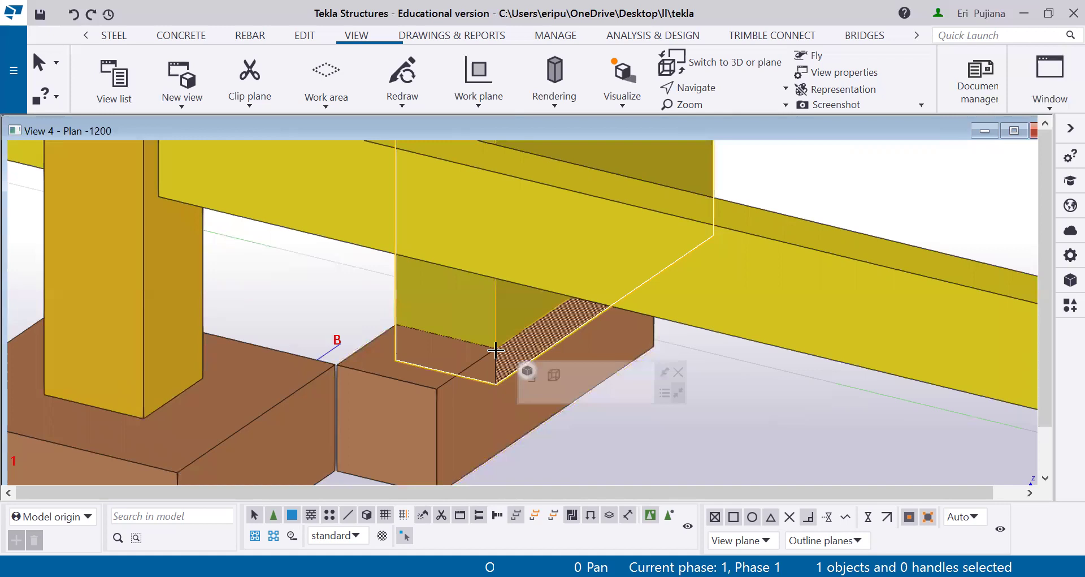
{"action": "left_click", "coordinate": [438, 389]}
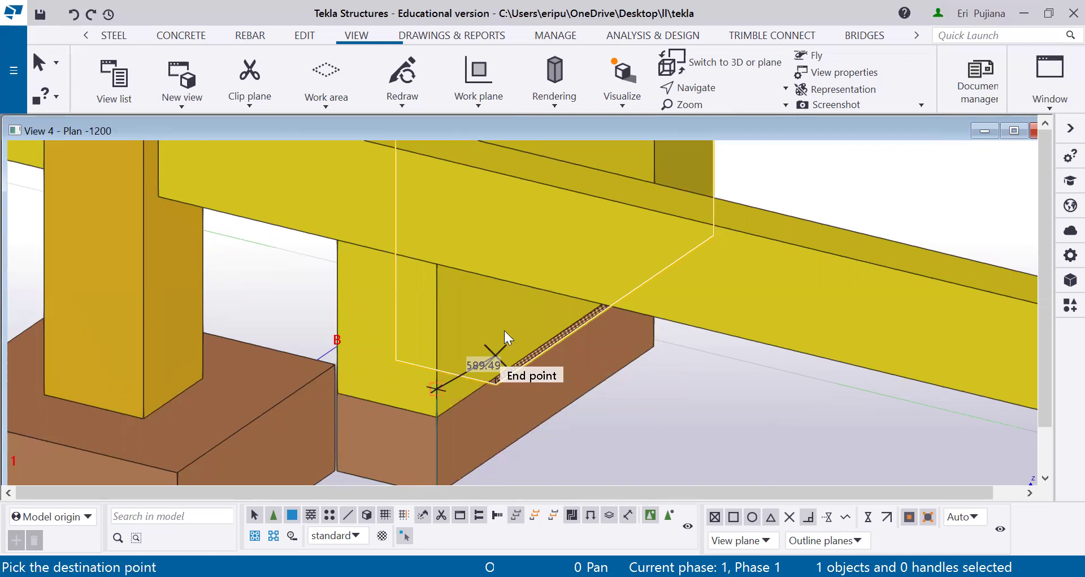
{"action": "left_click", "coordinate": [502, 425]}
{"action": "scroll", "coordinate": [509, 460], "scroll_direction": "down", "scroll_amount": 5}
{"action": "scroll", "coordinate": [483, 373], "scroll_direction": "up", "scroll_amount": 5}
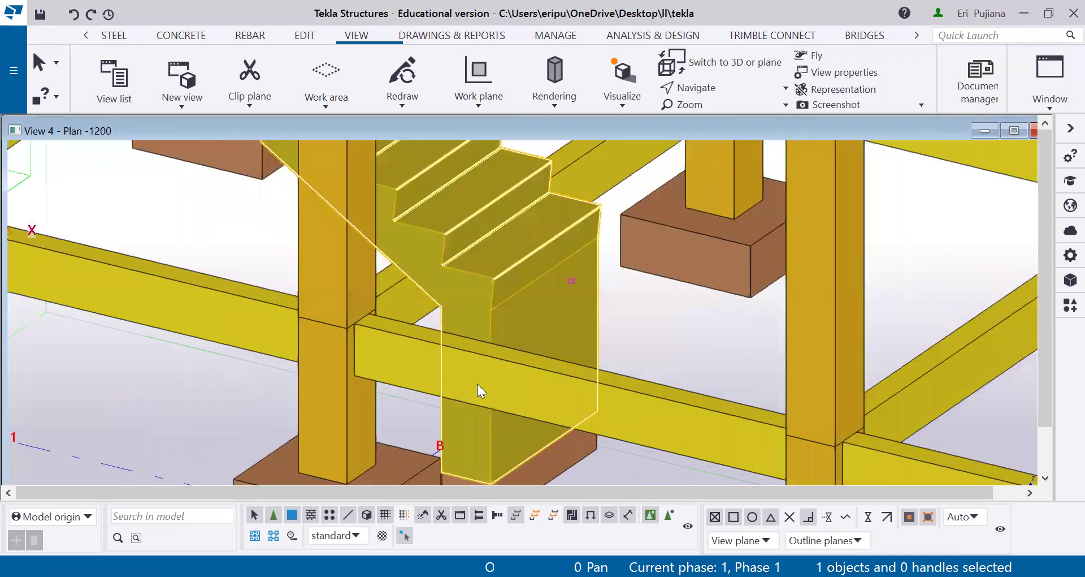
Move the stair by its landing's outer top corner to the end point of the grid A beam's top inner edge
{"action": "scroll", "coordinate": [478, 383], "scroll_direction": "down", "scroll_amount": 3}
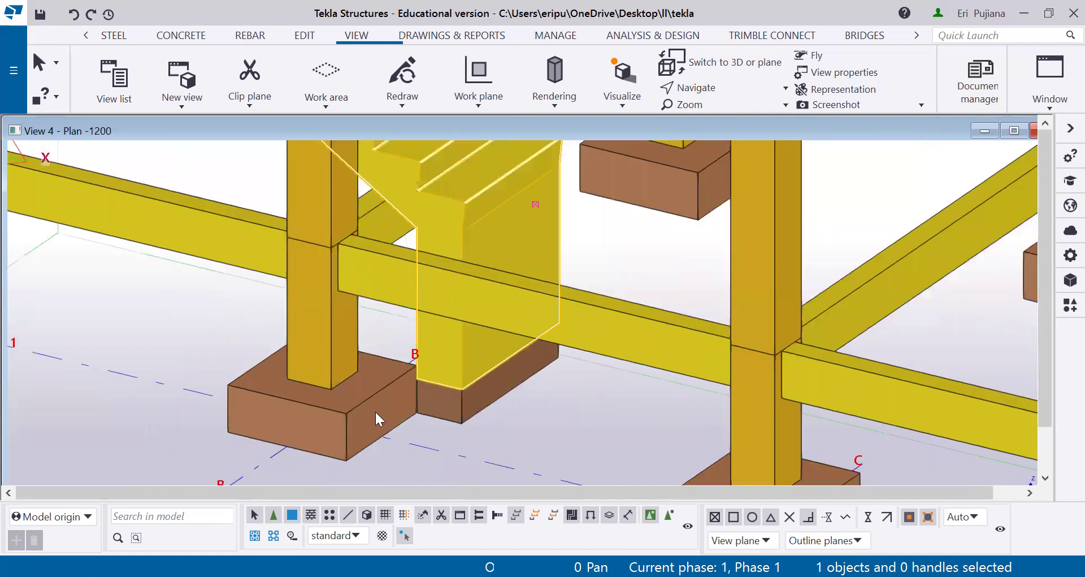
{"action": "scroll", "coordinate": [375, 410], "scroll_direction": "down", "scroll_amount": 3}
{"action": "scroll", "coordinate": [405, 233], "scroll_direction": "up", "scroll_amount": 2}
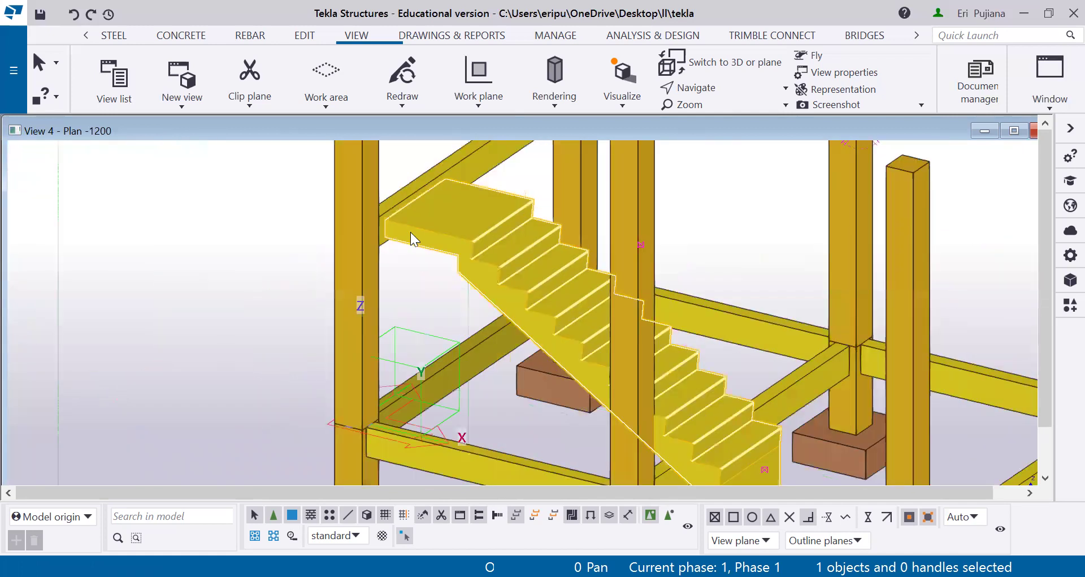
{"action": "scroll", "coordinate": [413, 236], "scroll_direction": "up", "scroll_amount": 3}
{"action": "scroll", "coordinate": [441, 283], "scroll_direction": "up", "scroll_amount": 1}
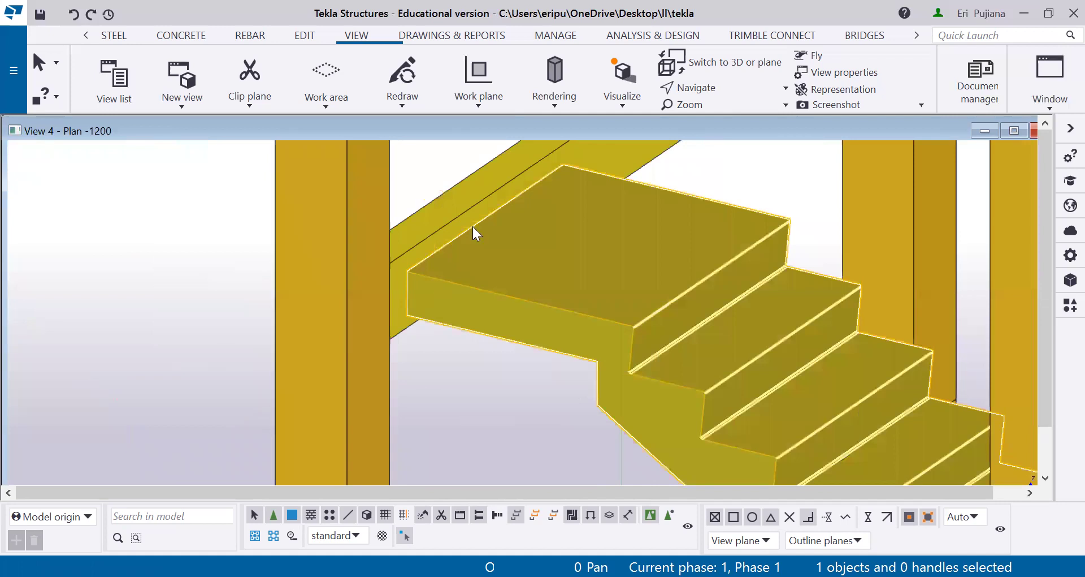
{"action": "right_click", "coordinate": [490, 218]}
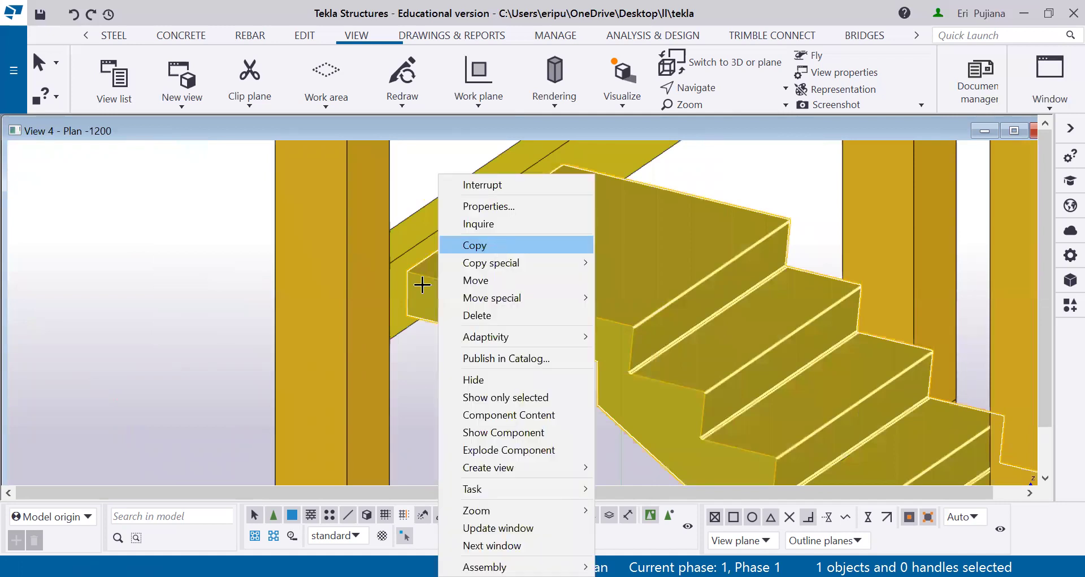
{"action": "left_click", "coordinate": [475, 280]}
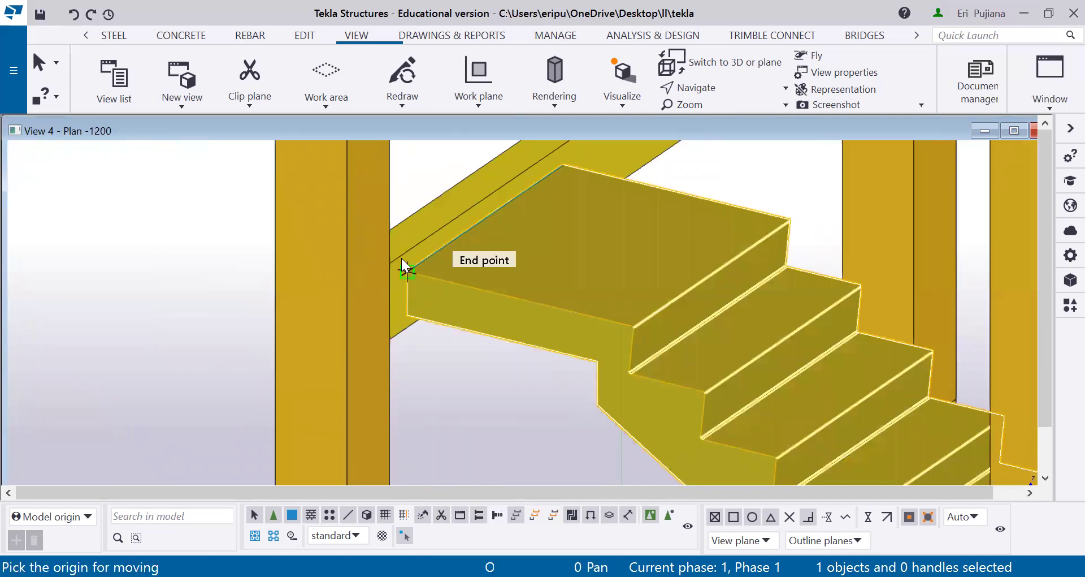
{"action": "left_click", "coordinate": [405, 264]}
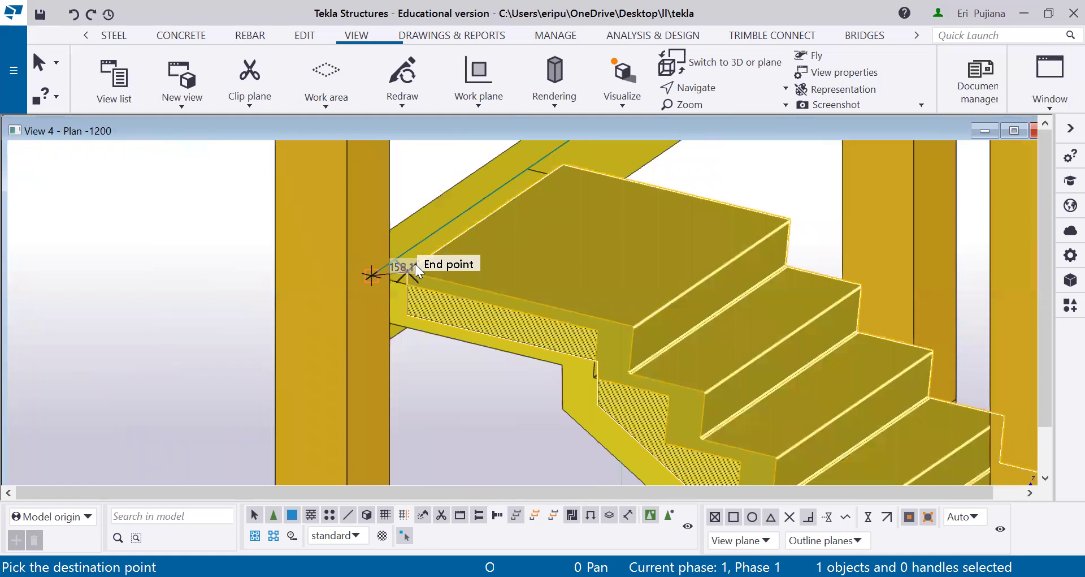
{"action": "left_click", "coordinate": [390, 279]}
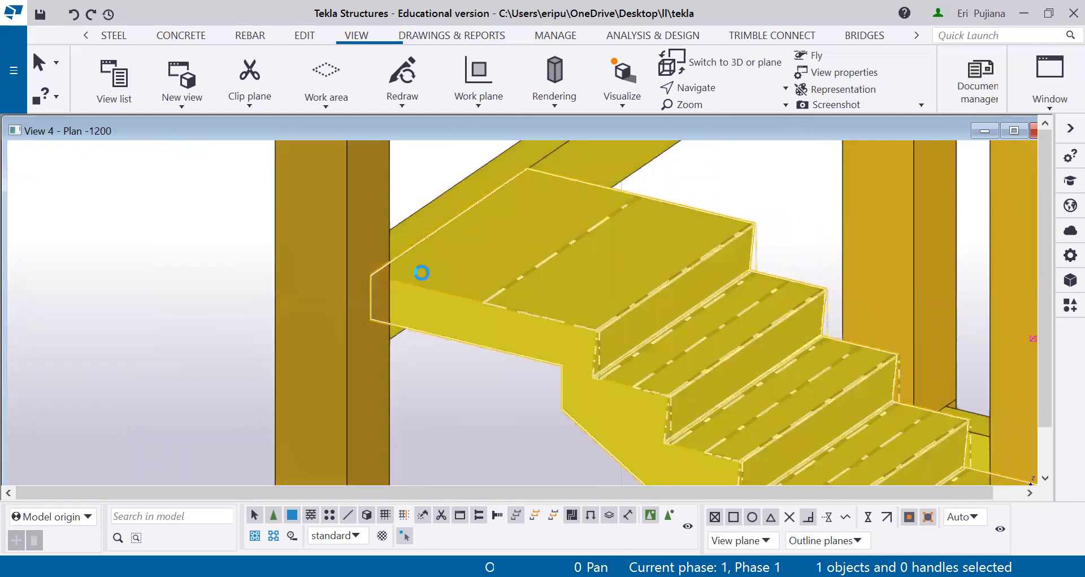
In the plan view, move the stair about 250 mm by its lower-end corner to the small footing's outer corner, away from grid line 1
{"action": "right_click", "coordinate": [454, 220]}
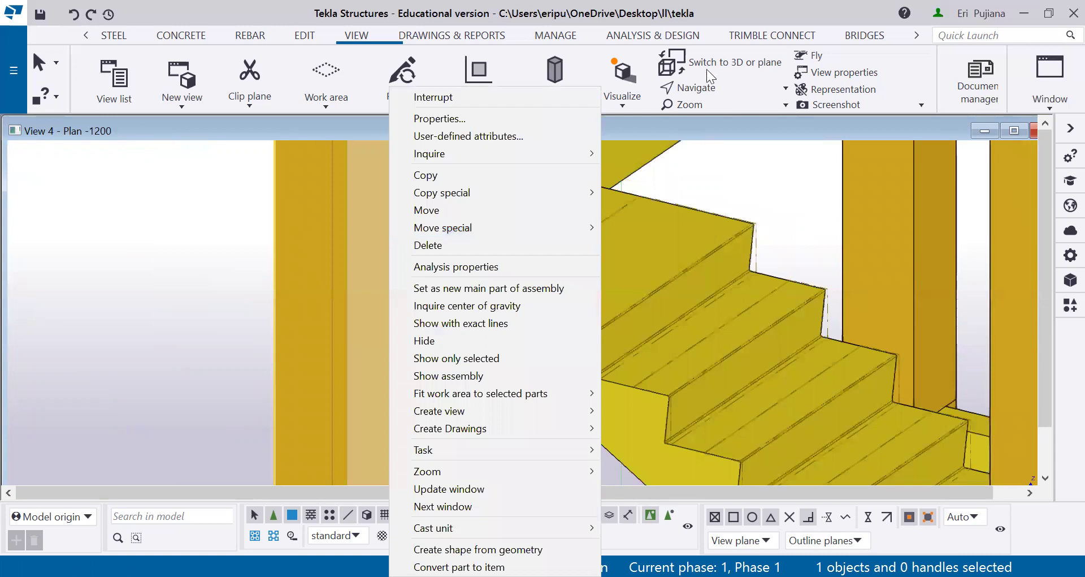
{"action": "left_click", "coordinate": [550, 305]}
{"action": "key", "text": "ctrl+p"}
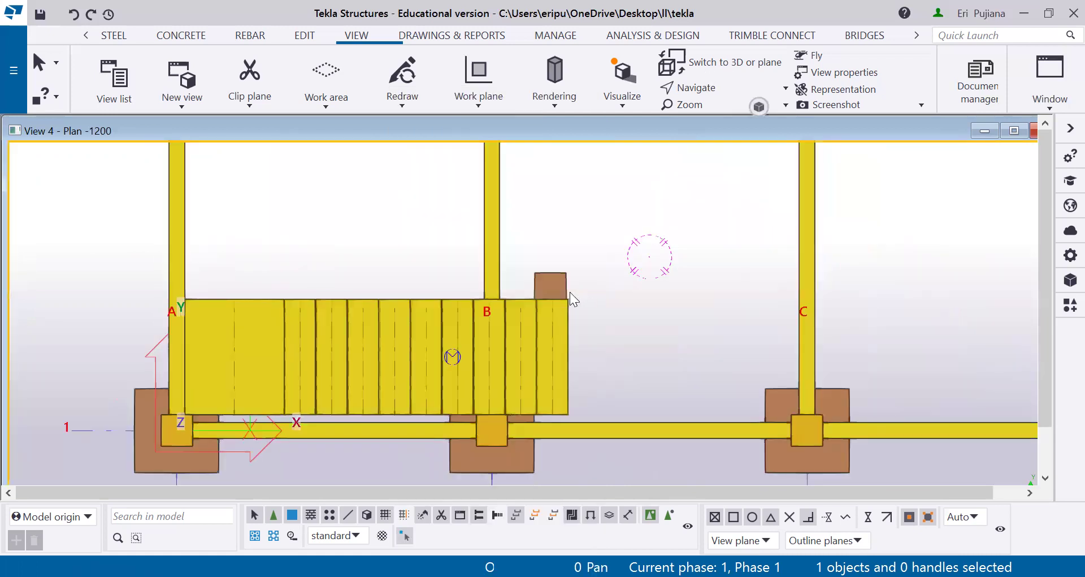
{"action": "scroll", "coordinate": [570, 292], "scroll_direction": "up", "scroll_amount": 3}
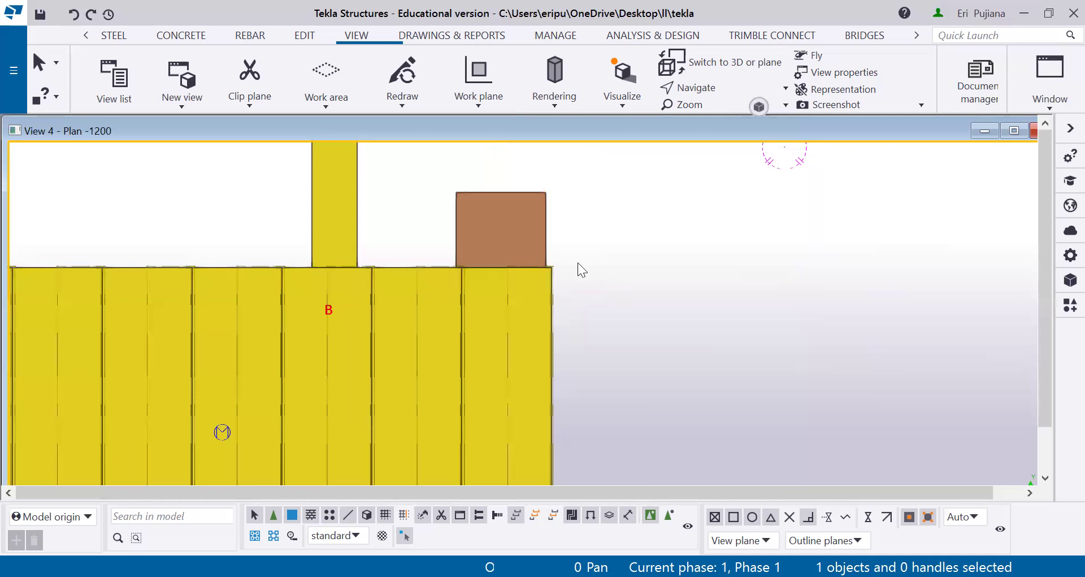
{"action": "right_click", "coordinate": [572, 292]}
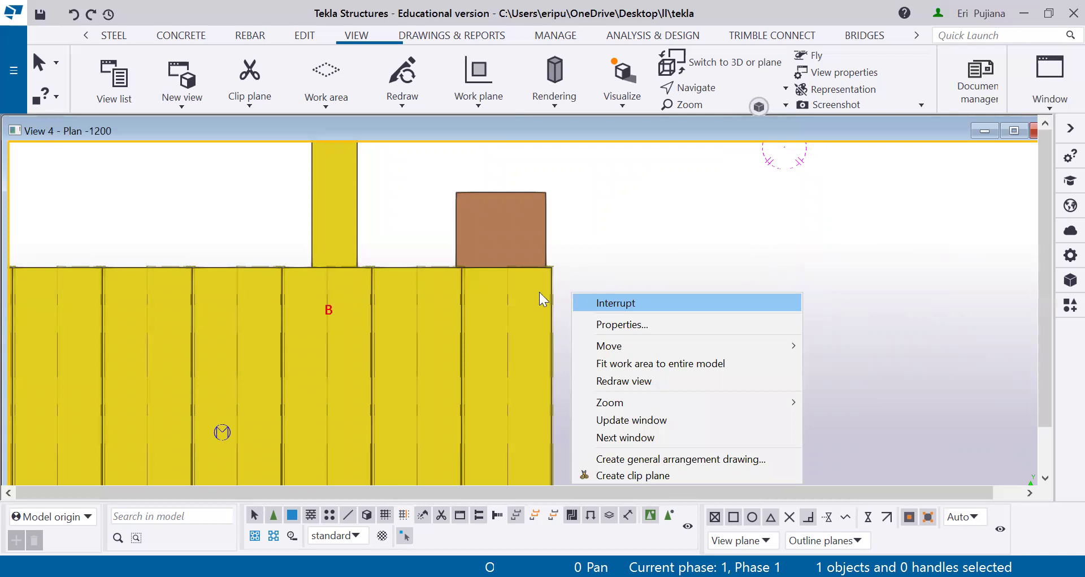
{"action": "scroll", "coordinate": [540, 292], "scroll_direction": "down", "scroll_amount": 2}
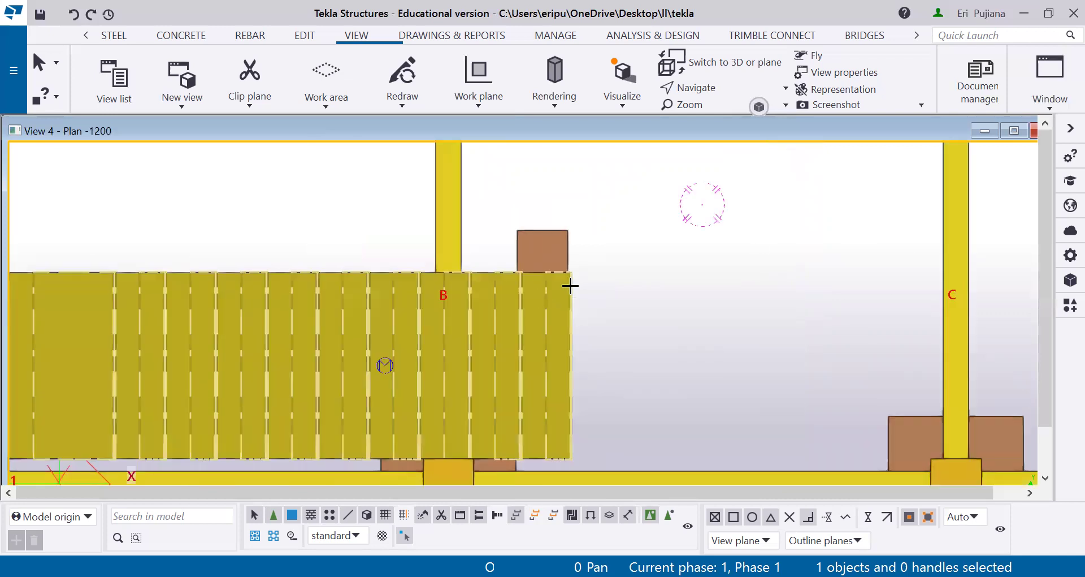
{"action": "scroll", "coordinate": [561, 169], "scroll_direction": "up", "scroll_amount": 4}
{"action": "key", "text": "ctrl+m"}
{"action": "left_click", "coordinate": [561, 168]}
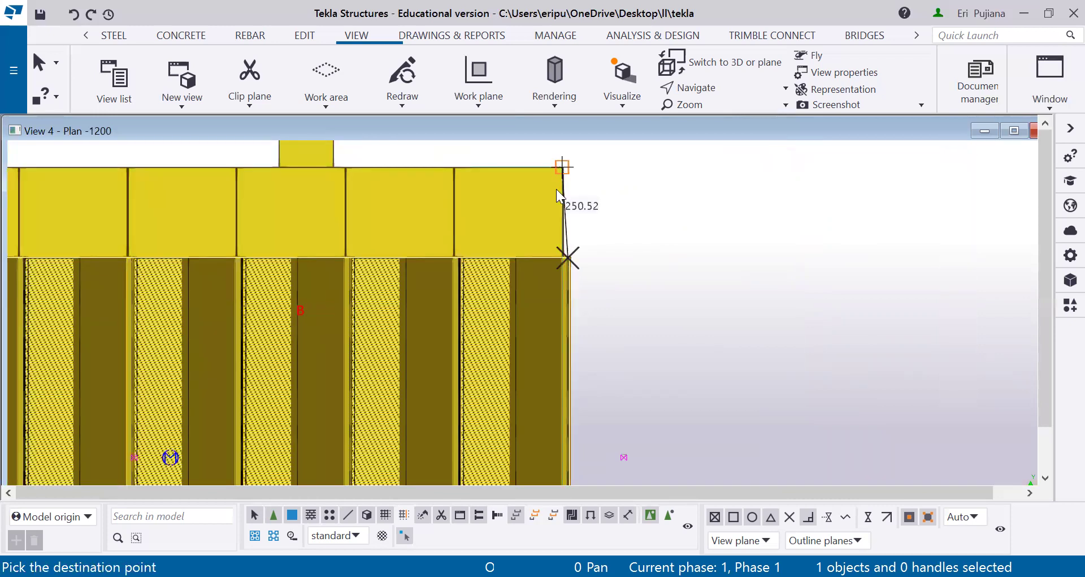
{"action": "left_click", "coordinate": [576, 291]}
{"action": "scroll", "coordinate": [617, 271], "scroll_direction": "down", "scroll_amount": 4}
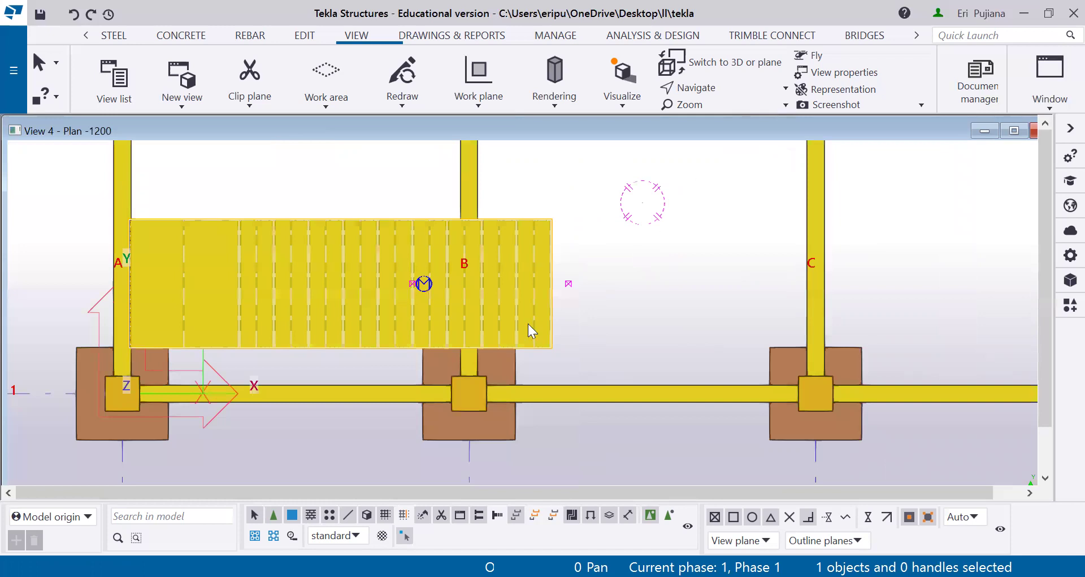
In the 3D view, move the stair by its base's outer bottom corner onto the adjacent top corner of the small footing near grid B
{"action": "scroll", "coordinate": [528, 323], "scroll_direction": "down", "scroll_amount": 3}
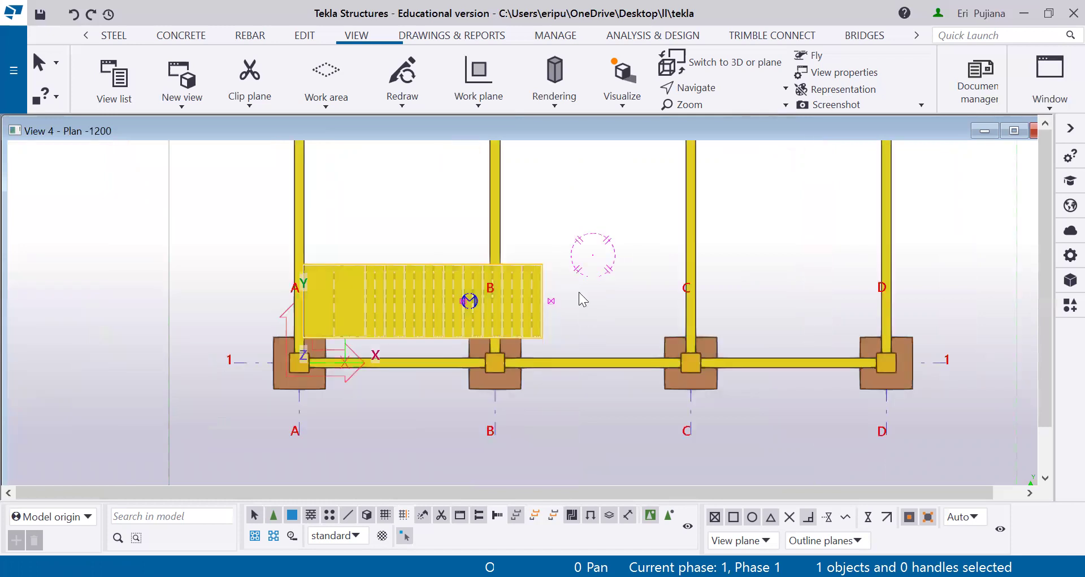
{"action": "key", "text": "ctrl+p"}
{"action": "scroll", "coordinate": [408, 305], "scroll_direction": "up", "scroll_amount": 5}
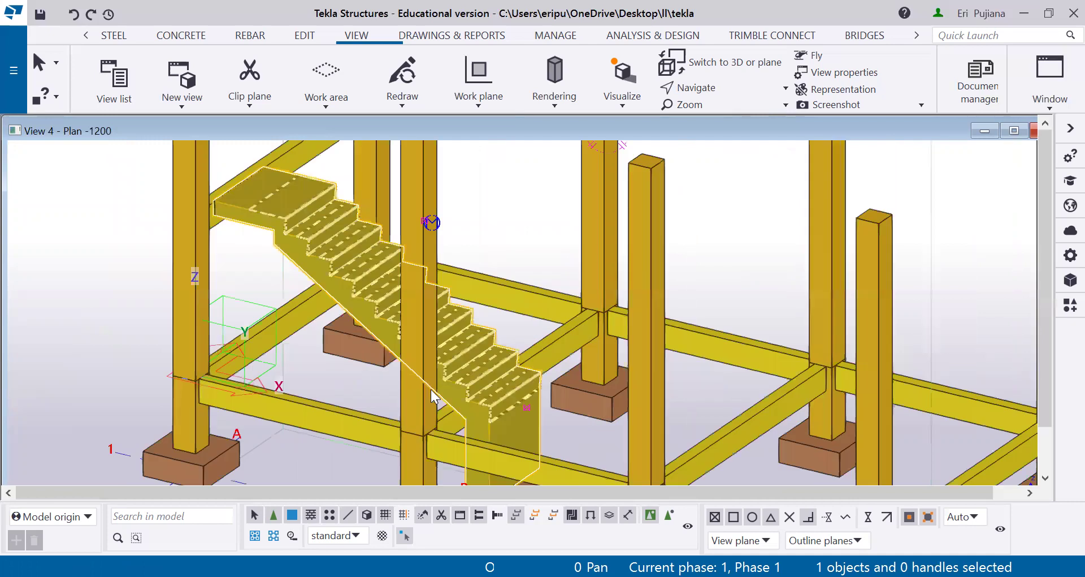
{"action": "scroll", "coordinate": [433, 391], "scroll_direction": "down", "scroll_amount": 2}
{"action": "middle_click_drag", "start_coordinate": [390, 395], "coordinate": [457, 398], "text": "ctrl"}
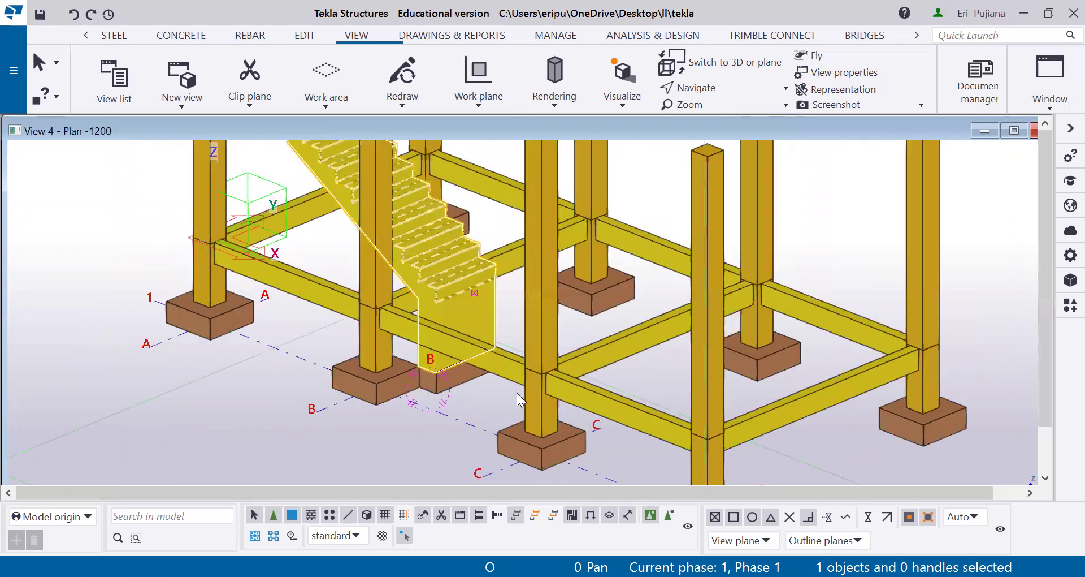
{"action": "scroll", "coordinate": [498, 388], "scroll_direction": "up", "scroll_amount": 5}
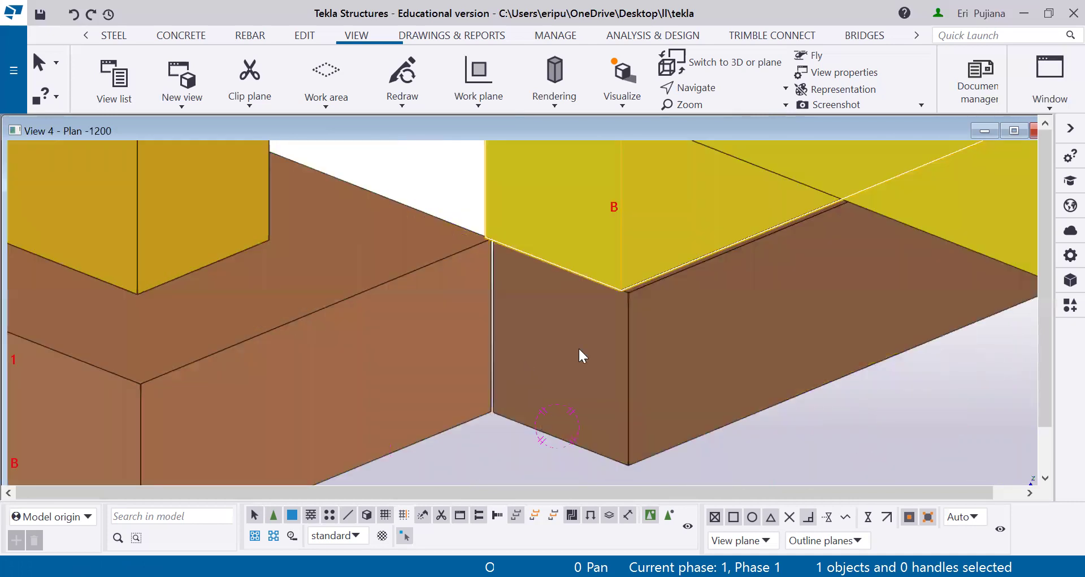
{"action": "middle_click_drag", "start_coordinate": [731, 314], "coordinate": [378, 475]}
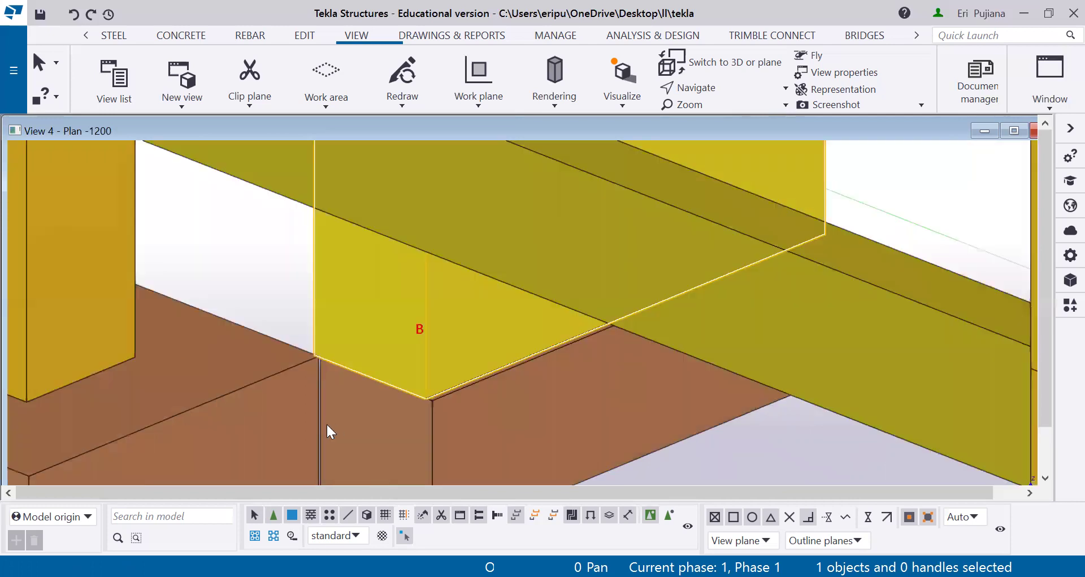
{"action": "scroll", "coordinate": [349, 342], "scroll_direction": "up", "scroll_amount": 2}
{"action": "scroll", "coordinate": [391, 257], "scroll_direction": "down", "scroll_amount": 1}
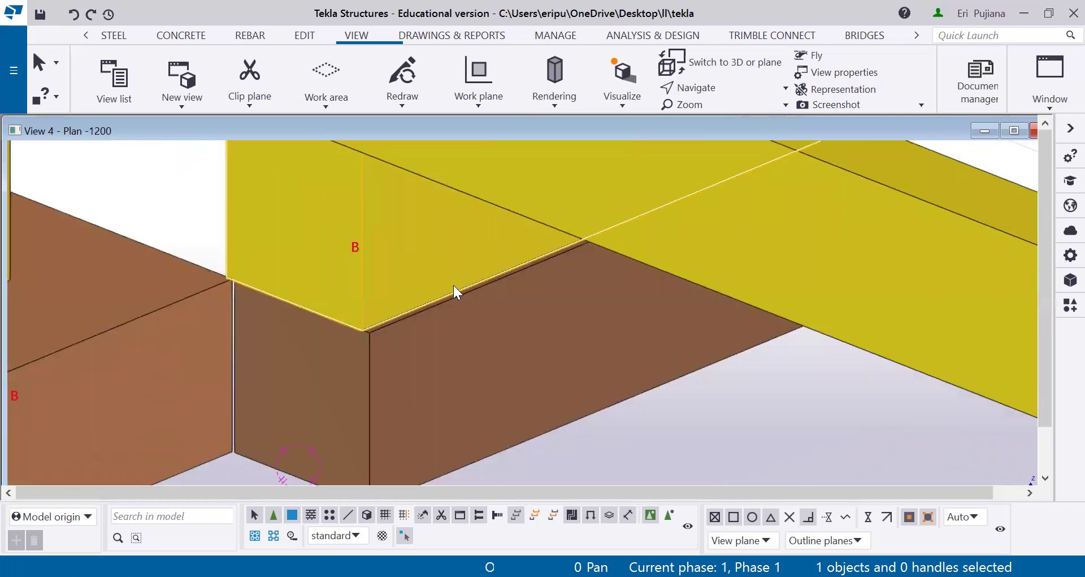
{"action": "key", "text": "ctrl+m"}
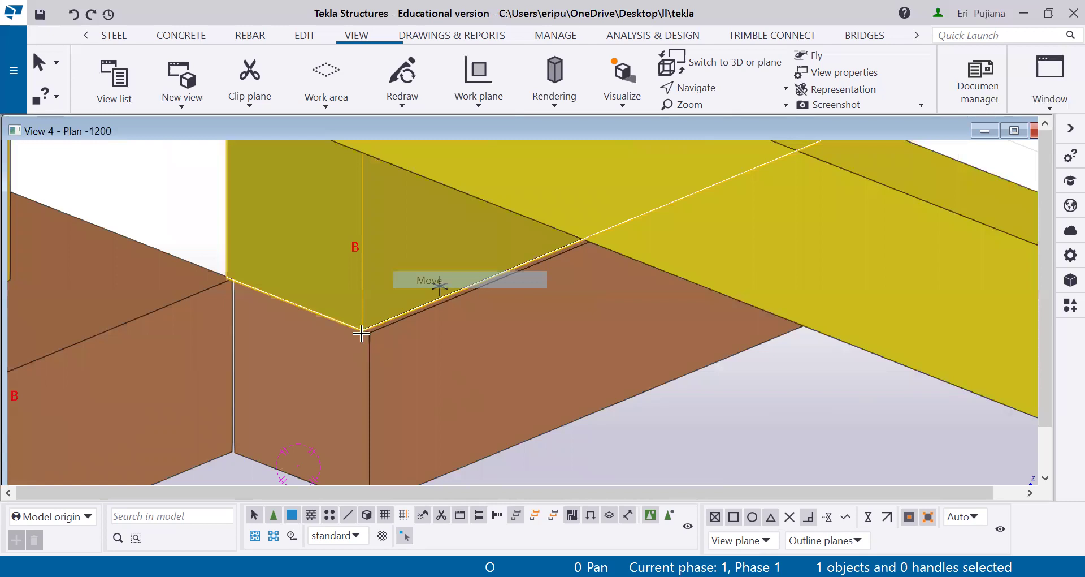
{"action": "left_click", "coordinate": [373, 329]}
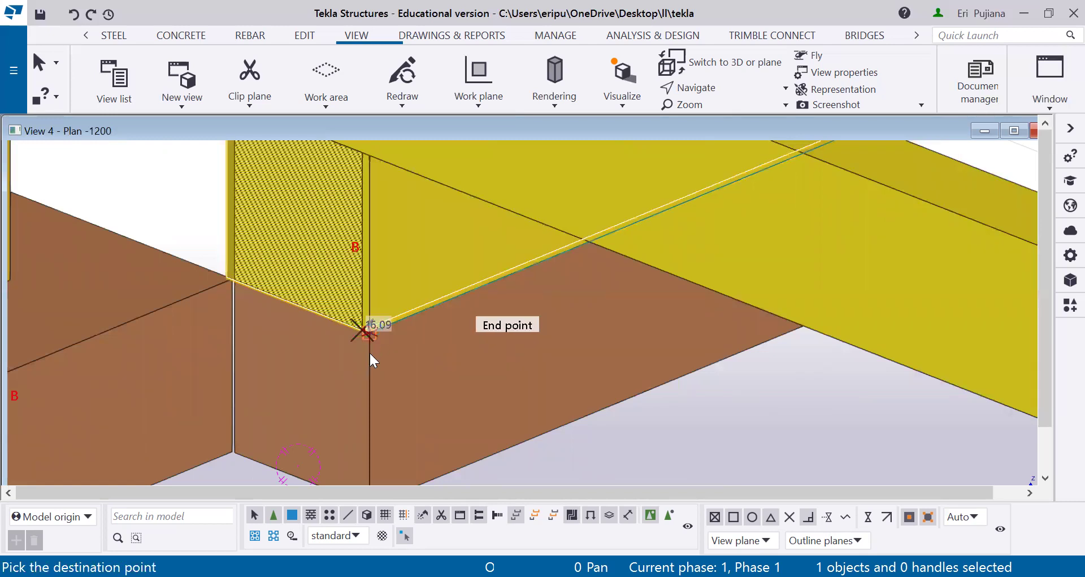
{"action": "left_click", "coordinate": [368, 351]}
Examine how the moved stair sits on the small footing and meets the grid A landing beam
{"action": "scroll", "coordinate": [459, 351], "scroll_direction": "down", "scroll_amount": 2}
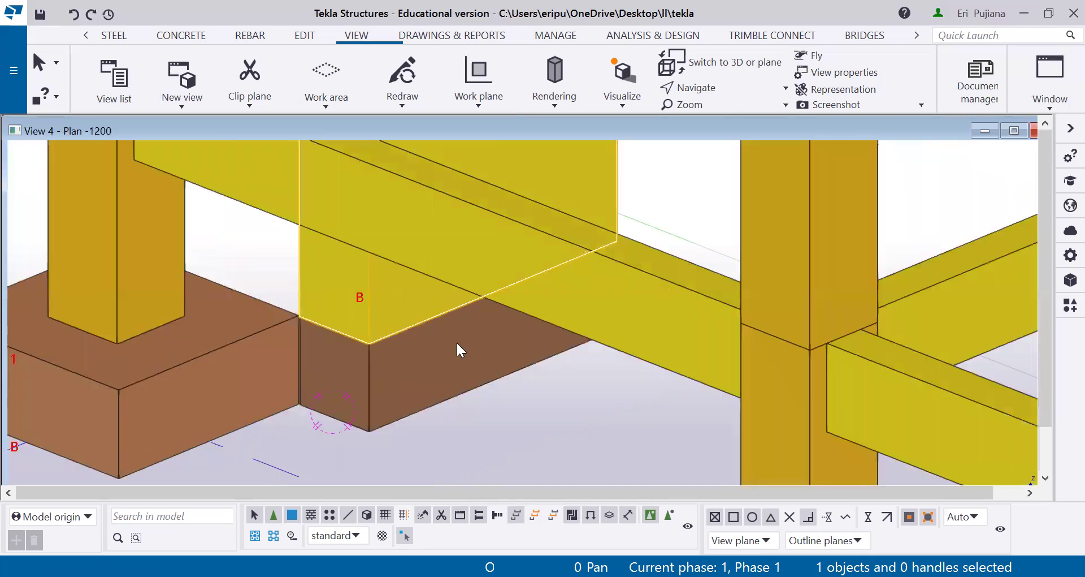
{"action": "scroll", "coordinate": [459, 351], "scroll_direction": "down", "scroll_amount": 1}
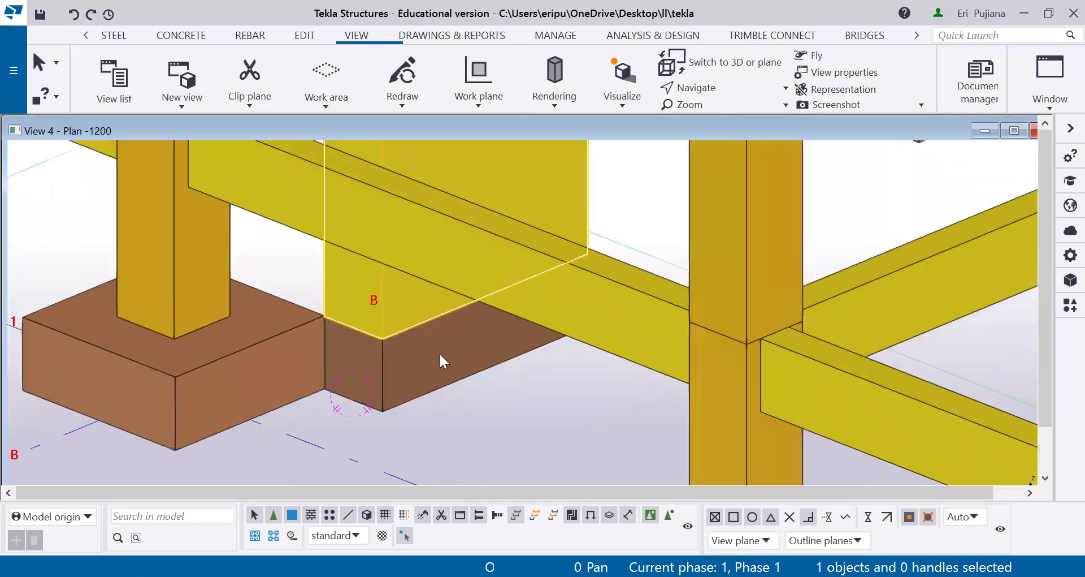
{"action": "scroll", "coordinate": [439, 352], "scroll_direction": "down", "scroll_amount": 1}
{"action": "scroll", "coordinate": [453, 360], "scroll_direction": "down", "scroll_amount": 2}
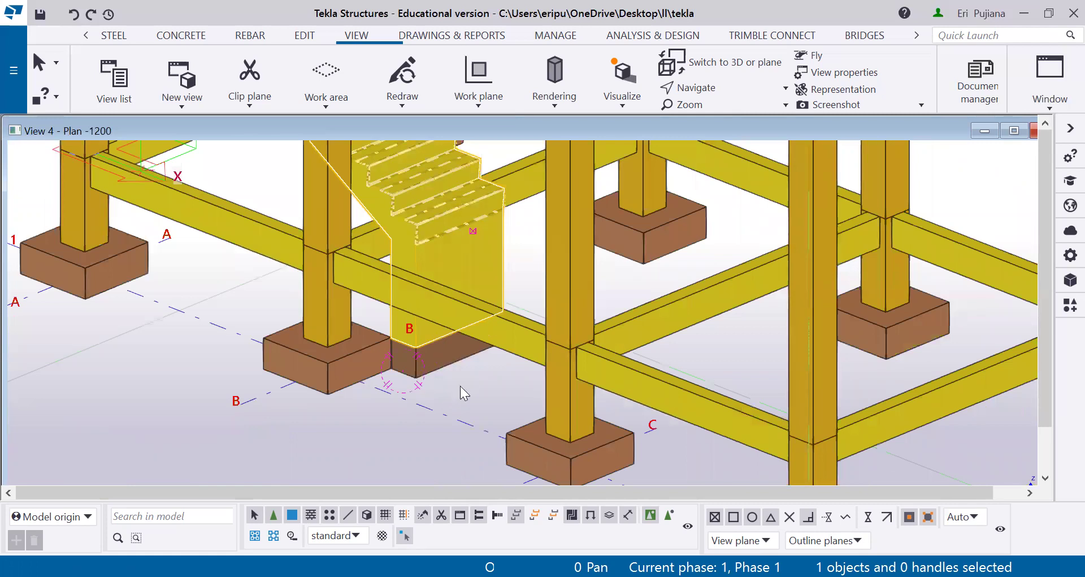
{"action": "middle_click_drag", "start_coordinate": [446, 390], "coordinate": [465, 389]}
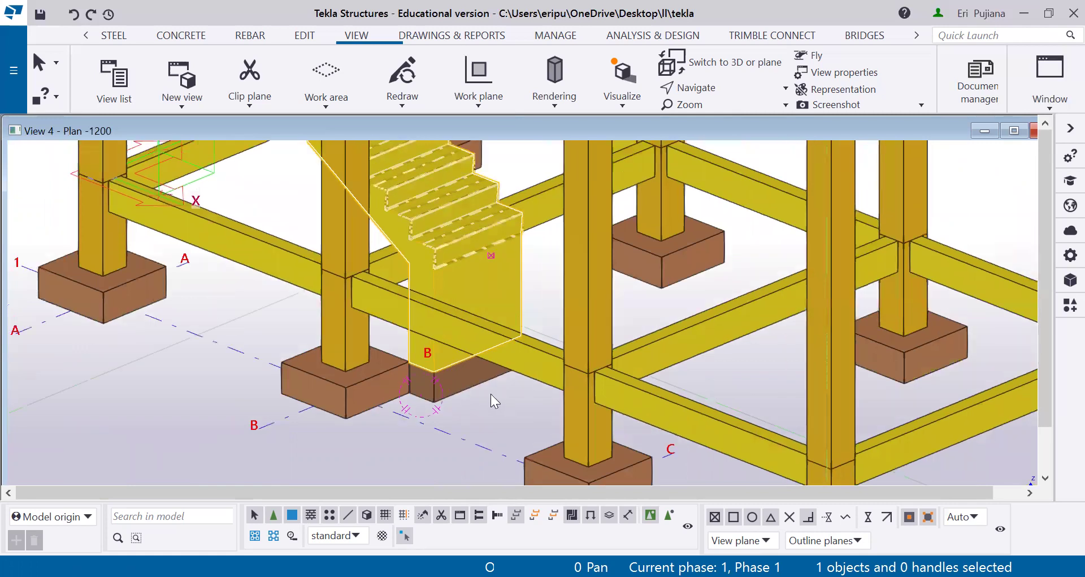
{"action": "scroll", "coordinate": [470, 388], "scroll_direction": "down", "scroll_amount": 1}
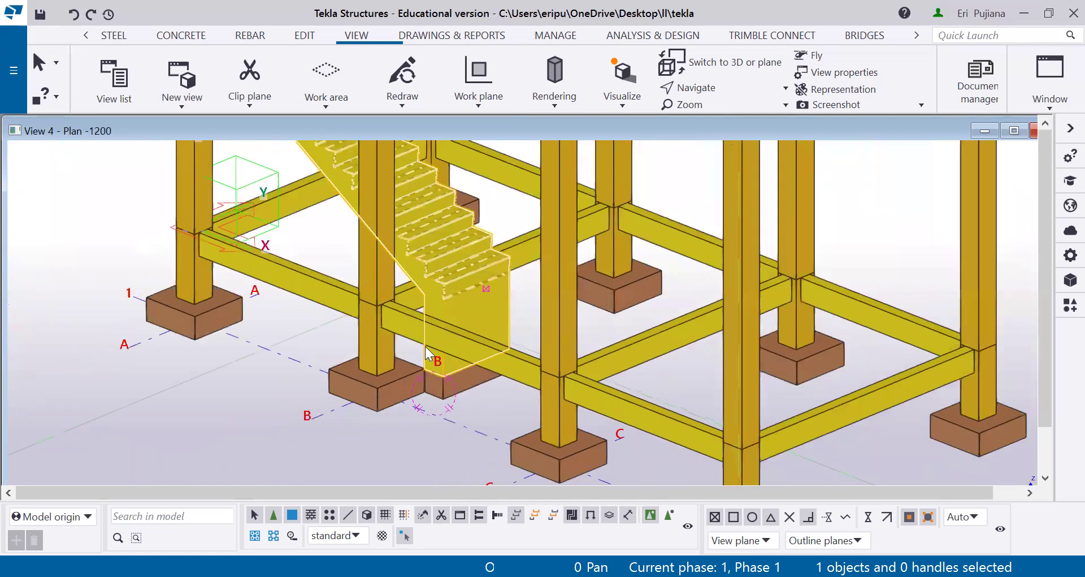
{"action": "scroll", "coordinate": [431, 356], "scroll_direction": "up", "scroll_amount": 1}
{"action": "scroll", "coordinate": [223, 196], "scroll_direction": "down", "scroll_amount": 3}
{"action": "scroll", "coordinate": [358, 355], "scroll_direction": "up", "scroll_amount": 2}
{"action": "middle_click_drag", "start_coordinate": [358, 355], "coordinate": [340, 414]}
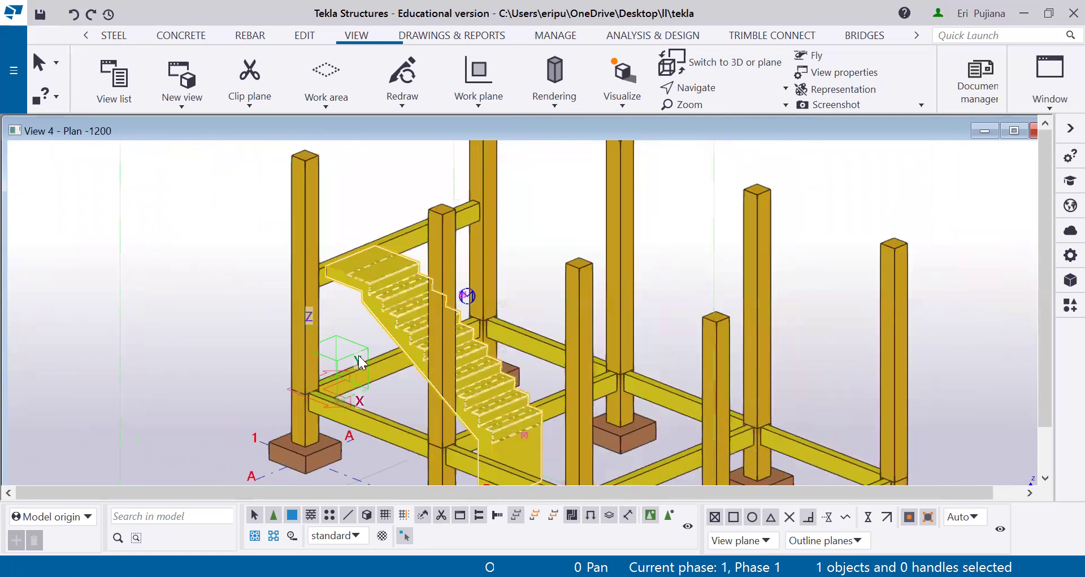
Return the Plan -1200 view to plane mode, and open View 5 - Grid 1 as a plane elevation showing the stair
{"action": "left_click", "coordinate": [1051, 107]}
{"action": "left_click", "coordinate": [745, 67]}
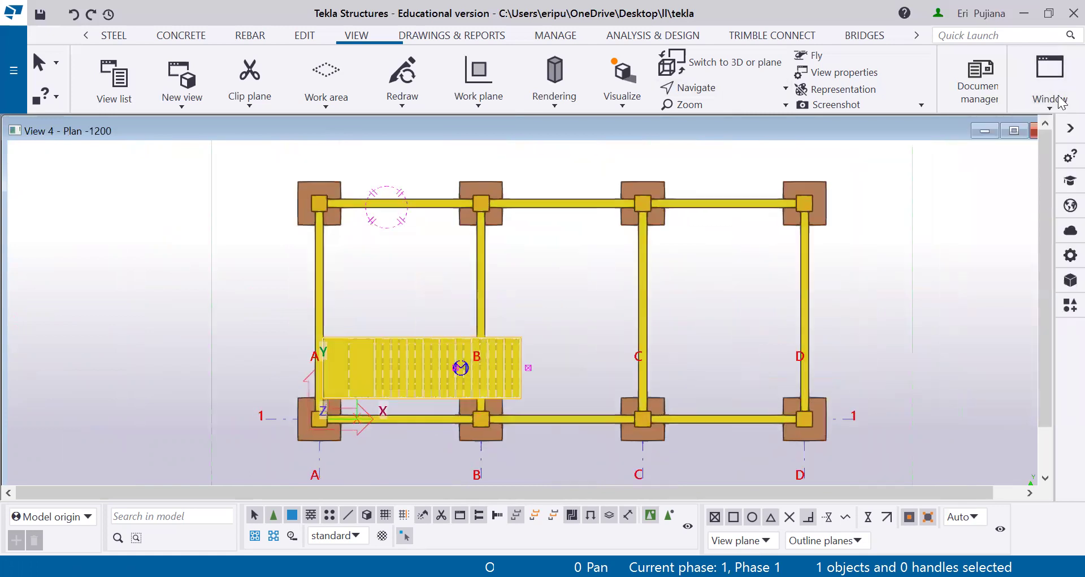
{"action": "left_click", "coordinate": [1050, 79]}
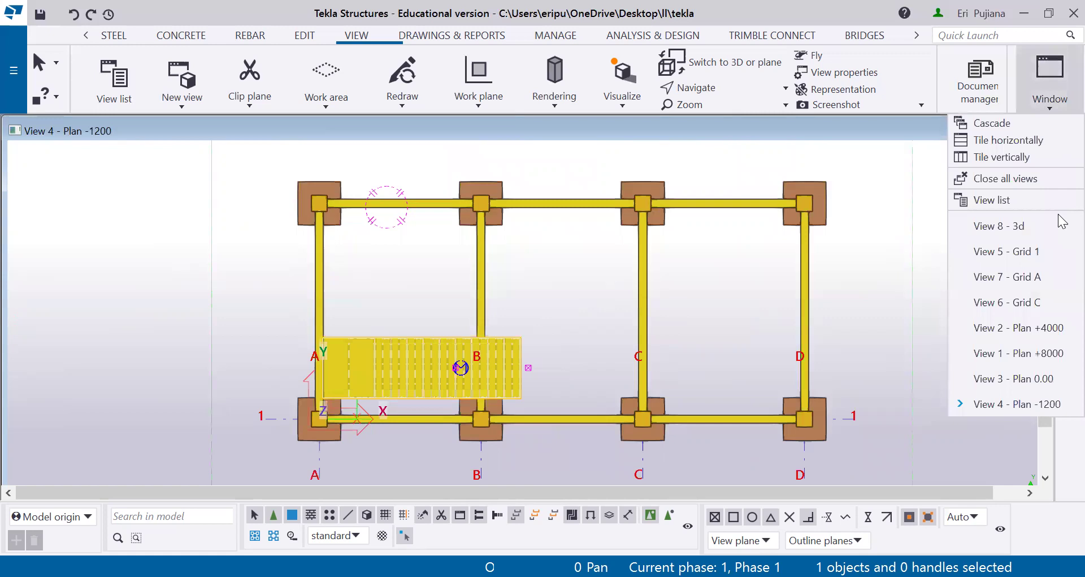
{"action": "left_click", "coordinate": [991, 247]}
{"action": "scroll", "coordinate": [463, 376], "scroll_direction": "up", "scroll_amount": 3}
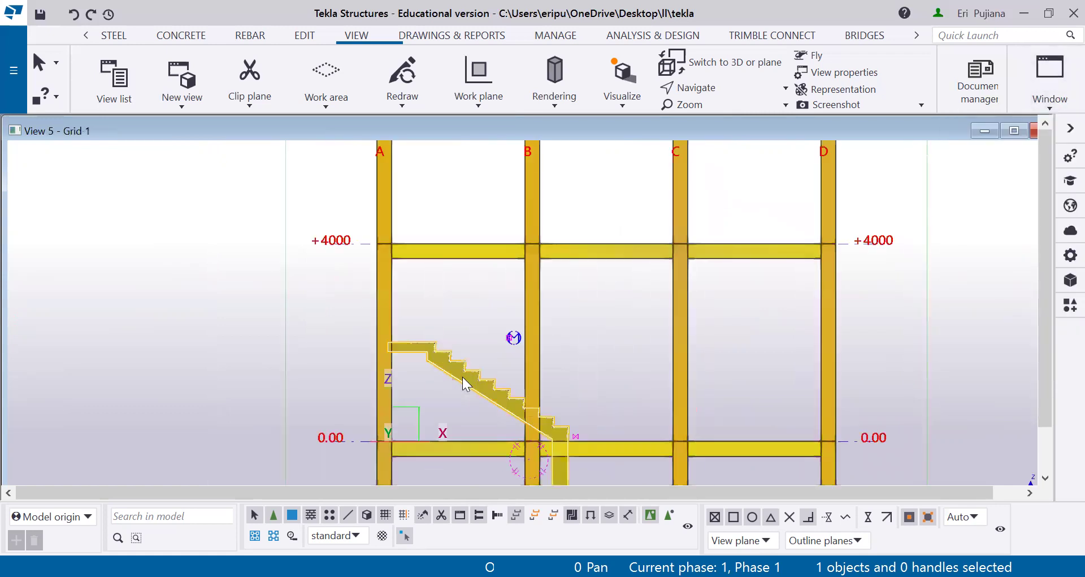
{"action": "key", "text": "ctrl+p"}
{"action": "key", "text": "ctrl+p"}
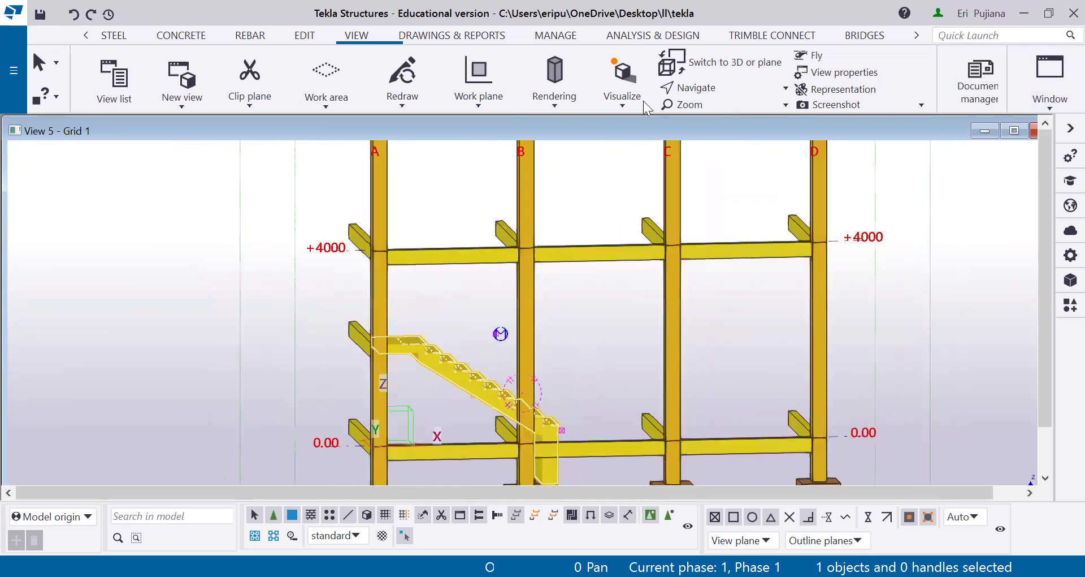
{"action": "left_click", "coordinate": [756, 71]}
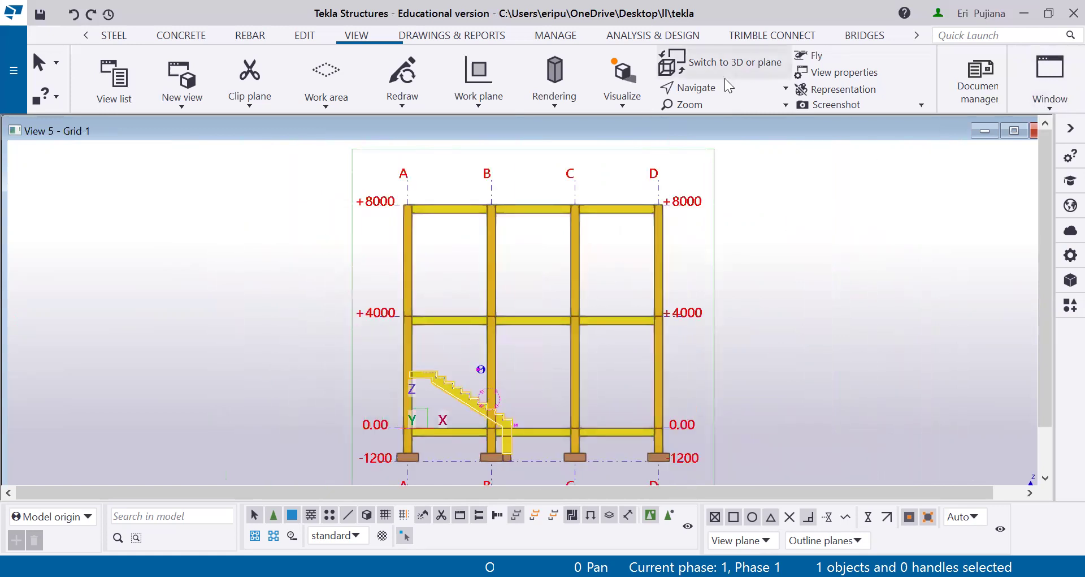
{"action": "scroll", "coordinate": [514, 396], "scroll_direction": "up", "scroll_amount": 5}
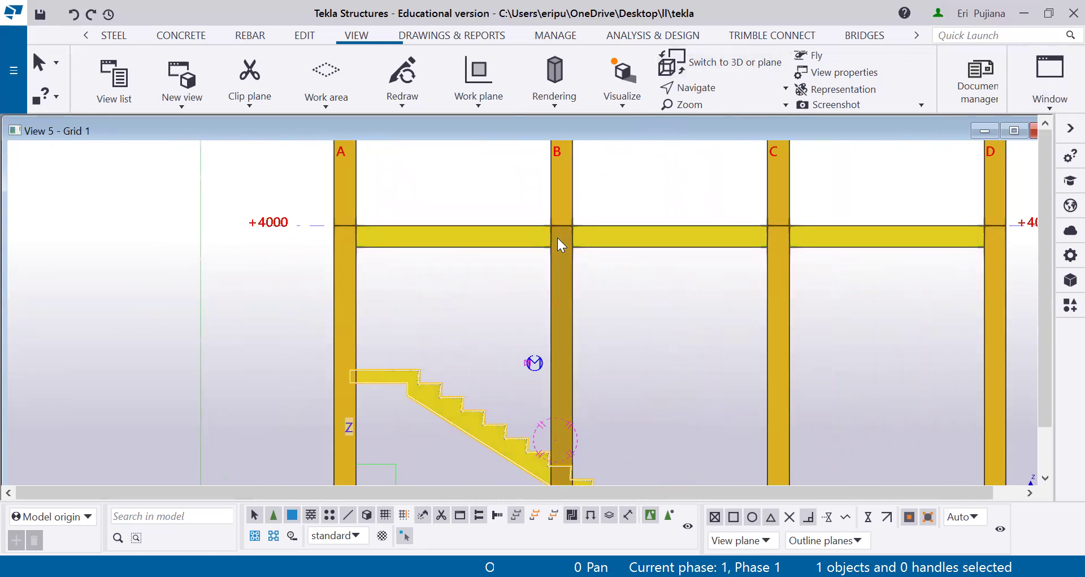
{"action": "scroll", "coordinate": [528, 301], "scroll_direction": "down", "scroll_amount": 5}
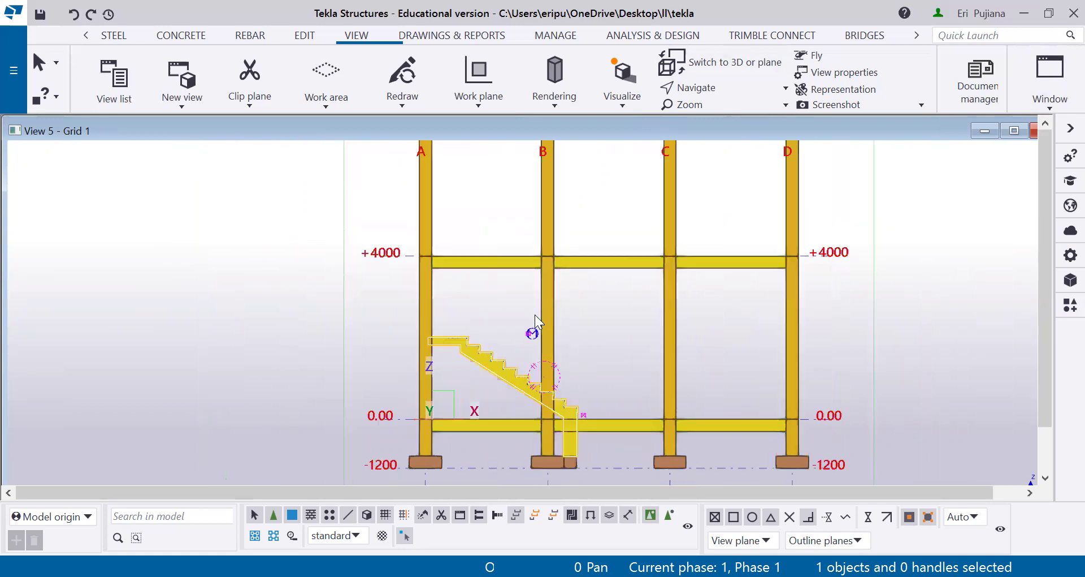
{"action": "scroll", "coordinate": [571, 334], "scroll_direction": "up", "scroll_amount": 1}
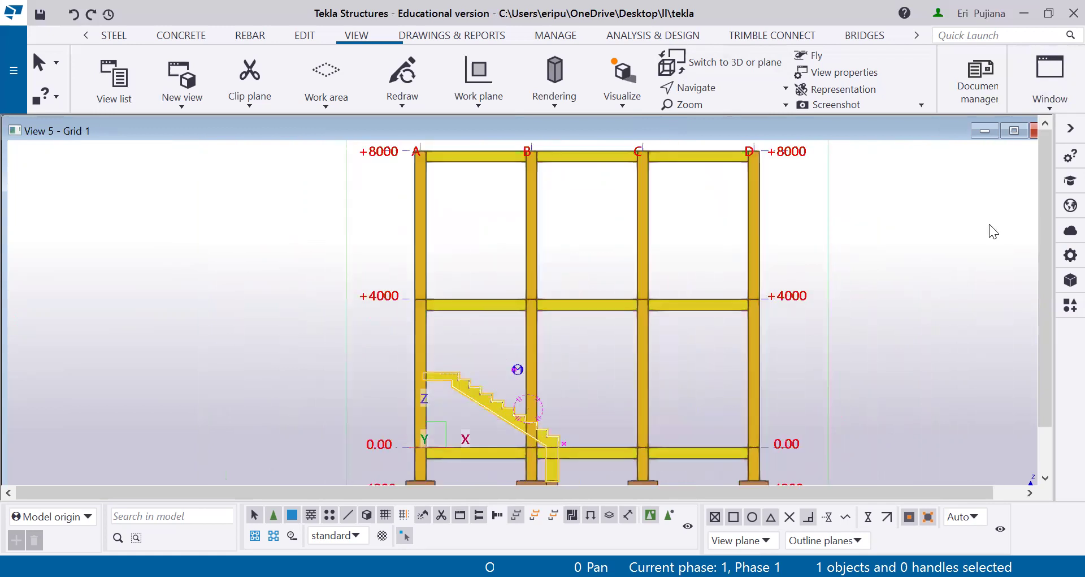
Place a second Reinforced Concrete Stair (95) from the lower landing's top at column A's inner face to the +4000 beam's bottom corner at column B
{"action": "left_click", "coordinate": [1069, 305]}
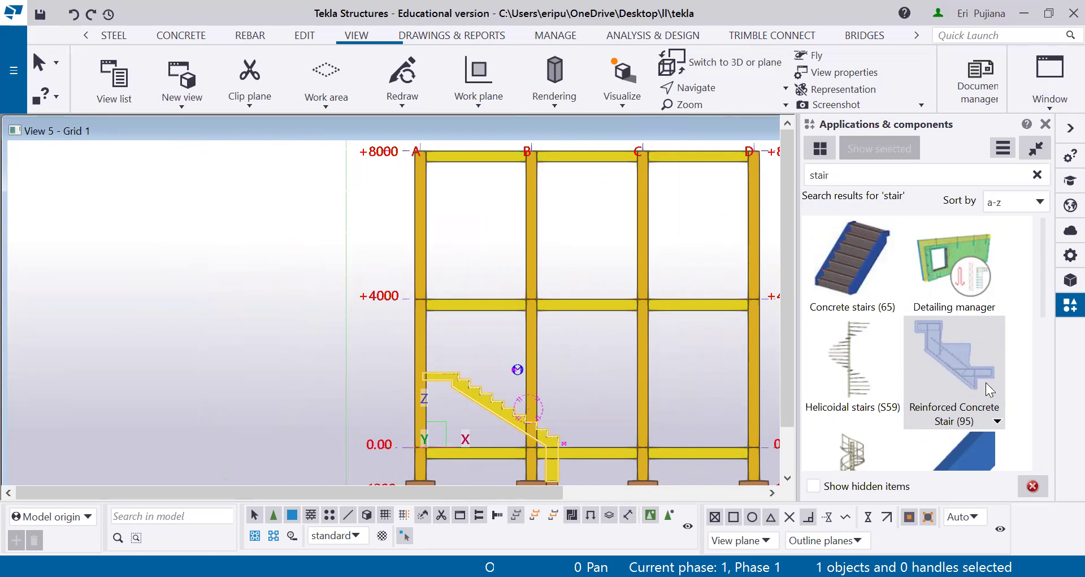
{"action": "left_click", "coordinate": [965, 372]}
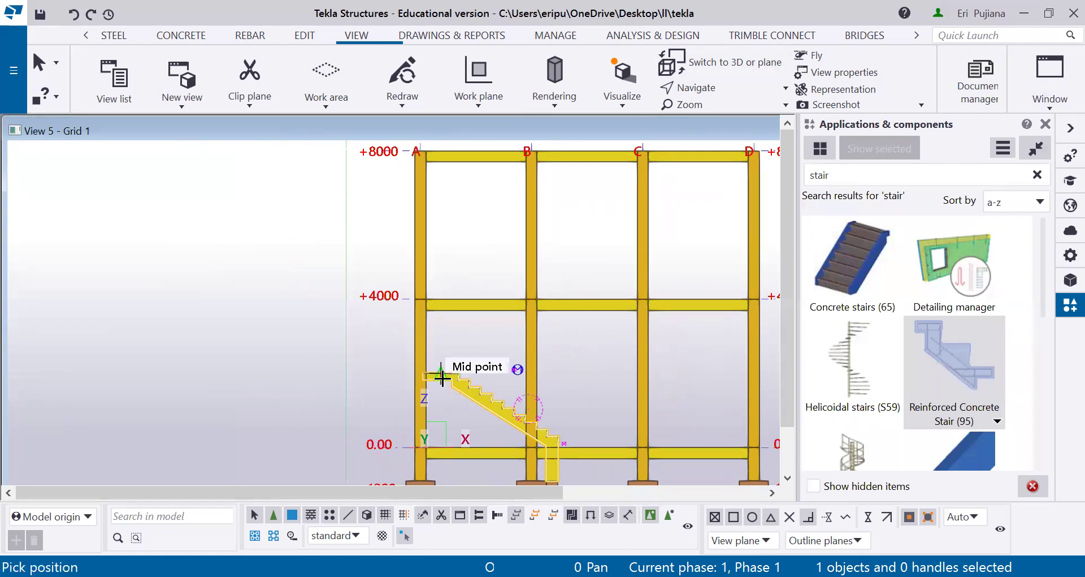
{"action": "scroll", "coordinate": [433, 376], "scroll_direction": "up", "scroll_amount": 5}
{"action": "left_click", "coordinate": [380, 357]}
{"action": "left_click", "coordinate": [650, 230]}
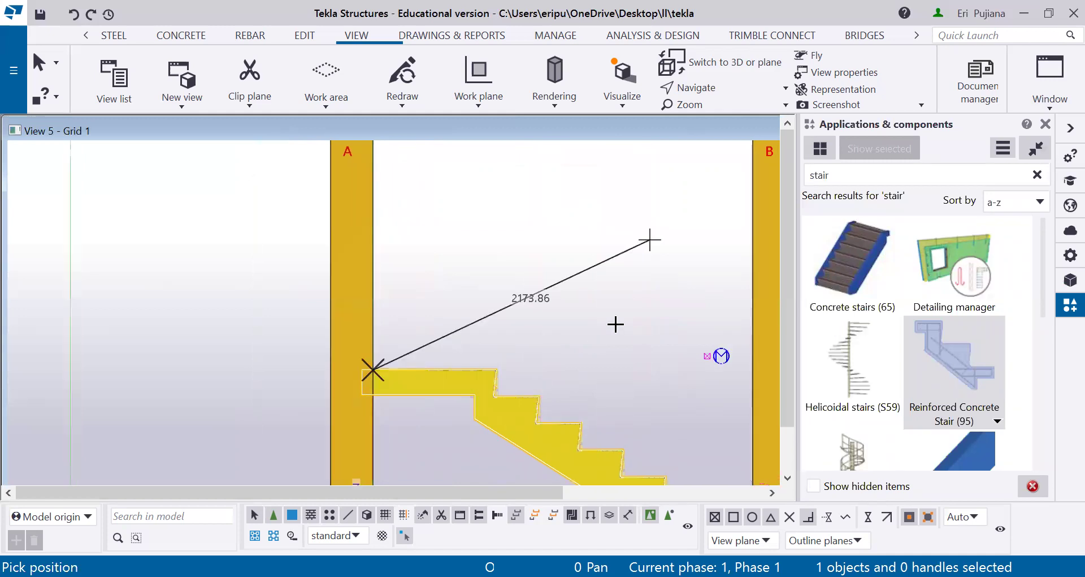
{"action": "middle_click_drag", "start_coordinate": [650, 240], "coordinate": [541, 386]}
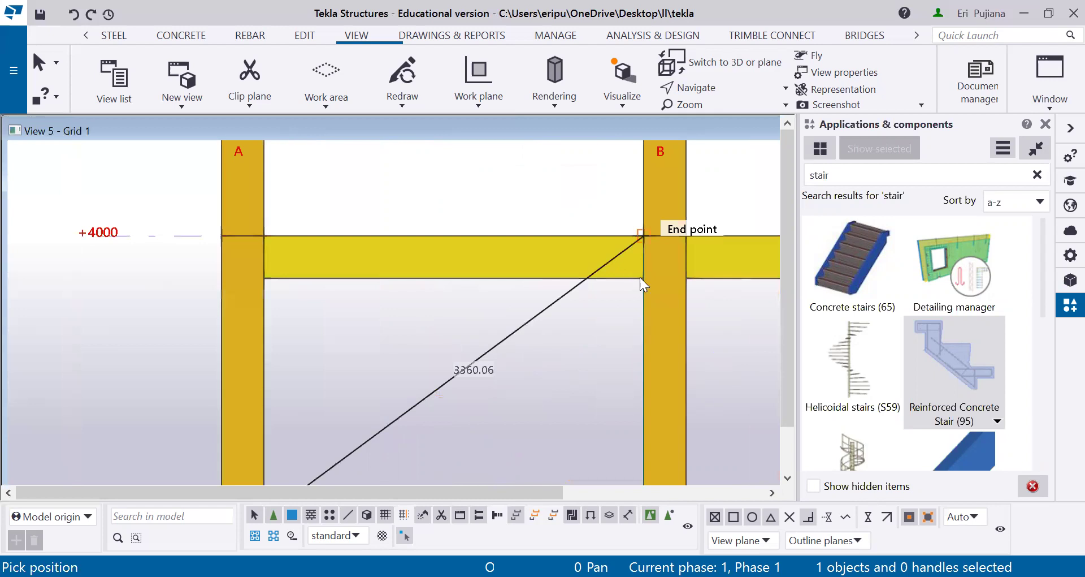
{"action": "left_click", "coordinate": [643, 280]}
{"action": "left_click", "coordinate": [552, 379]}
{"action": "scroll", "coordinate": [542, 385], "scroll_direction": "down", "scroll_amount": 1}
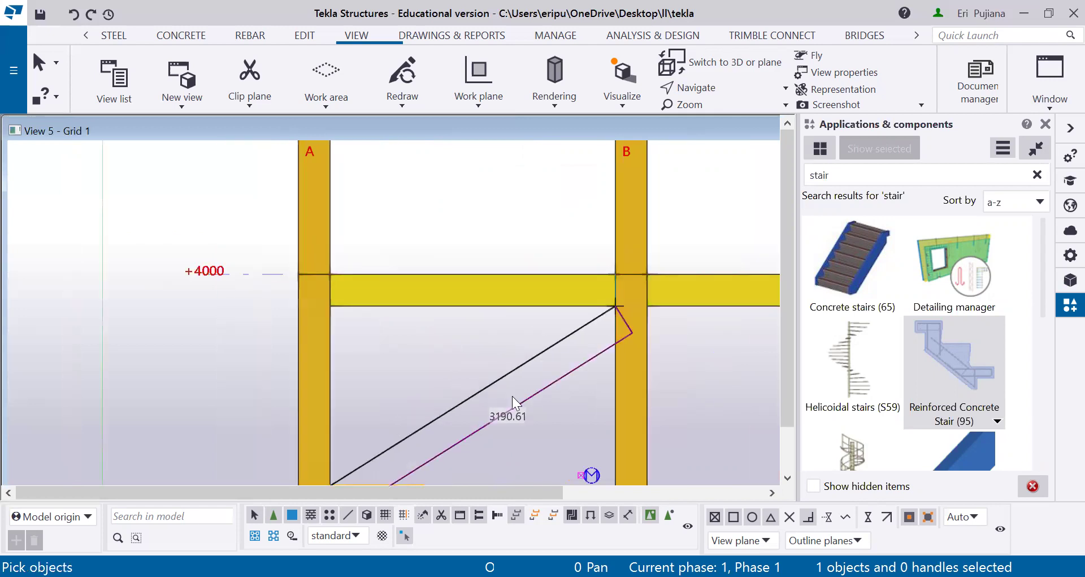
{"action": "scroll", "coordinate": [512, 396], "scroll_direction": "down", "scroll_amount": 1}
{"action": "left_click", "coordinate": [512, 396]}
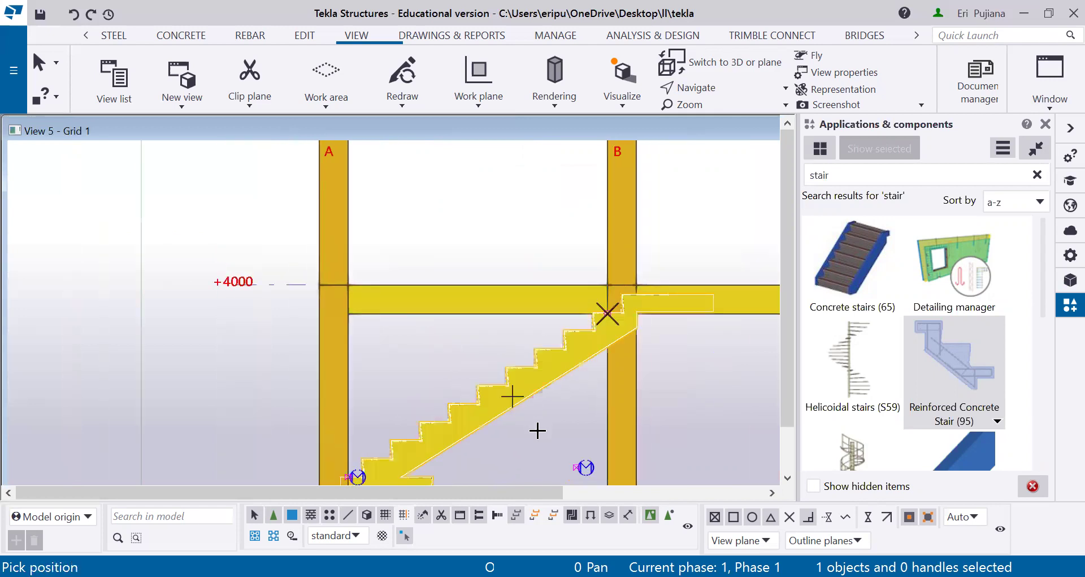
Examine the new upper stair flight's start at the lower landing and its upper end at the +4000 beam
{"action": "scroll", "coordinate": [537, 430], "scroll_direction": "down", "scroll_amount": 1}
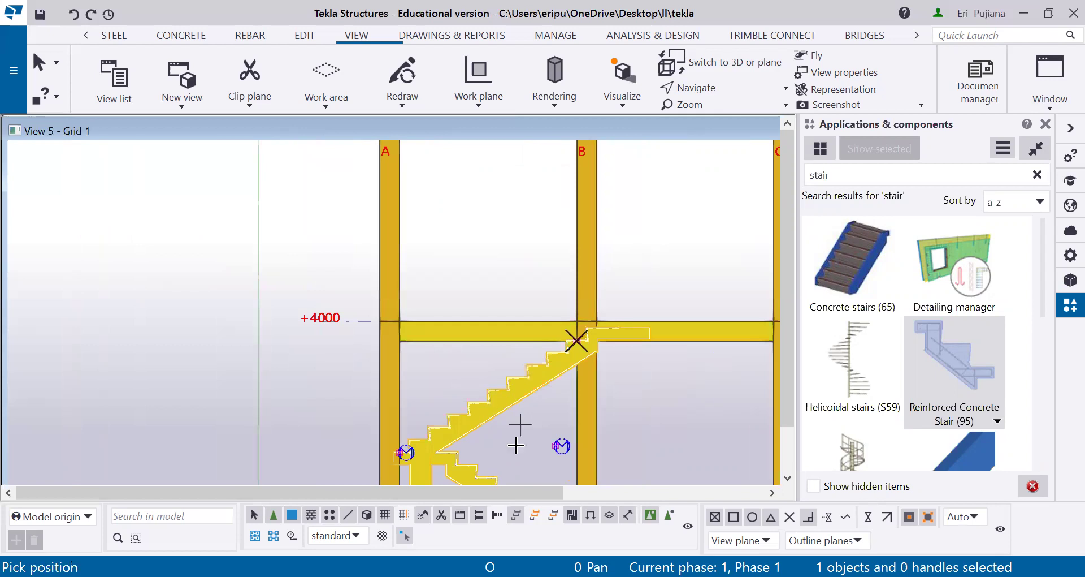
{"action": "scroll", "coordinate": [508, 441], "scroll_direction": "down", "scroll_amount": 1}
{"action": "scroll", "coordinate": [492, 410], "scroll_direction": "up", "scroll_amount": 2}
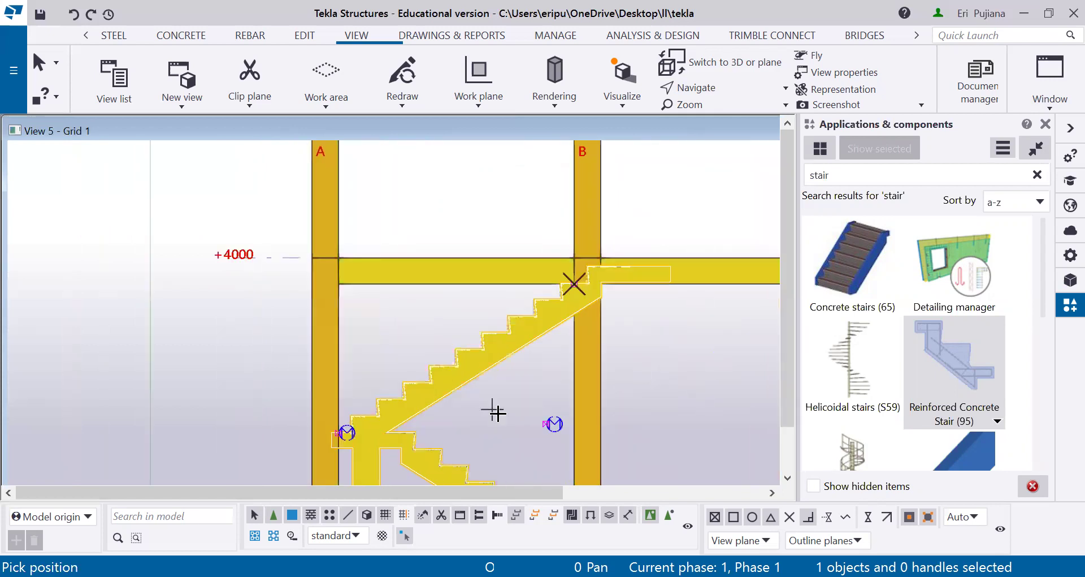
{"action": "scroll", "coordinate": [496, 411], "scroll_direction": "up", "scroll_amount": 1}
{"action": "scroll", "coordinate": [388, 427], "scroll_direction": "up", "scroll_amount": 1}
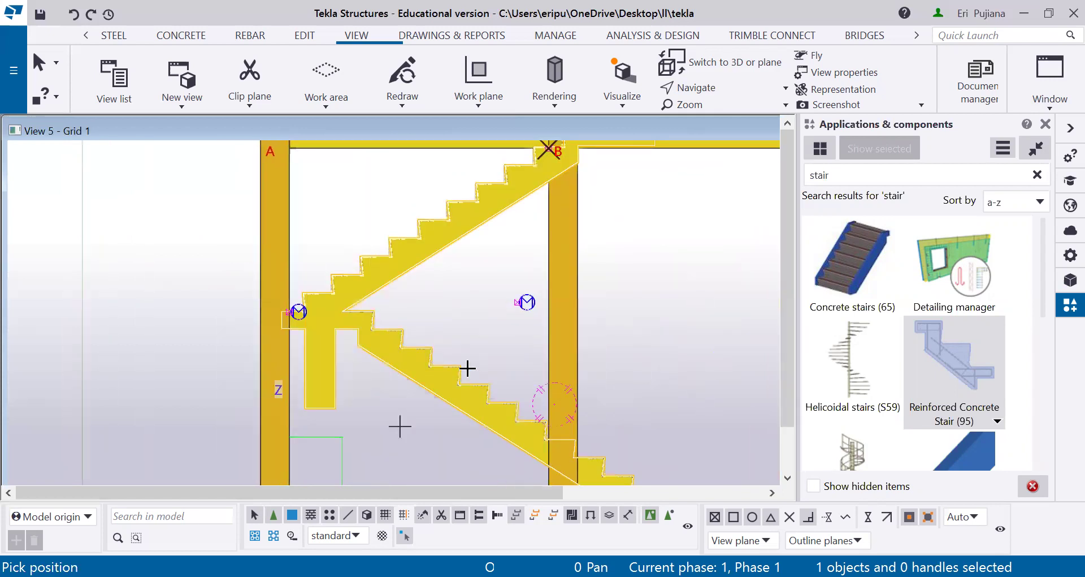
{"action": "scroll", "coordinate": [468, 368], "scroll_direction": "down", "scroll_amount": 1}
{"action": "scroll", "coordinate": [470, 292], "scroll_direction": "up", "scroll_amount": 2}
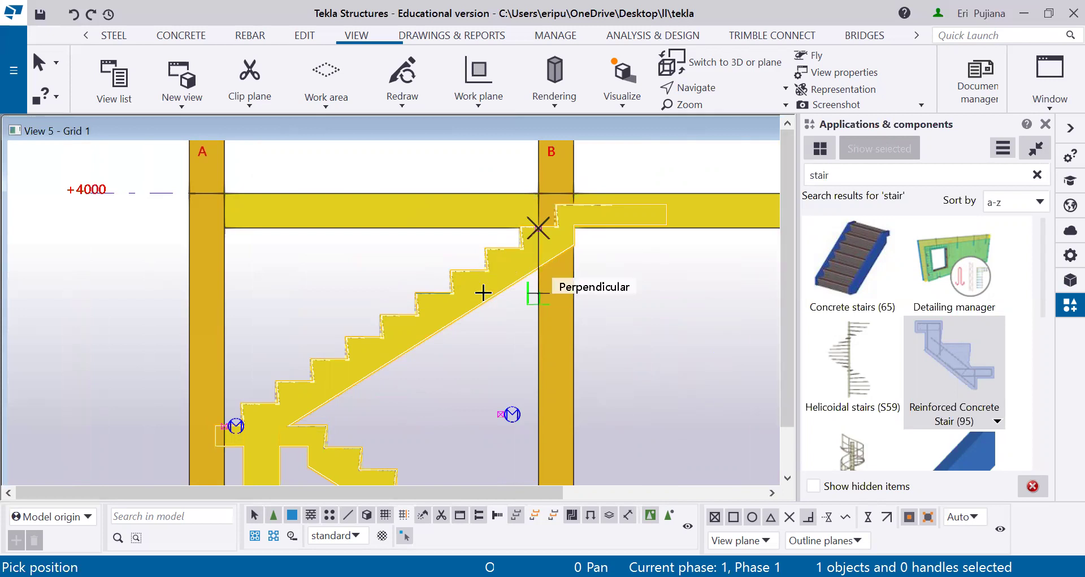
{"action": "left_click", "coordinate": [483, 292]}
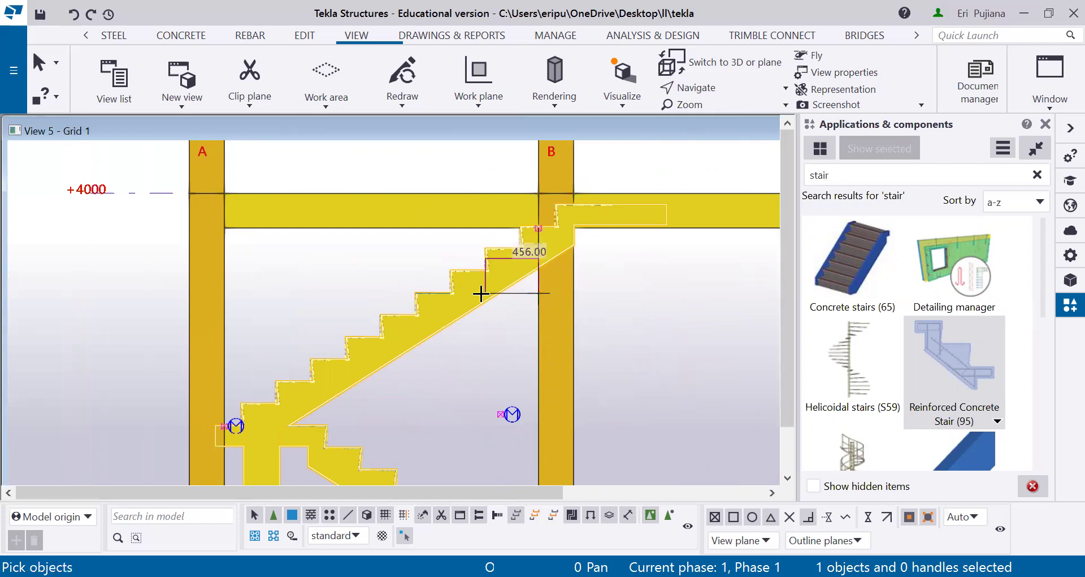
{"action": "scroll", "coordinate": [495, 291], "scroll_direction": "down", "scroll_amount": 2}
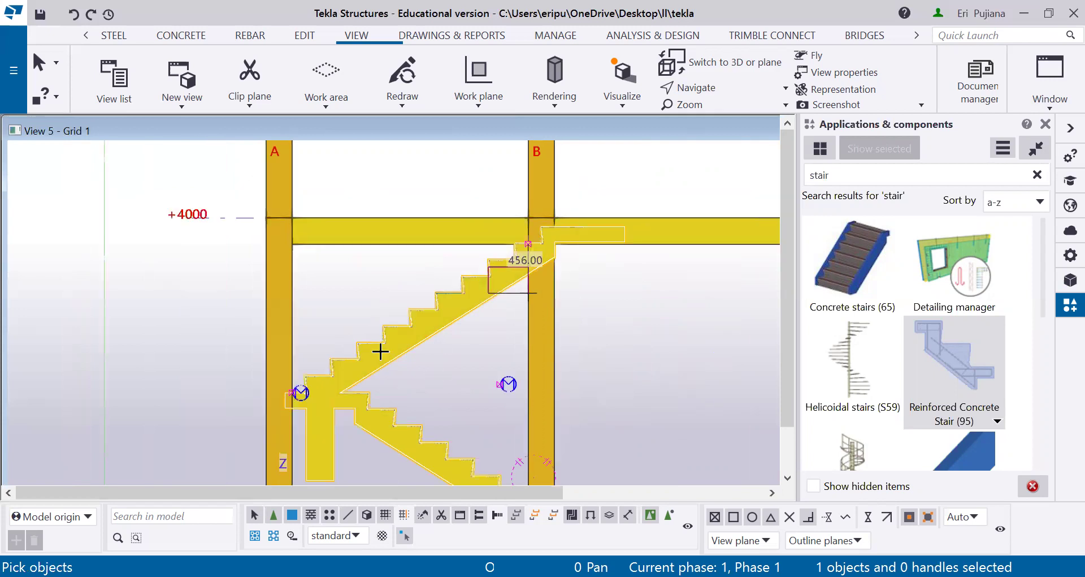
{"action": "scroll", "coordinate": [380, 352], "scroll_direction": "down", "scroll_amount": 1}
{"action": "scroll", "coordinate": [428, 252], "scroll_direction": "up", "scroll_amount": 3}
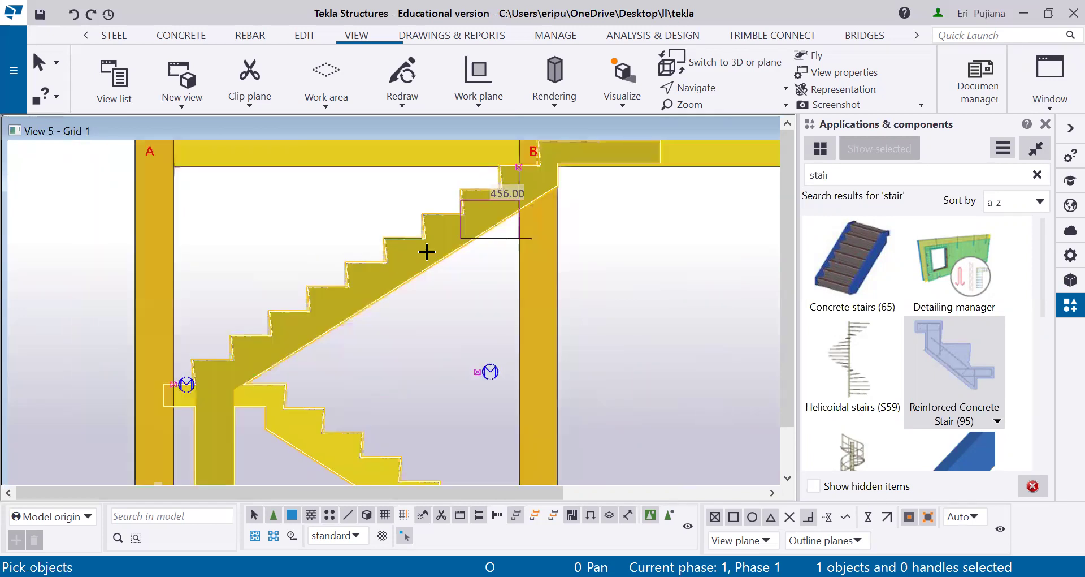
Open the Reinforced Concrete Stair (95) properties, choose the stepped landing shape for the P2 end, and set its landing length to 300 mm
{"action": "scroll", "coordinate": [427, 252], "scroll_direction": "up", "scroll_amount": 1}
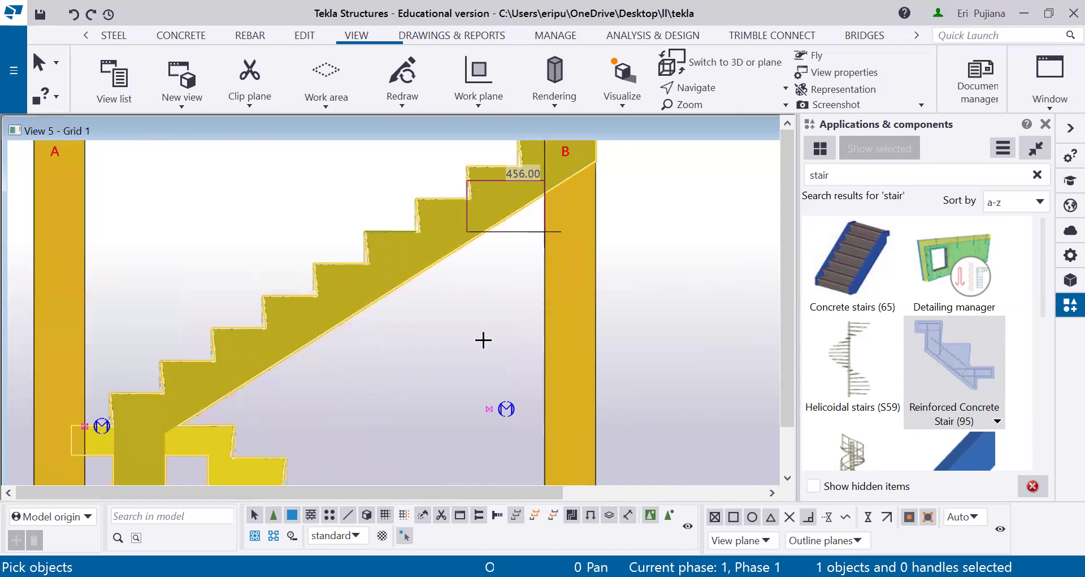
{"action": "scroll", "coordinate": [484, 339], "scroll_direction": "down", "scroll_amount": 2}
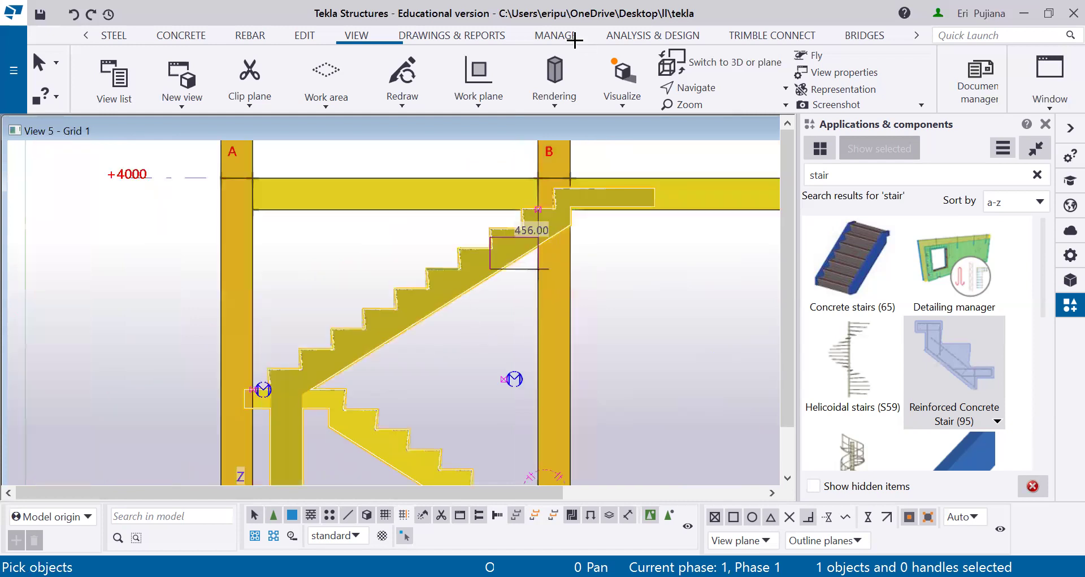
{"action": "left_click", "coordinate": [496, 256]}
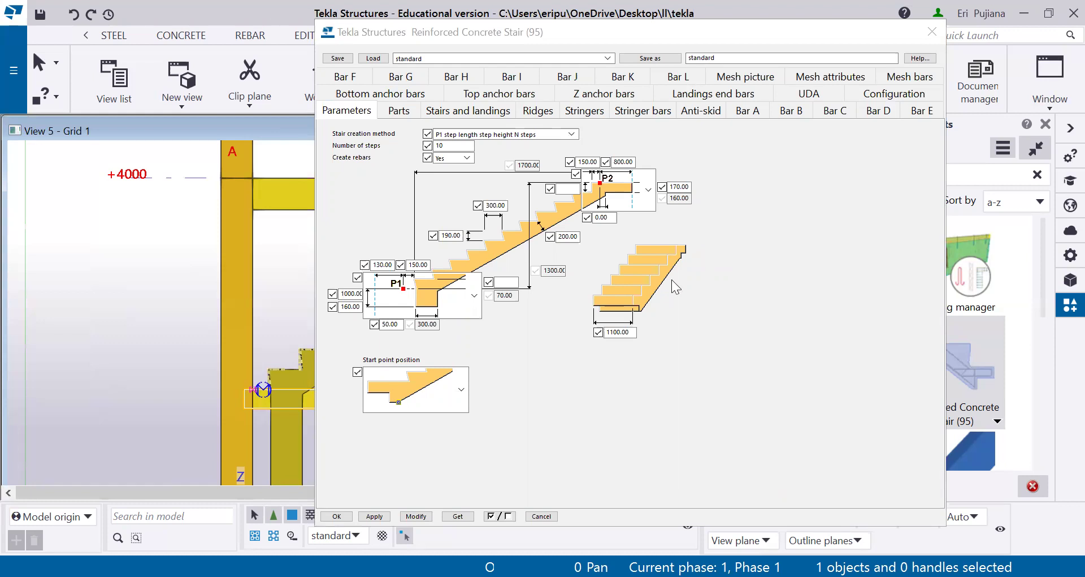
{"action": "scroll", "coordinate": [621, 176], "scroll_direction": "down", "scroll_amount": 1}
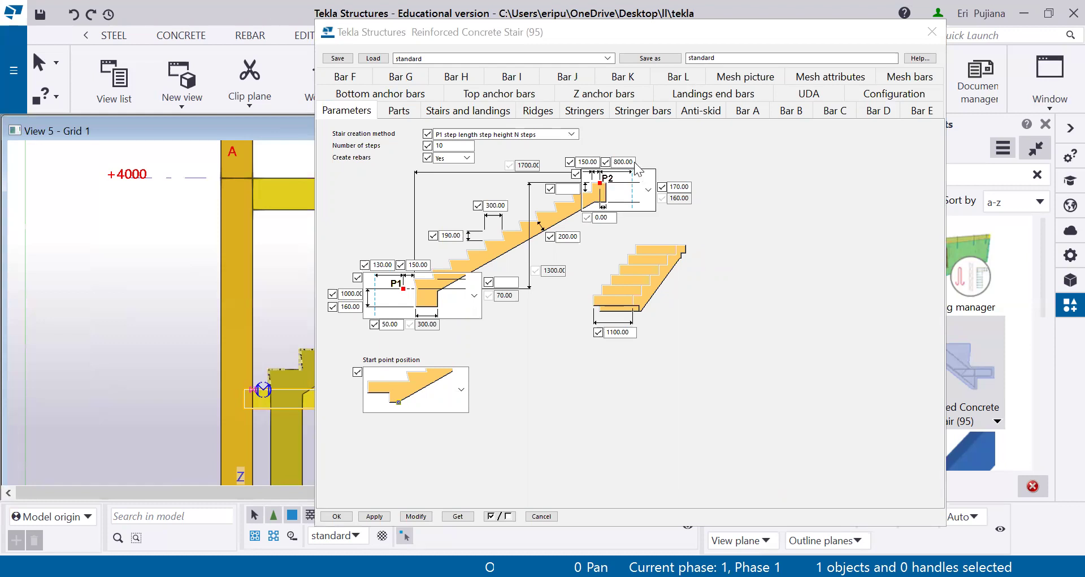
{"action": "scroll", "coordinate": [636, 167], "scroll_direction": "down", "scroll_amount": 1}
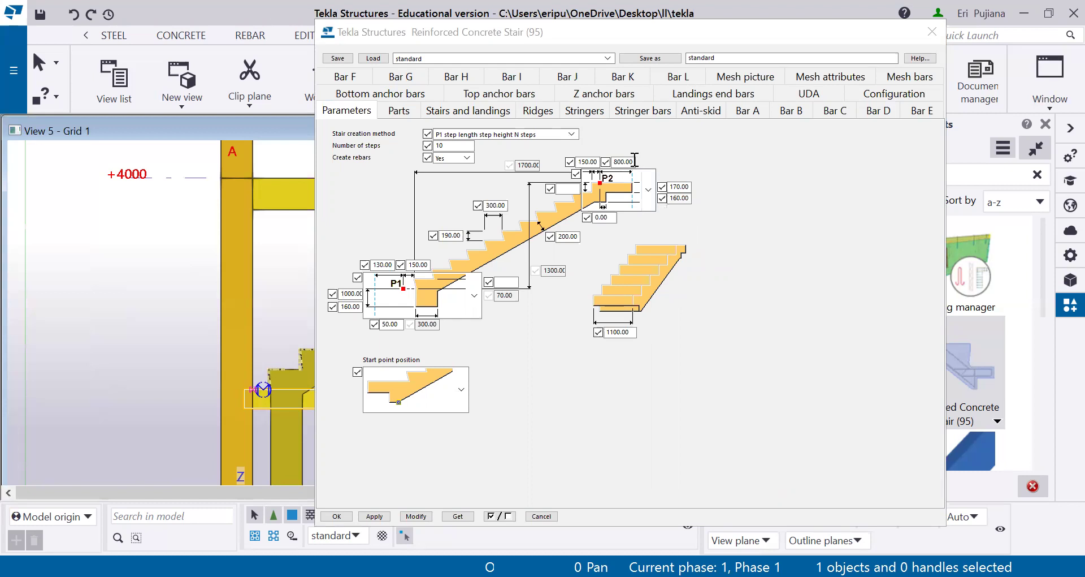
{"action": "left_click", "coordinate": [633, 162]}
{"action": "key", "text": "BackSpace"}
{"action": "key", "text": "BackSpace"}
{"action": "key", "text": "BackSpace"}
{"action": "key", "text": "BackSpace"}
{"action": "key", "text": "BackSpace"}
{"action": "key", "text": "BackSpace"}
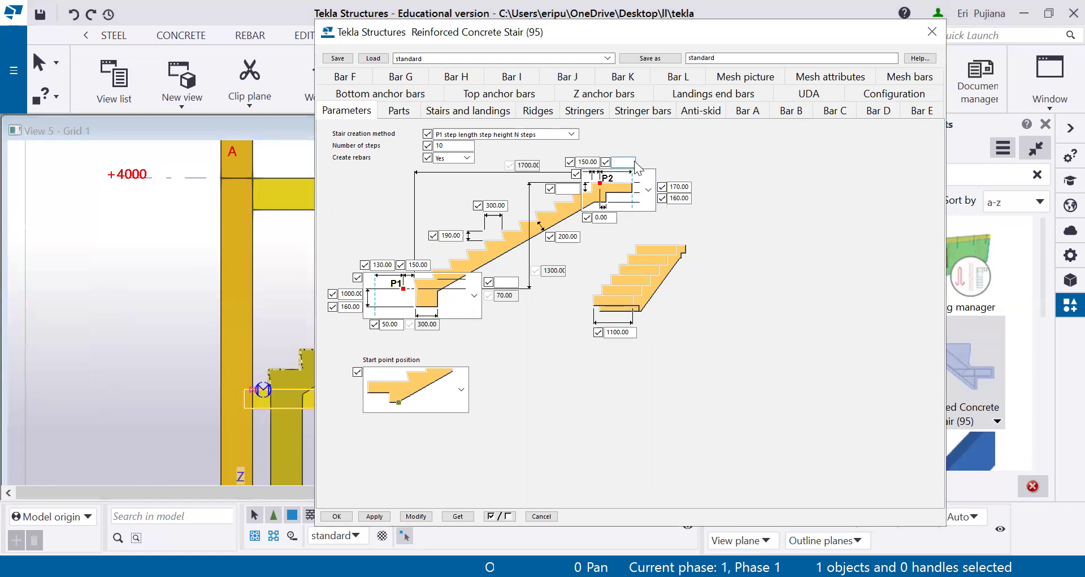
{"action": "type", "text": "300"}
Set the horizontal distance from the last step to P2 to 300 mm and the P2 vertical offset to 100 mm
{"action": "left_click", "coordinate": [595, 161]}
{"action": "double_click", "coordinate": [595, 161]}
{"action": "type", "text": "300"}
{"action": "left_click", "coordinate": [501, 206]}
{"action": "left_click", "coordinate": [568, 191]}
{"action": "type", "text": "100"}
Set the stair's step length to 250 mm and its step height to 1250 mm
{"action": "left_click", "coordinate": [504, 205]}
{"action": "type", "text": "250"}
{"action": "left_click", "coordinate": [463, 234]}
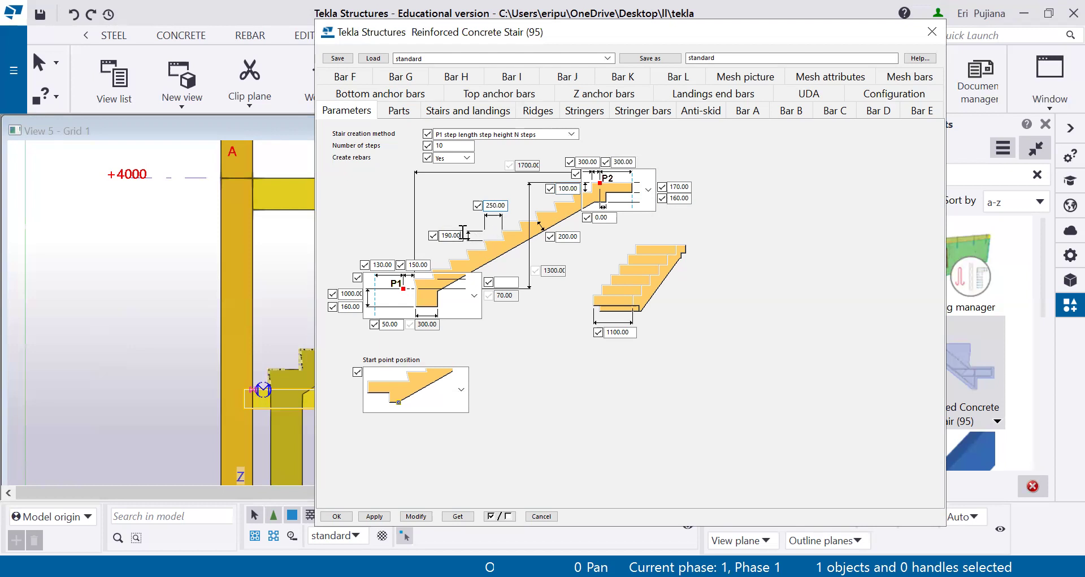
{"action": "key", "text": "BackSpace"}
{"action": "key", "text": "BackSpace"}
{"action": "key", "text": "BackSpace"}
{"action": "key", "text": "BackSpace"}
Set the P1 end dimensions to 800 mm landing length, 150 and 1500 mm vertical sizes, and 100 mm beside the first step
{"action": "left_click", "coordinate": [394, 264]}
{"action": "type", "text": "800"}
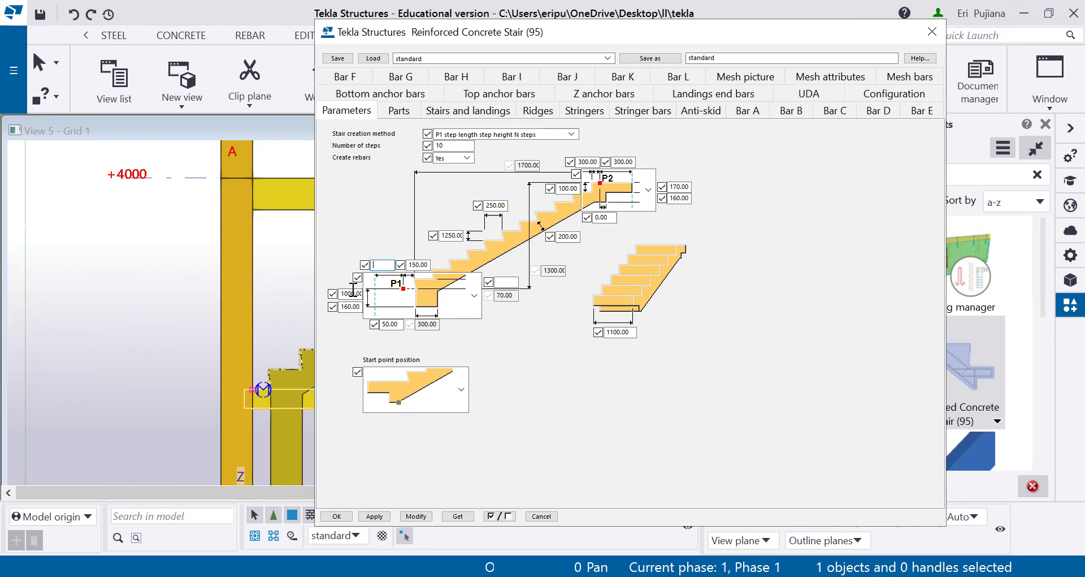
{"action": "type", "text": "800.00"}
{"action": "type", "text": ".00"}
{"action": "left_click", "coordinate": [357, 306]}
{"action": "type", "text": "1"}
{"action": "left_click", "coordinate": [401, 327]}
{"action": "left_click", "coordinate": [512, 282]}
{"action": "type", "text": "1"}
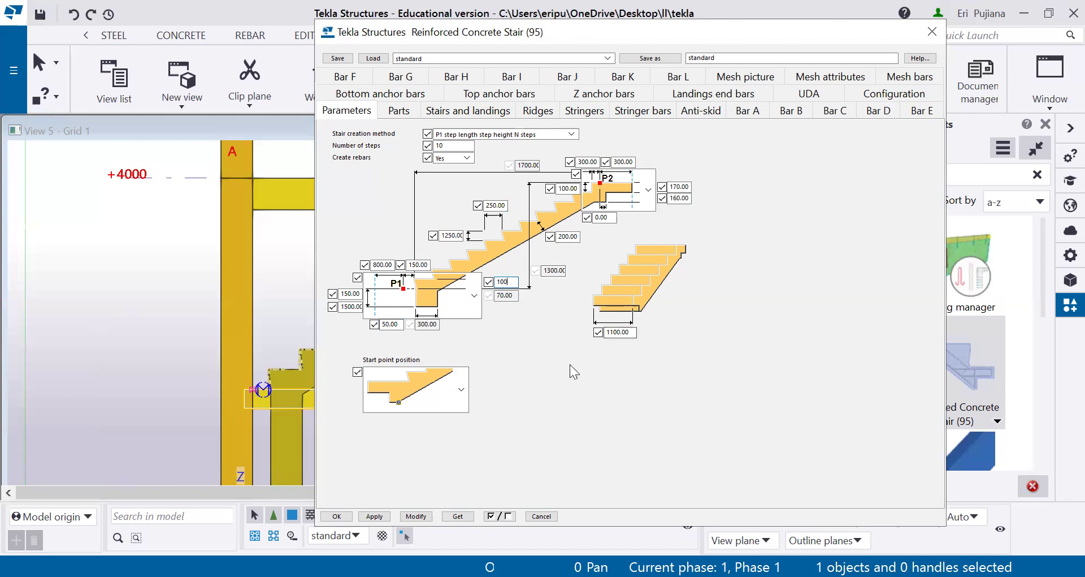
Choose the P1 end shape with a flat landing and a downstand, and apply the parameters to the selected stair
{"action": "left_click", "coordinate": [474, 302]}
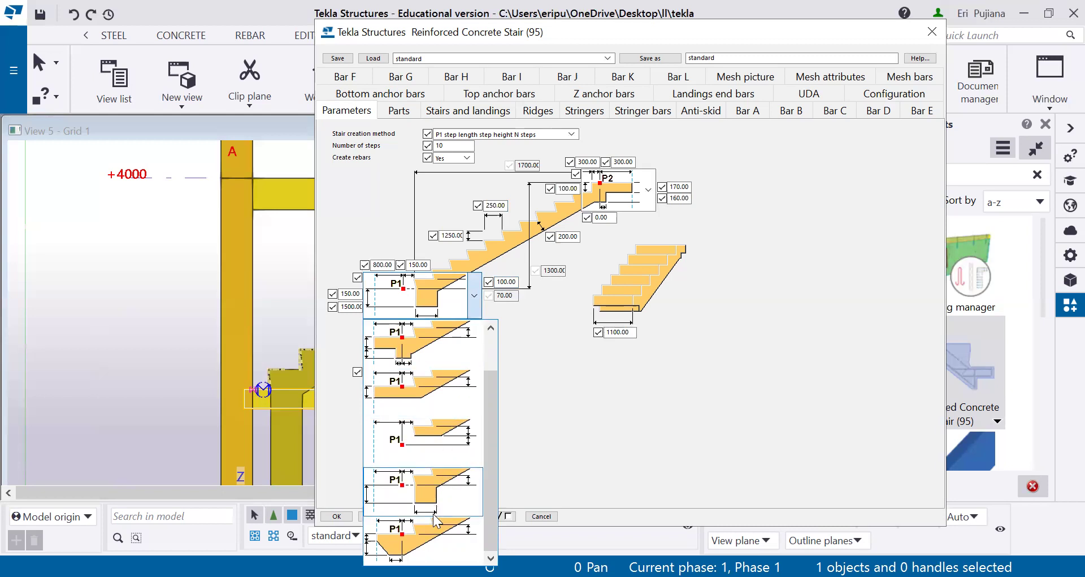
{"action": "left_click", "coordinate": [429, 346]}
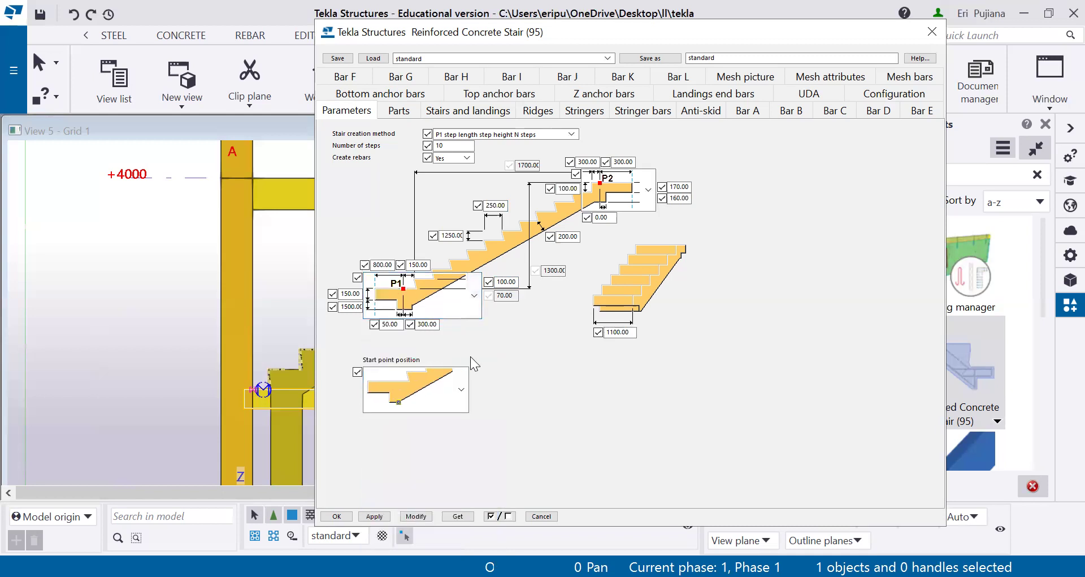
{"action": "left_click", "coordinate": [426, 515]}
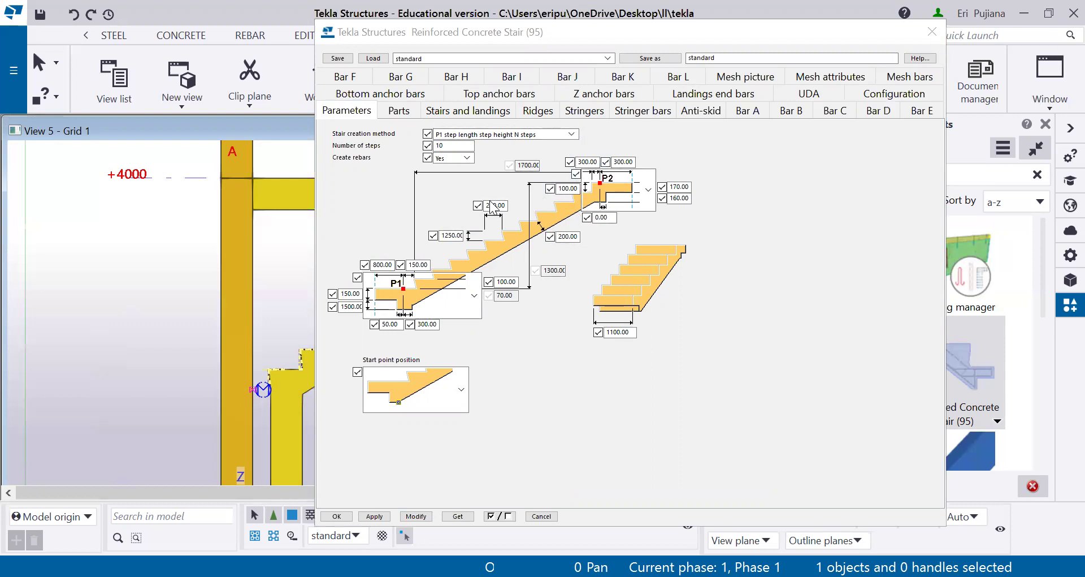
Examine the modified stair flight against the columns and floor levels in the Grid 1 elevation
{"action": "left_click_drag", "start_coordinate": [717, 36], "coordinate": [696, 19]}
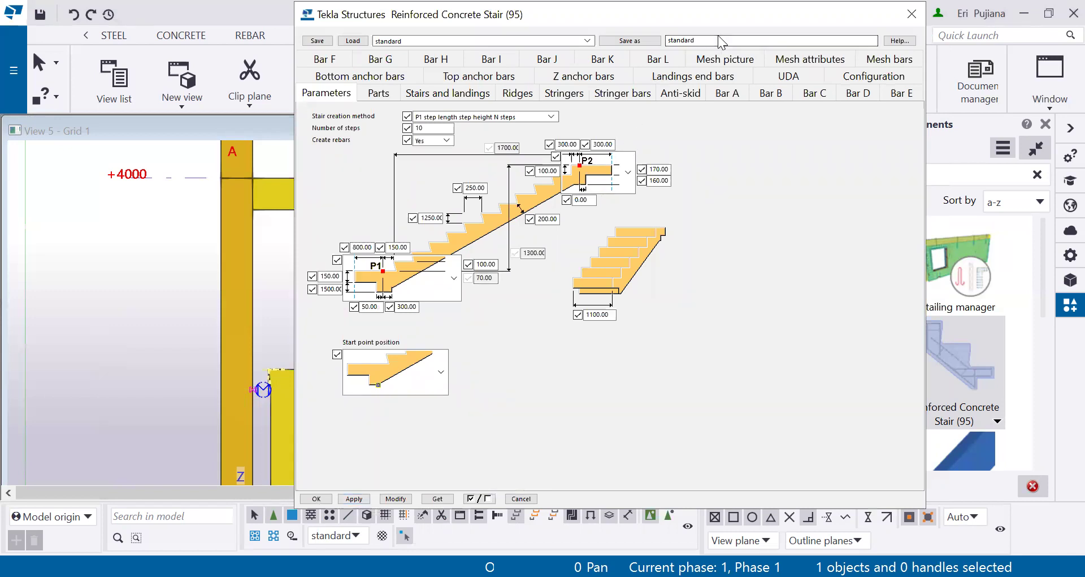
{"action": "mouse_move", "coordinate": [724, 18]}
{"action": "left_mouse_down"}
{"action": "mouse_move", "coordinate": [713, 59]}
{"action": "mouse_move", "coordinate": [716, 18]}
{"action": "left_mouse_up"}
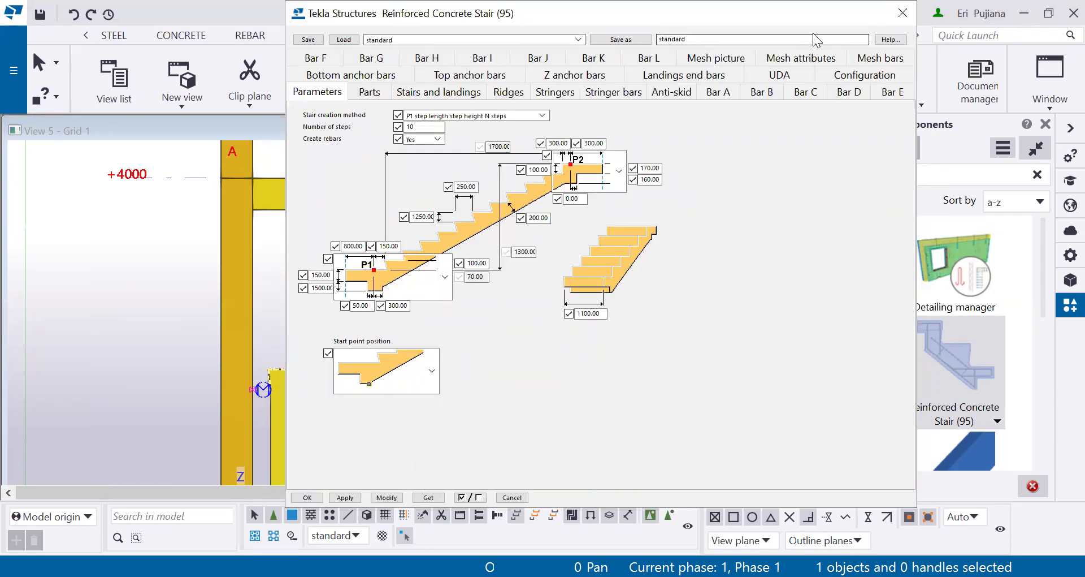
{"action": "left_click_drag", "start_coordinate": [706, 13], "coordinate": [715, 347]}
{"action": "scroll", "coordinate": [320, 256], "scroll_direction": "up", "scroll_amount": 3}
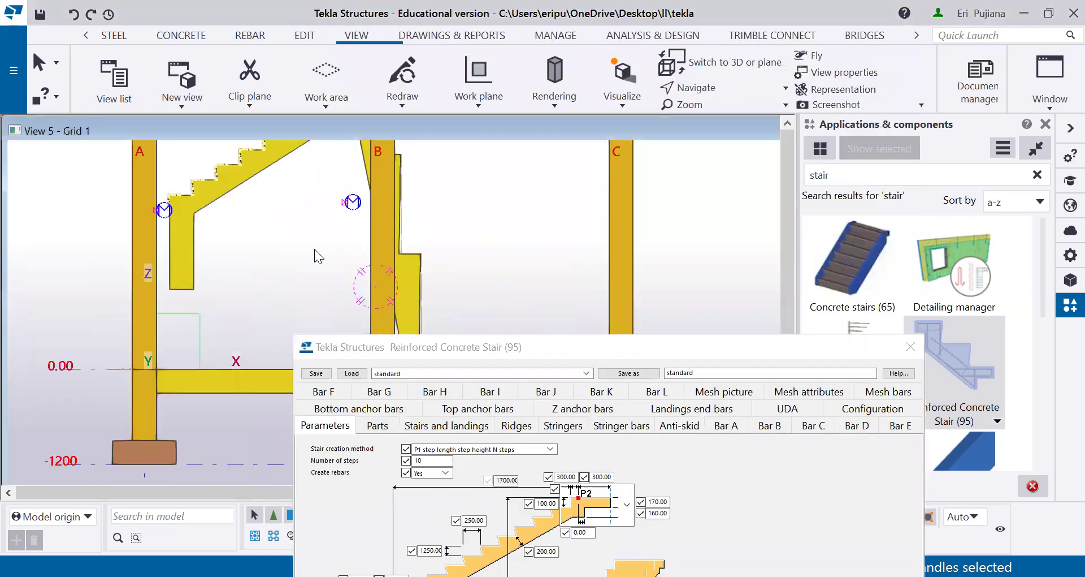
{"action": "scroll", "coordinate": [336, 271], "scroll_direction": "down", "scroll_amount": 4}
{"action": "middle_click_drag", "start_coordinate": [344, 271], "coordinate": [335, 269]}
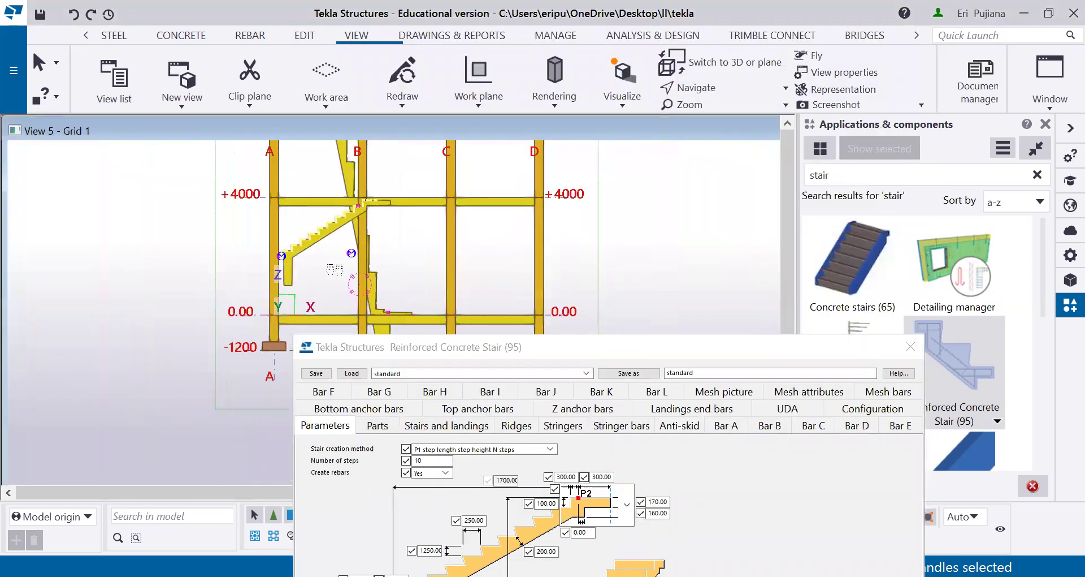
{"action": "scroll", "coordinate": [335, 269], "scroll_direction": "down", "scroll_amount": 2}
{"action": "scroll", "coordinate": [391, 290], "scroll_direction": "down", "scroll_amount": 1}
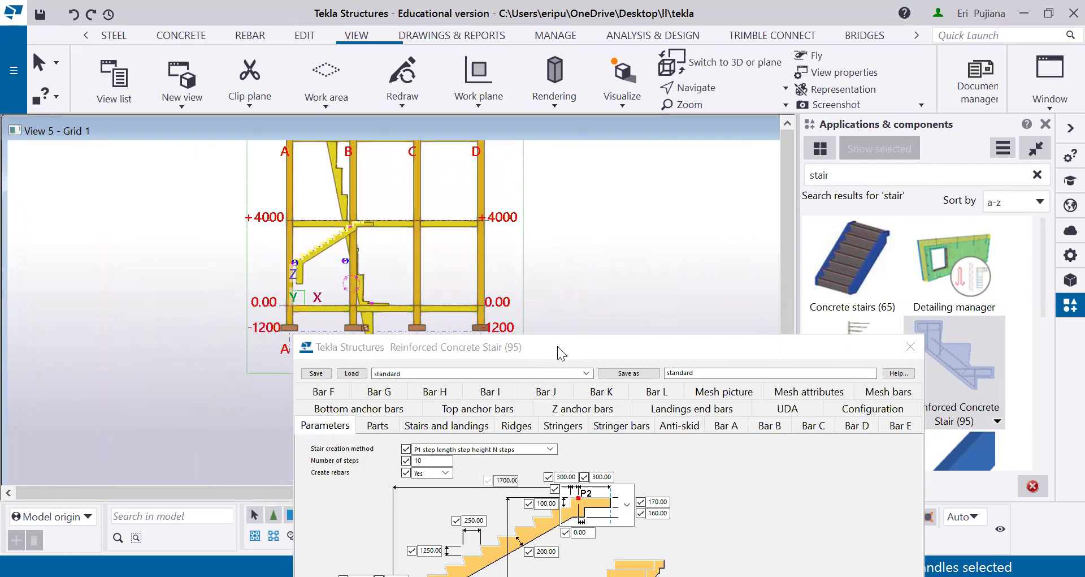
{"action": "left_click", "coordinate": [557, 346]}
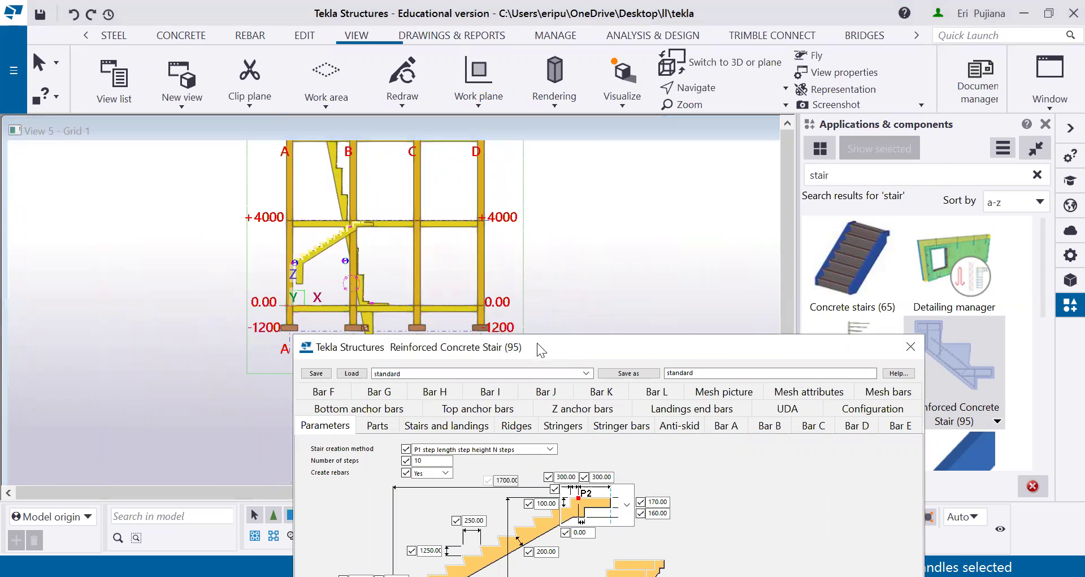
{"action": "left_click_drag", "start_coordinate": [537, 343], "coordinate": [503, 65]}
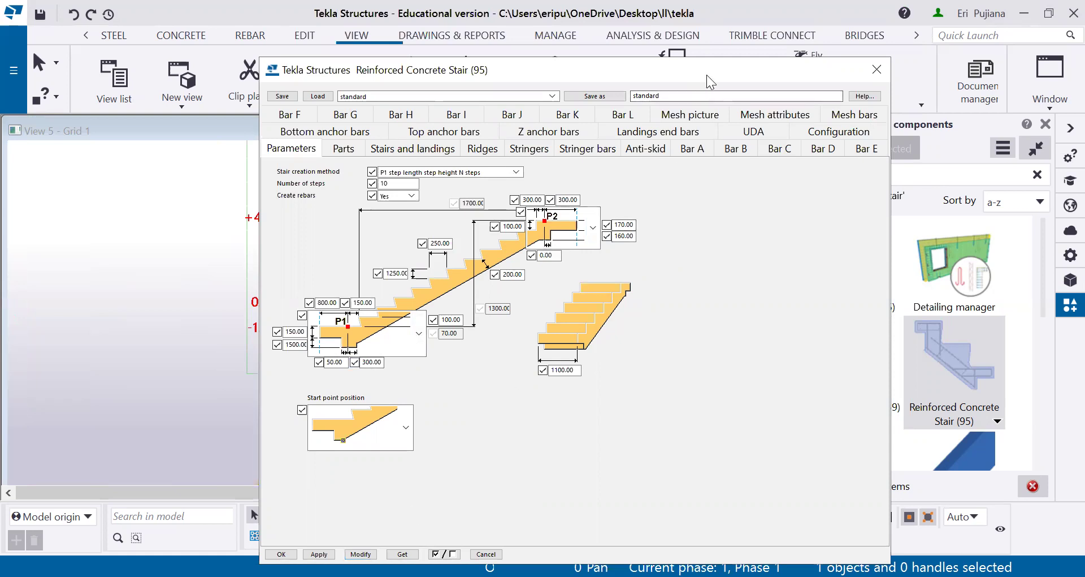
{"action": "left_click_drag", "start_coordinate": [707, 75], "coordinate": [655, 339]}
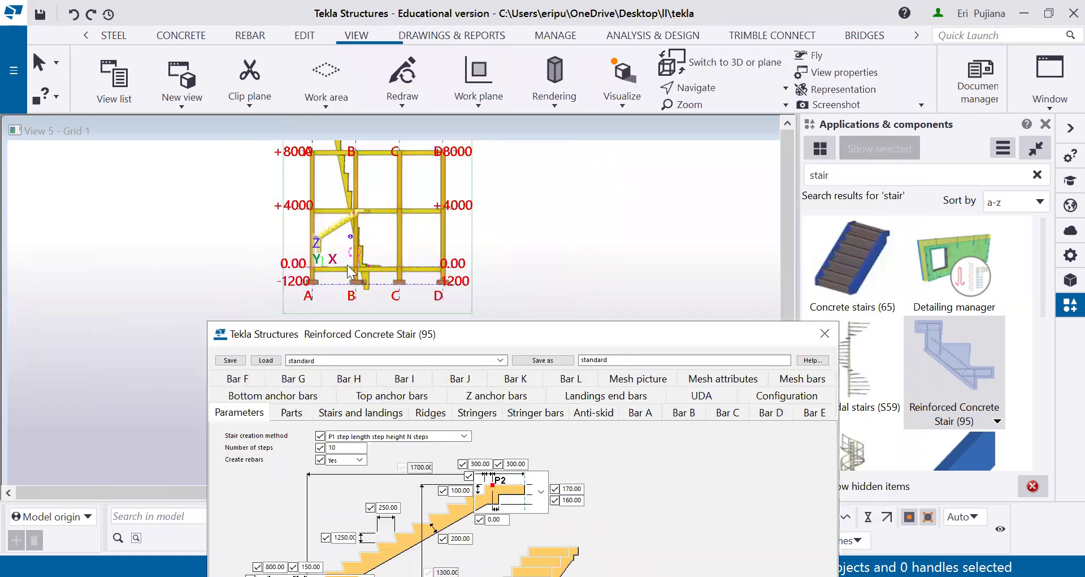
Undo the stair parameter modification and check both flights in the Grid 1 elevation
{"action": "left_click", "coordinate": [73, 15]}
{"action": "left_click", "coordinate": [72, 15]}
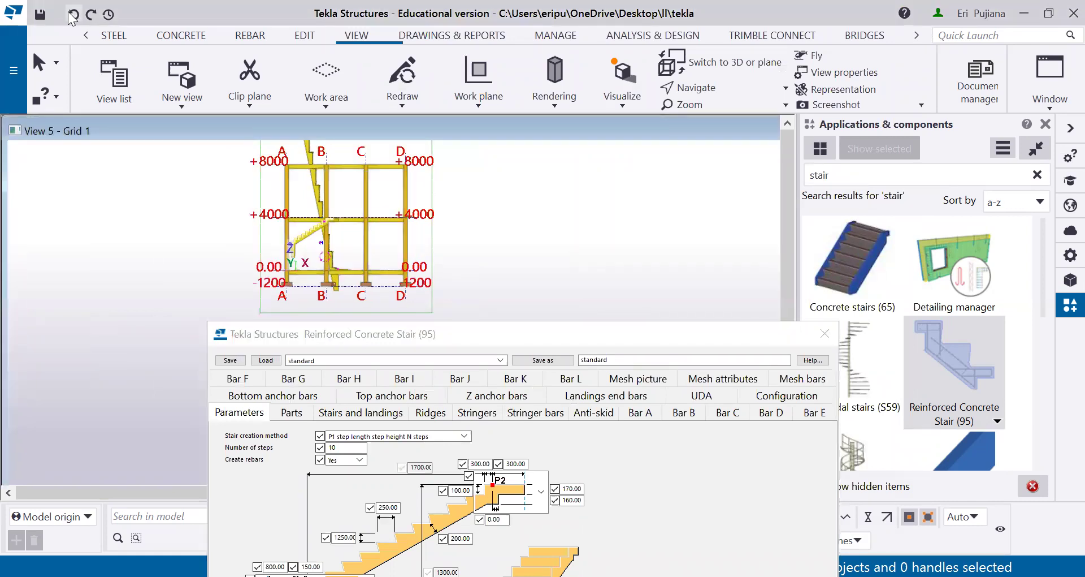
{"action": "scroll", "coordinate": [324, 268], "scroll_direction": "up", "scroll_amount": 2}
{"action": "scroll", "coordinate": [325, 269], "scroll_direction": "up", "scroll_amount": 2}
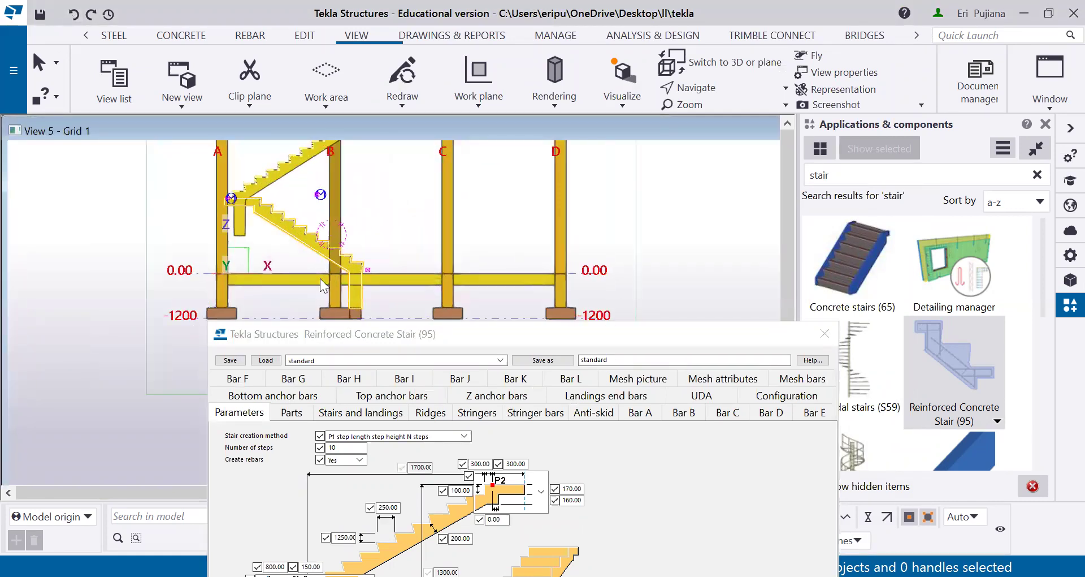
{"action": "scroll", "coordinate": [260, 236], "scroll_direction": "up", "scroll_amount": 3}
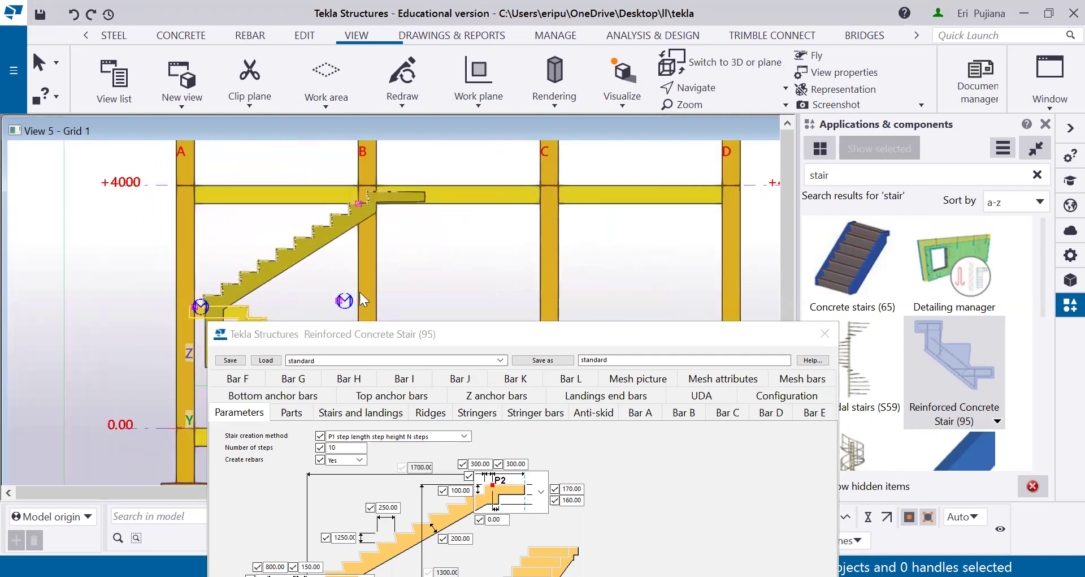
Try to modify the selected stair with the number of steps set to 8
{"action": "left_click", "coordinate": [364, 448]}
{"action": "key", "text": "BackSpace"}
{"action": "key", "text": "BackSpace"}
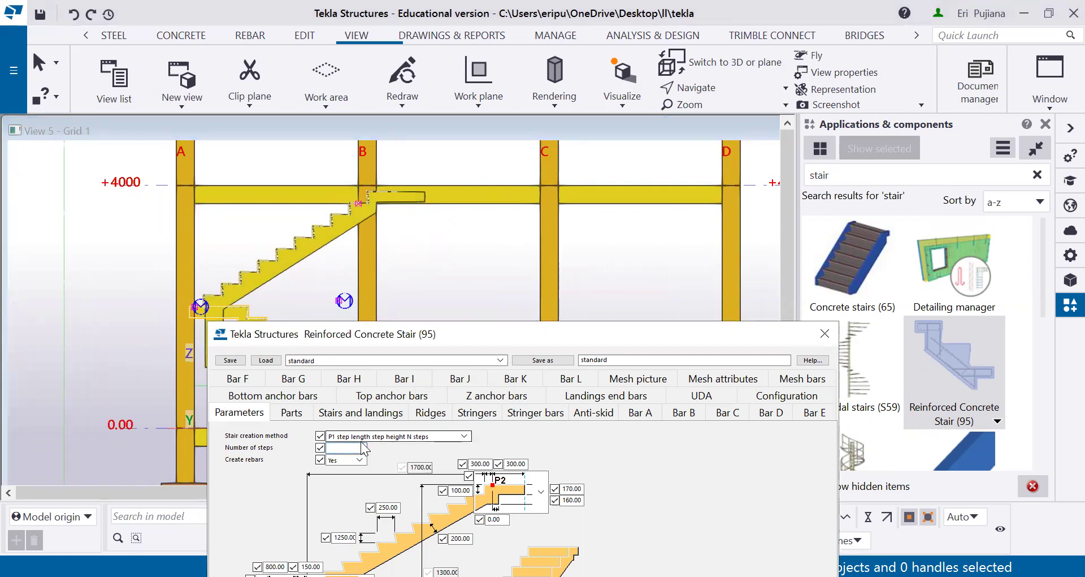
{"action": "type", "text": "8"}
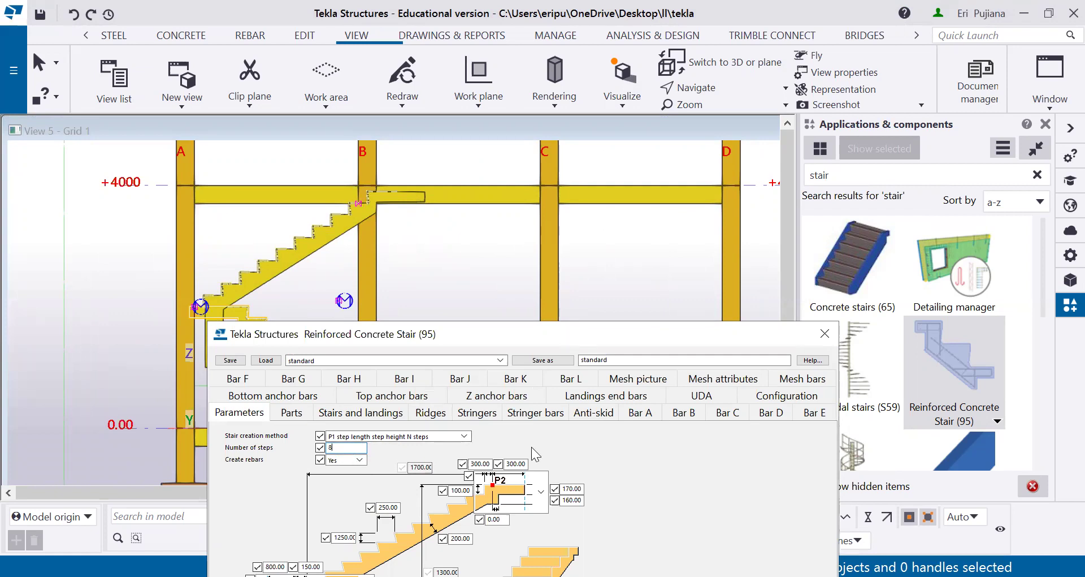
{"action": "left_click_drag", "start_coordinate": [481, 334], "coordinate": [622, 116]}
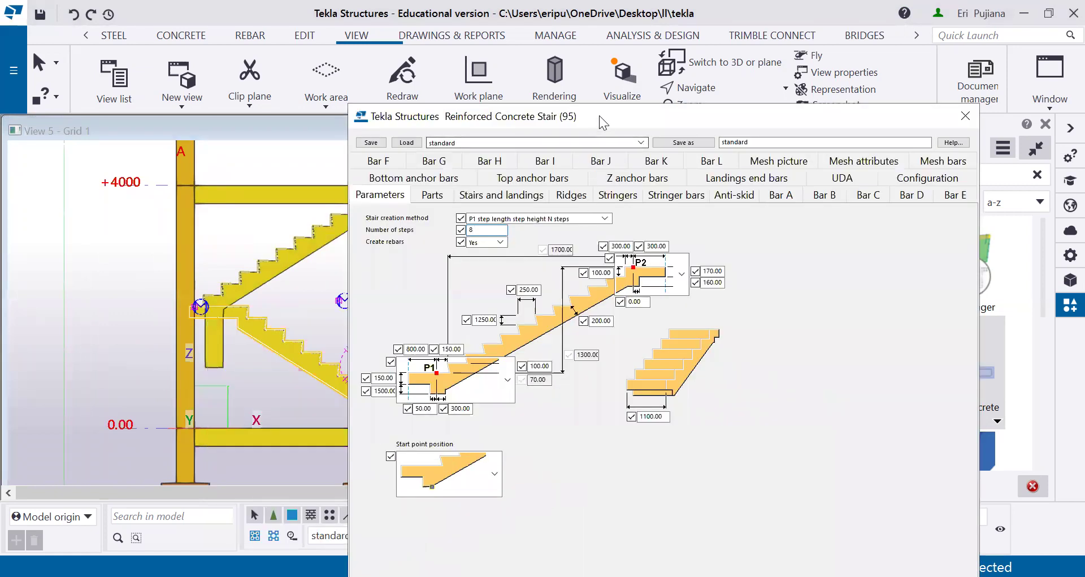
{"action": "left_click", "coordinate": [461, 516]}
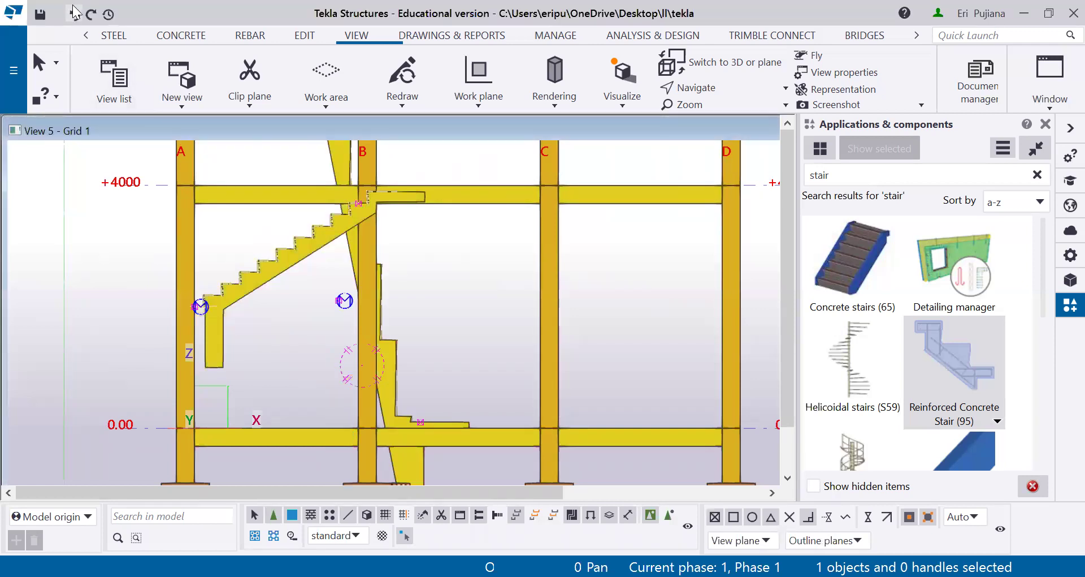
Undo the stair modification made with 8 steps
{"action": "left_click", "coordinate": [74, 12]}
{"action": "scroll", "coordinate": [382, 385], "scroll_direction": "down", "scroll_amount": 2}
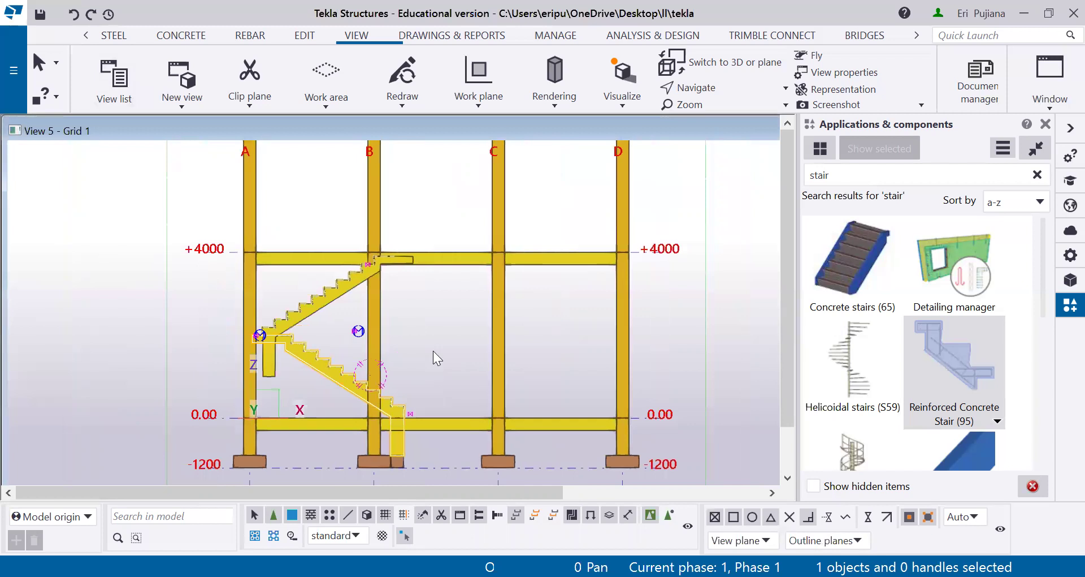
{"action": "scroll", "coordinate": [631, 252], "scroll_direction": "up", "scroll_amount": 2}
{"action": "scroll", "coordinate": [484, 288], "scroll_direction": "down", "scroll_amount": 2}
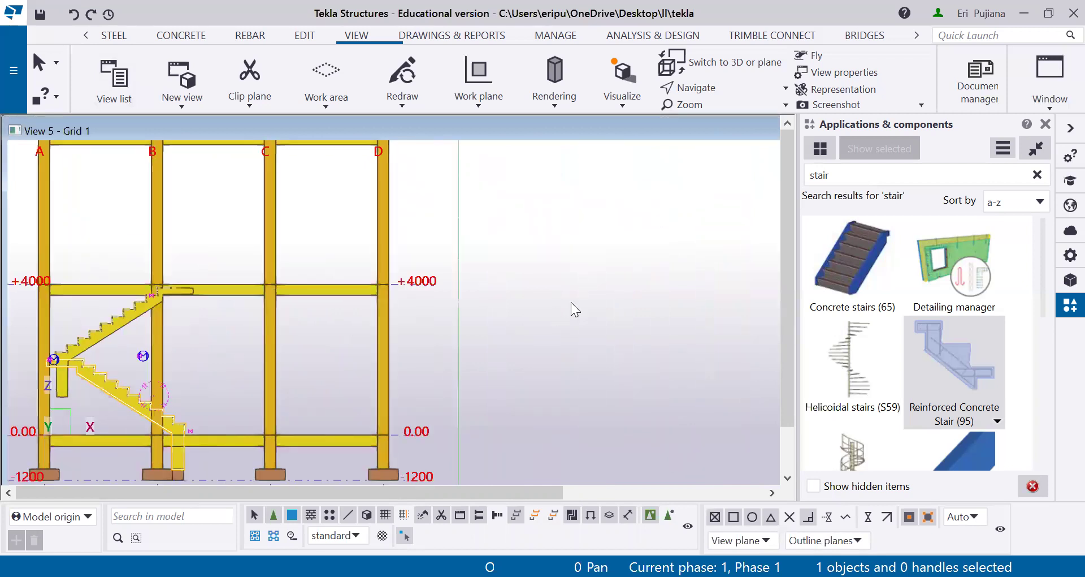
Close the stair properties and the Applications & components catalog, and switch View 5 - Grid 1 to a 3D view around the lower flight
{"action": "scroll", "coordinate": [571, 302], "scroll_direction": "down", "scroll_amount": 1}
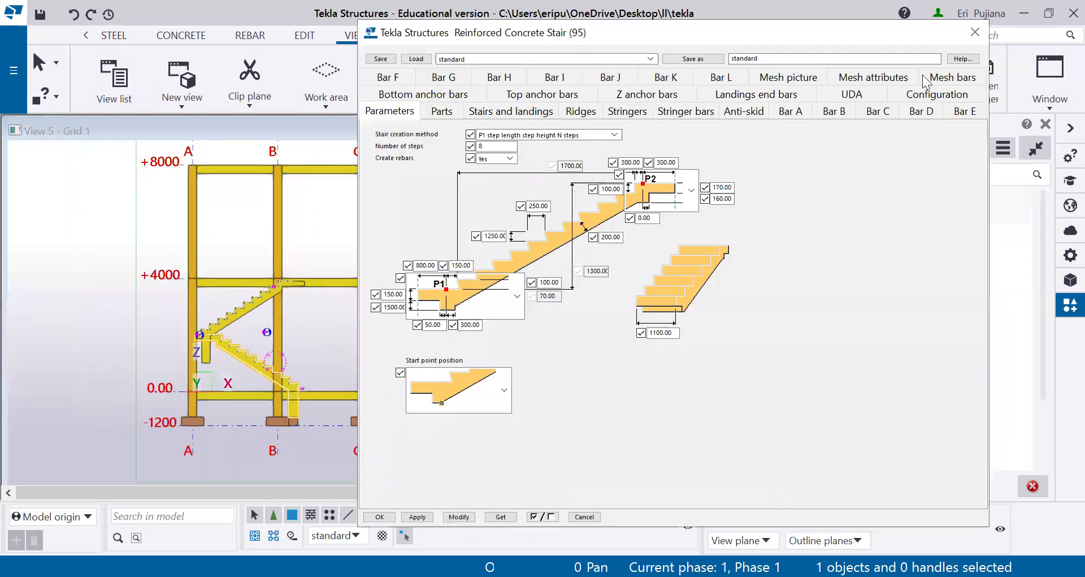
{"action": "left_click", "coordinate": [1030, 125]}
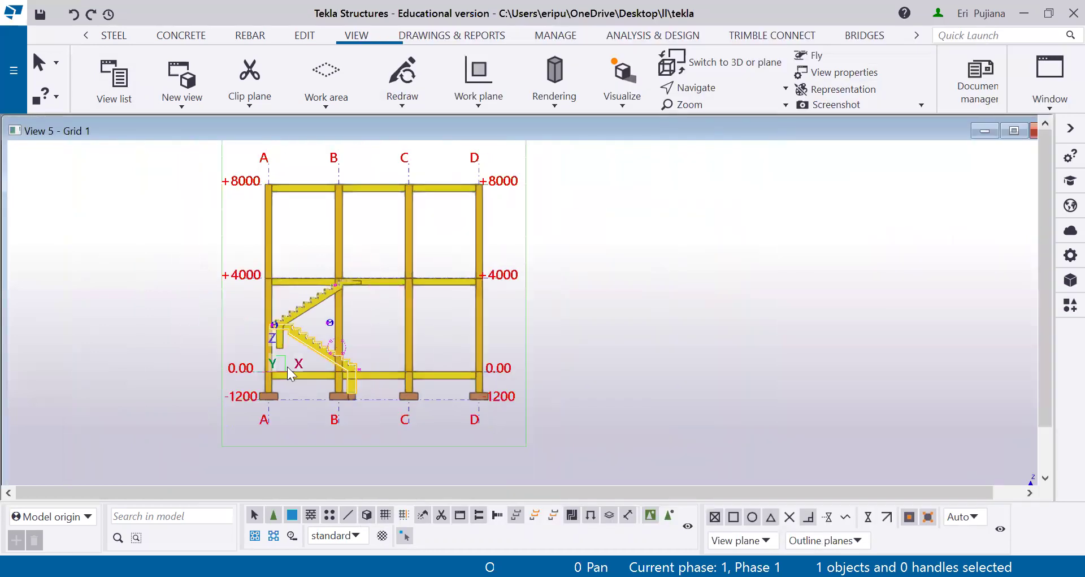
{"action": "scroll", "coordinate": [299, 347], "scroll_direction": "up", "scroll_amount": 5}
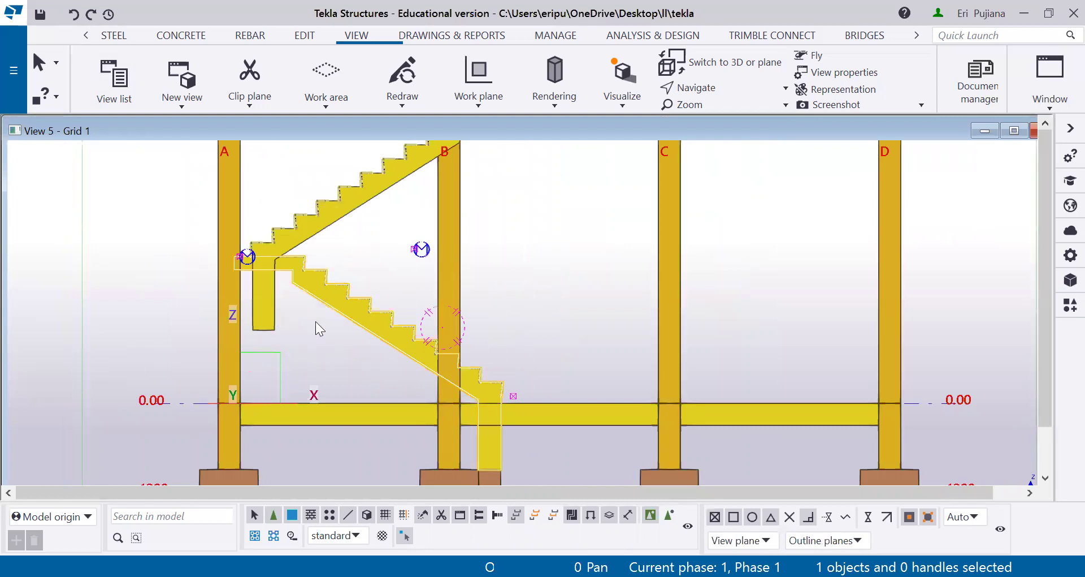
{"action": "scroll", "coordinate": [283, 316], "scroll_direction": "up", "scroll_amount": 1}
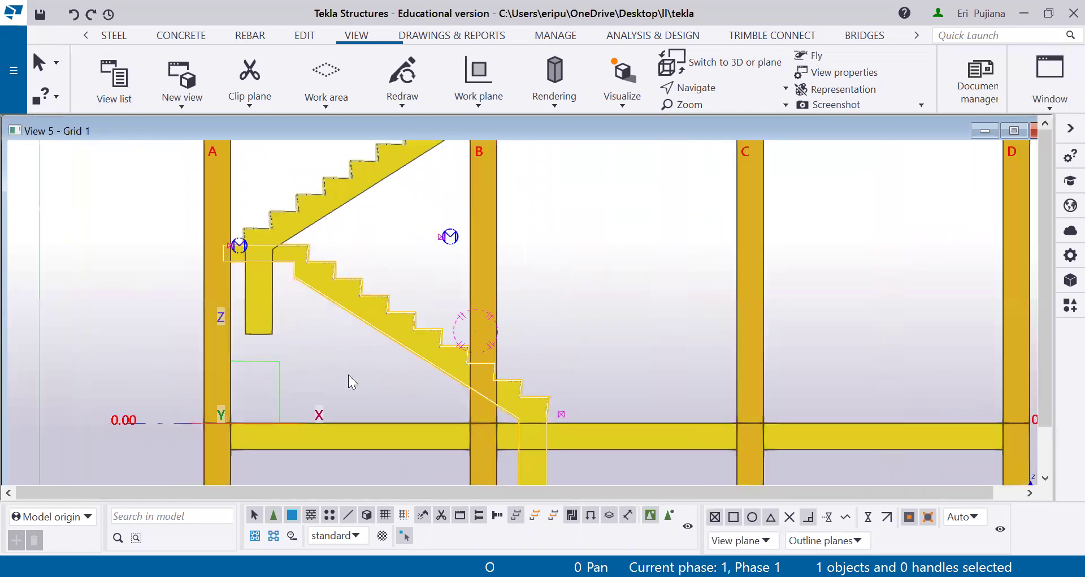
{"action": "key", "text": "ctrl+p"}
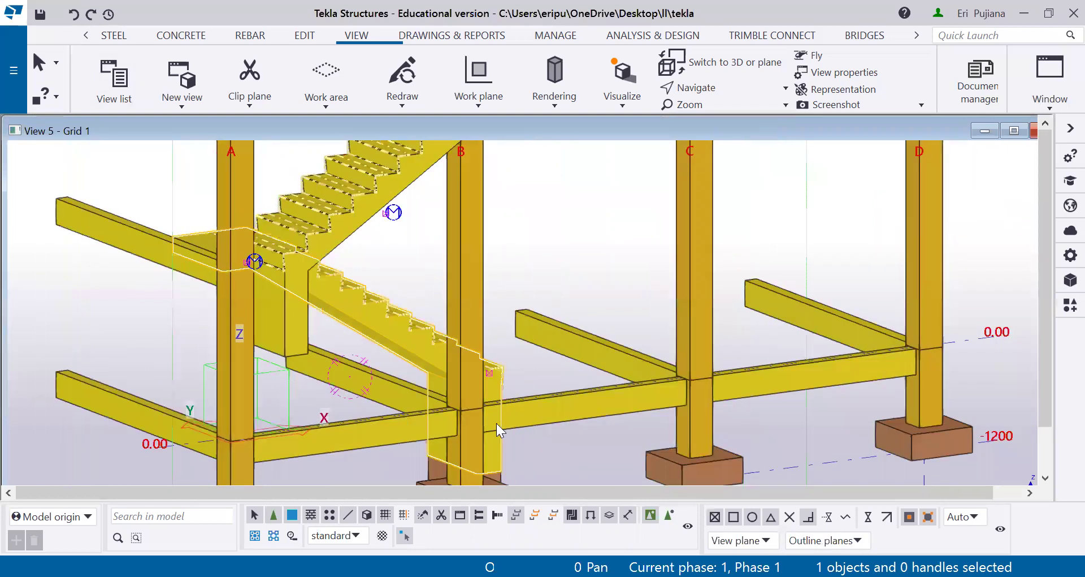
{"action": "middle_click_drag", "start_coordinate": [463, 419], "coordinate": [461, 397], "text": "ctrl"}
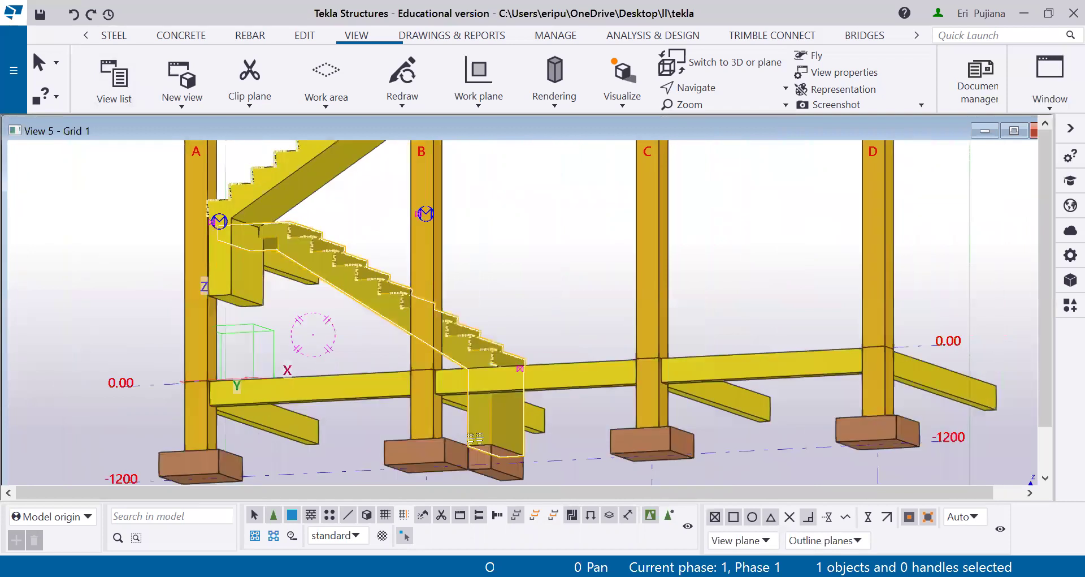
Examine both stair flights in View 5 - Grid 1 and in View 8 - 3d
{"action": "scroll", "coordinate": [475, 438], "scroll_direction": "up", "scroll_amount": 3}
{"action": "scroll", "coordinate": [421, 447], "scroll_direction": "down", "scroll_amount": 3}
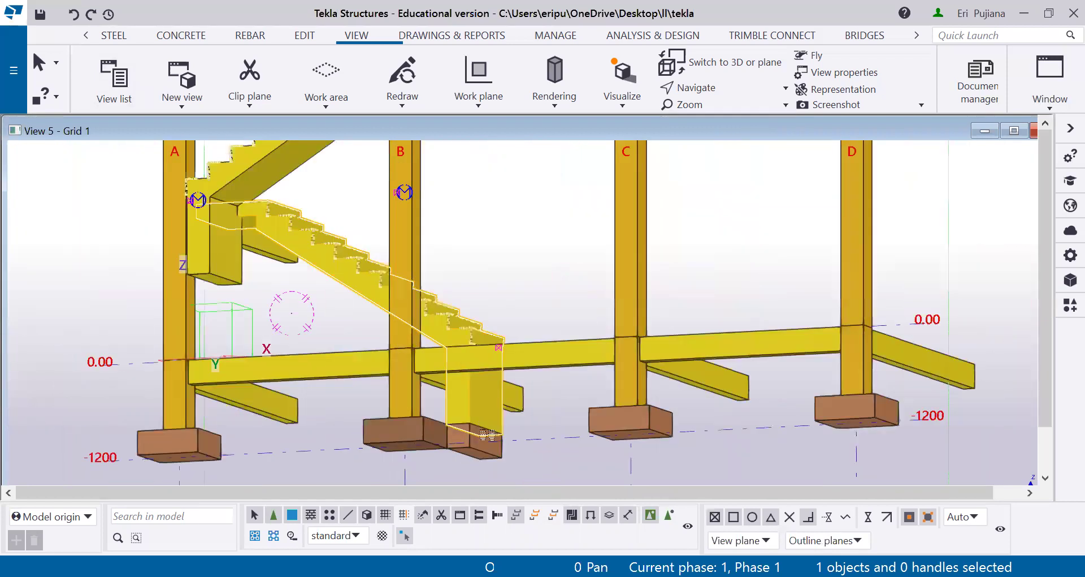
{"action": "middle_click_drag", "start_coordinate": [488, 434], "coordinate": [375, 443], "text": "ctrl"}
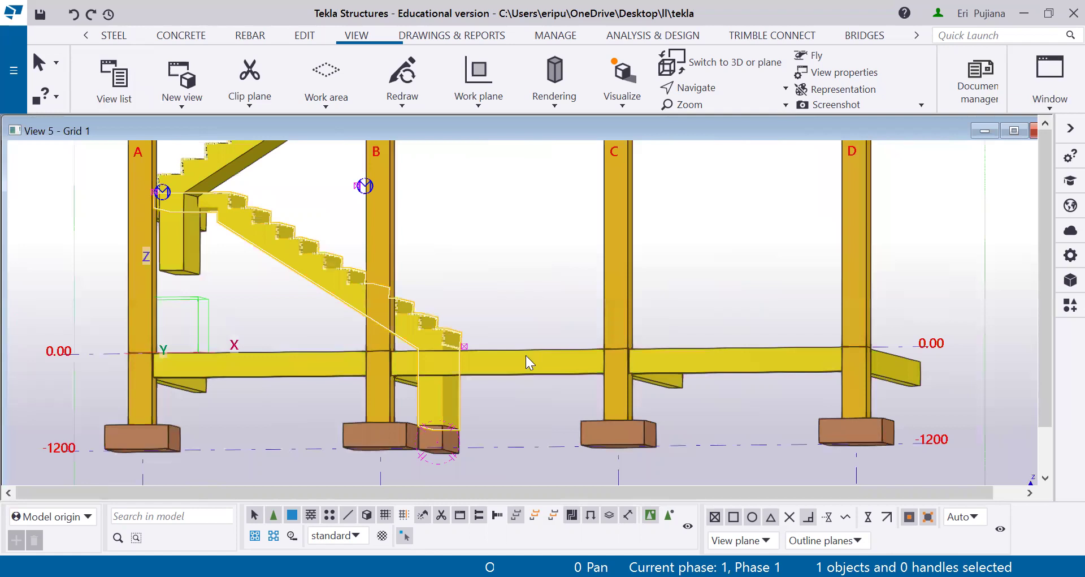
{"action": "scroll", "coordinate": [526, 362], "scroll_direction": "down", "scroll_amount": 2}
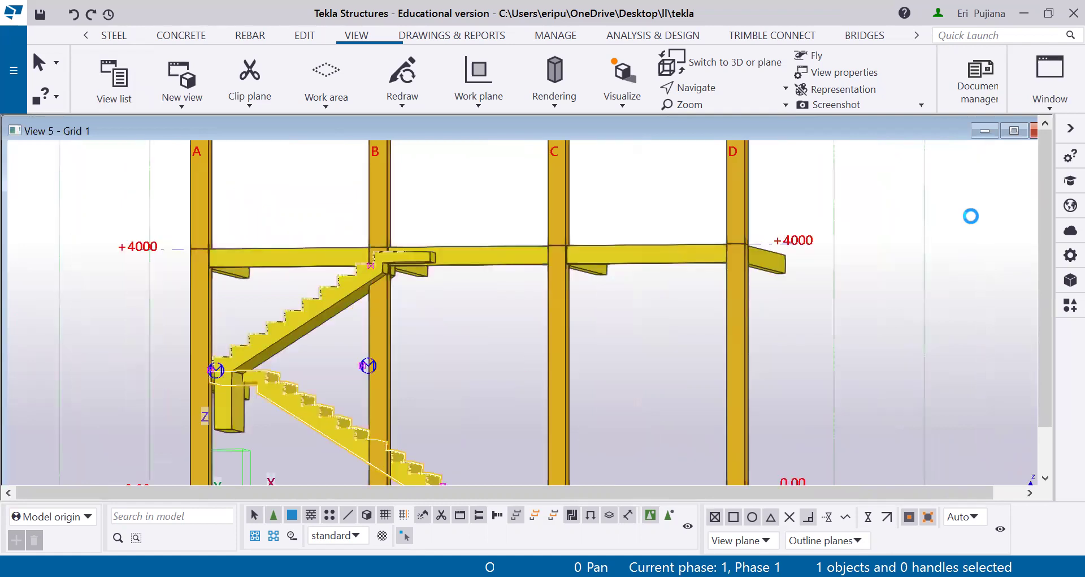
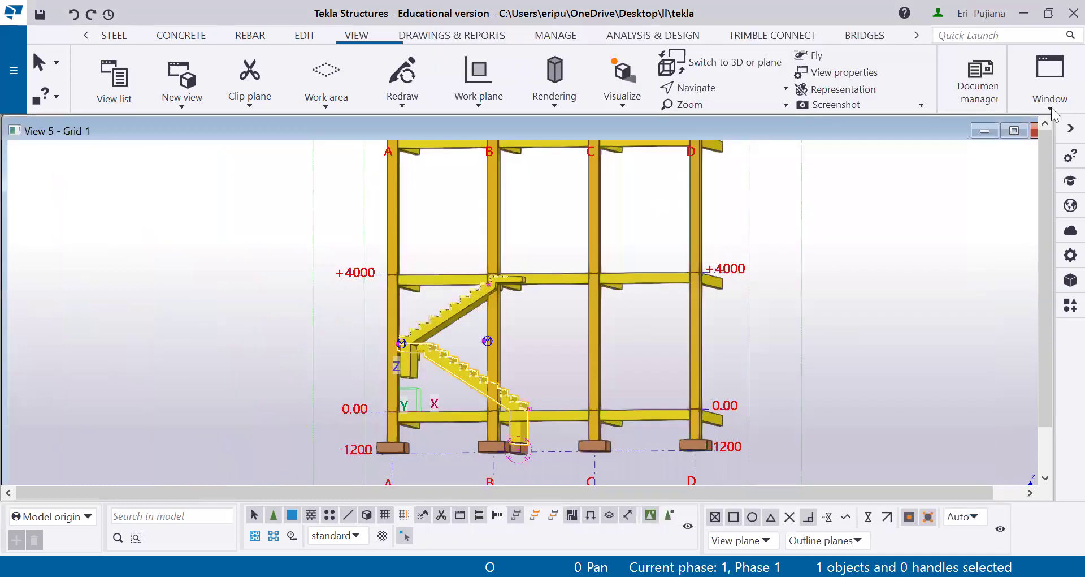
{"action": "left_click", "coordinate": [1050, 101]}
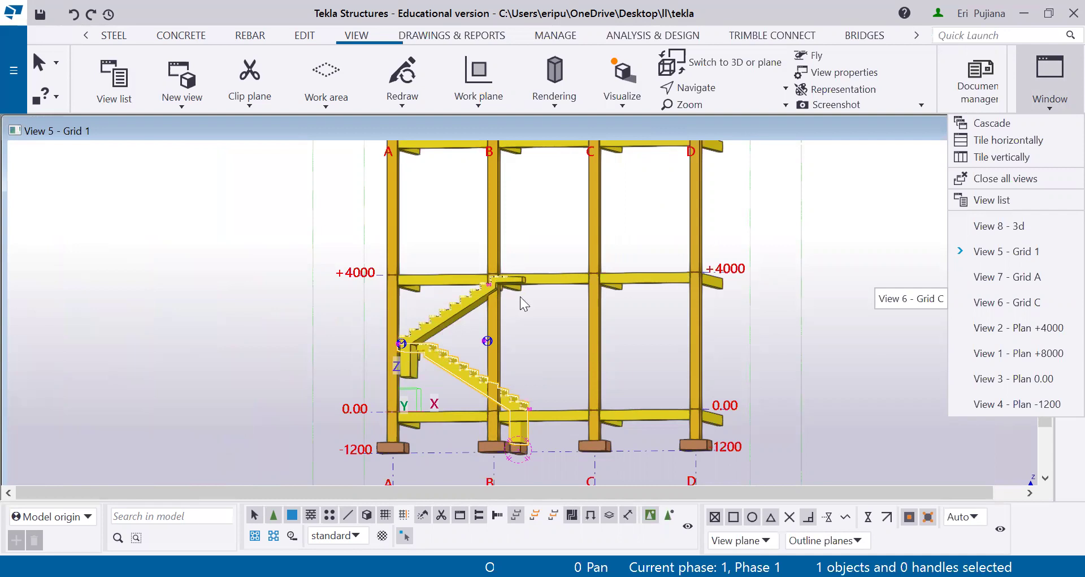
{"action": "left_click", "coordinate": [999, 226]}
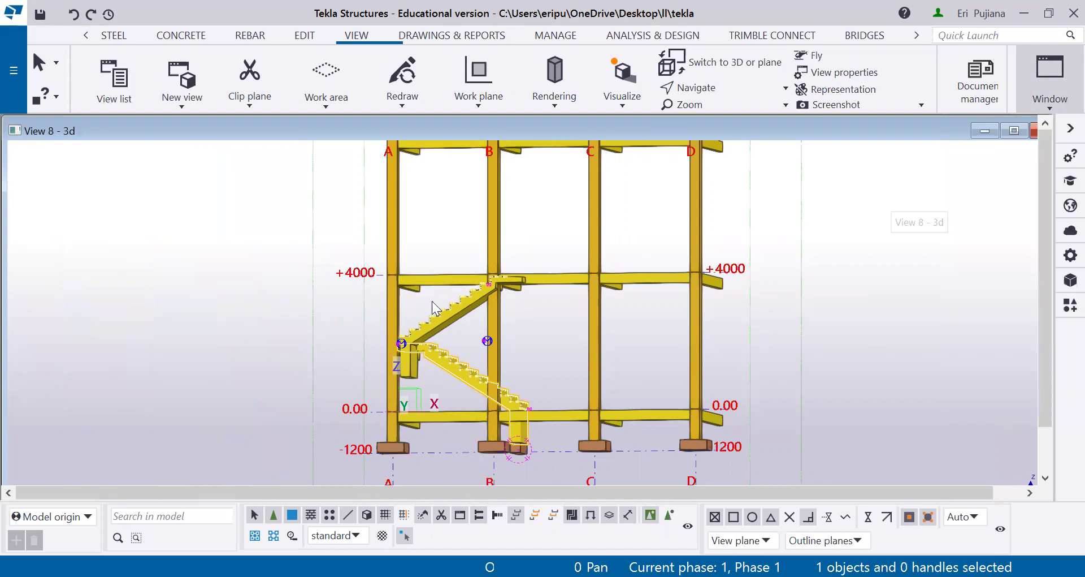
{"action": "scroll", "coordinate": [428, 291], "scroll_direction": "up", "scroll_amount": 3}
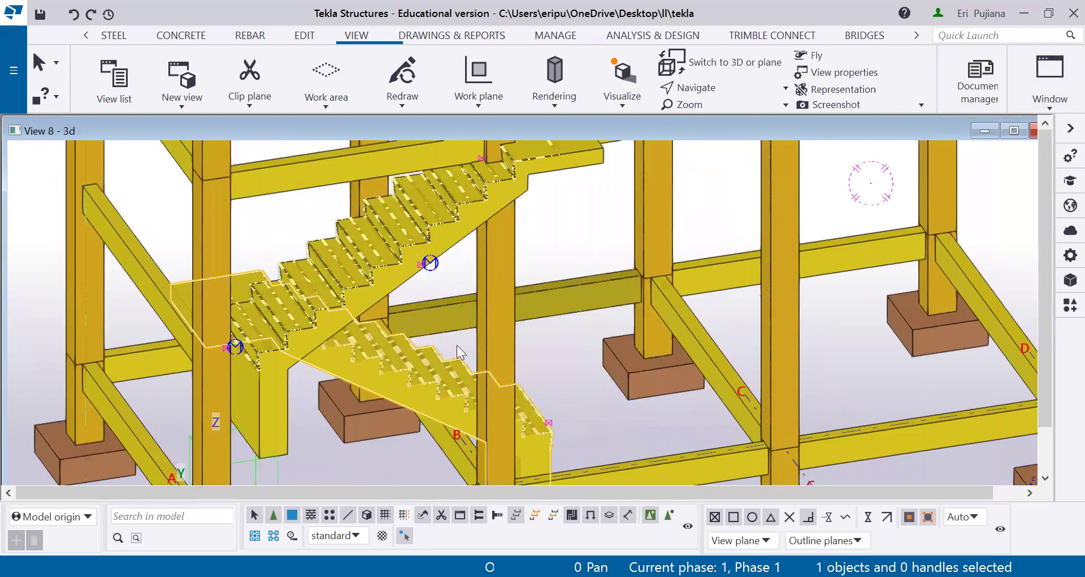
{"action": "scroll", "coordinate": [457, 345], "scroll_direction": "down", "scroll_amount": 1}
{"action": "scroll", "coordinate": [525, 308], "scroll_direction": "down", "scroll_amount": 2}
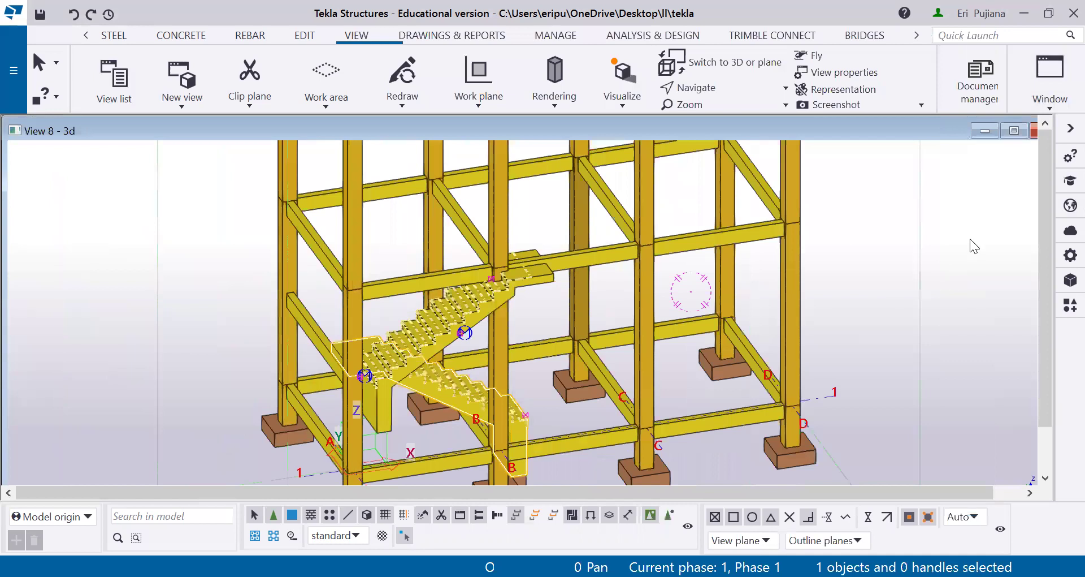
{"action": "key", "text": "ctrl+c"}
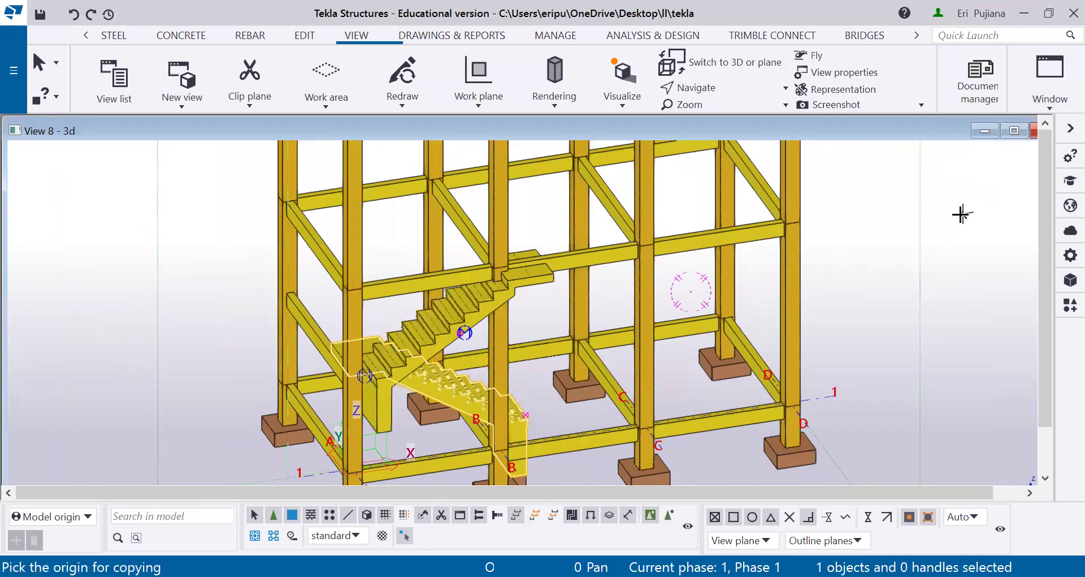
{"action": "key", "text": "Escape"}
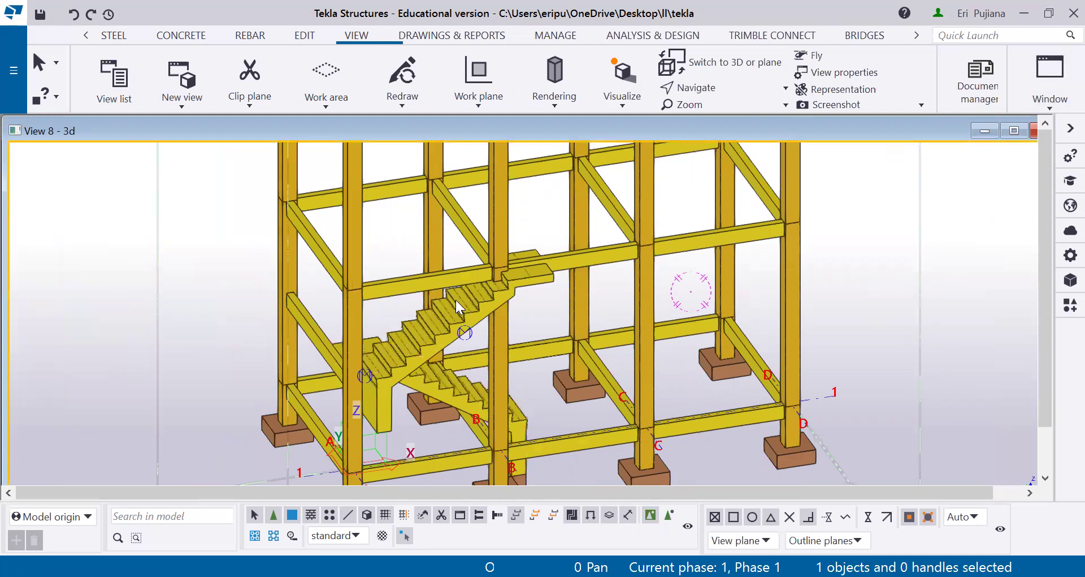
In the upper flight's stair properties, choose P1 step length step height N steps and set both horizontal lengths at P2 to 300
{"action": "scroll", "coordinate": [453, 294], "scroll_direction": "up", "scroll_amount": 2}
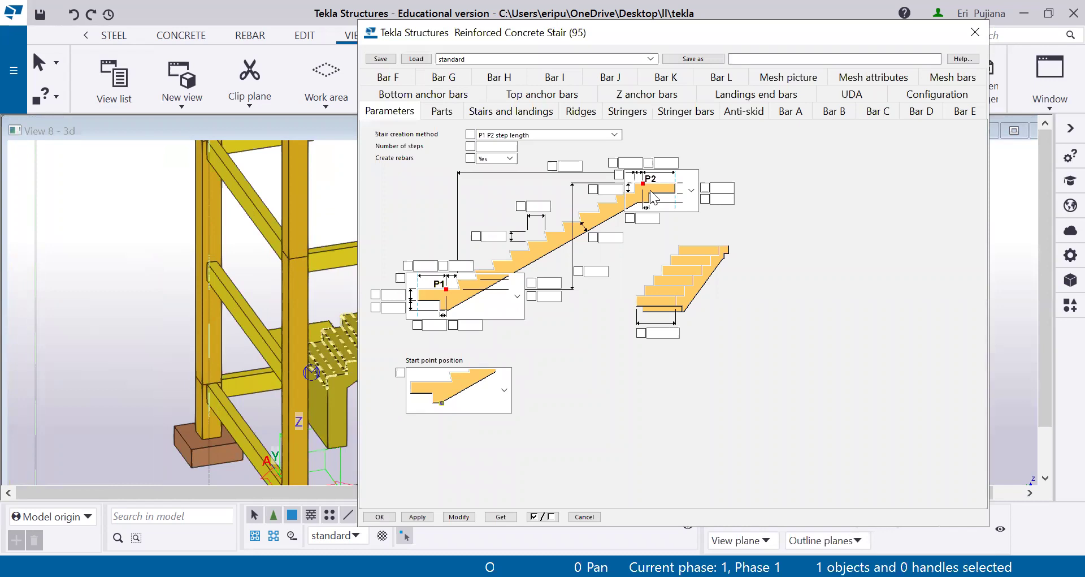
{"action": "key", "text": "Down"}
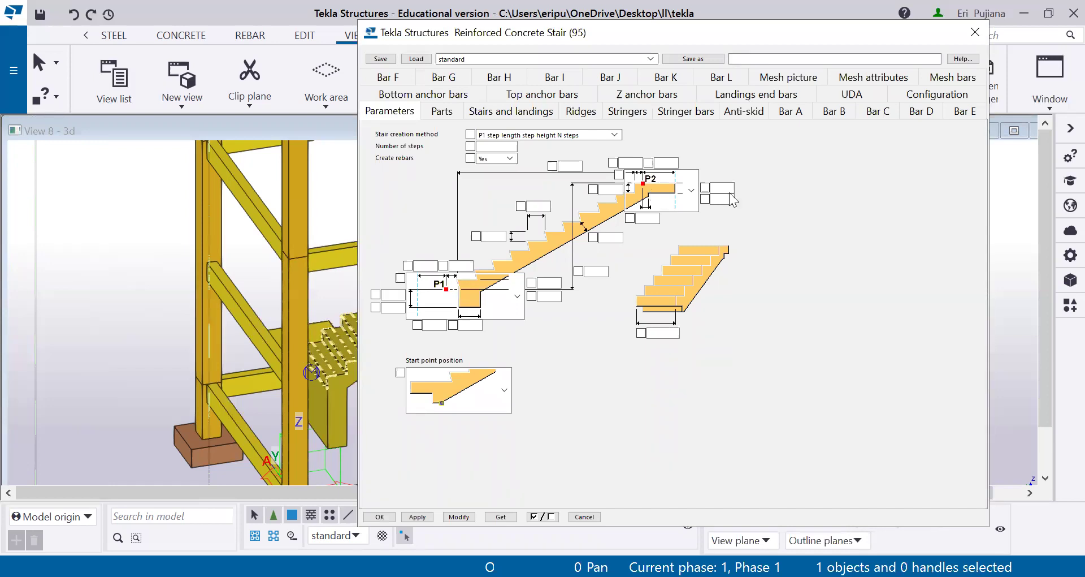
{"action": "left_click", "coordinate": [678, 162]}
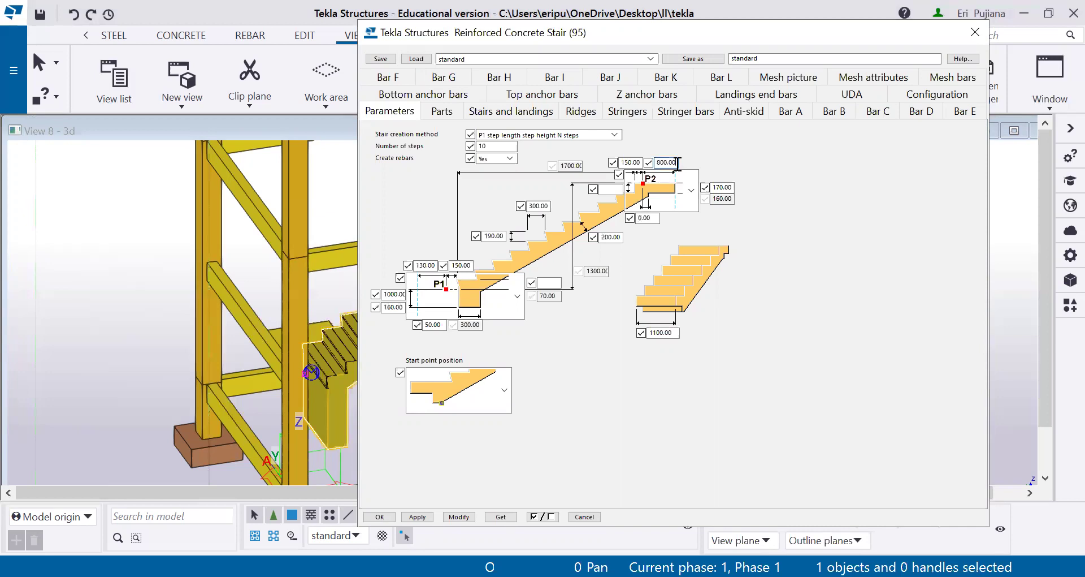
{"action": "type", "text": "300"}
{"action": "left_click", "coordinate": [641, 162]}
{"action": "key", "text": "BackSpace"}
{"action": "key", "text": "BackSpace"}
{"action": "key", "text": "BackSpace"}
{"action": "key", "text": "BackSpace"}
{"action": "key", "text": "BackSpace"}
{"action": "key", "text": "BackSpace"}
{"action": "type", "text": "300"}
Set the height dimension at P2 to 100, and both the step length and the step height to 250
{"action": "left_click", "coordinate": [620, 188]}
{"action": "type", "text": "100"}
{"action": "left_click", "coordinate": [549, 205]}
{"action": "key", "text": "BackSpace"}
{"action": "key", "text": "BackSpace"}
{"action": "key", "text": "BackSpace"}
{"action": "key", "text": "BackSpace"}
{"action": "key", "text": "BackSpace"}
{"action": "key", "text": "BackSpace"}
{"action": "type", "text": "250"}
{"action": "key", "text": "Tab"}
{"action": "type", "text": "1900"}
{"action": "key", "text": "BackSpace"}
{"action": "key", "text": "BackSpace"}
{"action": "key", "text": "BackSpace"}
{"action": "type", "text": "25"}
Set the length of the lower landing beyond P1 to 800
{"action": "left_click", "coordinate": [436, 263]}
{"action": "key", "text": "BackSpace"}
{"action": "key", "text": "BackSpace"}
{"action": "key", "text": "BackSpace"}
{"action": "key", "text": "BackSpace"}
{"action": "key", "text": "BackSpace"}
{"action": "key", "text": "BackSpace"}
{"action": "type", "text": "200"}
Set both vertical dimensions of the lower landing at P1 to 150
{"action": "left_click", "coordinate": [401, 294]}
{"action": "key", "text": "BackSpace"}
{"action": "key", "text": "BackSpace"}
{"action": "key", "text": "BackSpace"}
{"action": "key", "text": "BackSpace"}
{"action": "key", "text": "BackSpace"}
{"action": "key", "text": "BackSpace"}
{"action": "key", "text": "BackSpace"}
{"action": "type", "text": "6500"}
{"action": "key", "text": "BackSpace"}
{"action": "left_click", "coordinate": [402, 307]}
{"action": "key", "text": "BackSpace"}
{"action": "key", "text": "BackSpace"}
{"action": "key", "text": "BackSpace"}
{"action": "key", "text": "BackSpace"}
{"action": "key", "text": "BackSpace"}
{"action": "key", "text": "BackSpace"}
{"action": "type", "text": "150"}
Choose the lower end shape with a landing and downstand, set the vertical offset at P1 to 100, and modify the upper flight
{"action": "left_click", "coordinate": [509, 298]}
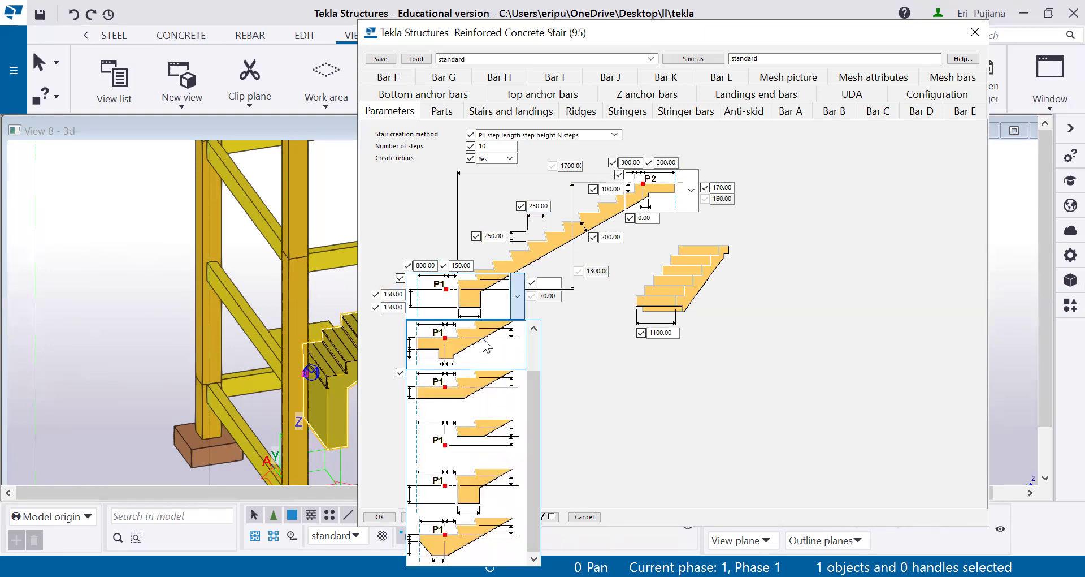
{"action": "left_click", "coordinate": [485, 343]}
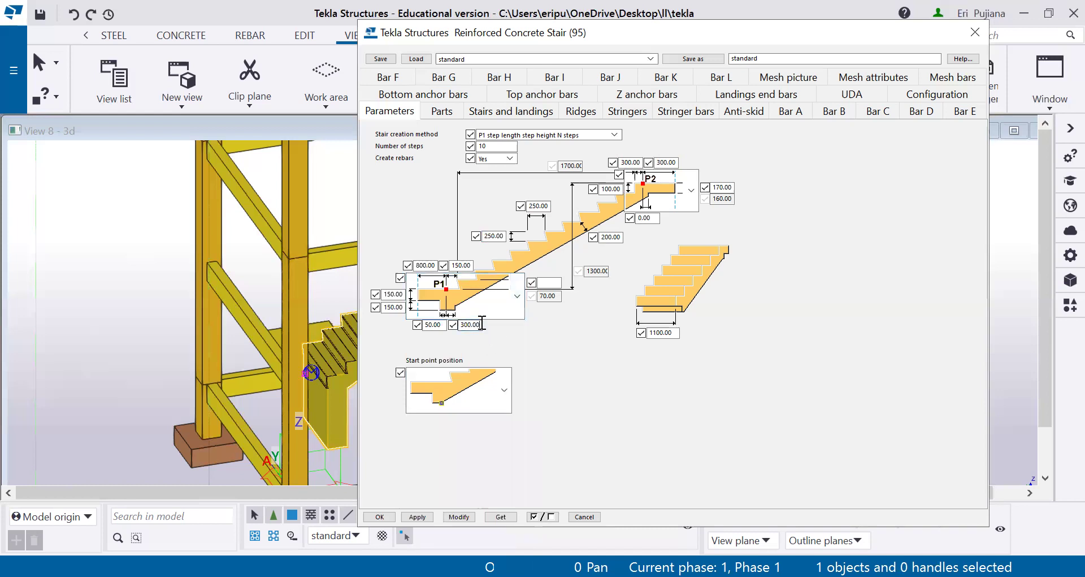
{"action": "left_click", "coordinate": [481, 325]}
{"action": "left_click", "coordinate": [557, 282]}
{"action": "type", "text": "100"}
{"action": "left_click", "coordinate": [468, 516]}
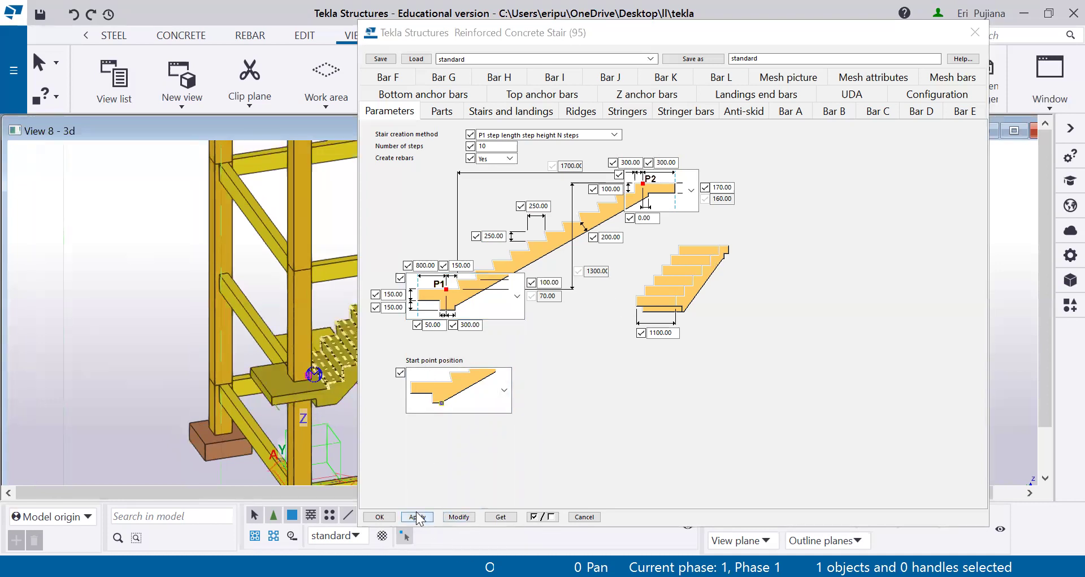
{"action": "left_click", "coordinate": [417, 516]}
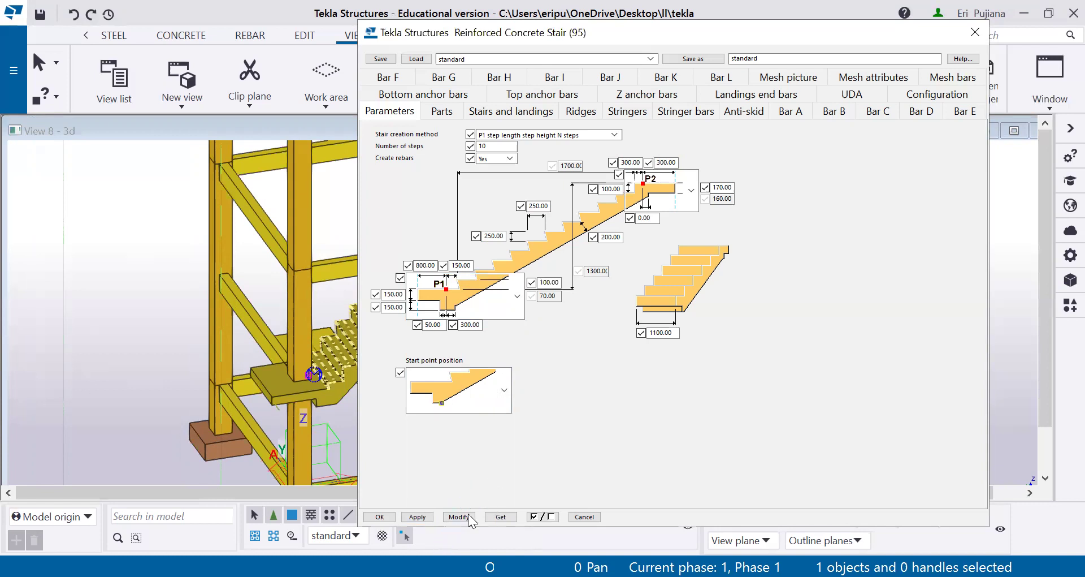
{"action": "left_click", "coordinate": [389, 517]}
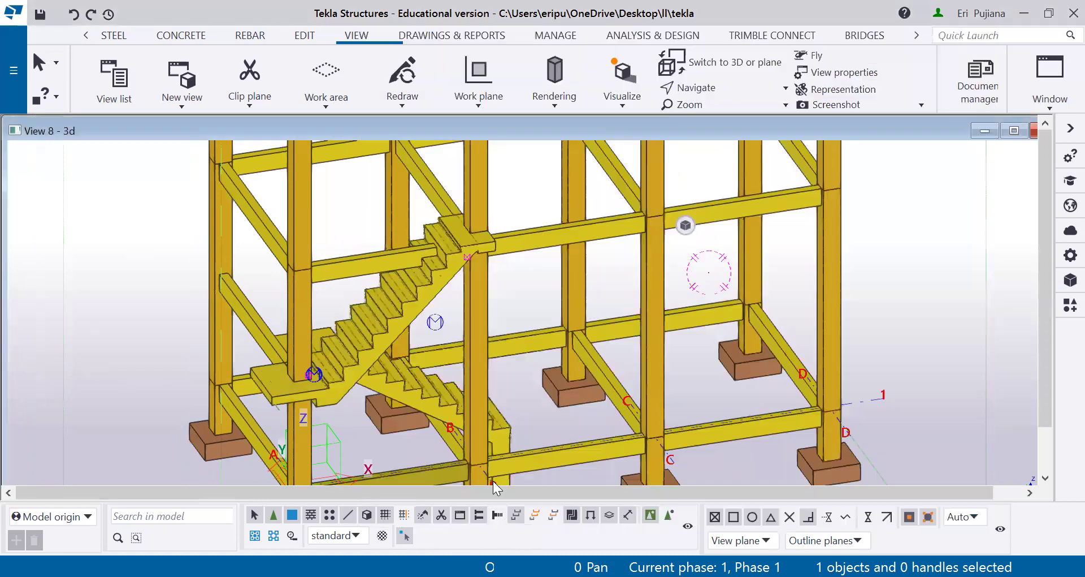
Check the modified upper flight in the Grid 1 and Grid A elevations and in View 8 - 3d
{"action": "scroll", "coordinate": [686, 225], "scroll_direction": "up", "scroll_amount": 4}
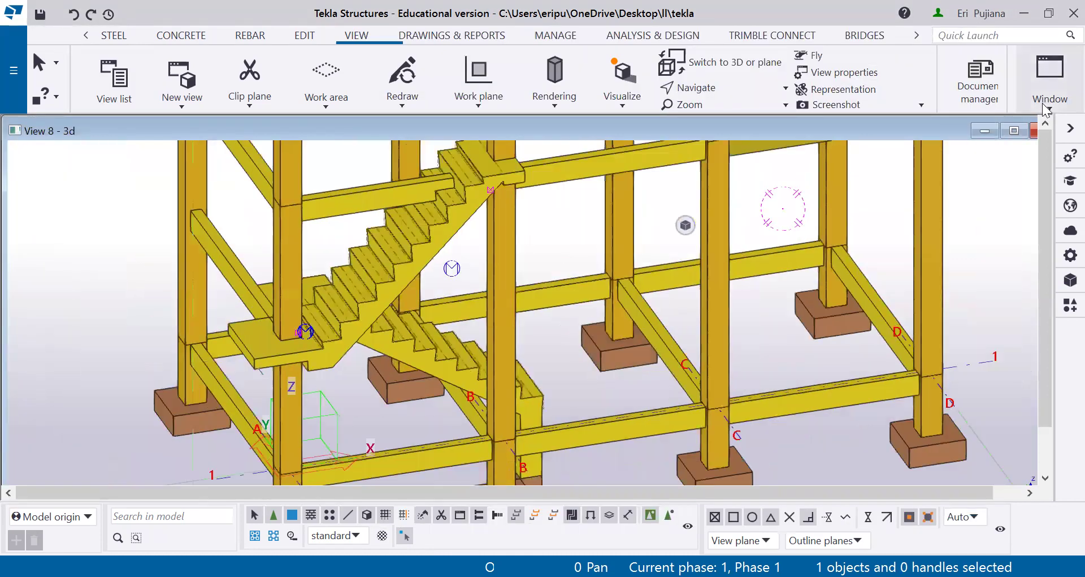
{"action": "left_click", "coordinate": [1047, 110]}
{"action": "left_click", "coordinate": [1046, 262]}
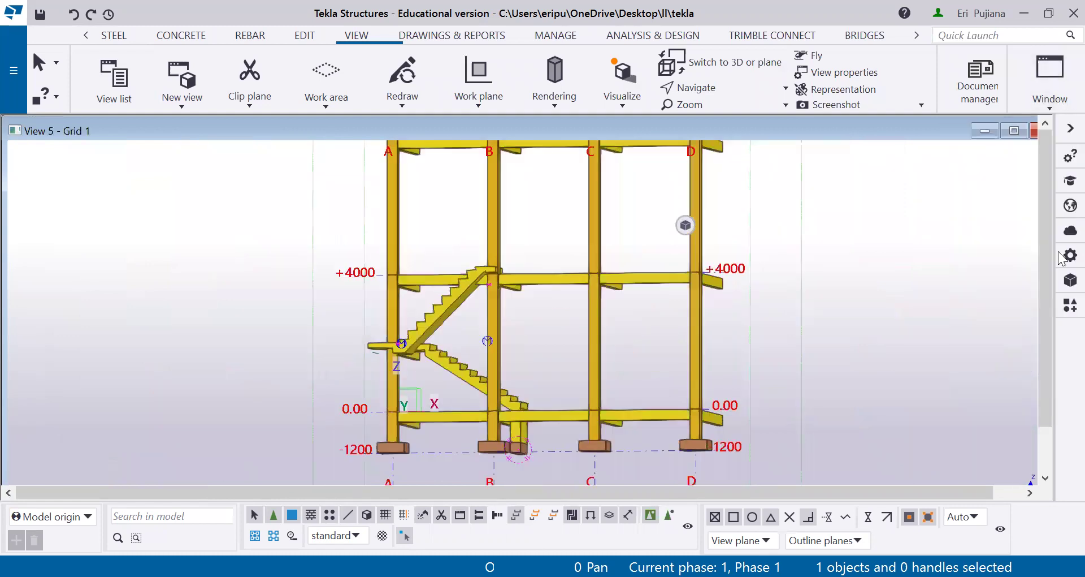
{"action": "left_click", "coordinate": [1049, 85]}
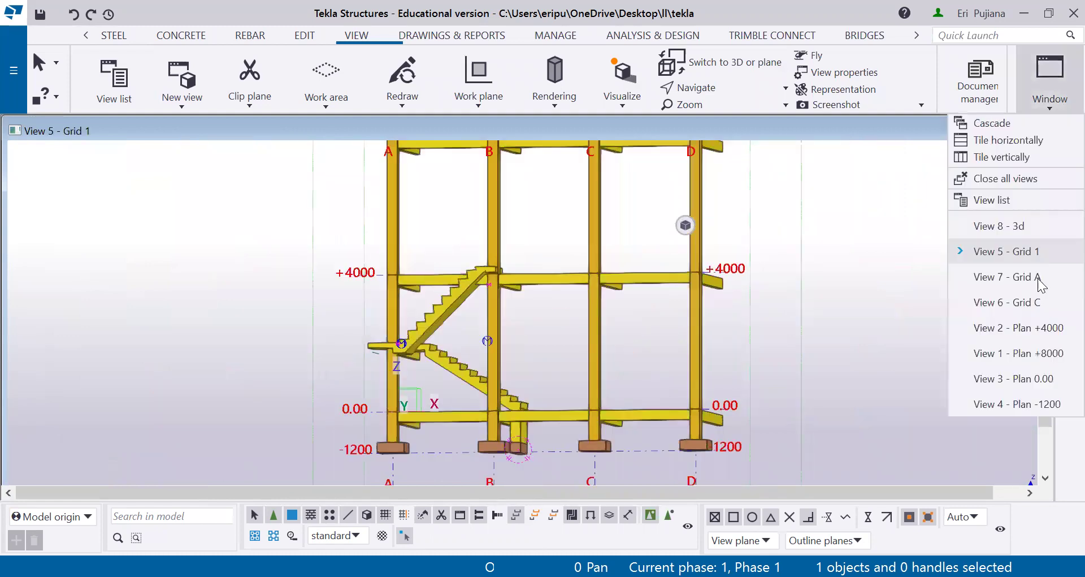
{"action": "left_click", "coordinate": [1007, 276]}
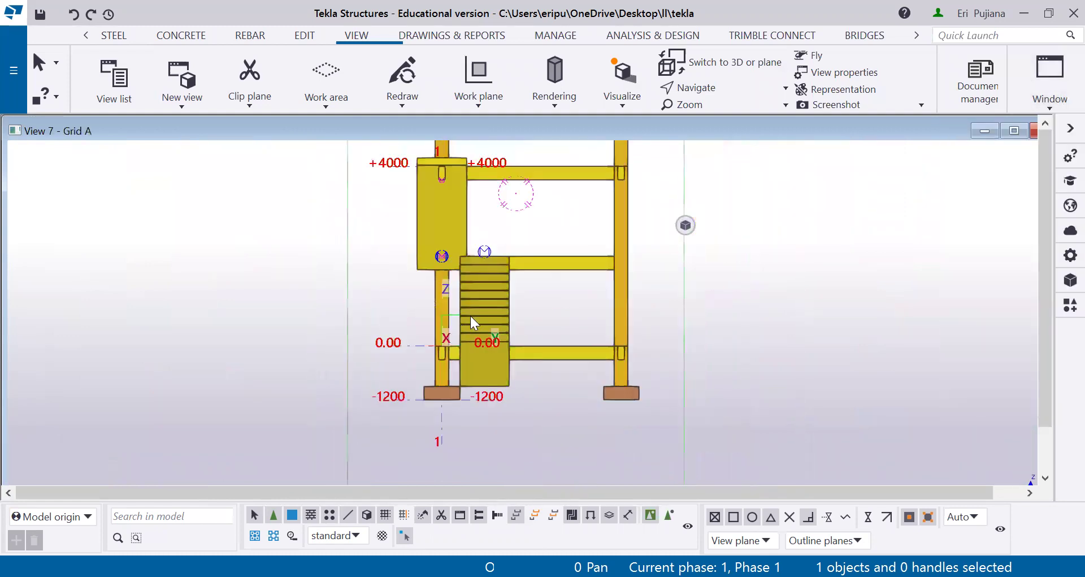
{"action": "left_click", "coordinate": [1060, 102]}
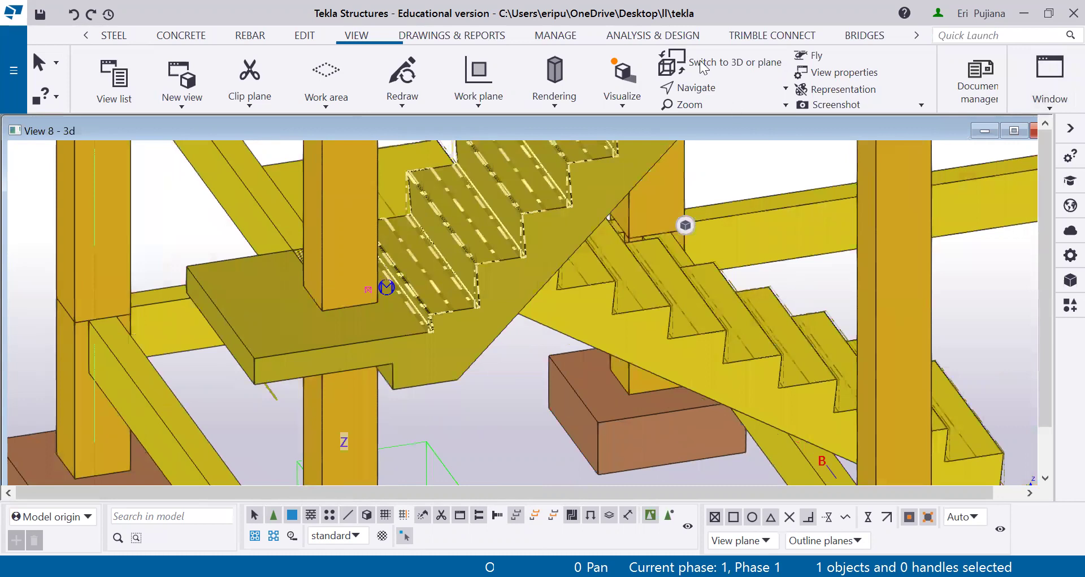
{"action": "key", "text": "ctrl+p"}
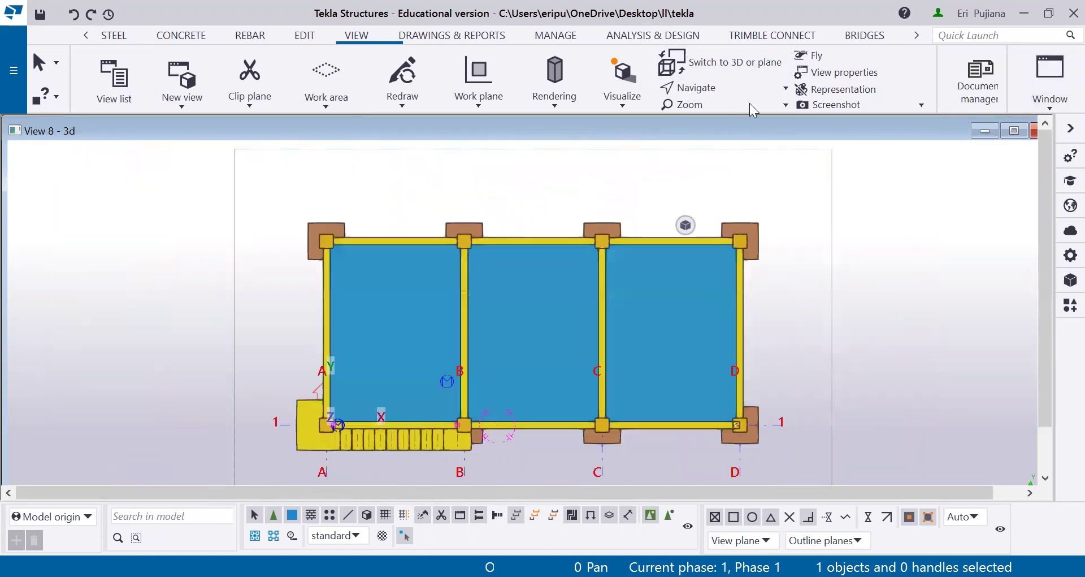
Examine the plan layout of both flights in View 2 - Plan +4000 and View 3 - Plan 0.00
{"action": "left_click", "coordinate": [1054, 107]}
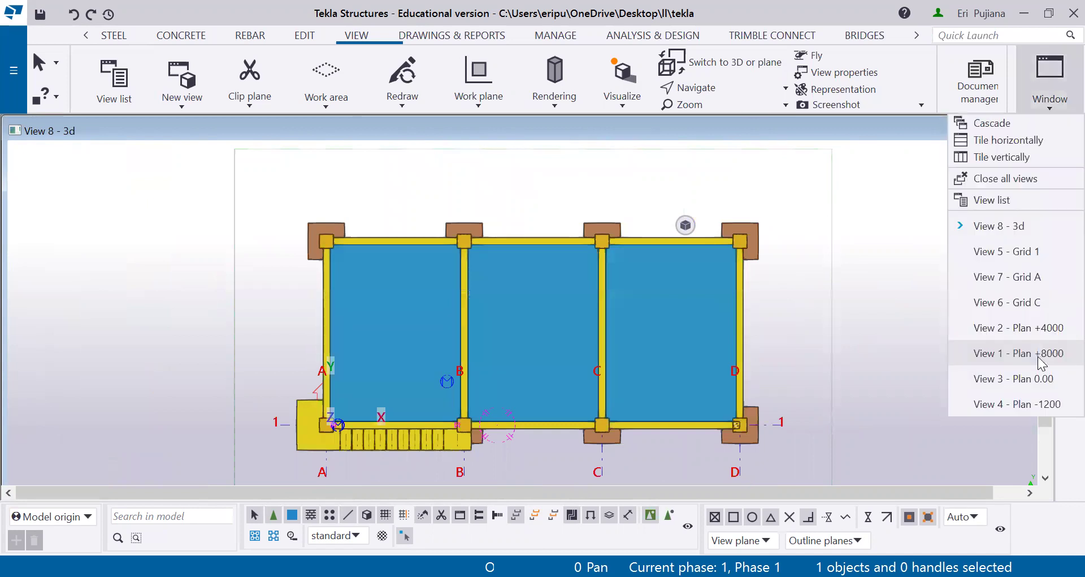
{"action": "left_click", "coordinate": [1035, 333]}
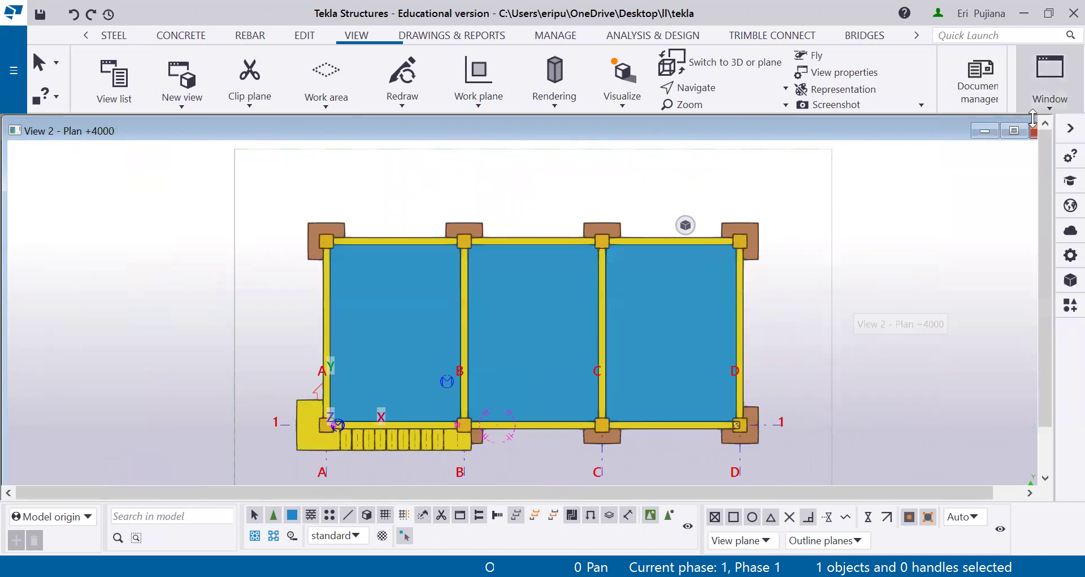
{"action": "left_click", "coordinate": [1051, 84]}
{"action": "left_click", "coordinate": [1030, 383]}
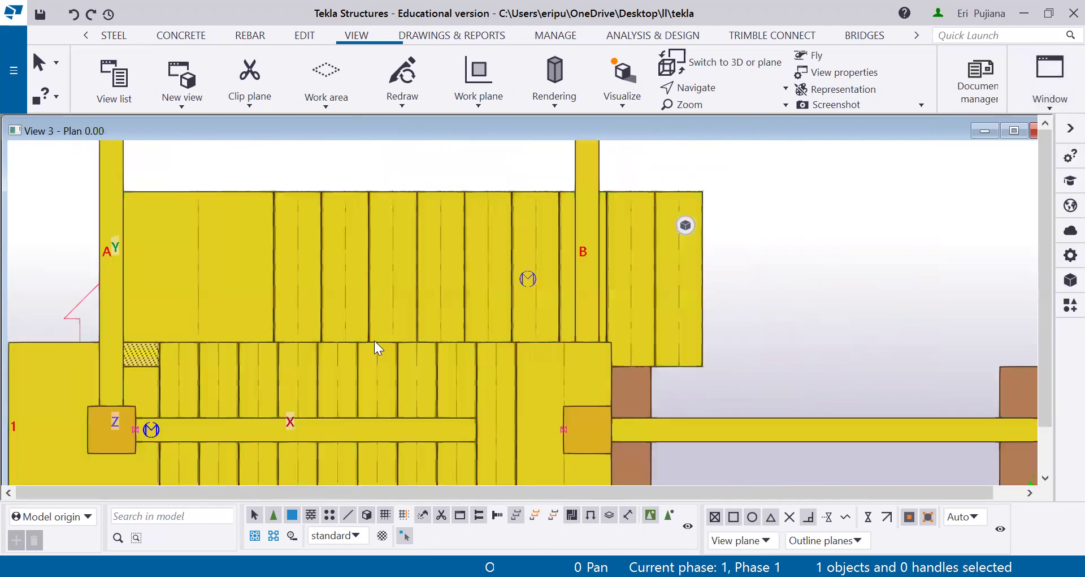
{"action": "scroll", "coordinate": [374, 341], "scroll_direction": "down", "scroll_amount": 2}
{"action": "scroll", "coordinate": [340, 332], "scroll_direction": "up", "scroll_amount": 2}
{"action": "scroll", "coordinate": [374, 345], "scroll_direction": "down", "scroll_amount": 1}
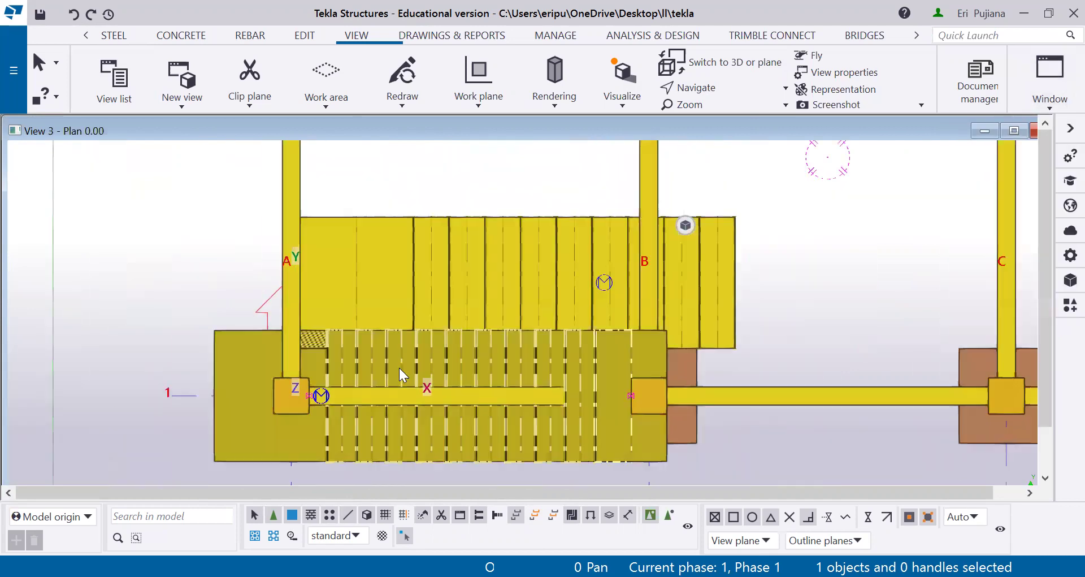
{"action": "scroll", "coordinate": [572, 337], "scroll_direction": "down", "scroll_amount": 1}
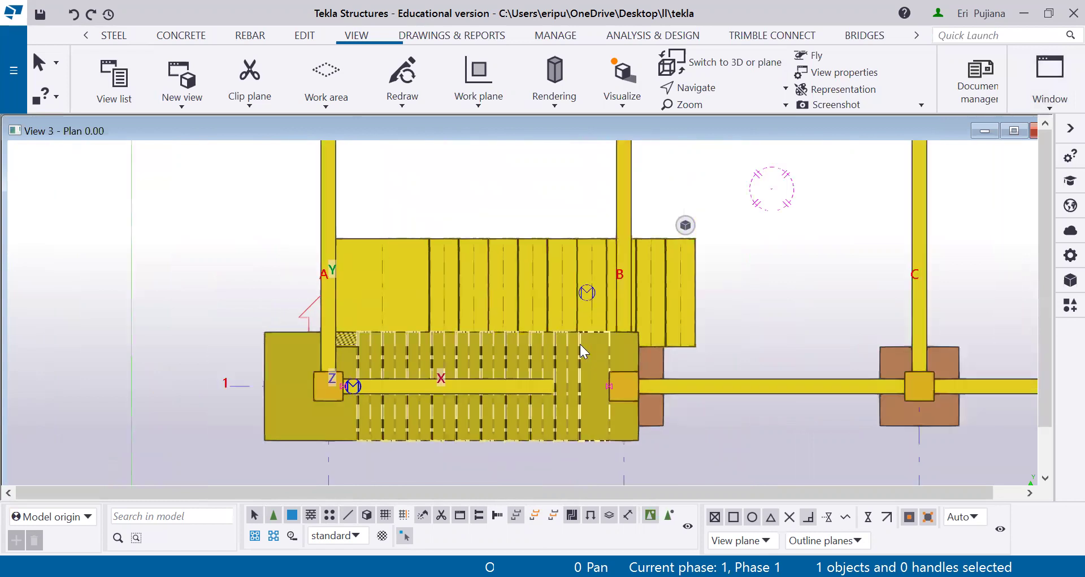
Inspect the flights of View 3 - Plan 0.00 in 3D, and return it to plane view around the landing corner outside grid A
{"action": "left_click", "coordinate": [1051, 106]}
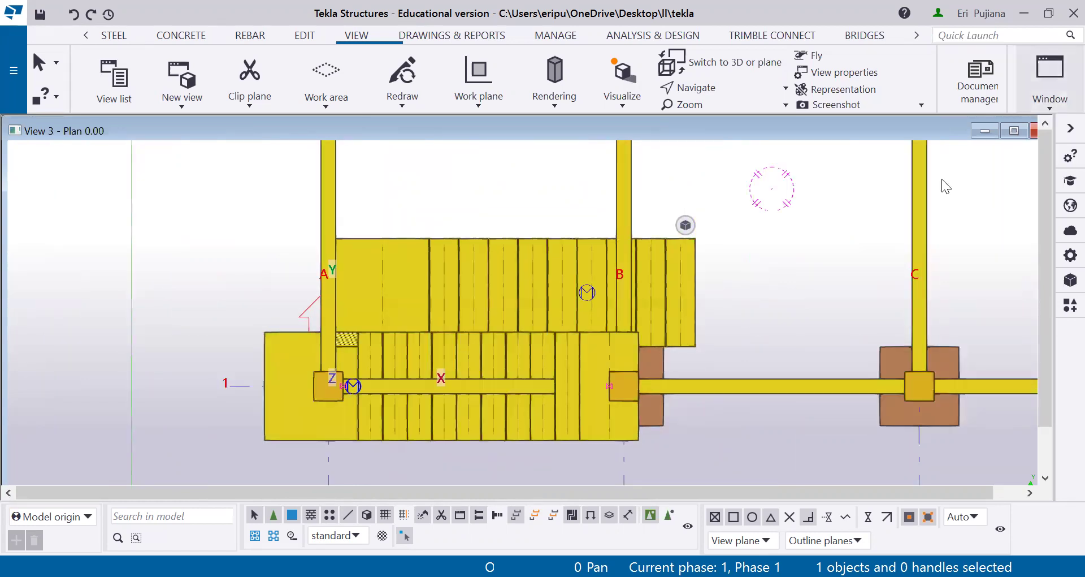
{"action": "key", "text": "ctrl+p"}
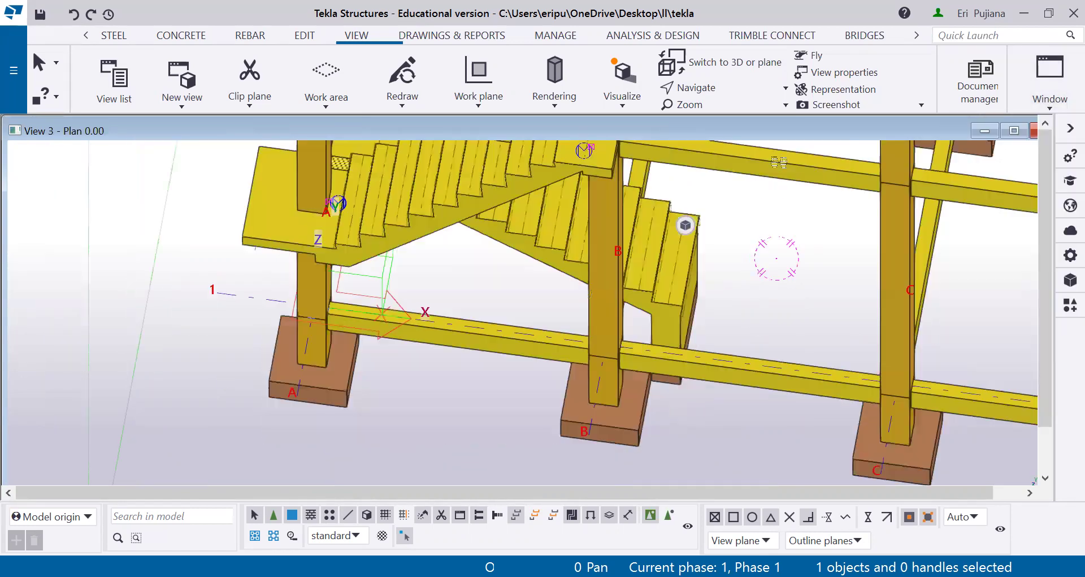
{"action": "middle_click_drag", "start_coordinate": [797, 240], "coordinate": [619, 262], "text": "ctrl"}
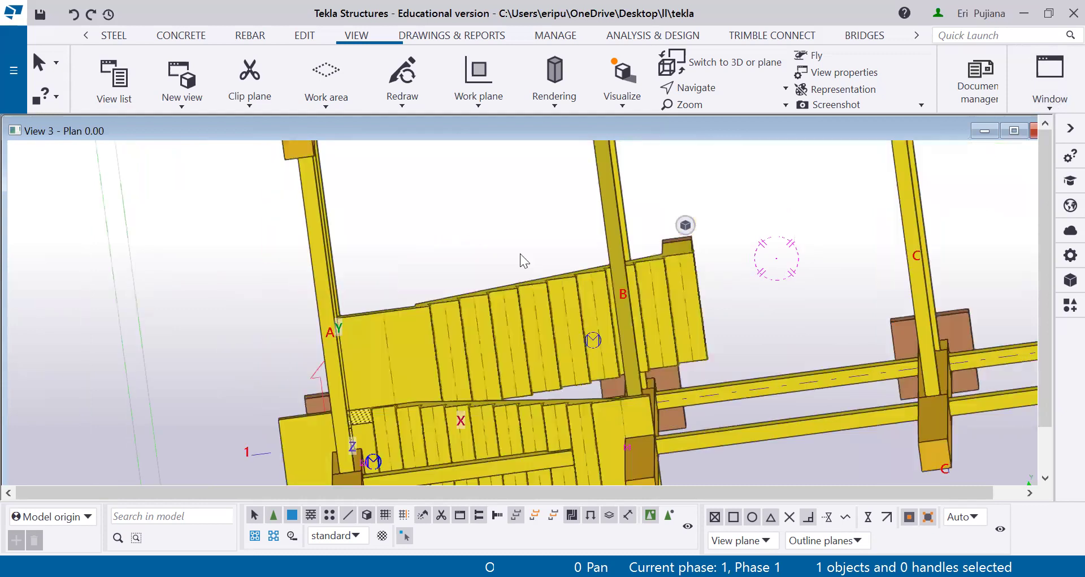
{"action": "left_click", "coordinate": [741, 61]}
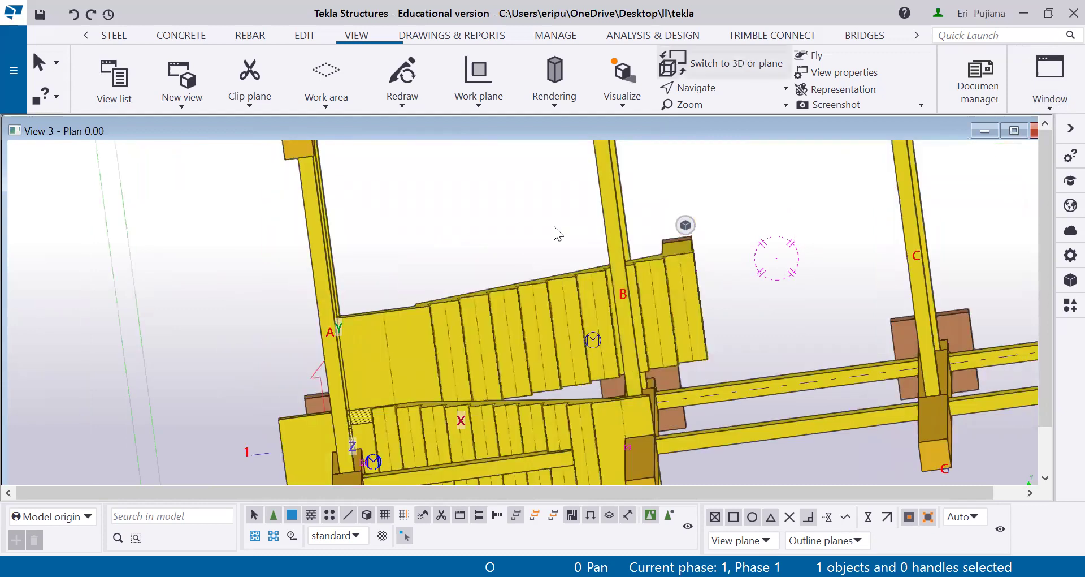
{"action": "scroll", "coordinate": [226, 380], "scroll_direction": "up", "scroll_amount": 2}
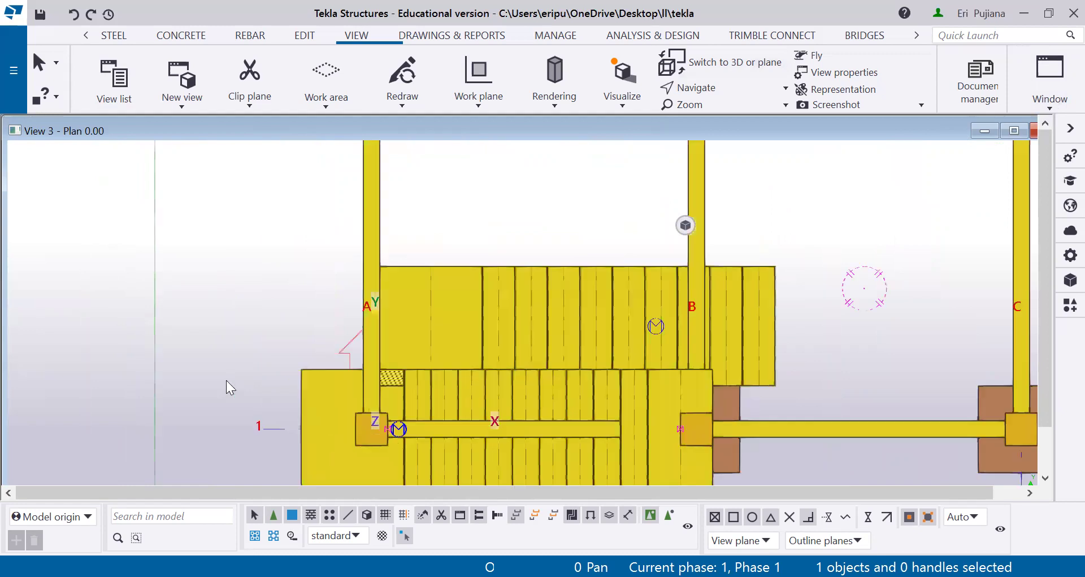
{"action": "scroll", "coordinate": [225, 285], "scroll_direction": "up", "scroll_amount": 2}
{"action": "key", "text": "Down"}
{"action": "key", "text": "Right"}
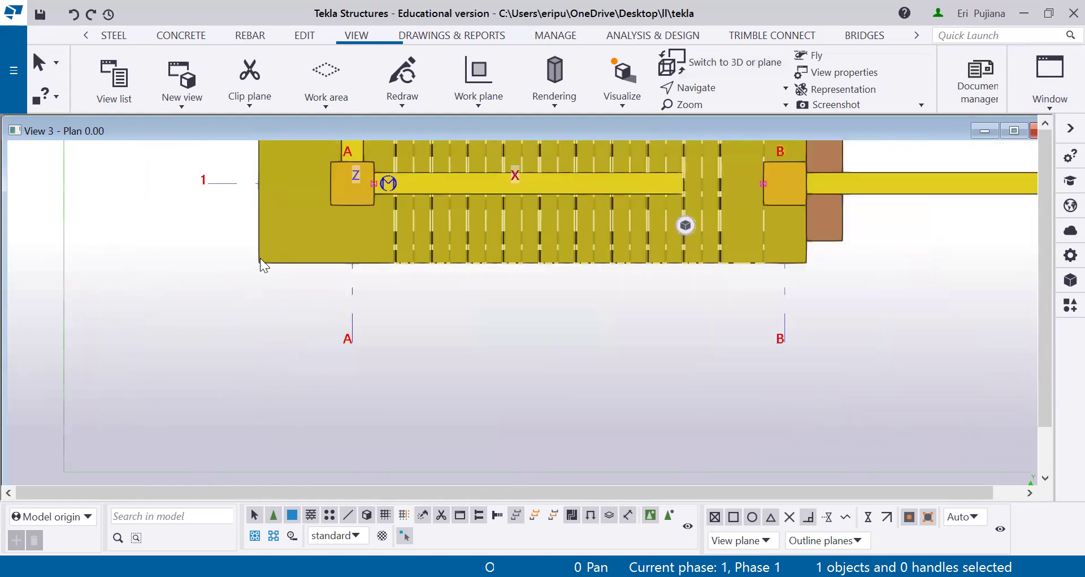
Move the upper flight from its outer landing corner beyond grid A to the lower flight's far landing corner at the grid A beam's inner face
{"action": "key", "text": "ctrl+m"}
{"action": "left_click", "coordinate": [259, 263]}
{"action": "middle_click_drag", "start_coordinate": [378, 176], "coordinate": [373, 368]}
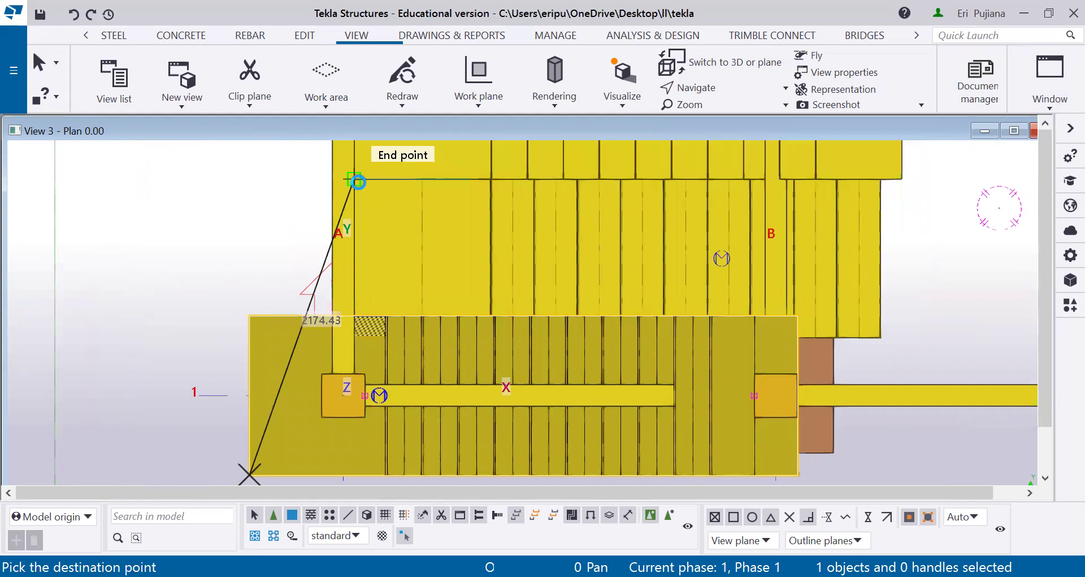
{"action": "left_click", "coordinate": [362, 197]}
{"action": "scroll", "coordinate": [510, 366], "scroll_direction": "down", "scroll_amount": 2}
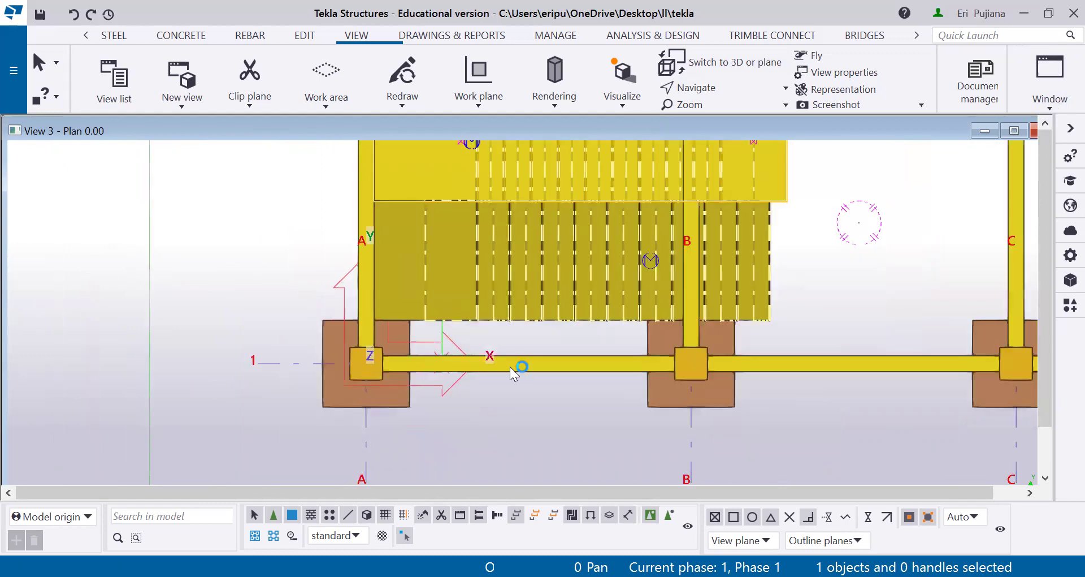
{"action": "scroll", "coordinate": [683, 319], "scroll_direction": "down", "scroll_amount": 1}
{"action": "scroll", "coordinate": [988, 150], "scroll_direction": "down", "scroll_amount": 1}
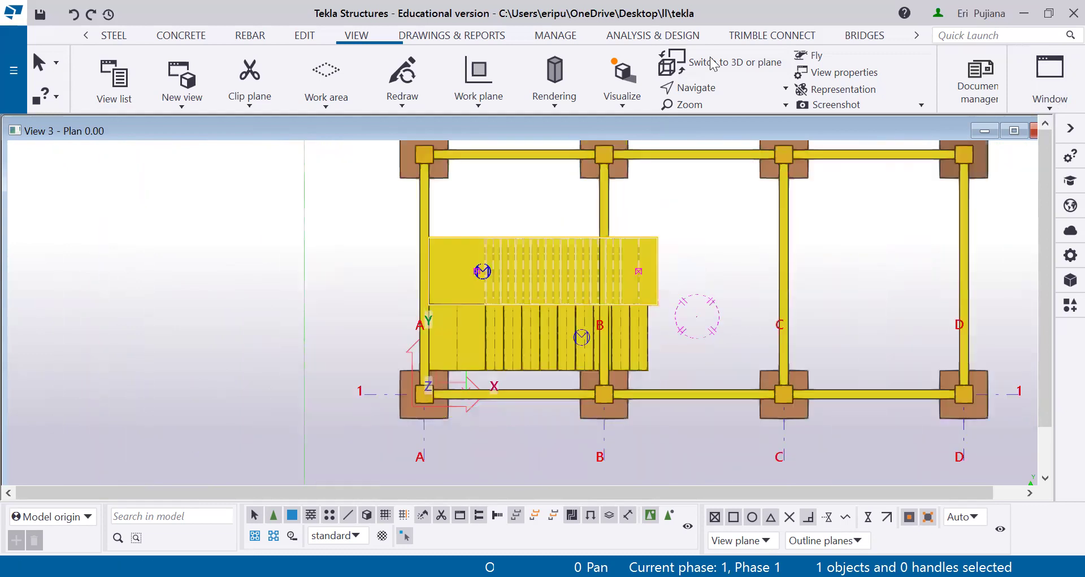
Inspect the moved upper flight in 3D, checking its landing at grid A and its upper end against the frame near grid B
{"action": "left_click", "coordinate": [714, 63]}
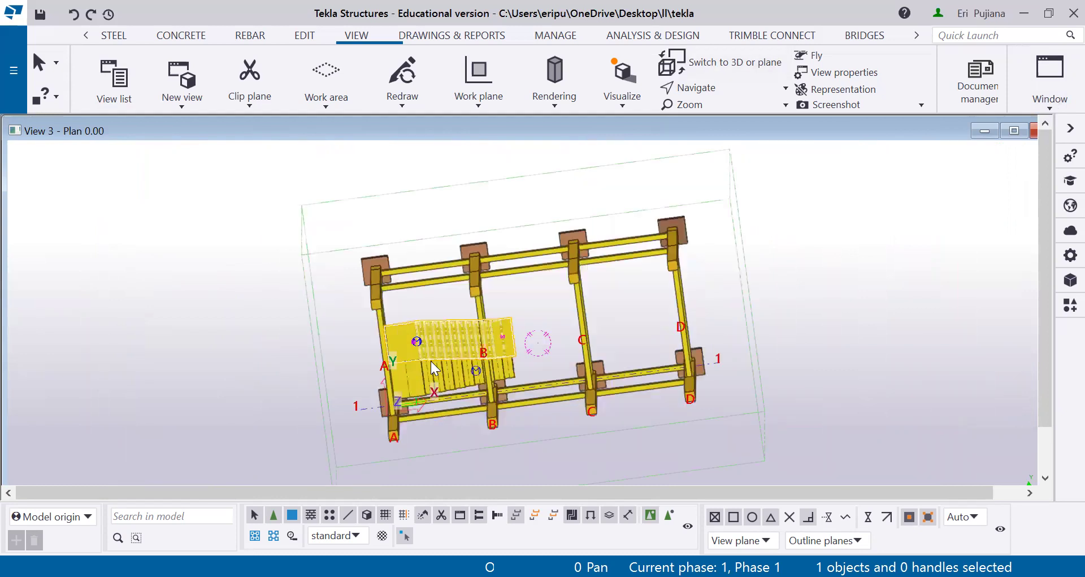
{"action": "scroll", "coordinate": [444, 362], "scroll_direction": "up", "scroll_amount": 3}
{"action": "scroll", "coordinate": [476, 395], "scroll_direction": "down", "scroll_amount": 2}
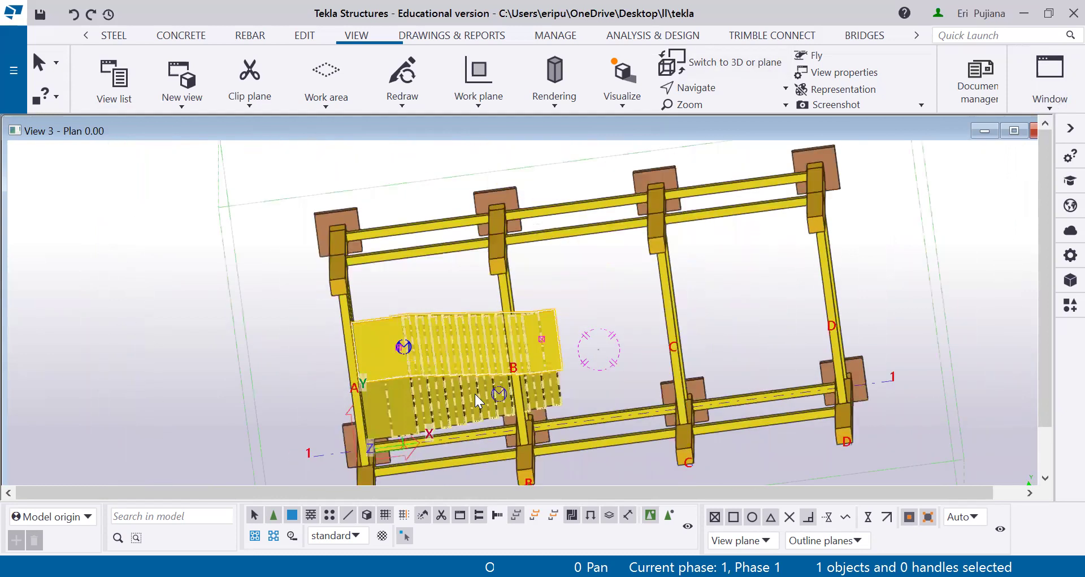
{"action": "scroll", "coordinate": [461, 369], "scroll_direction": "down", "scroll_amount": 2}
{"action": "key", "text": "ctrl+p"}
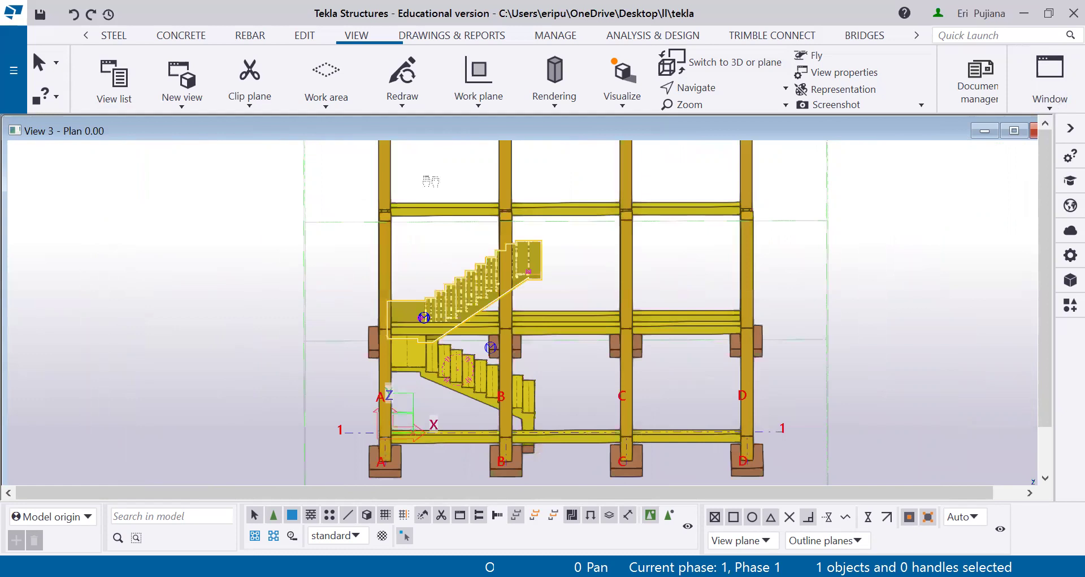
{"action": "key", "text": "ctrl+p"}
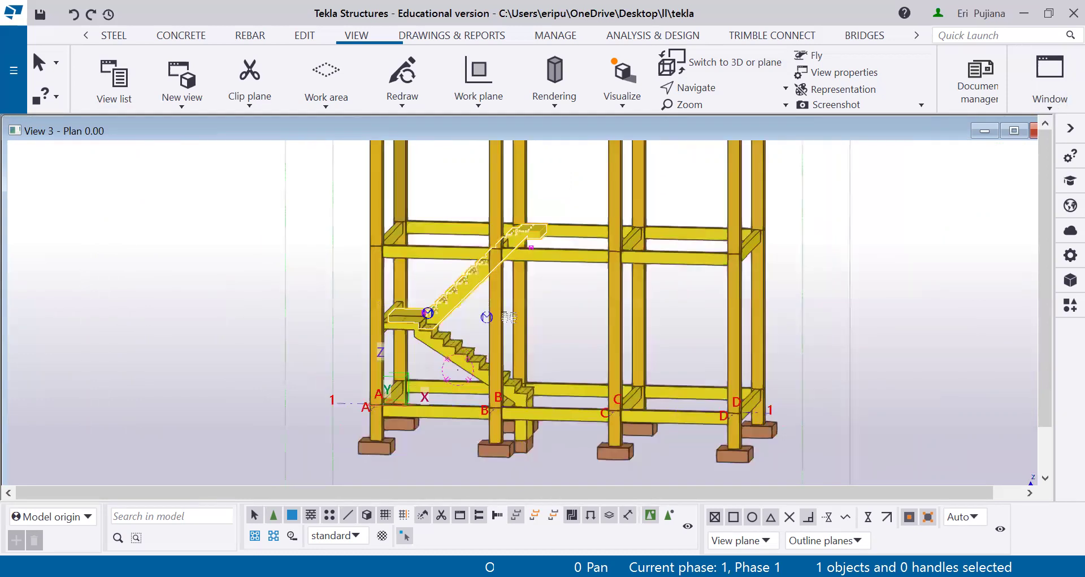
{"action": "scroll", "coordinate": [535, 304], "scroll_direction": "up", "scroll_amount": 3}
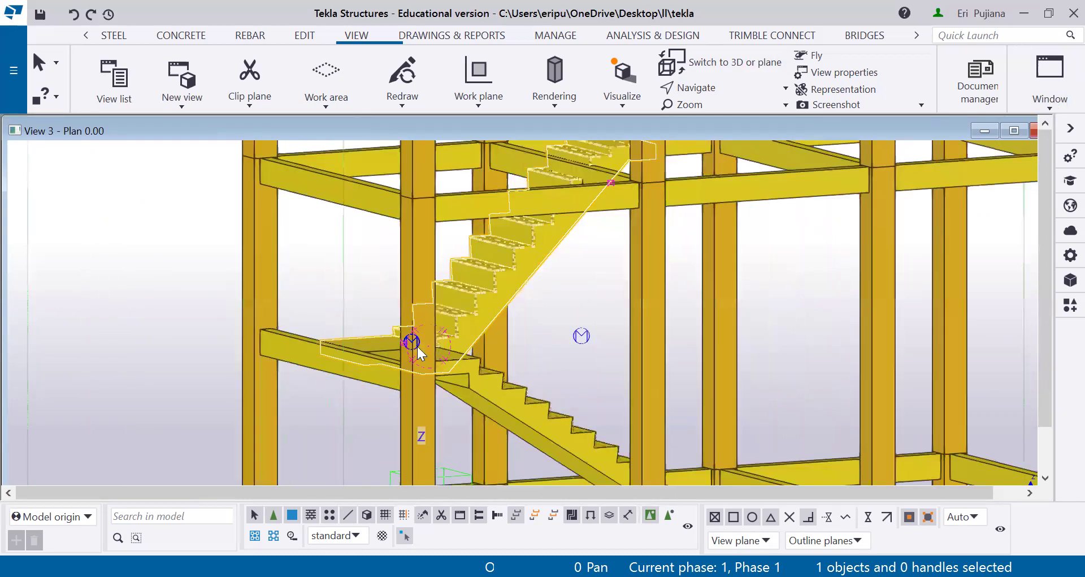
{"action": "scroll", "coordinate": [418, 346], "scroll_direction": "down", "scroll_amount": 3}
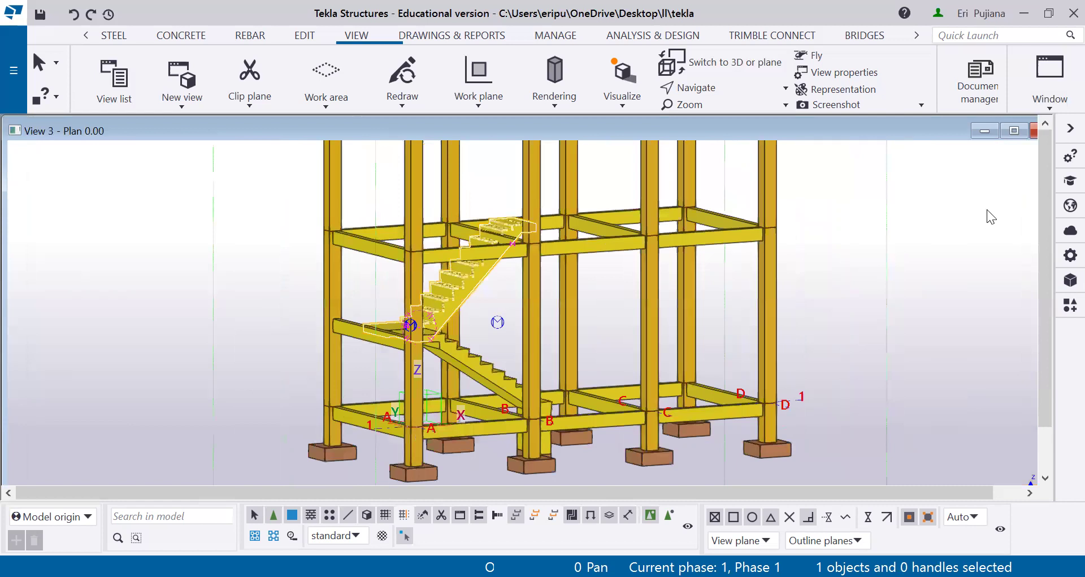
{"action": "right_click", "coordinate": [987, 192]}
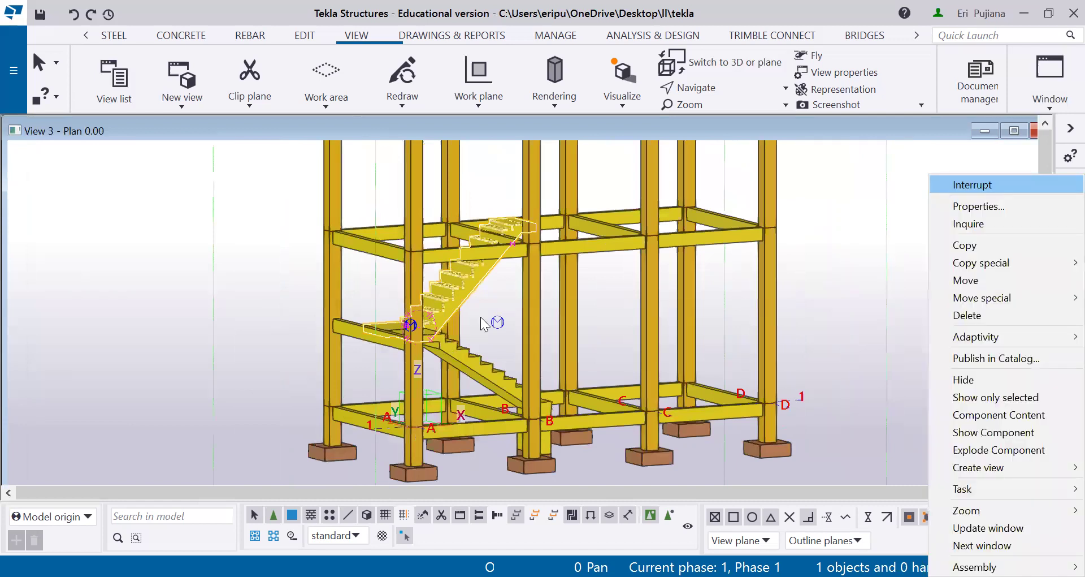
{"action": "left_click", "coordinate": [987, 185]}
{"action": "scroll", "coordinate": [395, 390], "scroll_direction": "up", "scroll_amount": 5}
{"action": "scroll", "coordinate": [391, 394], "scroll_direction": "down", "scroll_amount": 4}
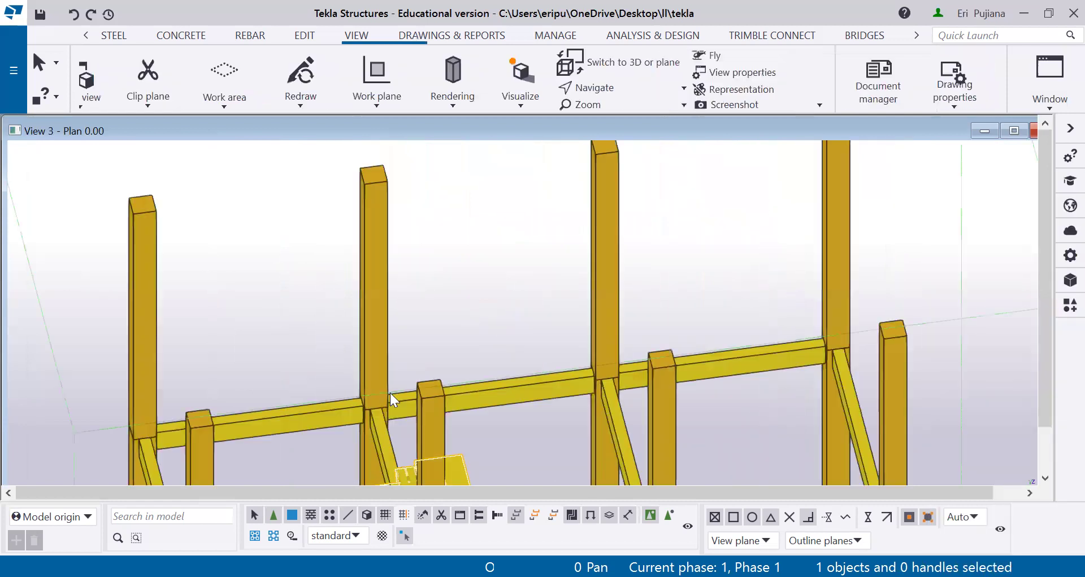
{"action": "middle_click_drag", "start_coordinate": [381, 389], "coordinate": [487, 218], "text": "ctrl"}
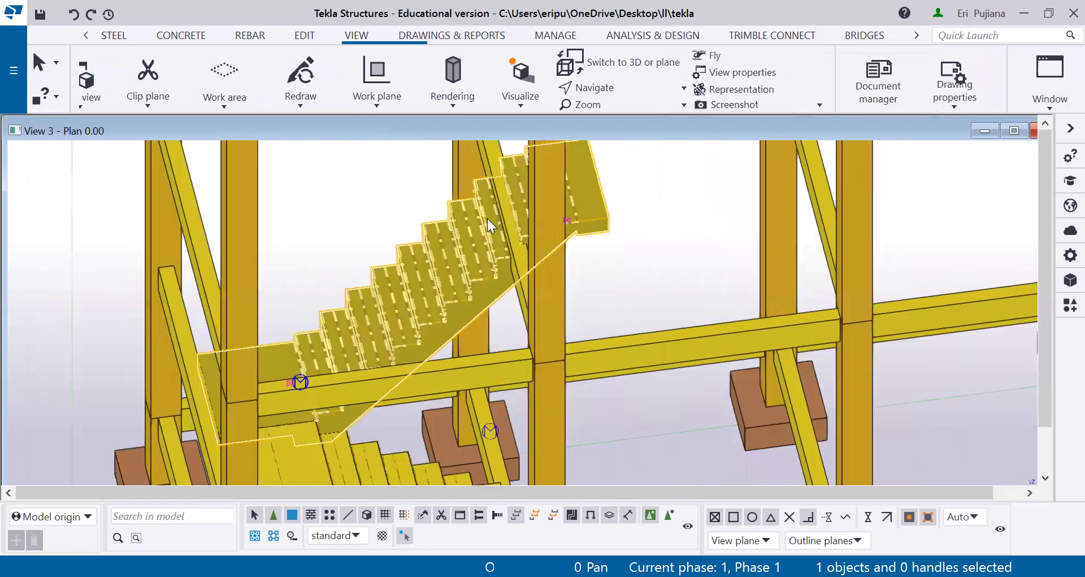
{"action": "scroll", "coordinate": [455, 314], "scroll_direction": "up", "scroll_amount": 2}
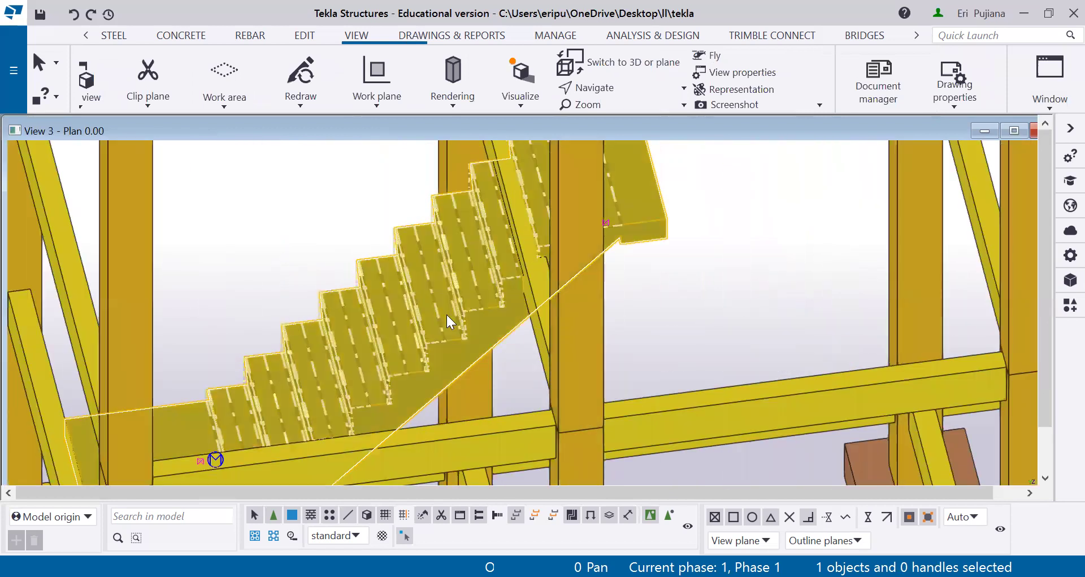
{"action": "scroll", "coordinate": [450, 319], "scroll_direction": "down", "scroll_amount": 3}
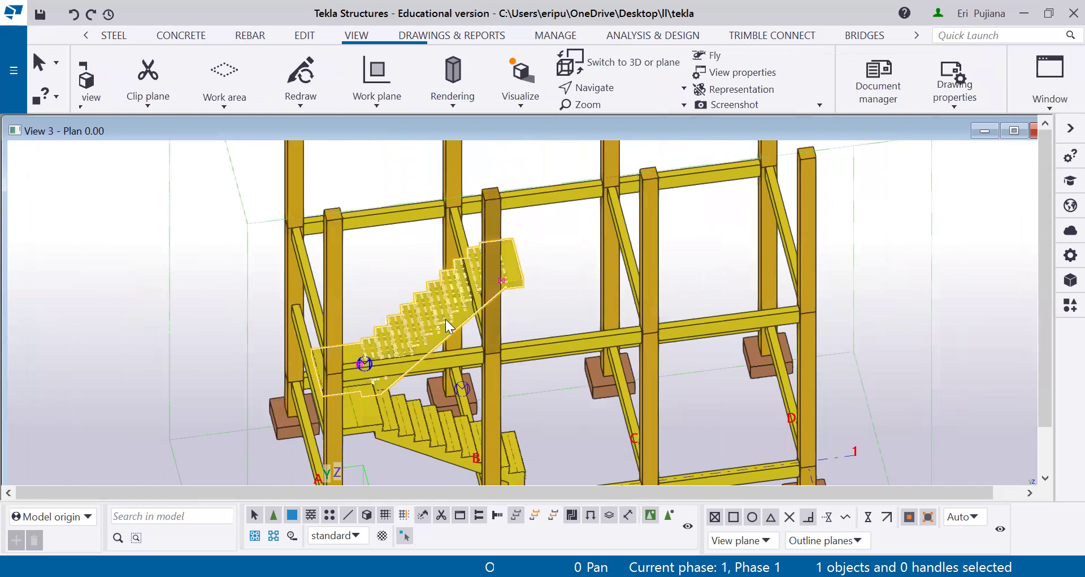
{"action": "scroll", "coordinate": [450, 327], "scroll_direction": "up", "scroll_amount": 1}
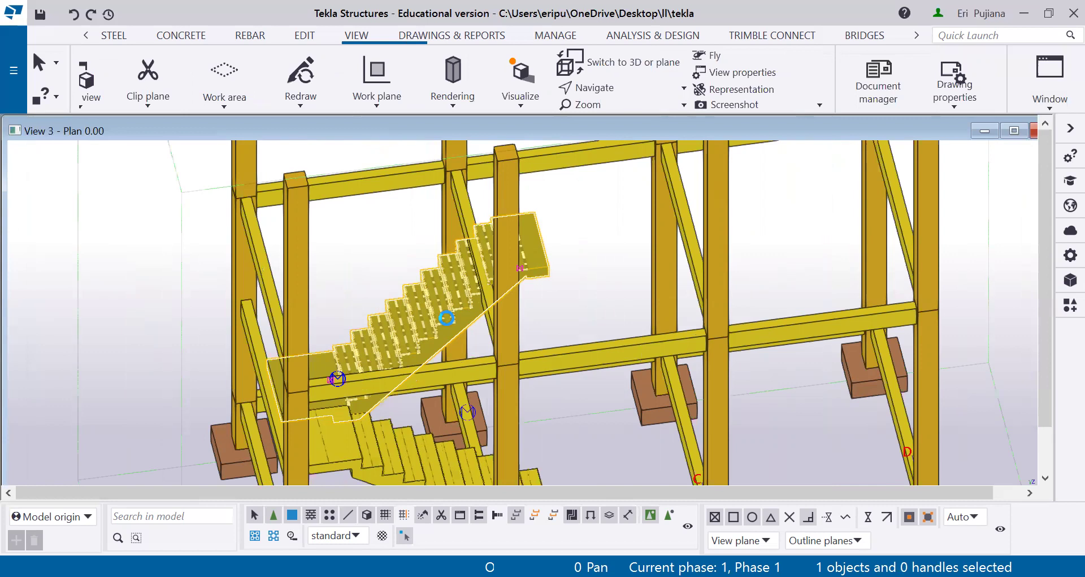
Open the upper flight's Reinforced Concrete Stair properties, set the number of steps to 8, and modify the flight
{"action": "double_click", "coordinate": [449, 325]}
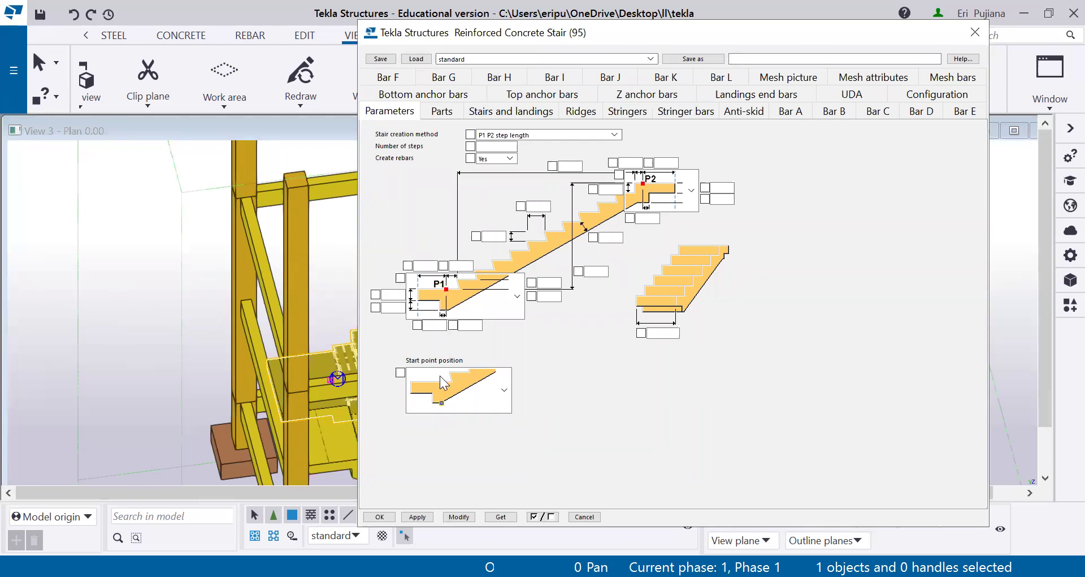
{"action": "key", "text": "Down"}
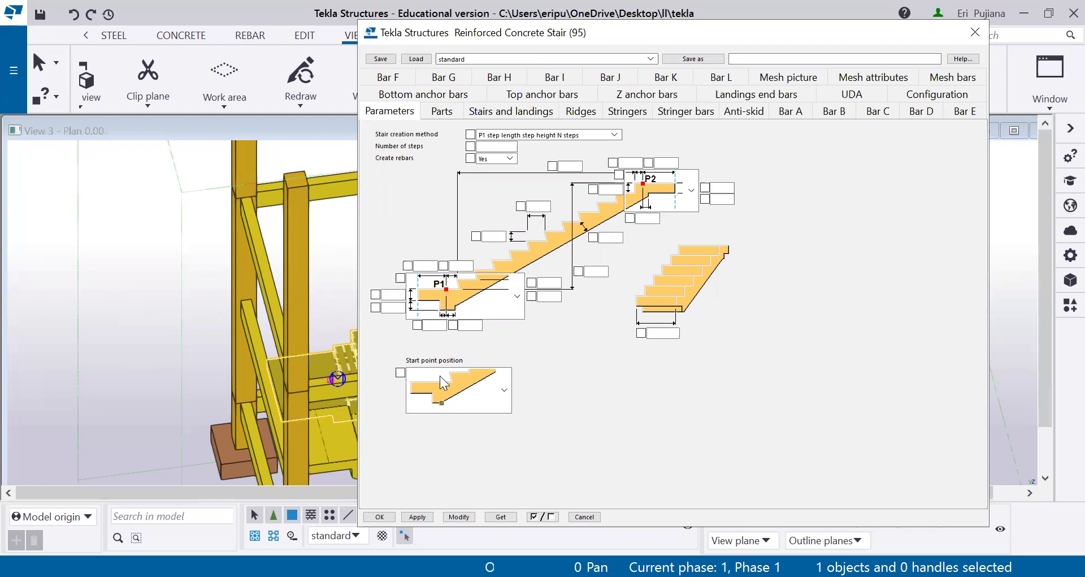
{"action": "left_click", "coordinate": [508, 147]}
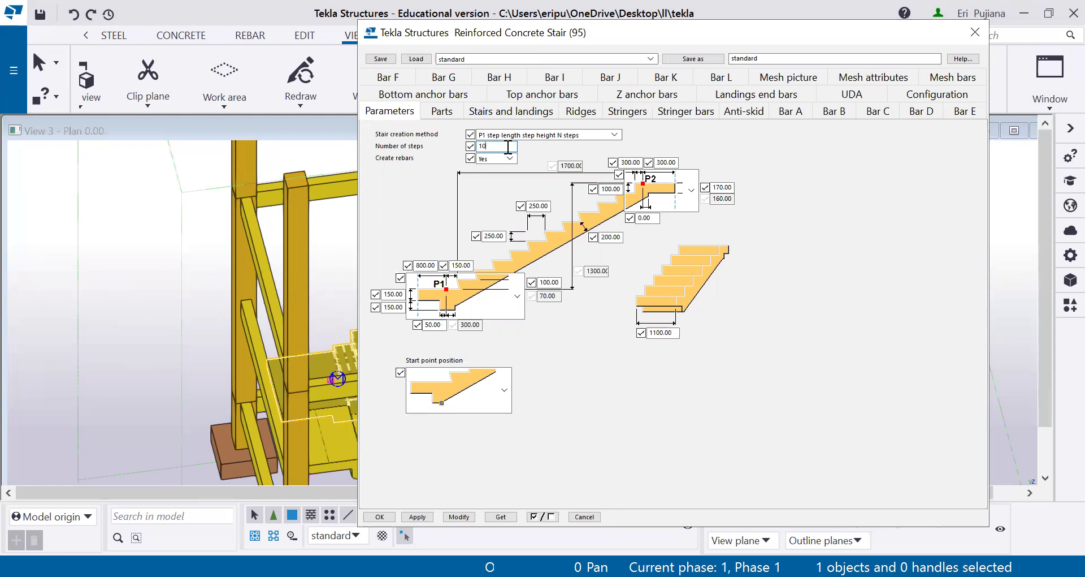
{"action": "key", "text": "BackSpace"}
{"action": "key", "text": "BackSpace"}
{"action": "type", "text": "8"}
{"action": "left_click", "coordinate": [466, 517]}
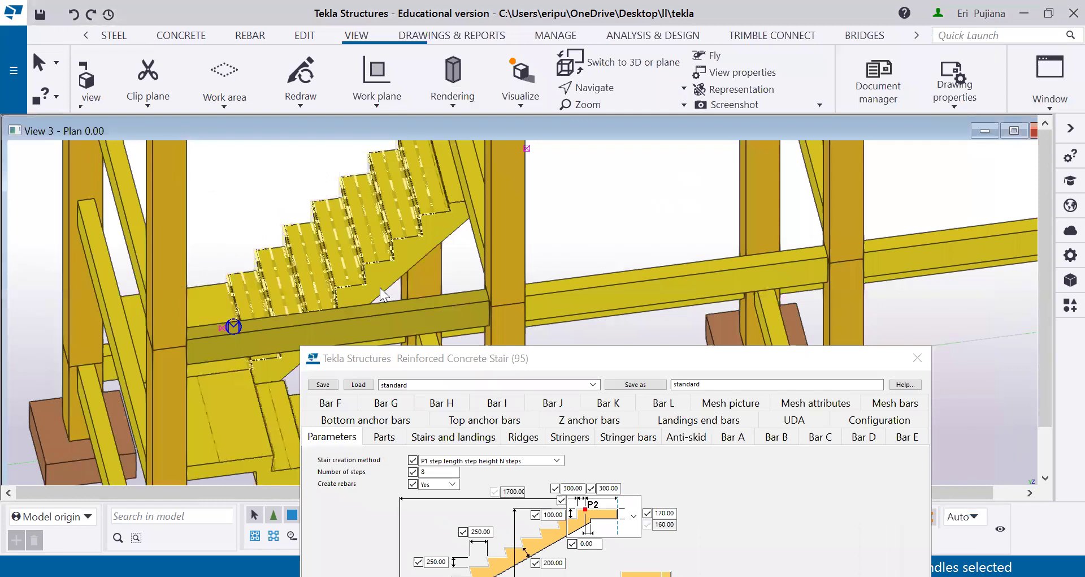
Check the upper flight's top landing against the grid B beam, set the number of steps to 7, and modify the flight
{"action": "left_click", "coordinate": [380, 288]}
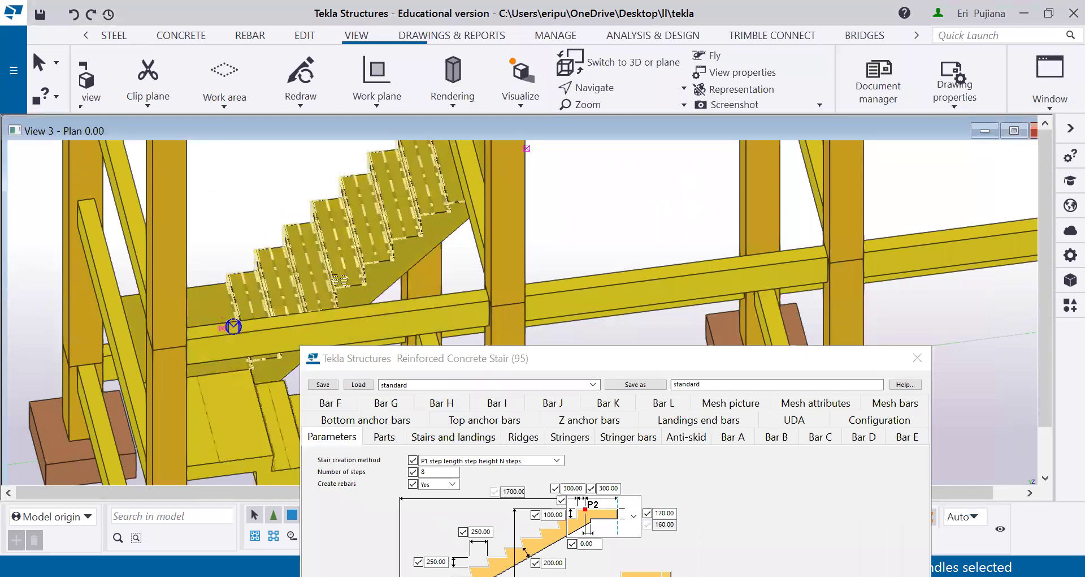
{"action": "scroll", "coordinate": [602, 200], "scroll_direction": "up", "scroll_amount": 2}
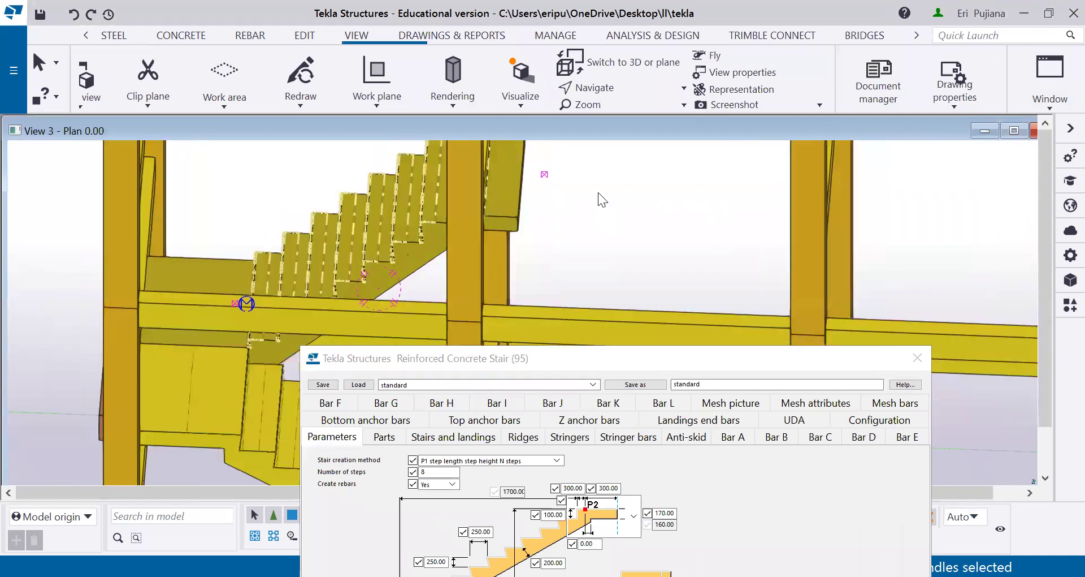
{"action": "mouse_move", "coordinate": [558, 249]}
{"action": "middle_mouse_down", "text": "ctrl"}
{"action": "mouse_move", "coordinate": [592, 275]}
{"action": "mouse_move", "coordinate": [542, 290]}
{"action": "mouse_move", "coordinate": [561, 264]}
{"action": "middle_mouse_up", "text": "ctrl"}
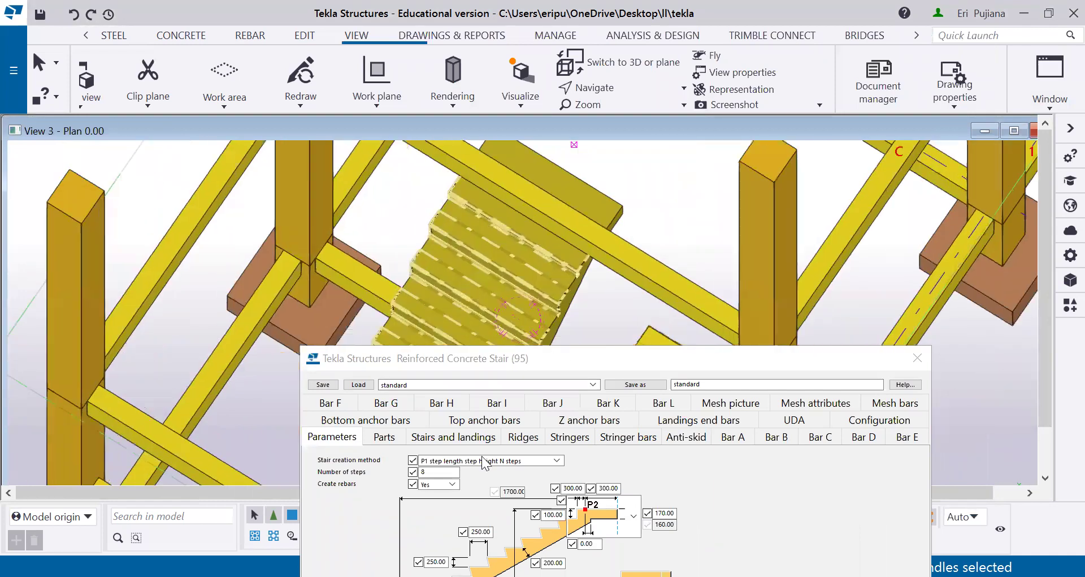
{"action": "double_click", "coordinate": [446, 471]}
{"action": "type", "text": "9"}
{"action": "key", "text": "BackSpace"}
{"action": "type", "text": "7"}
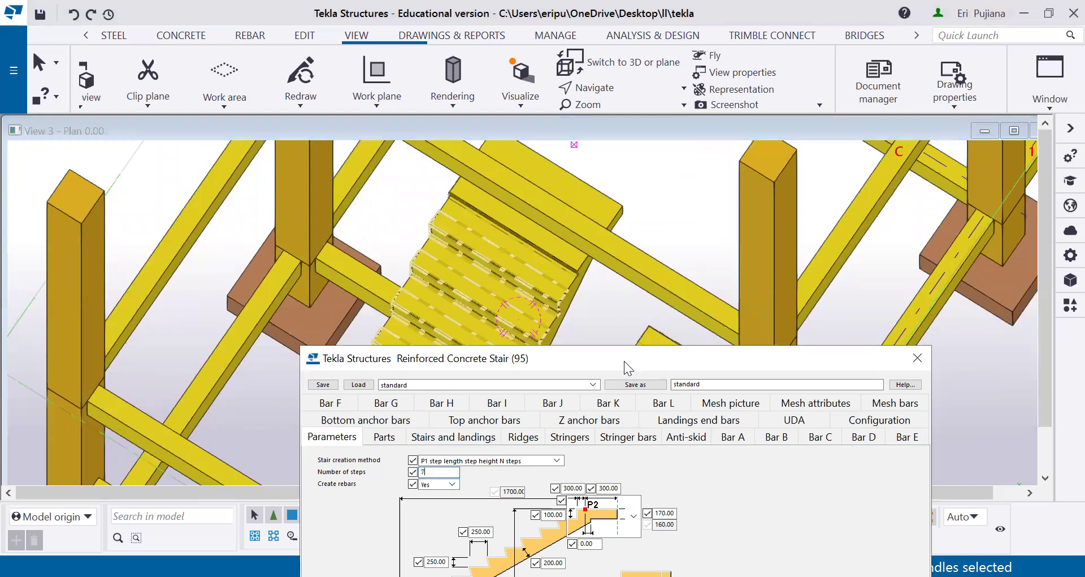
{"action": "left_click", "coordinate": [423, 511]}
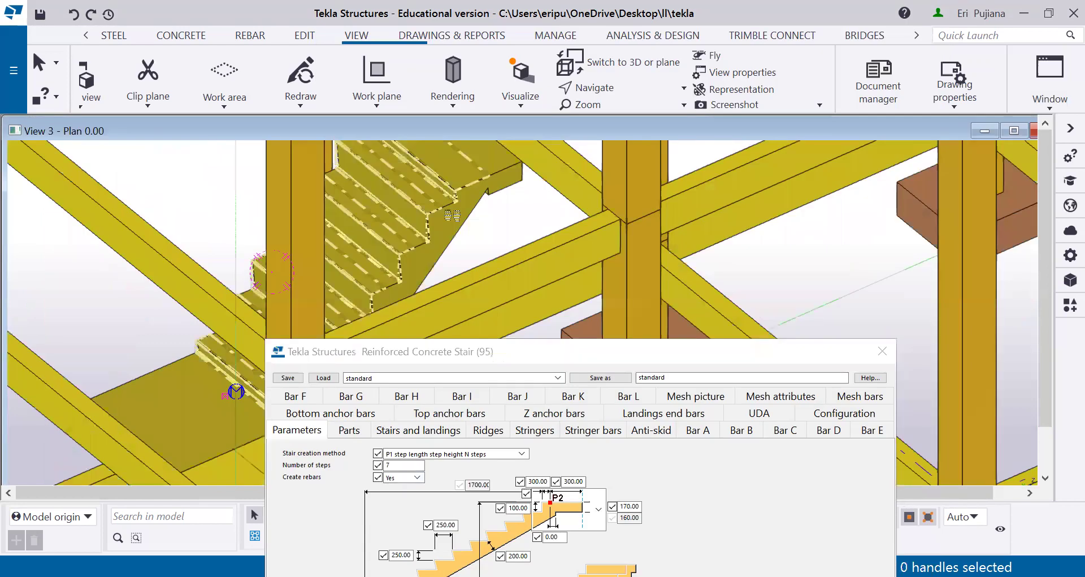
Examine from several angles how the seven-step upper flight's top landing meets the beam and column at grid B
{"action": "scroll", "coordinate": [380, 212], "scroll_direction": "up", "scroll_amount": 3}
{"action": "scroll", "coordinate": [380, 212], "scroll_direction": "down", "scroll_amount": 2}
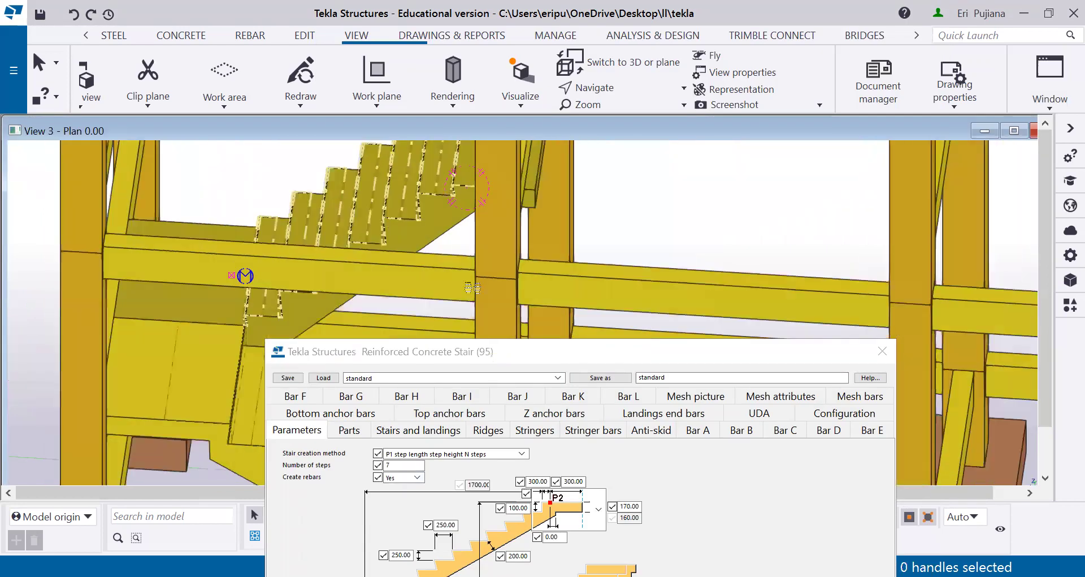
{"action": "scroll", "coordinate": [533, 292], "scroll_direction": "down", "scroll_amount": 2}
{"action": "scroll", "coordinate": [533, 292], "scroll_direction": "up", "scroll_amount": 2}
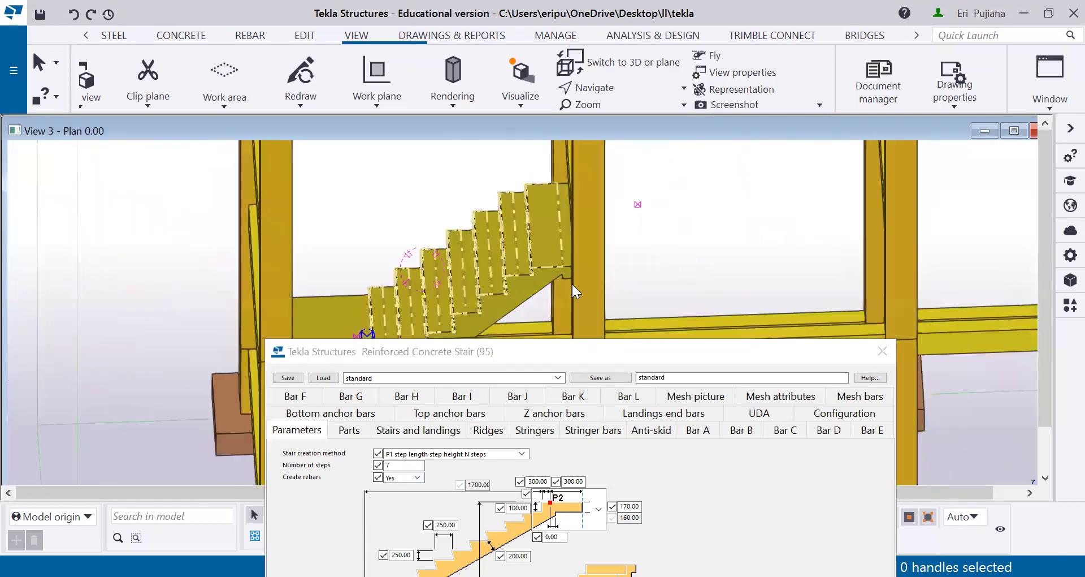
{"action": "scroll", "coordinate": [563, 291], "scroll_direction": "up", "scroll_amount": 2}
{"action": "scroll", "coordinate": [558, 308], "scroll_direction": "up", "scroll_amount": 2}
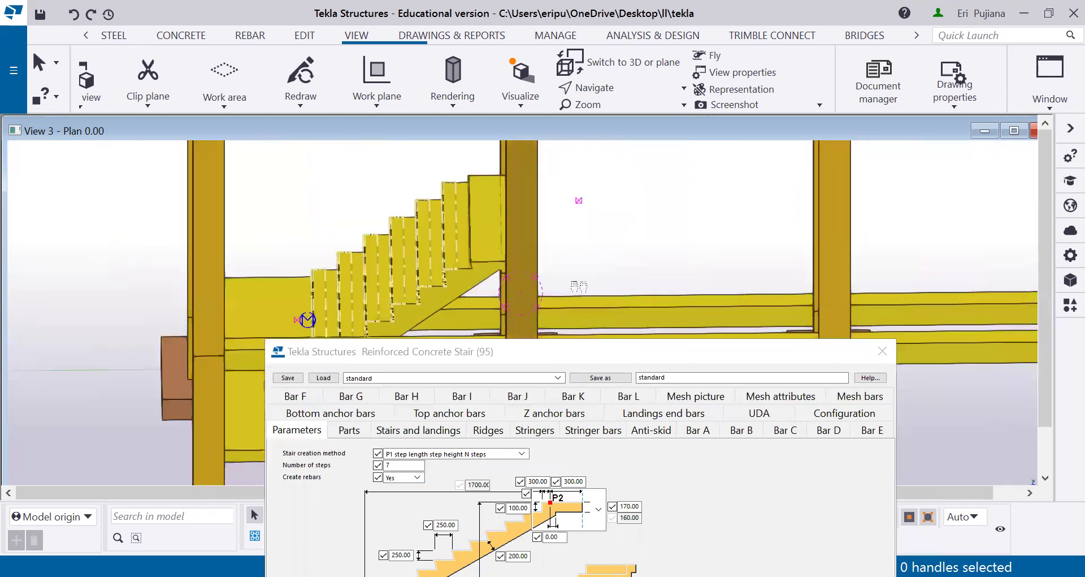
{"action": "scroll", "coordinate": [582, 288], "scroll_direction": "up", "scroll_amount": 2}
{"action": "scroll", "coordinate": [454, 292], "scroll_direction": "down", "scroll_amount": 1}
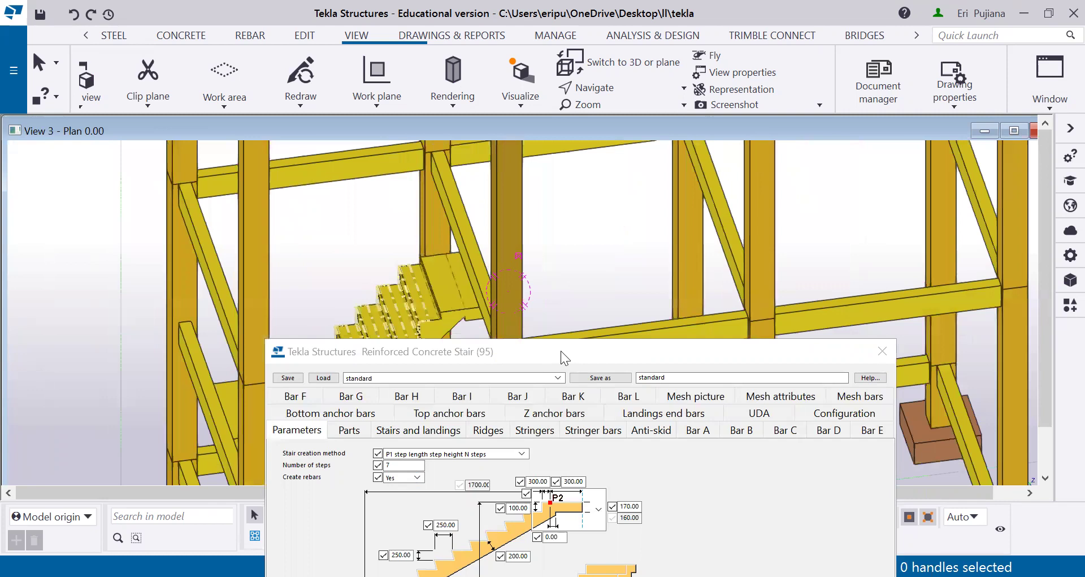
Apply the upper flight's stair properties and close the Reinforced Concrete Stair dialog with the settings accepted
{"action": "left_click", "coordinate": [562, 352]}
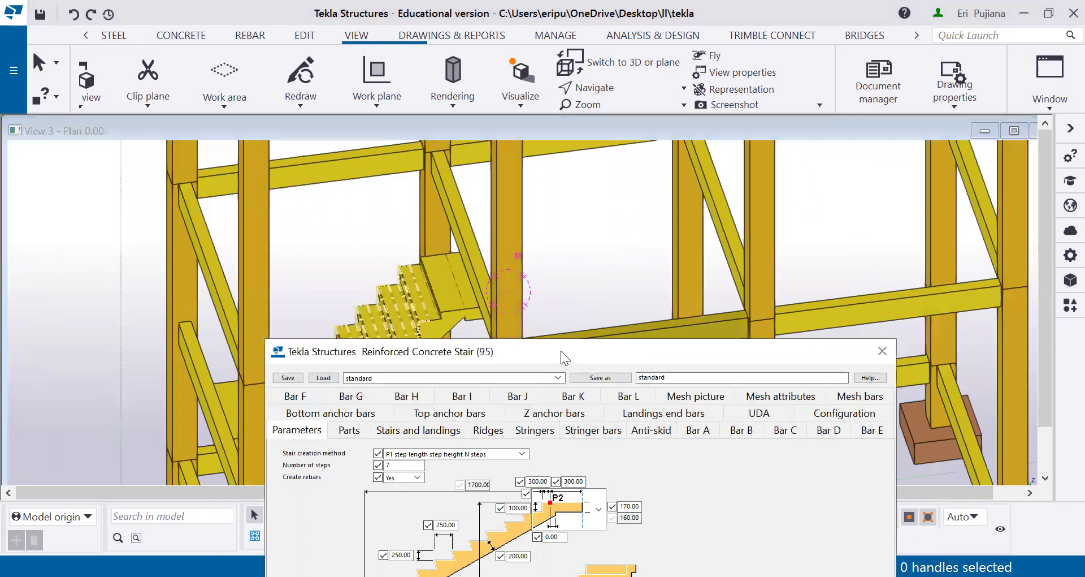
{"action": "left_click_drag", "start_coordinate": [595, 116], "coordinate": [598, 106]}
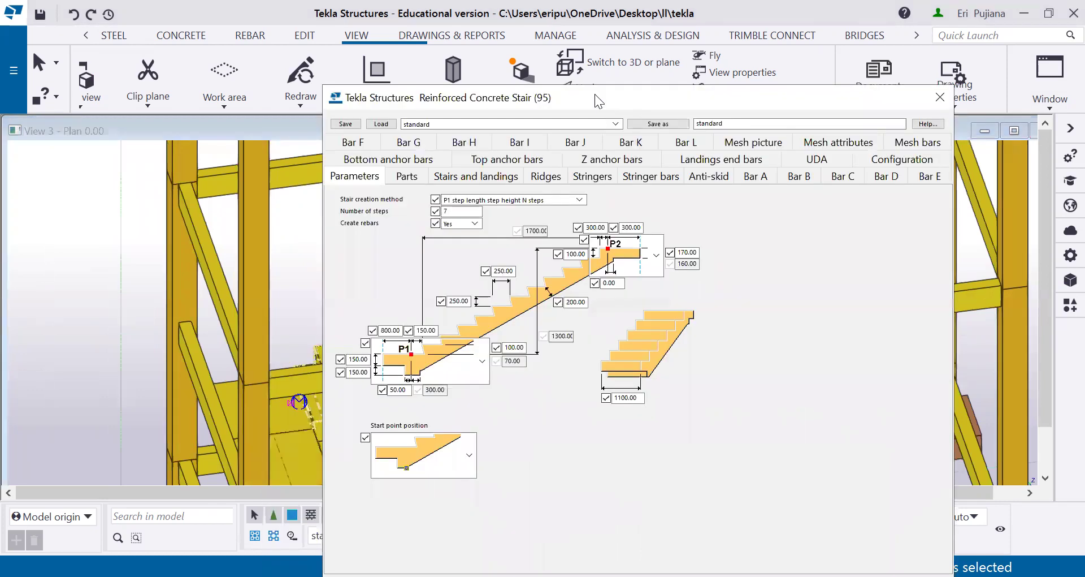
{"action": "left_click", "coordinate": [389, 495]}
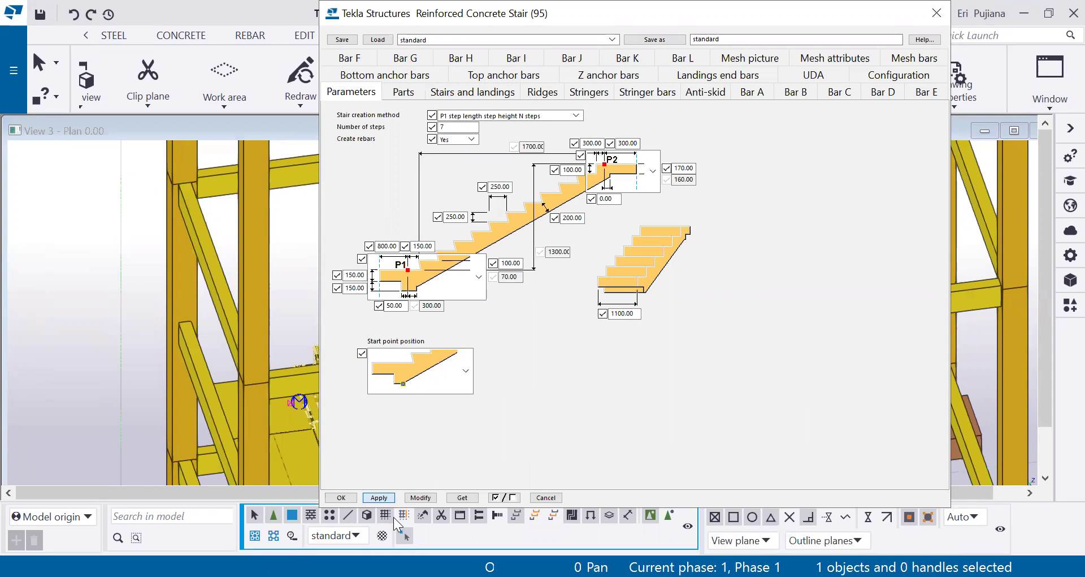
{"action": "left_click", "coordinate": [343, 497]}
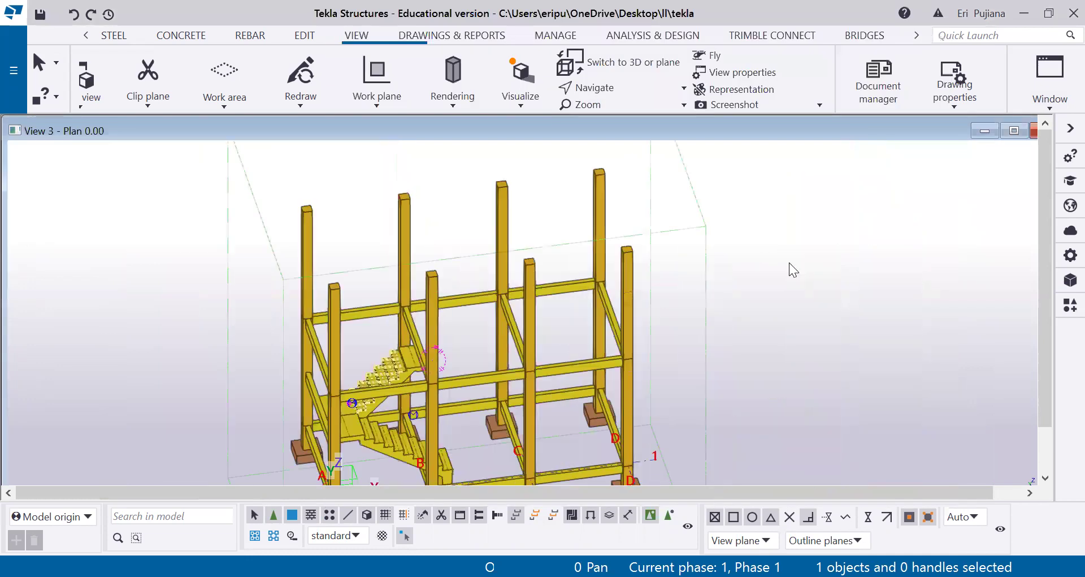
Return View 3 - Plan 0.00 to plane view and check the plan layout of both flights between grids A and B
{"action": "right_click", "coordinate": [874, 182]}
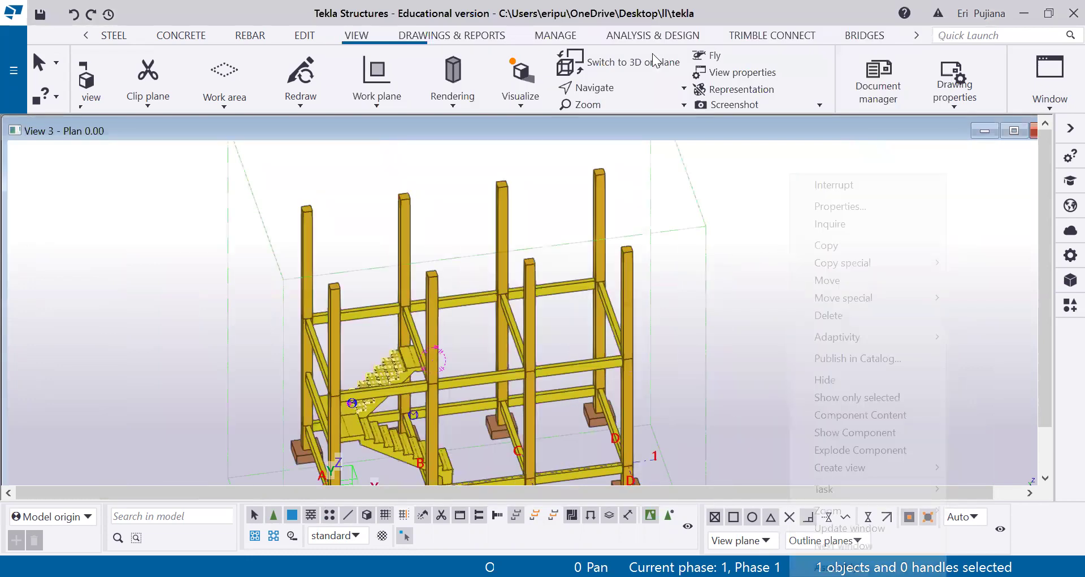
{"action": "left_click", "coordinate": [652, 52]}
{"action": "key", "text": "ctrl+p"}
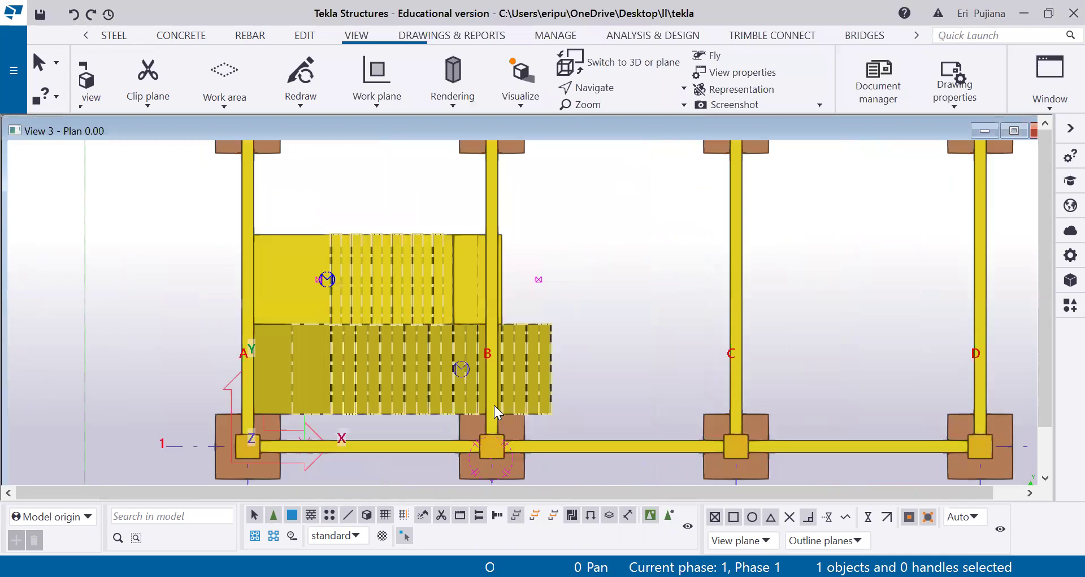
{"action": "scroll", "coordinate": [729, 337], "scroll_direction": "down", "scroll_amount": 1}
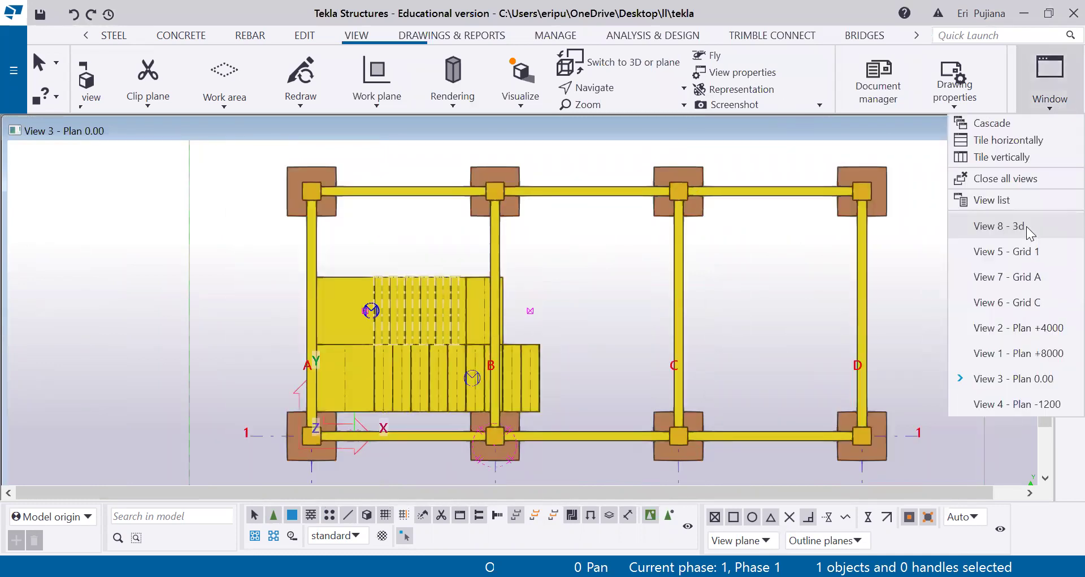
Bring View 8 - 3d to the front and switch it from plane view to 3D
{"action": "left_click", "coordinate": [999, 226]}
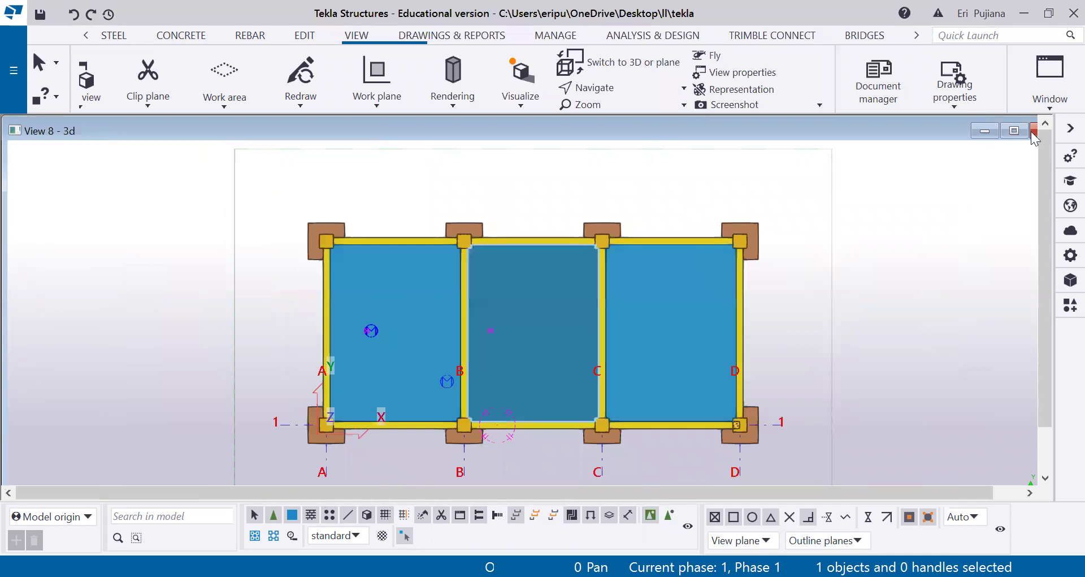
{"action": "scroll", "coordinate": [524, 399], "scroll_direction": "up", "scroll_amount": 1}
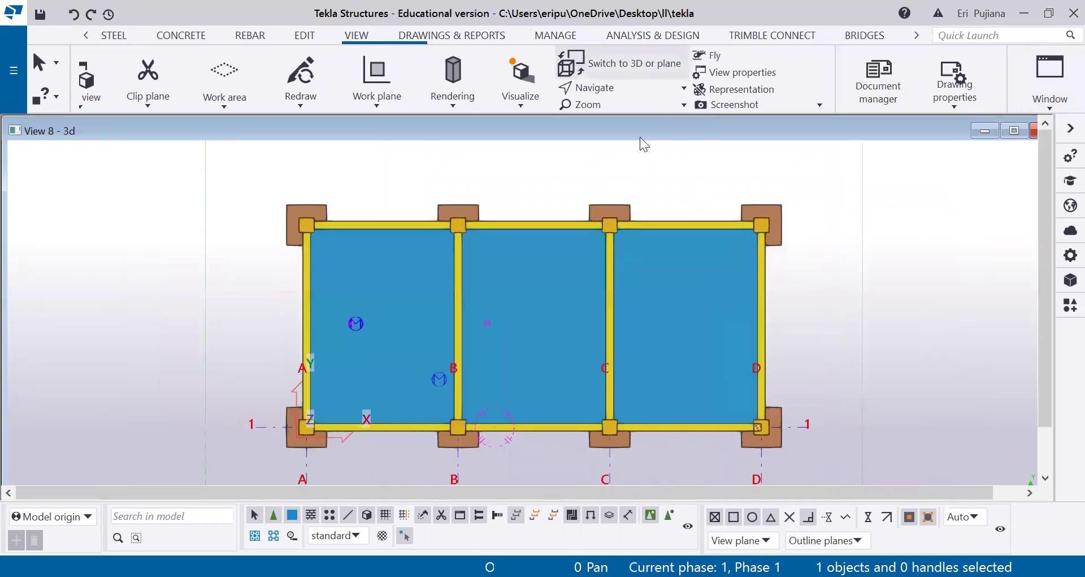
{"action": "key", "text": "ctrl+p"}
{"action": "scroll", "coordinate": [487, 404], "scroll_direction": "up", "scroll_amount": 8}
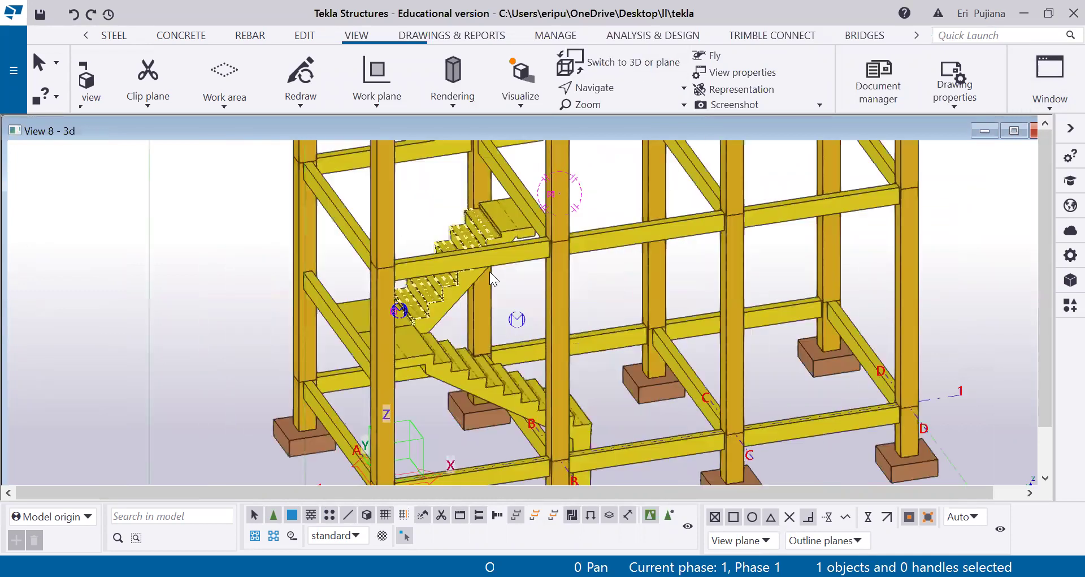
Examine both stair flights and the landing at grid A from several angles within the concrete frame
{"action": "scroll", "coordinate": [490, 270], "scroll_direction": "up", "scroll_amount": 5}
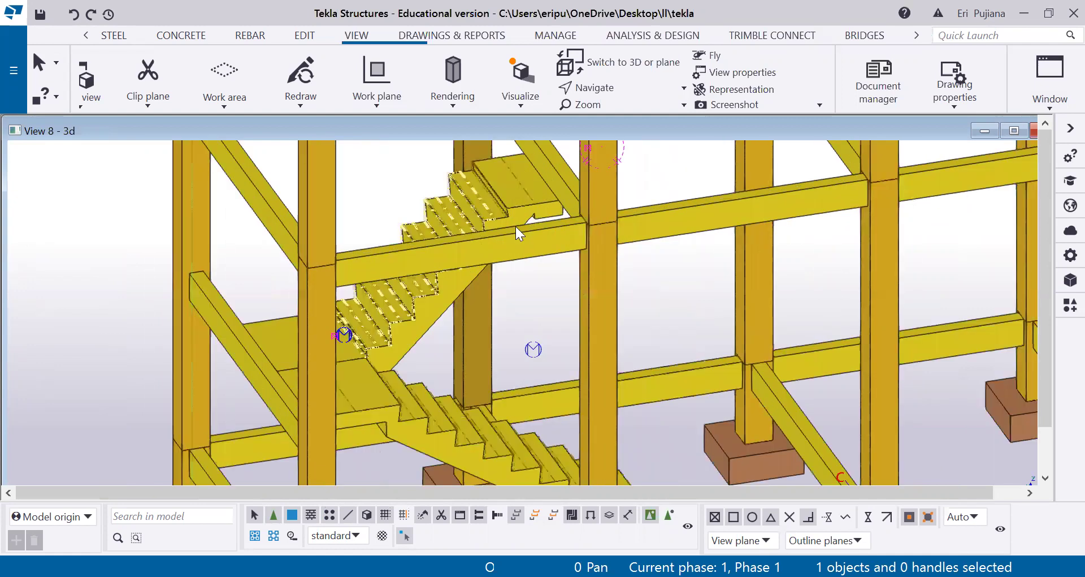
{"action": "scroll", "coordinate": [515, 228], "scroll_direction": "up", "scroll_amount": 4}
{"action": "scroll", "coordinate": [515, 275], "scroll_direction": "down", "scroll_amount": 3}
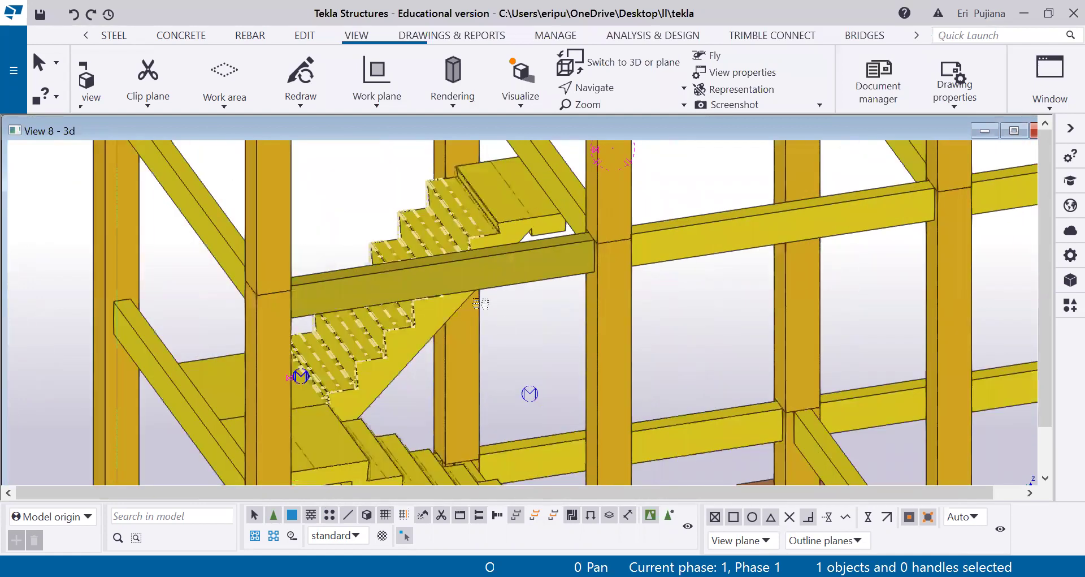
{"action": "middle_click_drag", "start_coordinate": [483, 369], "coordinate": [427, 371], "text": "ctrl"}
{"action": "scroll", "coordinate": [417, 372], "scroll_direction": "down", "scroll_amount": 3}
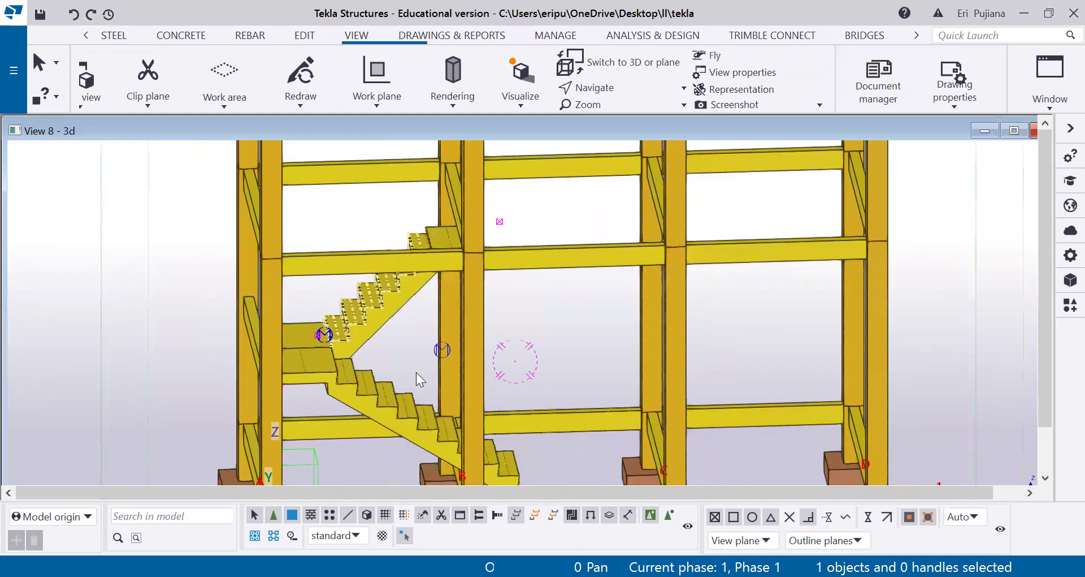
{"action": "scroll", "coordinate": [418, 390], "scroll_direction": "down", "scroll_amount": 2}
{"action": "middle_click_drag", "start_coordinate": [418, 391], "coordinate": [368, 373], "text": "ctrl"}
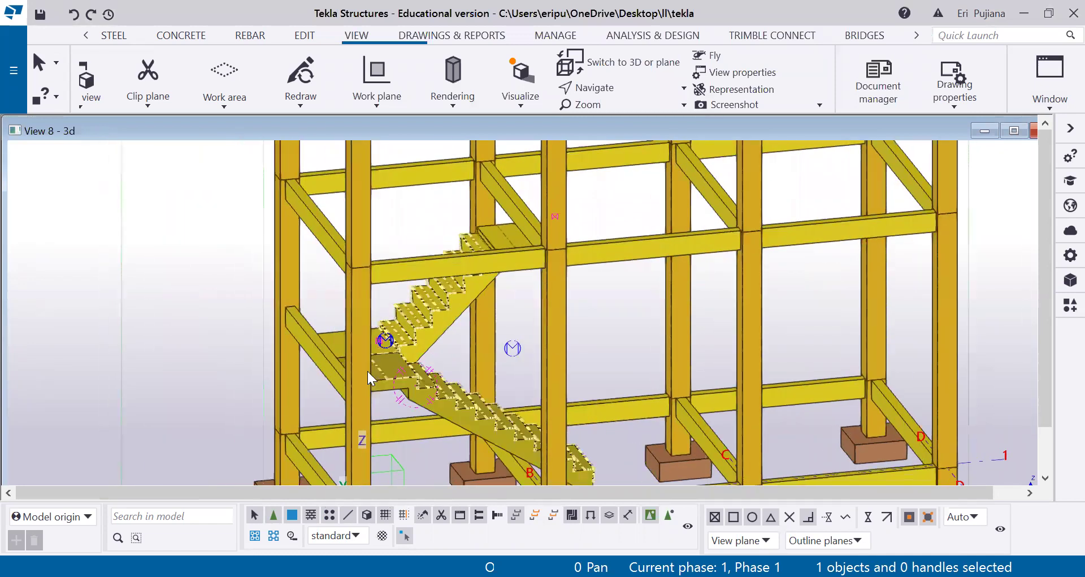
{"action": "middle_click_drag", "start_coordinate": [414, 403], "coordinate": [434, 415], "text": "ctrl"}
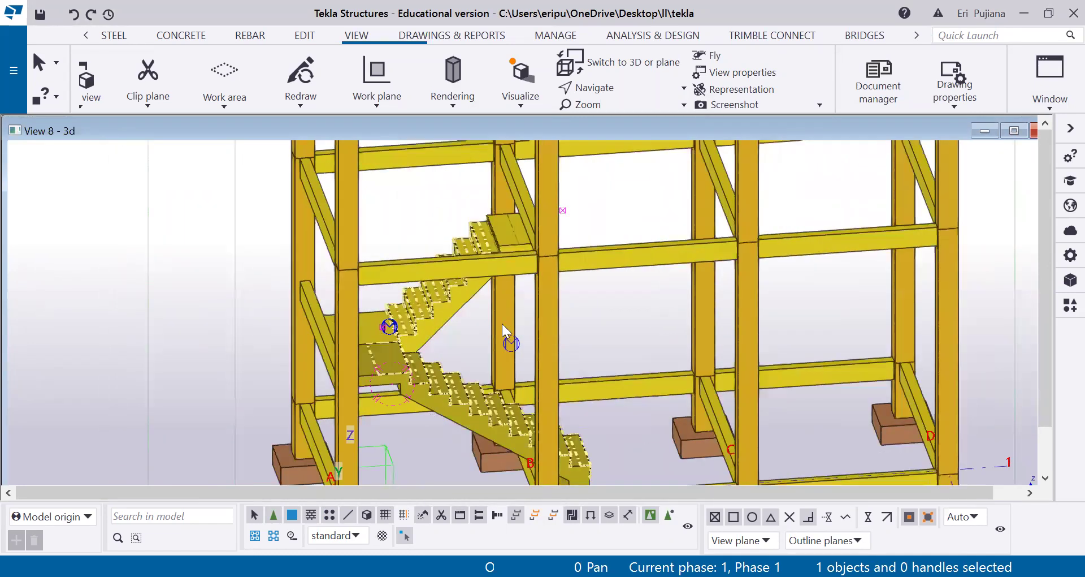
{"action": "middle_click_drag", "start_coordinate": [502, 324], "coordinate": [432, 325]}
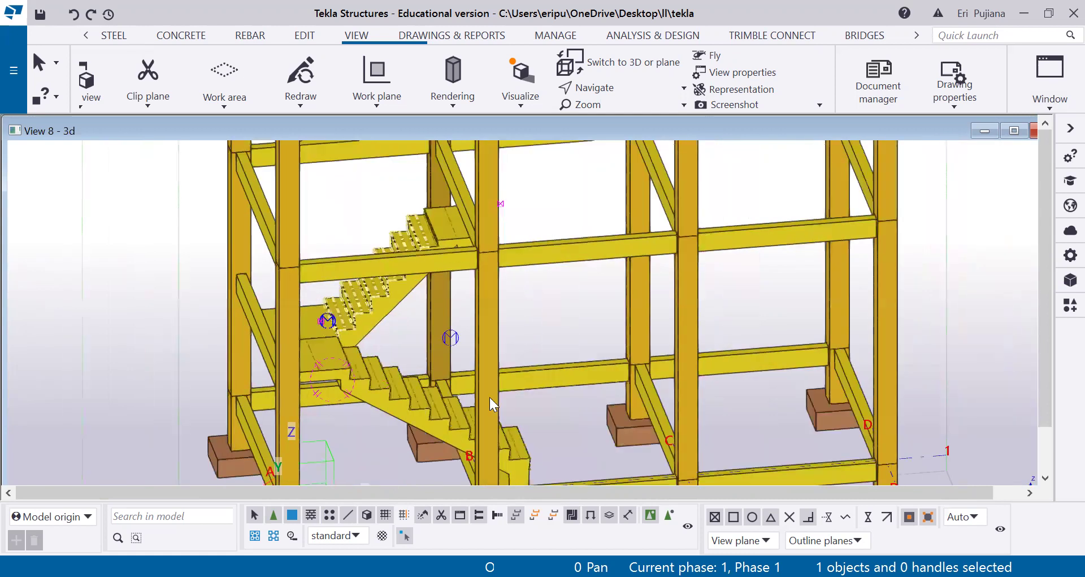
{"action": "scroll", "coordinate": [535, 338], "scroll_direction": "down", "scroll_amount": 2}
{"action": "scroll", "coordinate": [909, 216], "scroll_direction": "down", "scroll_amount": 2}
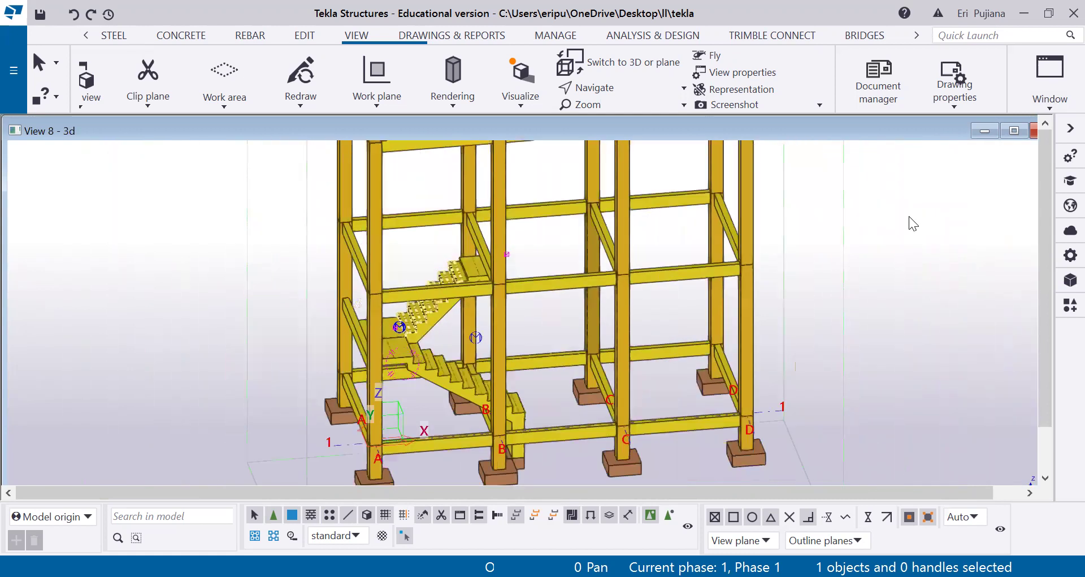
{"action": "scroll", "coordinate": [458, 387], "scroll_direction": "up", "scroll_amount": 2}
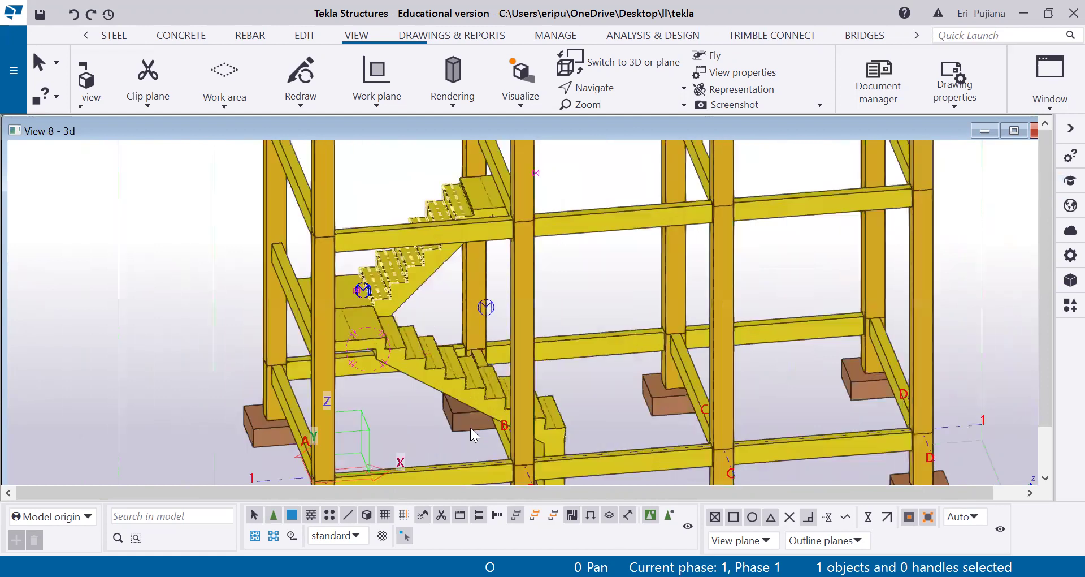
{"action": "scroll", "coordinate": [419, 418], "scroll_direction": "down", "scroll_amount": 2}
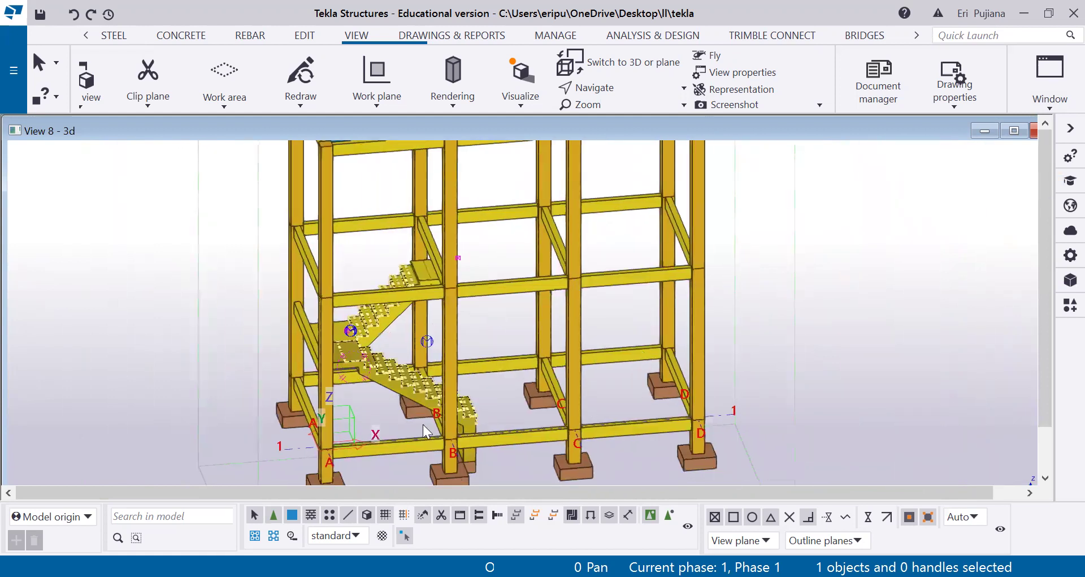
{"action": "scroll", "coordinate": [398, 406], "scroll_direction": "up", "scroll_amount": 1}
{"action": "scroll", "coordinate": [397, 402], "scroll_direction": "up", "scroll_amount": 1}
{"action": "middle_click_drag", "start_coordinate": [397, 401], "coordinate": [384, 405]}
{"action": "scroll", "coordinate": [405, 429], "scroll_direction": "down", "scroll_amount": 1}
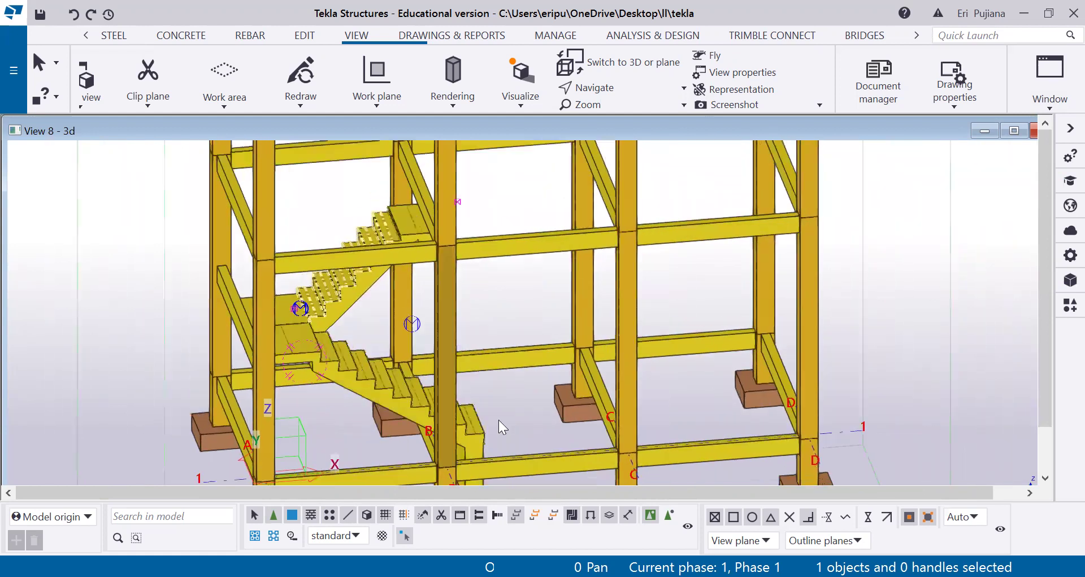
Search the Applications & components catalog for "stair", view the available stair components, and close the catalog
{"action": "key", "text": "ctrl+f"}
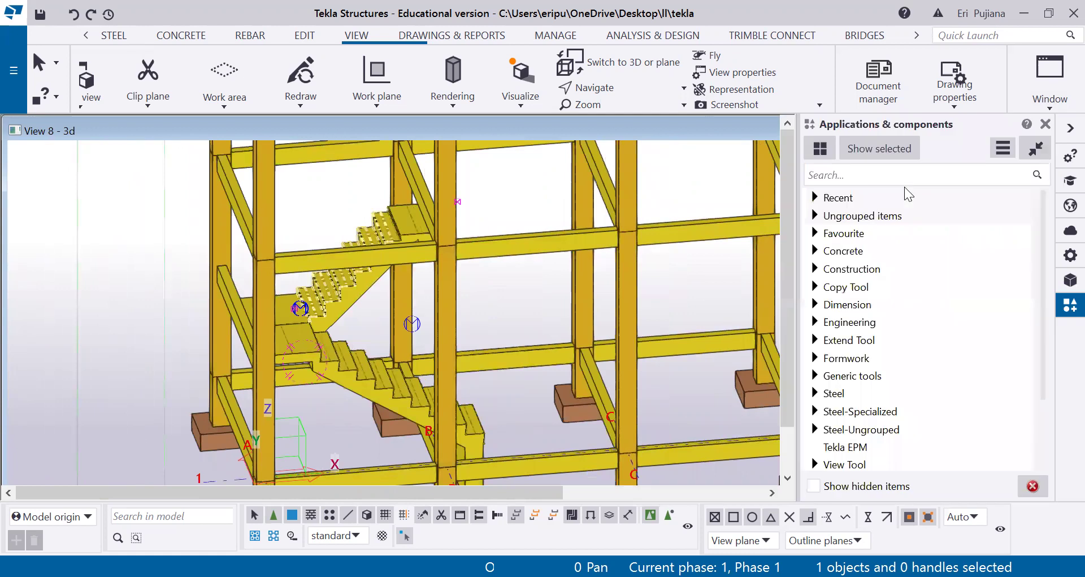
{"action": "left_click", "coordinate": [899, 174]}
{"action": "type", "text": "s"}
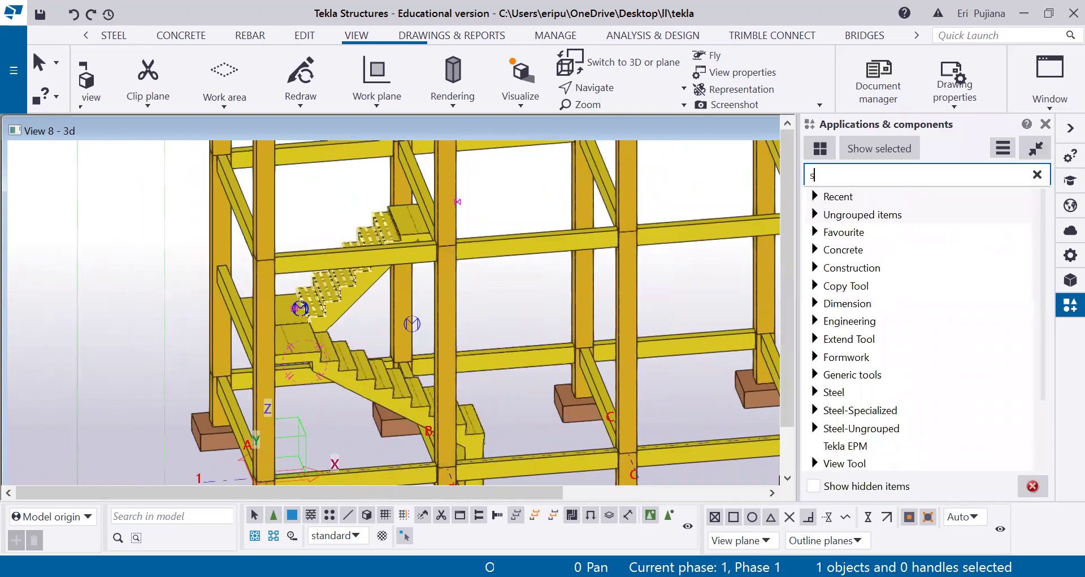
{"action": "type", "text": "tarir\\\\"}
{"action": "key", "text": "BackSpace"}
{"action": "key", "text": "BackSpace"}
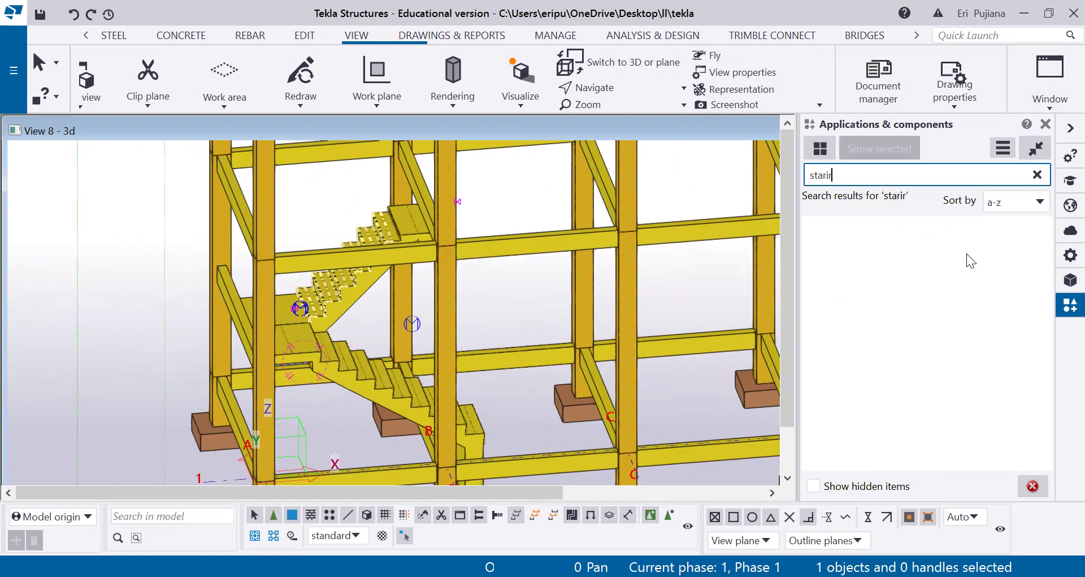
{"action": "type", "text": "\\"}
{"action": "key", "text": "BackSpace"}
{"action": "key", "text": "BackSpace"}
{"action": "key", "text": "BackSpace"}
{"action": "type", "text": "ir"}
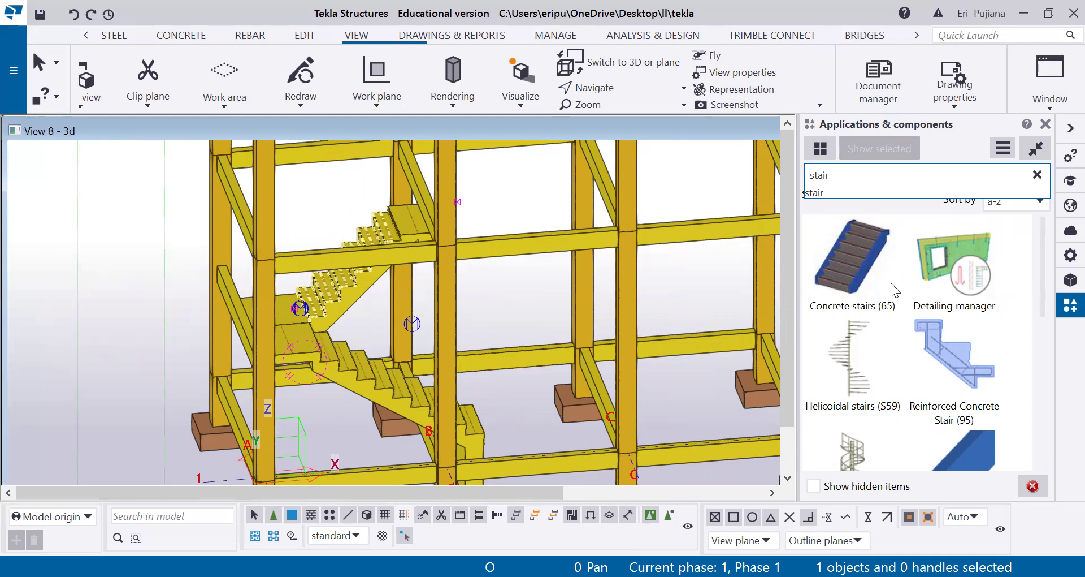
{"action": "left_click", "coordinate": [1047, 126]}
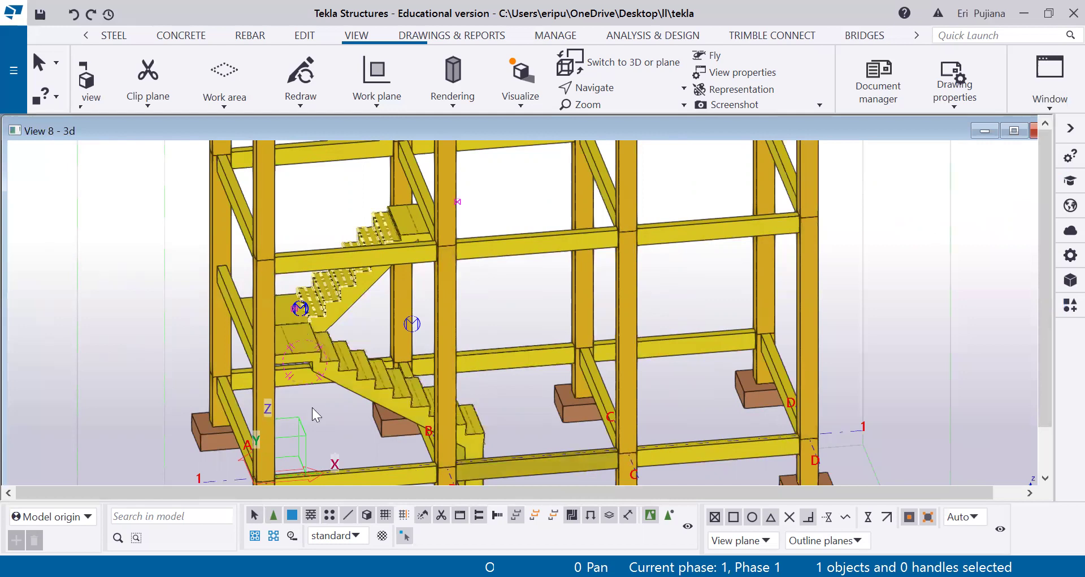
Select the lower stair flight and set part rendering to show only the selected part, turning the surrounding frame to wireframe
{"action": "scroll", "coordinate": [337, 385], "scroll_direction": "up", "scroll_amount": 2}
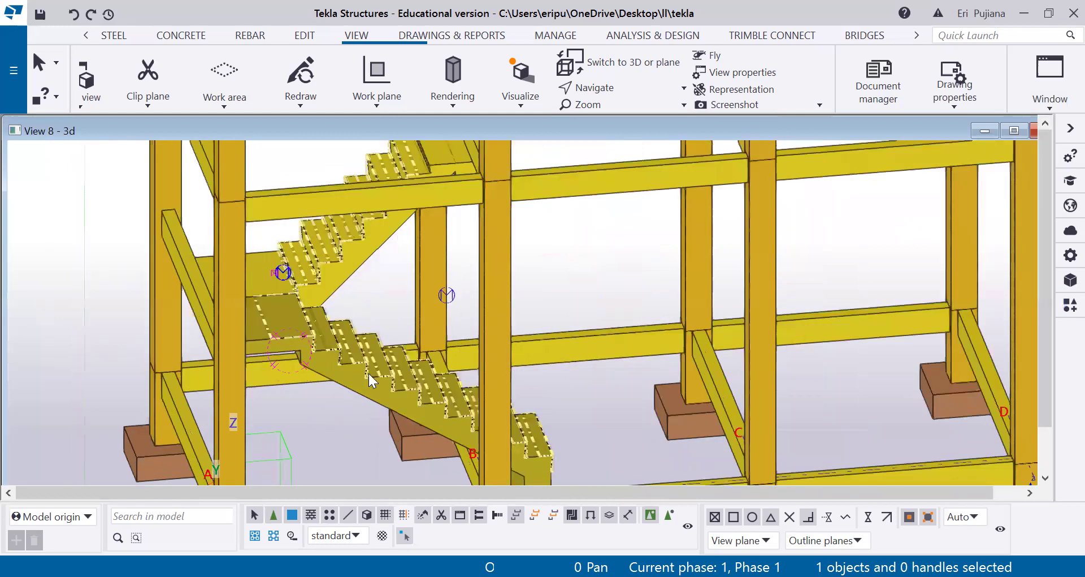
{"action": "left_click", "coordinate": [365, 375]}
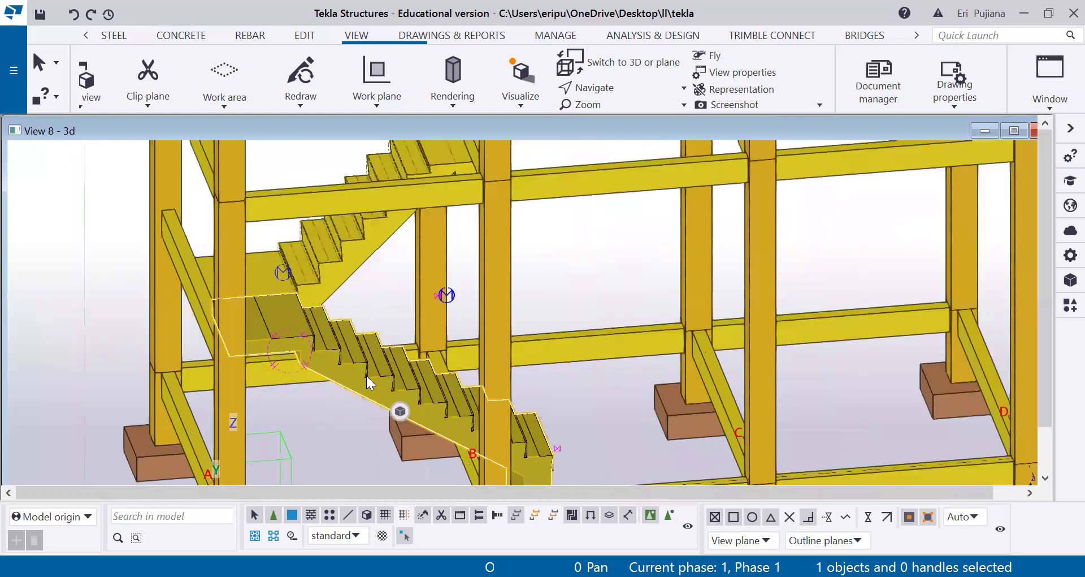
{"action": "key", "text": "ctrl+5"}
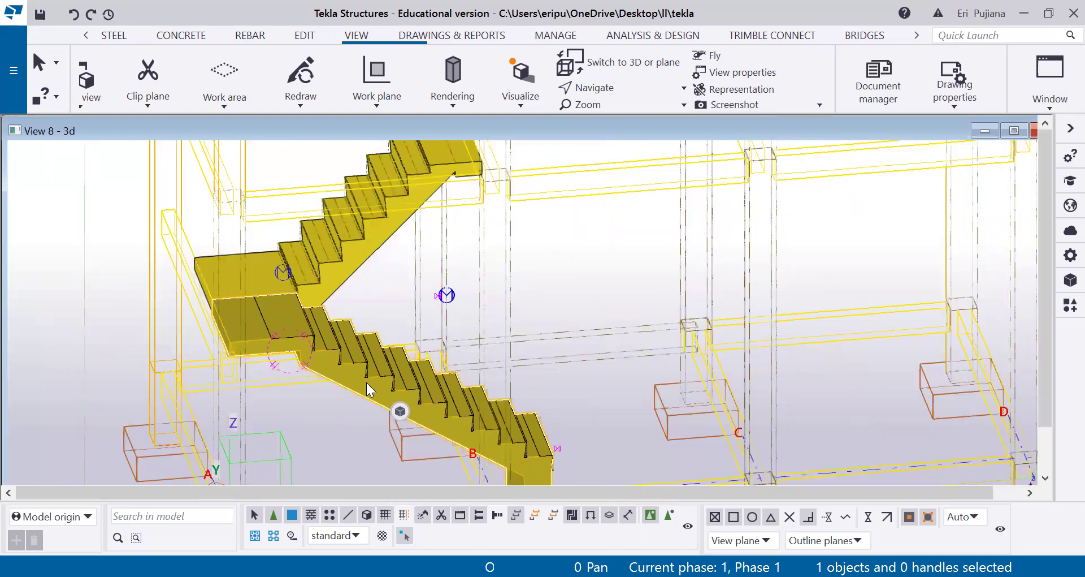
{"action": "scroll", "coordinate": [366, 382], "scroll_direction": "down", "scroll_amount": 3}
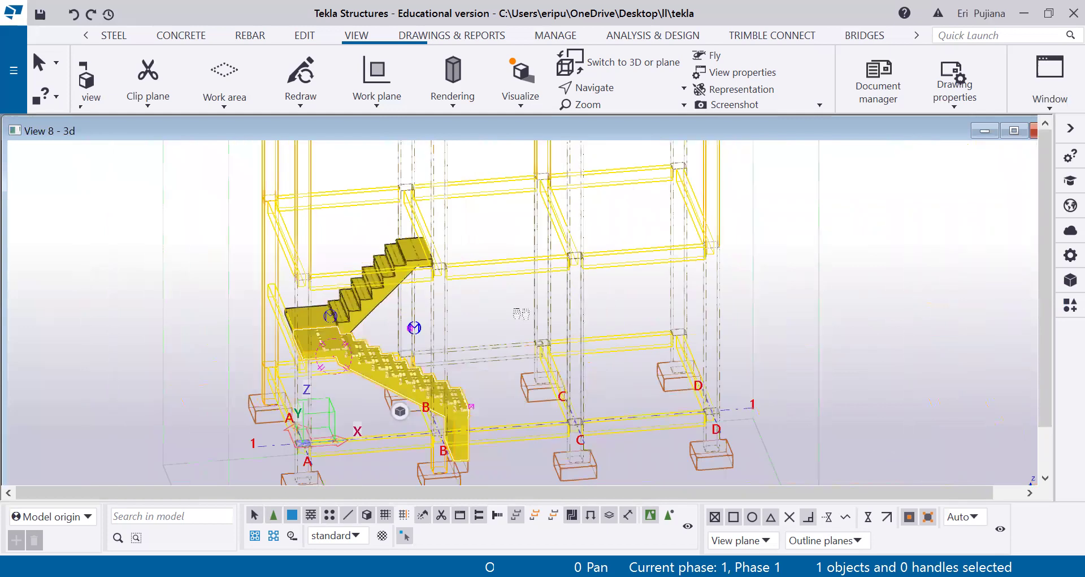
{"action": "middle_click_drag", "start_coordinate": [523, 310], "coordinate": [581, 276]}
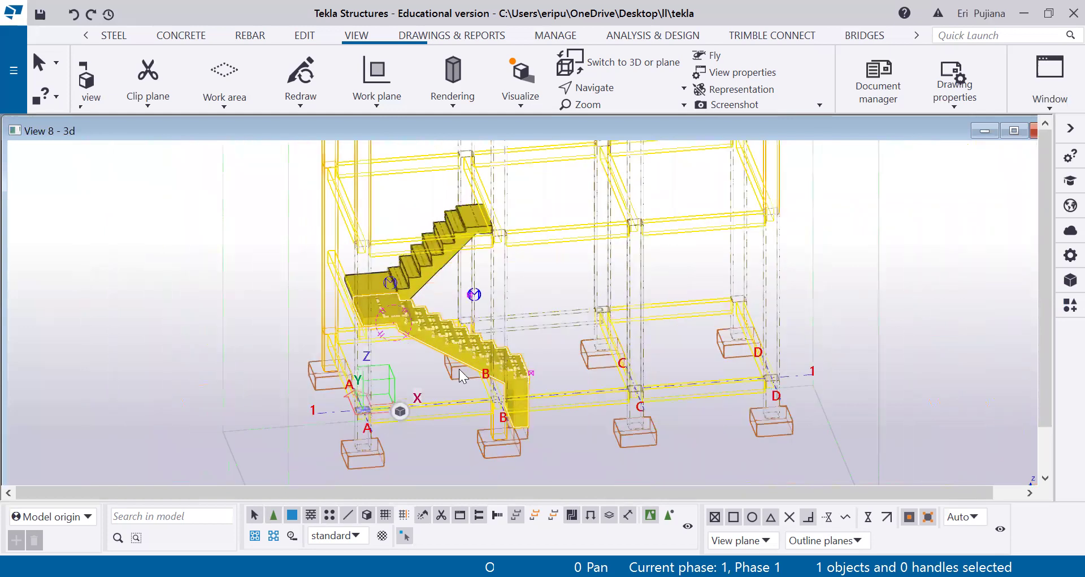
{"action": "scroll", "coordinate": [468, 359], "scroll_direction": "up", "scroll_amount": 1}
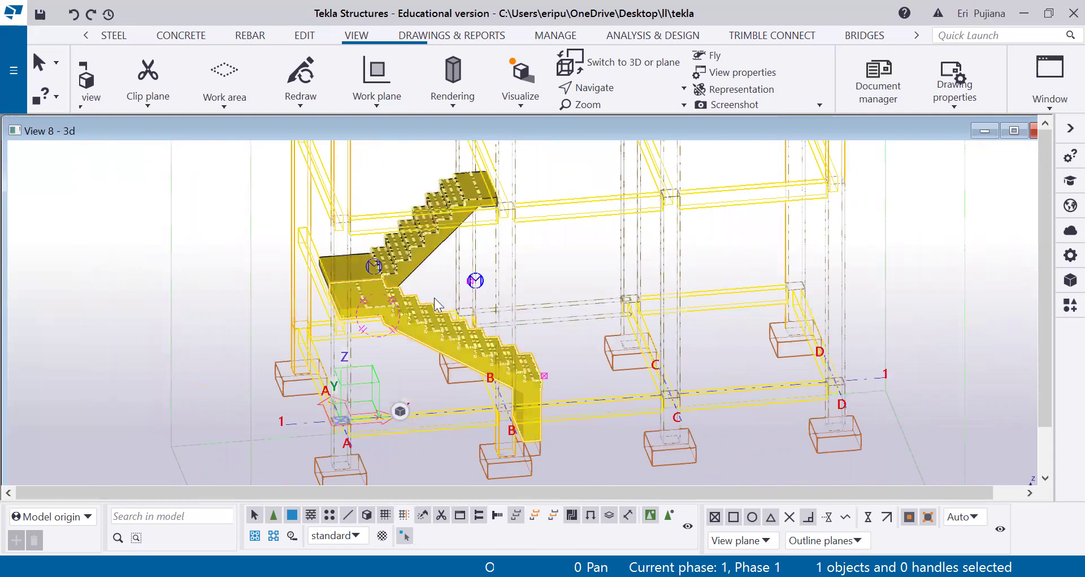
{"action": "scroll", "coordinate": [439, 328], "scroll_direction": "up", "scroll_amount": 1}
{"action": "scroll", "coordinate": [446, 376], "scroll_direction": "up", "scroll_amount": 2}
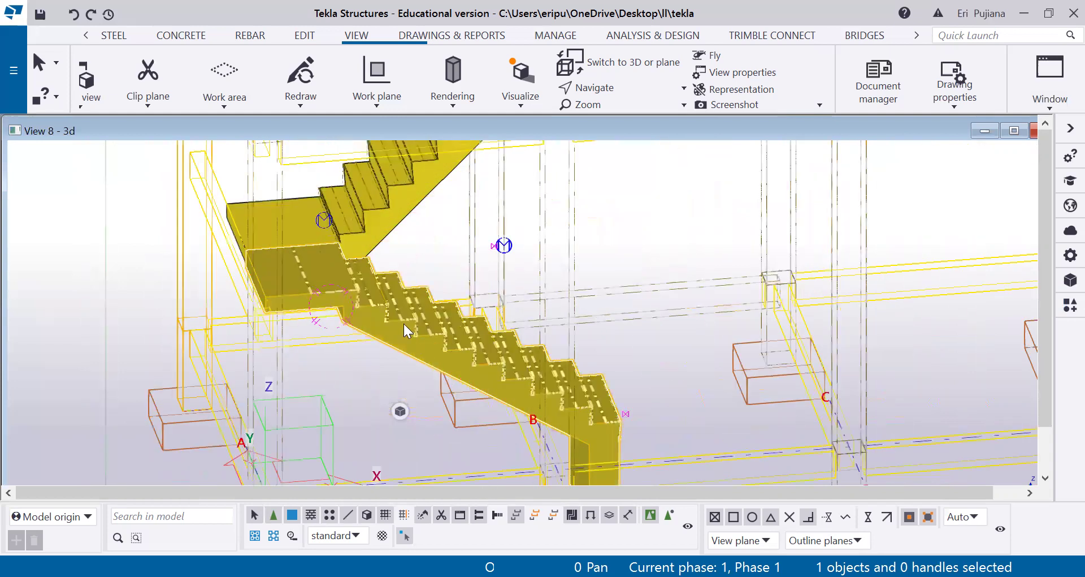
{"action": "scroll", "coordinate": [404, 331], "scroll_direction": "up", "scroll_amount": 2}
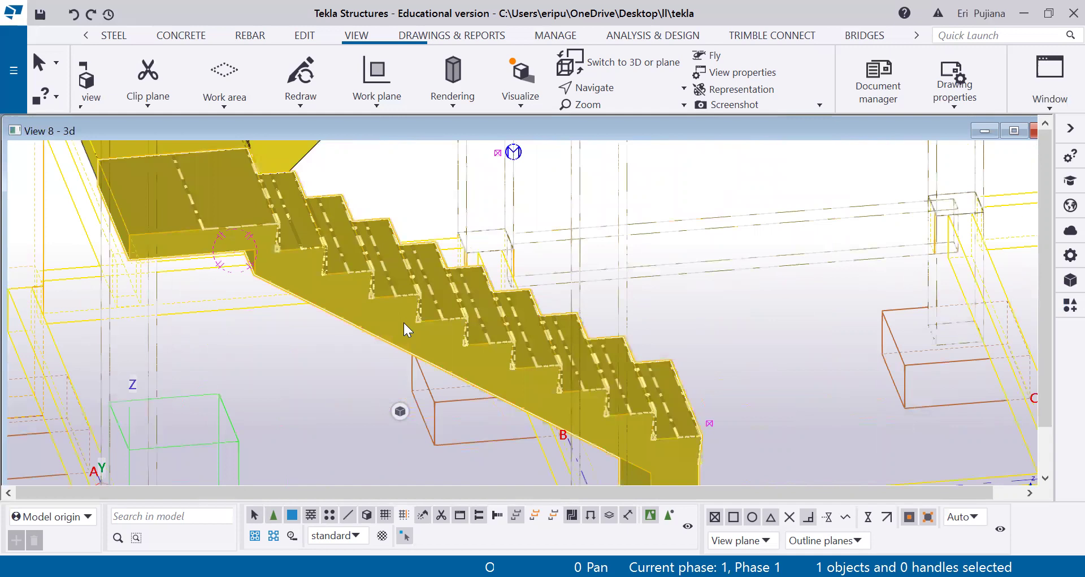
Explode the lower flight's stair component into its individual parts and reinforcement
{"action": "right_click", "coordinate": [405, 322]}
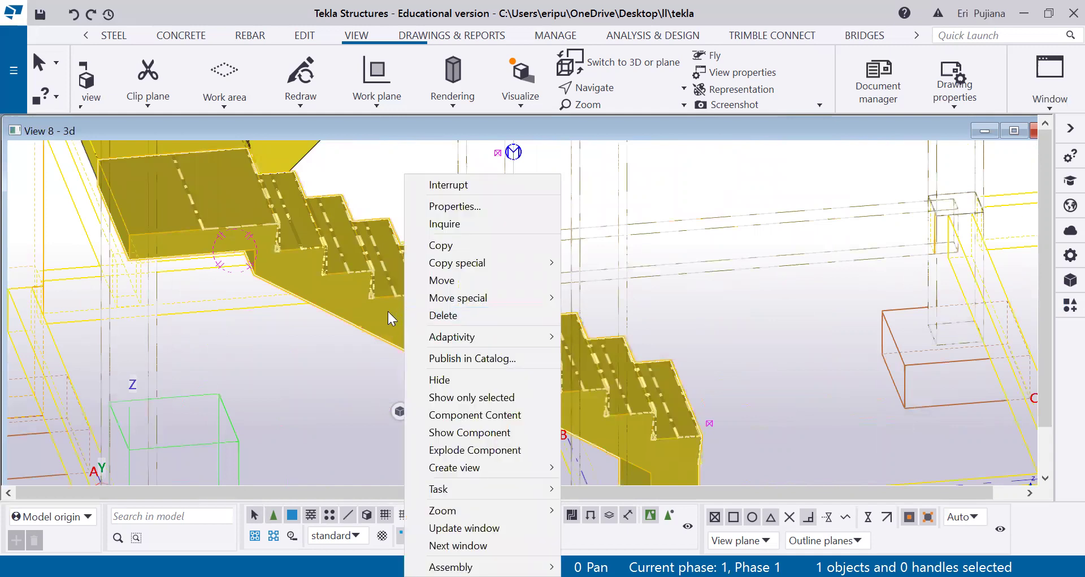
{"action": "right_click", "coordinate": [390, 314]}
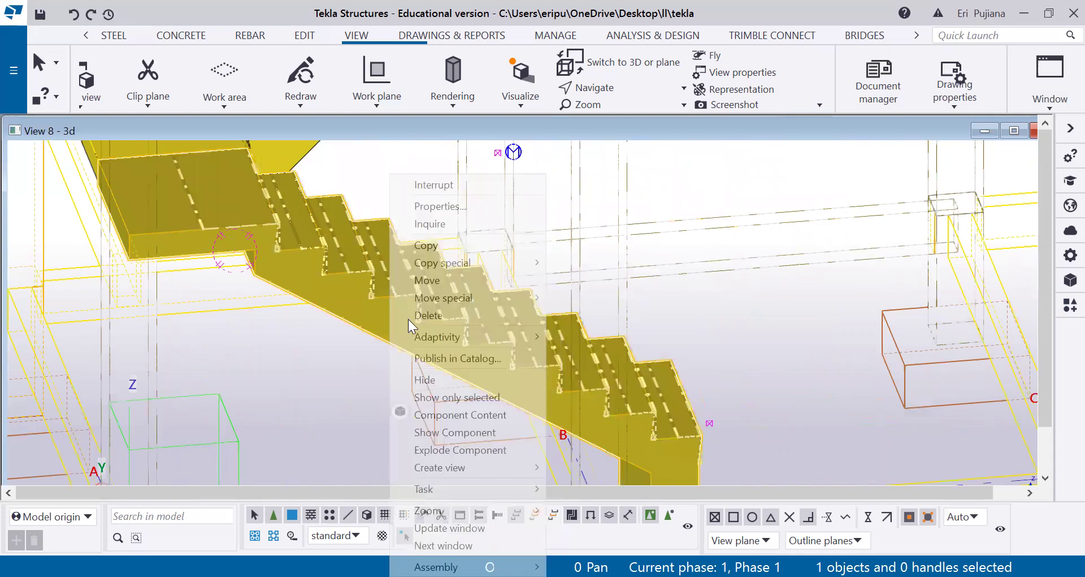
{"action": "left_click", "coordinate": [488, 450]}
{"action": "scroll", "coordinate": [467, 424], "scroll_direction": "down", "scroll_amount": 2}
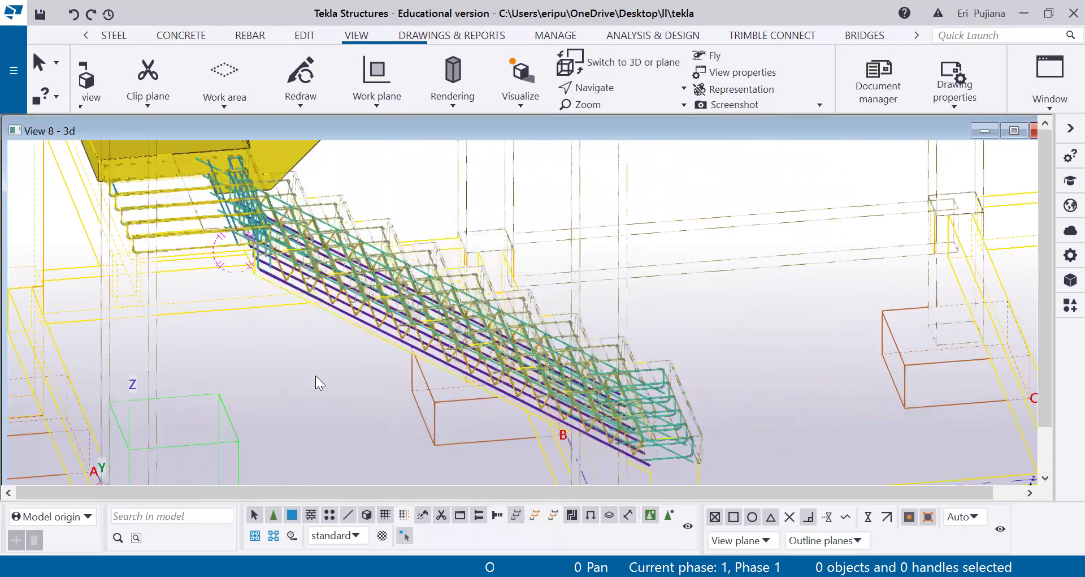
{"action": "scroll", "coordinate": [339, 381], "scroll_direction": "down", "scroll_amount": 3}
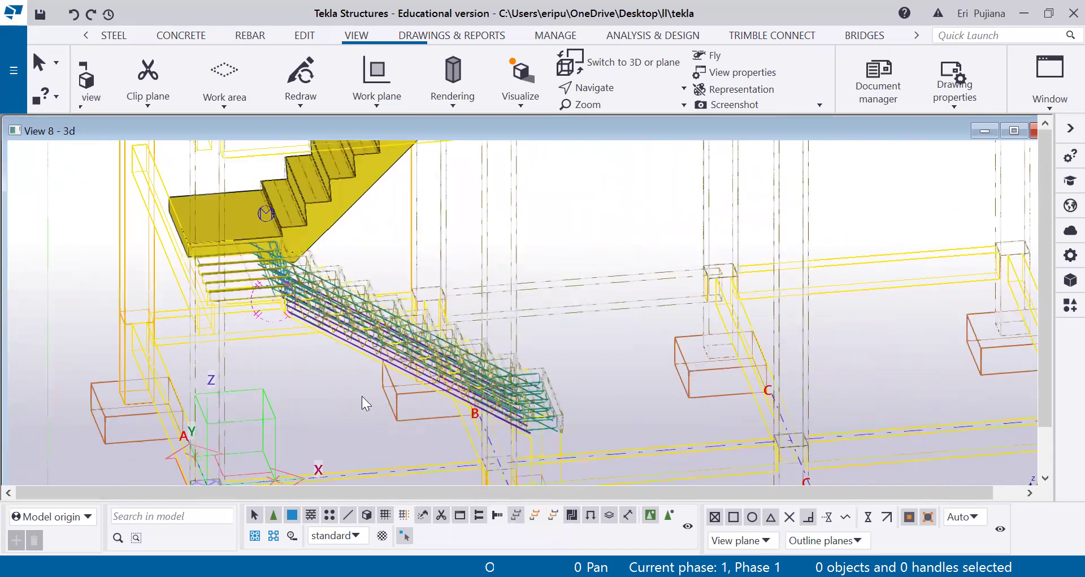
{"action": "middle_click_drag", "start_coordinate": [365, 373], "coordinate": [370, 427]}
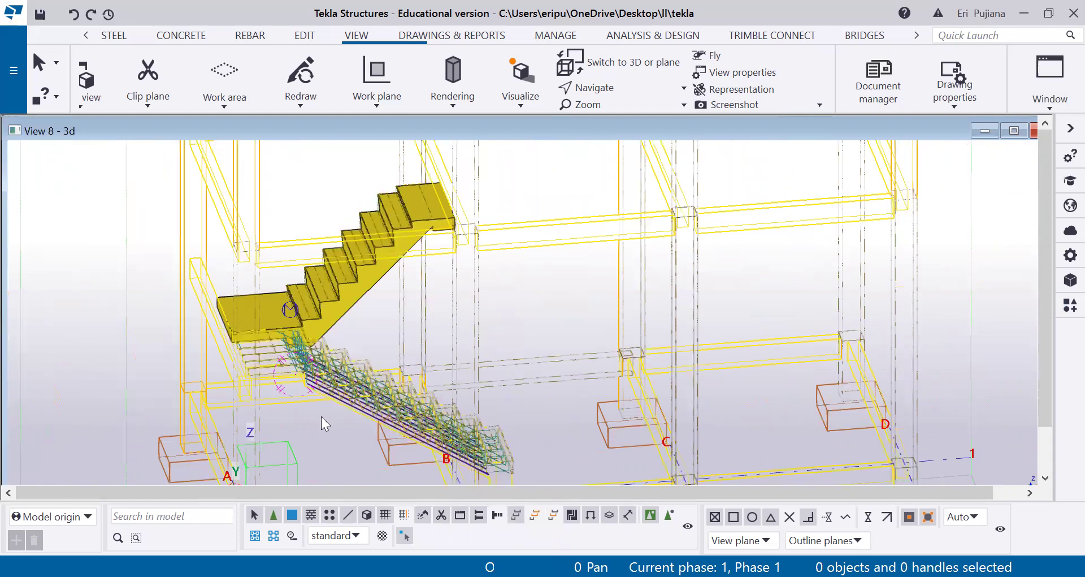
Explode the upper flight's stair component and view the reinforcement of both flights
{"action": "right_click", "coordinate": [348, 298]}
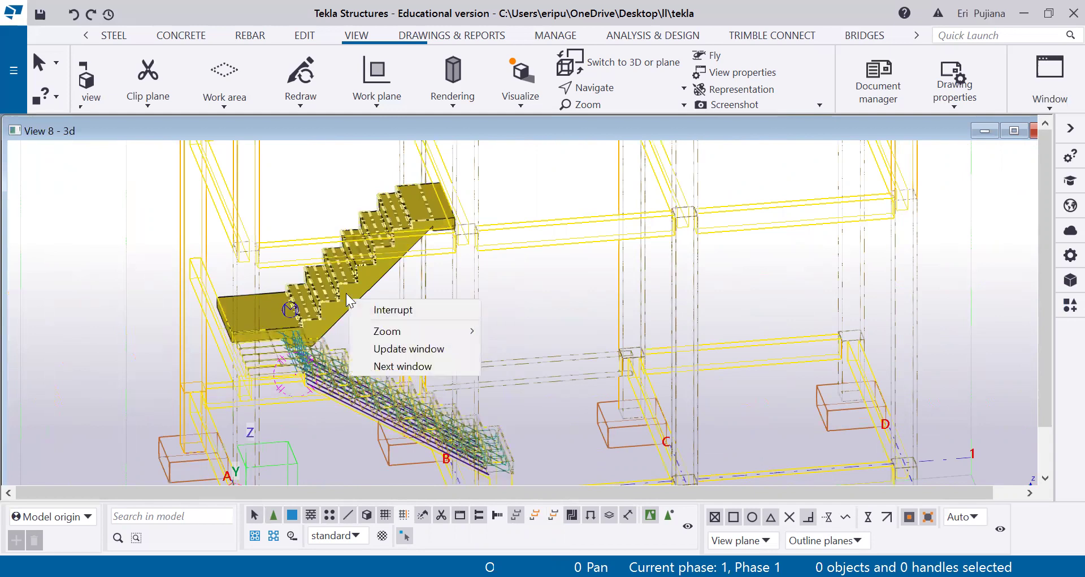
{"action": "right_click", "coordinate": [346, 293]}
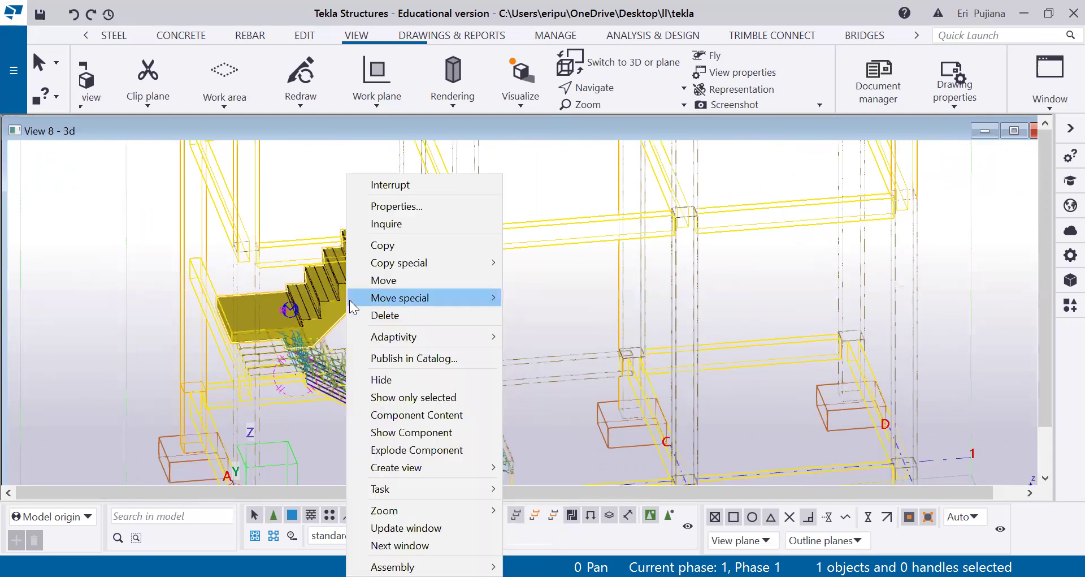
{"action": "left_click", "coordinate": [440, 450]}
{"action": "scroll", "coordinate": [332, 400], "scroll_direction": "down", "scroll_amount": 4}
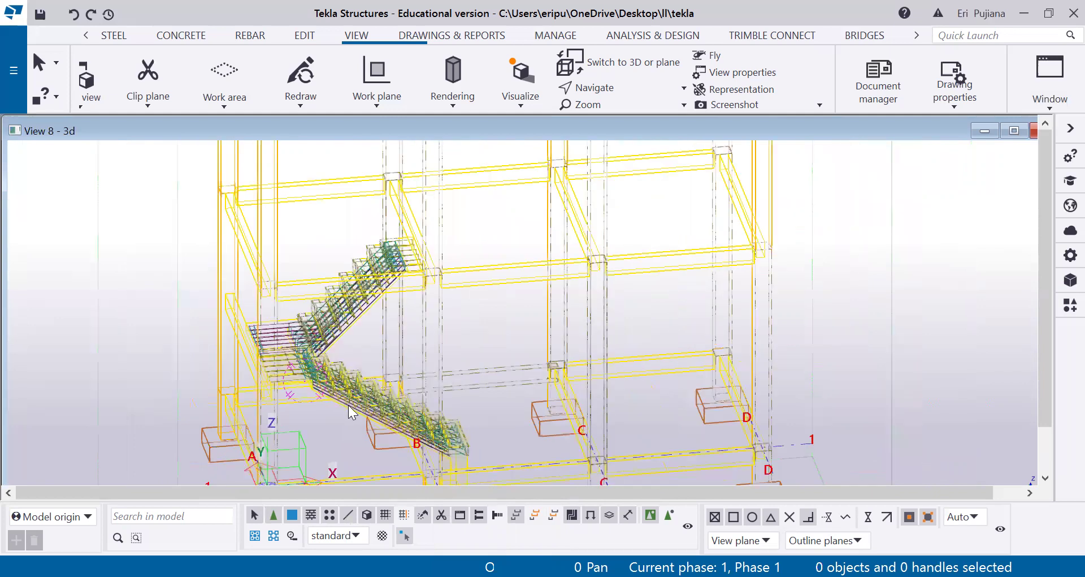
{"action": "scroll", "coordinate": [348, 403], "scroll_direction": "up", "scroll_amount": 3}
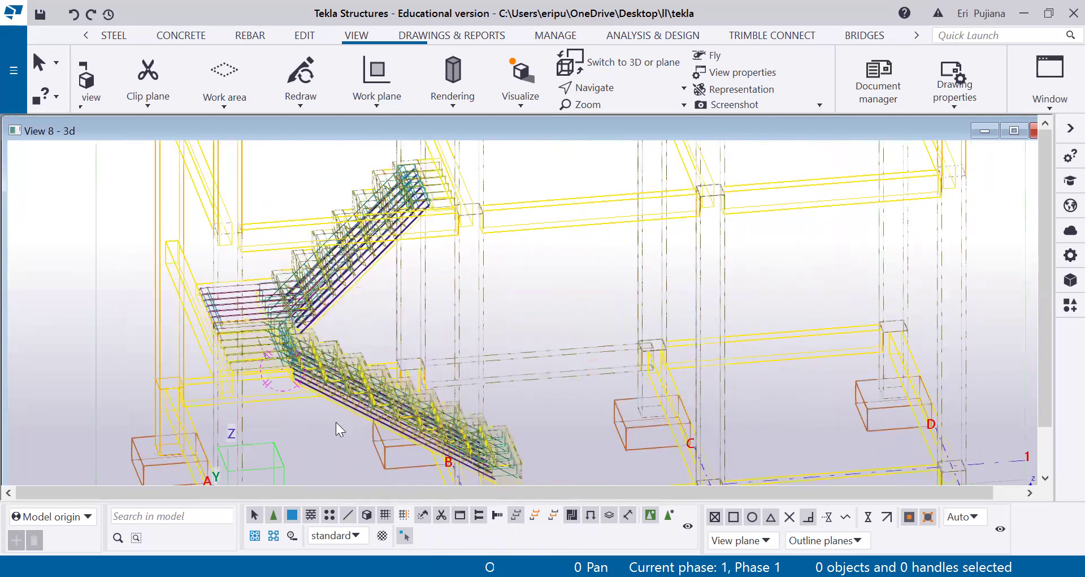
Examine the reinforcement bars of the lower stair flight up close, and view both flights within the frame from several angles
{"action": "scroll", "coordinate": [336, 422], "scroll_direction": "up", "scroll_amount": 2}
{"action": "scroll", "coordinate": [281, 385], "scroll_direction": "up", "scroll_amount": 2}
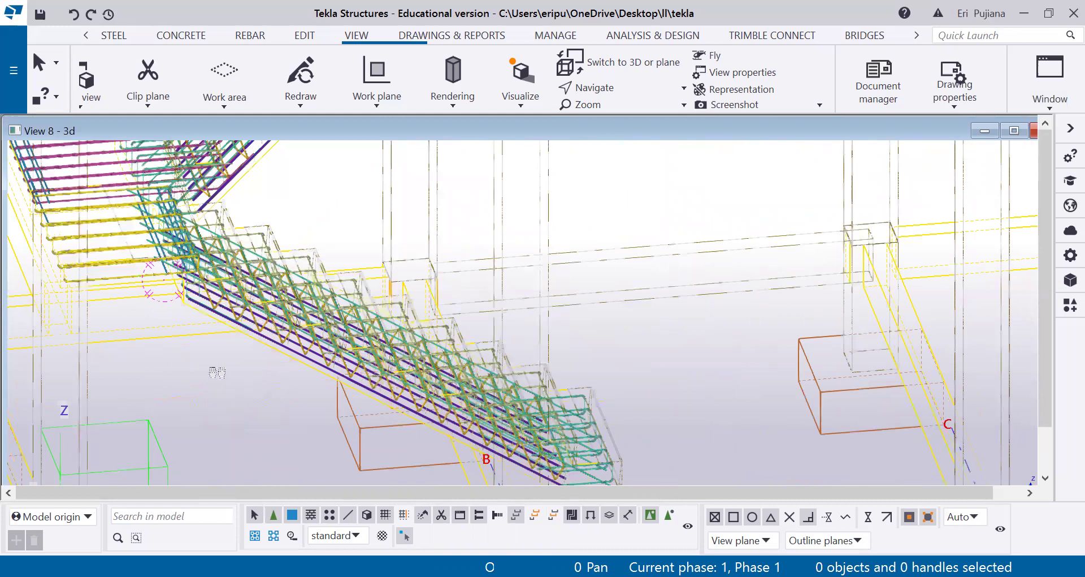
{"action": "scroll", "coordinate": [223, 372], "scroll_direction": "down", "scroll_amount": 2}
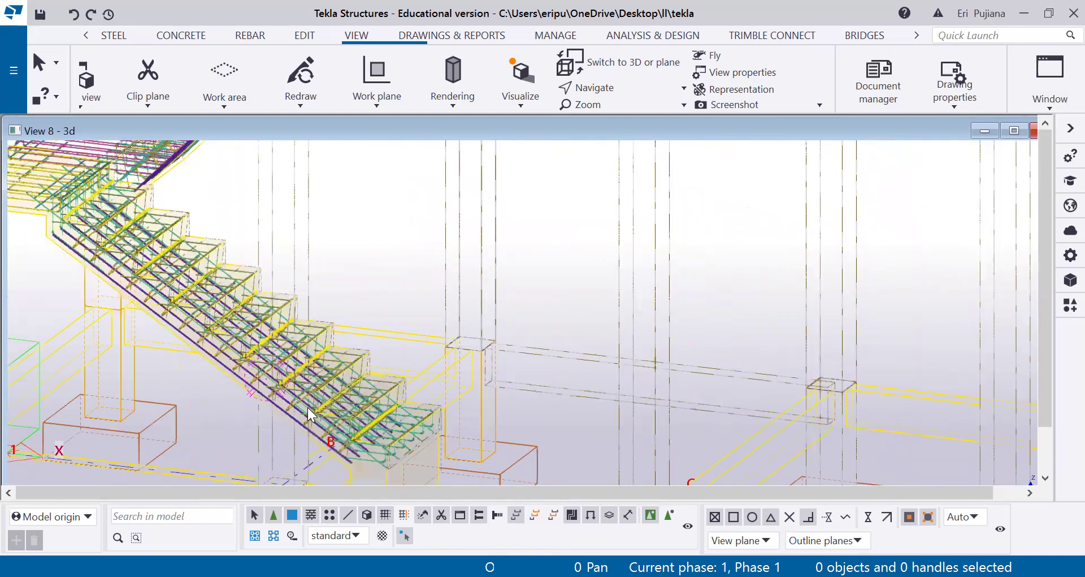
{"action": "scroll", "coordinate": [310, 415], "scroll_direction": "down", "scroll_amount": 2}
{"action": "scroll", "coordinate": [515, 404], "scroll_direction": "down", "scroll_amount": 2}
{"action": "scroll", "coordinate": [408, 399], "scroll_direction": "down", "scroll_amount": 2}
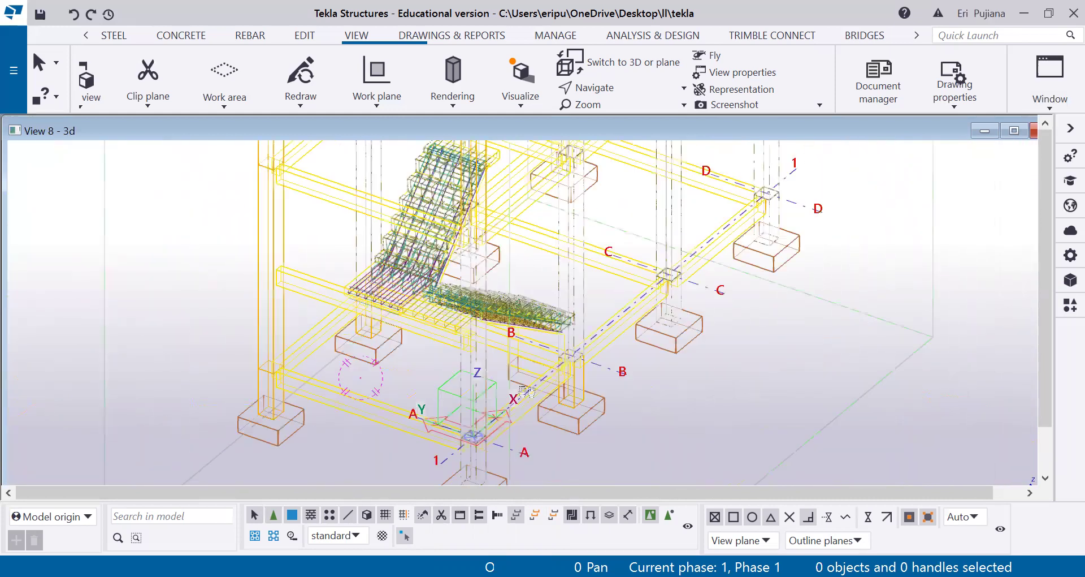
{"action": "middle_click_drag", "start_coordinate": [403, 333], "coordinate": [391, 326], "text": "ctrl"}
{"action": "middle_click_drag", "start_coordinate": [386, 378], "coordinate": [526, 357], "text": "ctrl"}
{"action": "middle_click_drag", "start_coordinate": [537, 388], "coordinate": [520, 345], "text": "ctrl"}
{"action": "scroll", "coordinate": [520, 351], "scroll_direction": "up", "scroll_amount": 4}
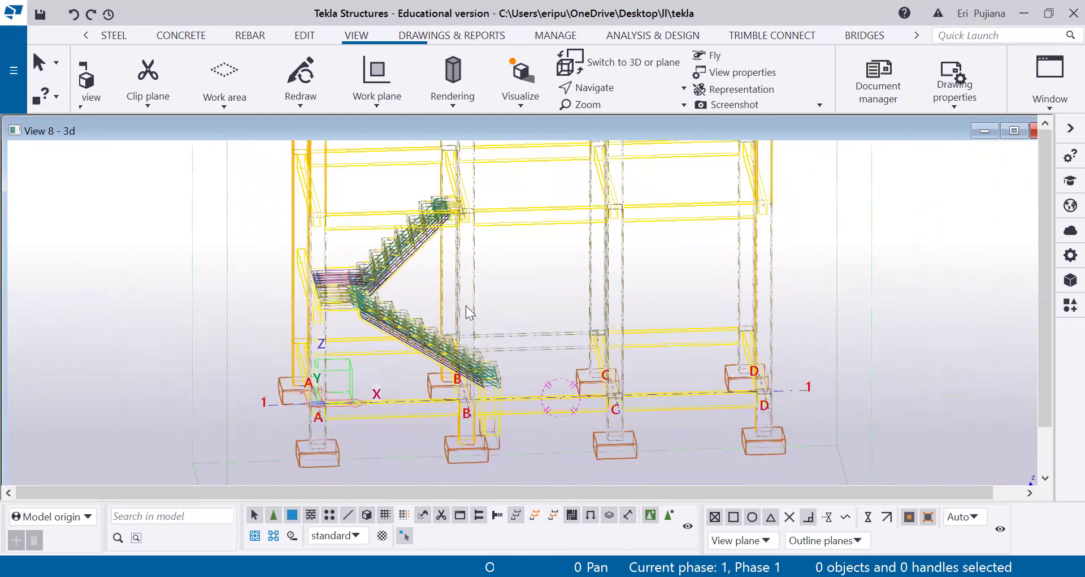
{"action": "scroll", "coordinate": [421, 277], "scroll_direction": "up", "scroll_amount": 2}
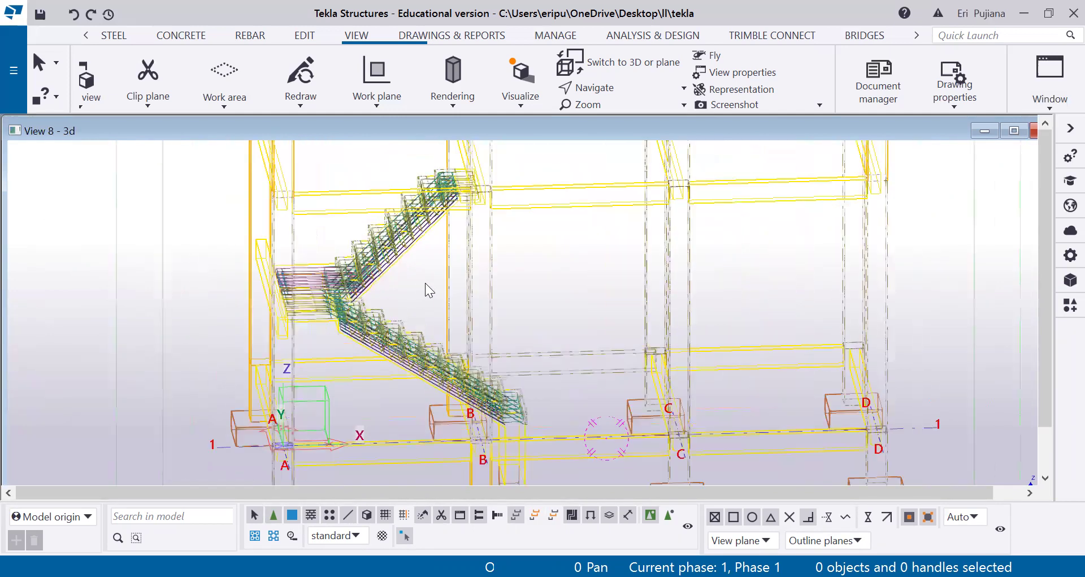
{"action": "scroll", "coordinate": [473, 310], "scroll_direction": "down", "scroll_amount": 3}
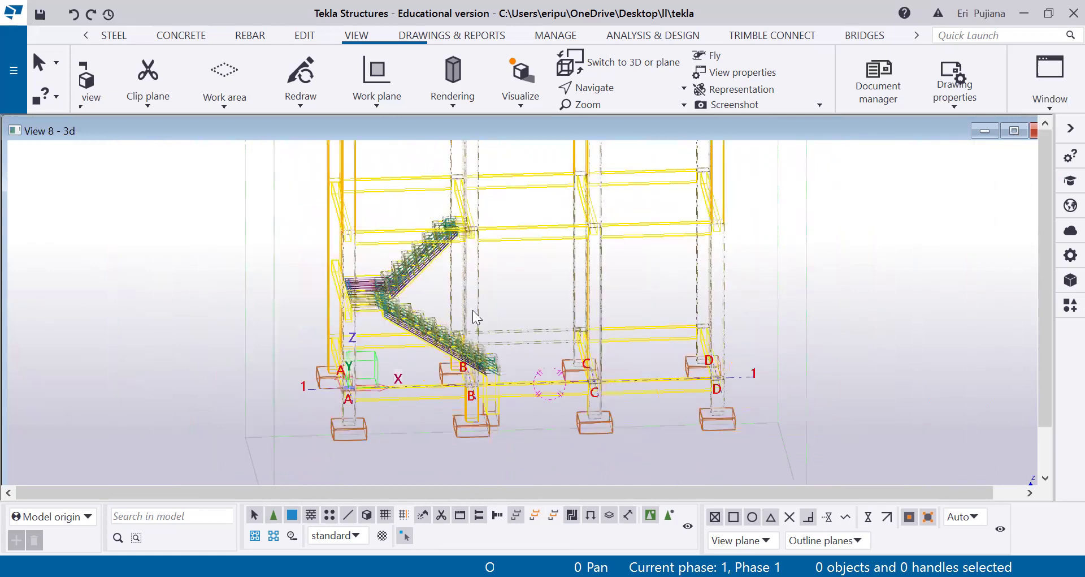
{"action": "scroll", "coordinate": [445, 311], "scroll_direction": "up", "scroll_amount": 3}
{"action": "scroll", "coordinate": [447, 311], "scroll_direction": "down", "scroll_amount": 2}
{"action": "scroll", "coordinate": [476, 338], "scroll_direction": "up", "scroll_amount": 3}
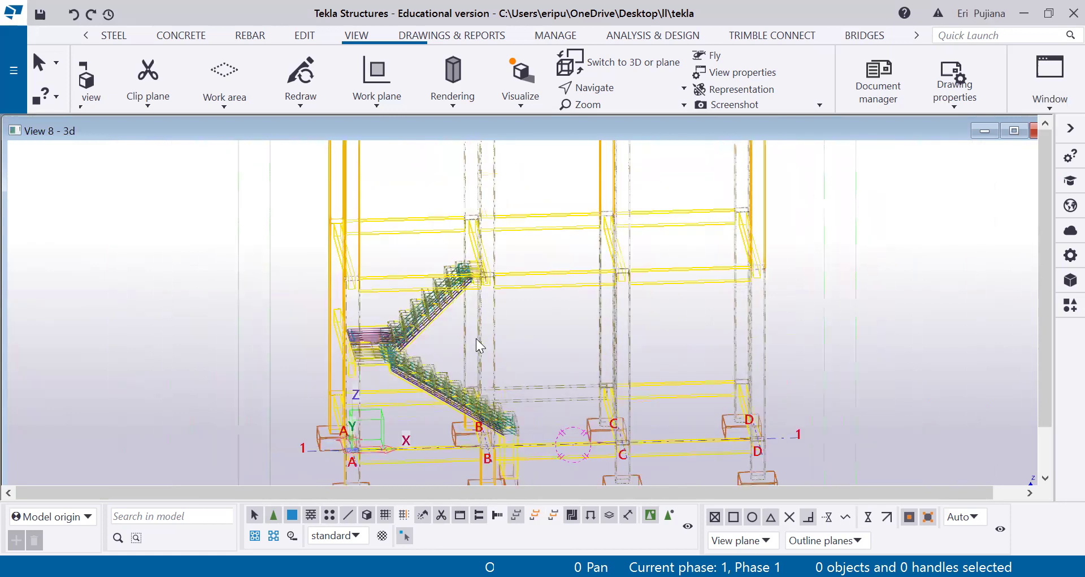
{"action": "scroll", "coordinate": [460, 338], "scroll_direction": "up", "scroll_amount": 1}
{"action": "scroll", "coordinate": [469, 342], "scroll_direction": "down", "scroll_amount": 2}
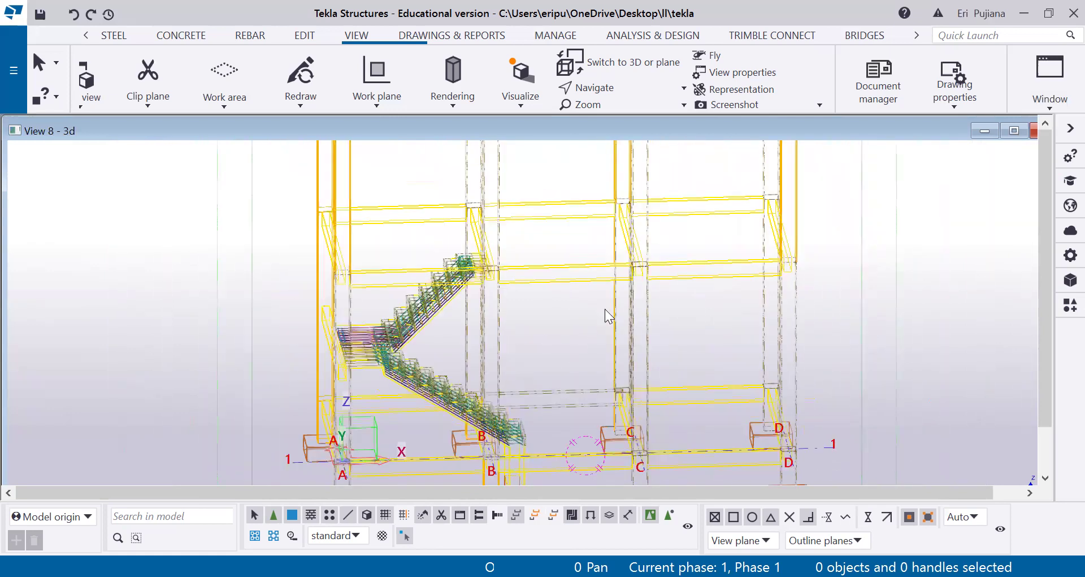
{"action": "middle_click_drag", "start_coordinate": [605, 313], "coordinate": [626, 317], "text": "ctrl"}
{"action": "scroll", "coordinate": [522, 343], "scroll_direction": "up", "scroll_amount": 2}
{"action": "middle_click_drag", "start_coordinate": [523, 336], "coordinate": [514, 336]}
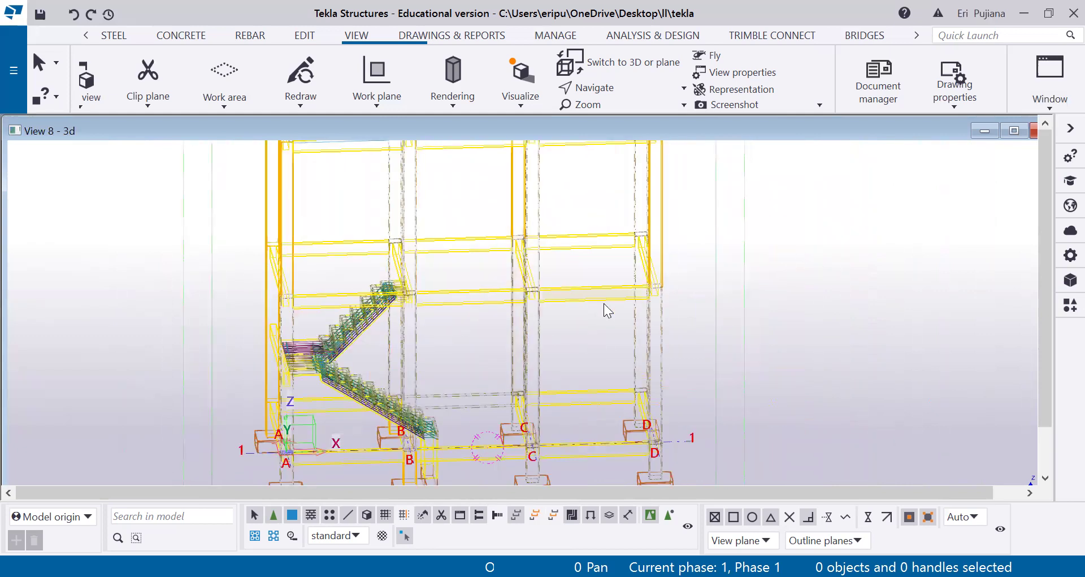
{"action": "middle_click_drag", "start_coordinate": [385, 367], "coordinate": [505, 340]}
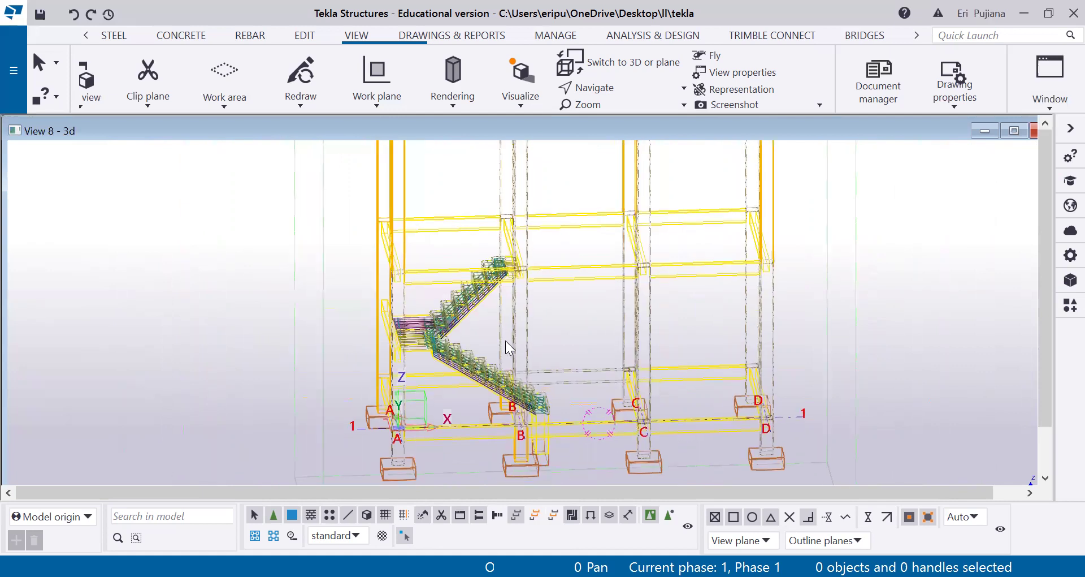